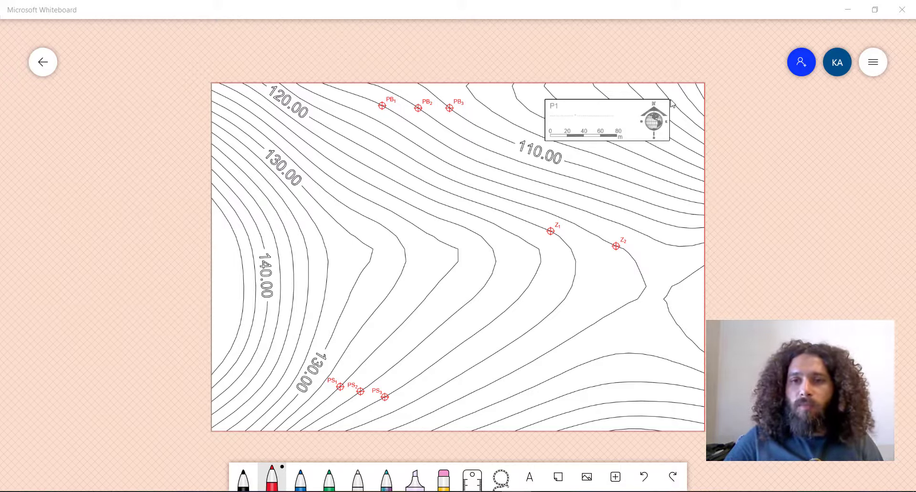
Step: Circle the 0 and 80 labels on the legend's scale bar in red and mark both ends of the bar with dots
{"action": "scroll", "coordinate": [615, 117], "scroll_direction": "up", "scroll_amount": 1}
{"action": "scroll", "coordinate": [615, 117], "scroll_direction": "up", "scroll_amount": 5}
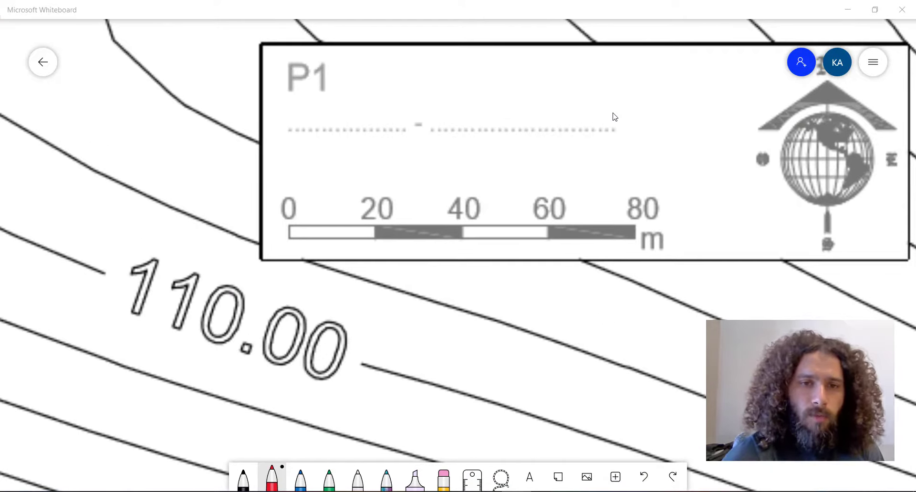
{"action": "mouse_move", "coordinate": [308, 210]}
{"action": "left_mouse_down"}
{"action": "mouse_move", "coordinate": [268, 210]}
{"action": "mouse_move", "coordinate": [305, 217]}
{"action": "left_mouse_up"}
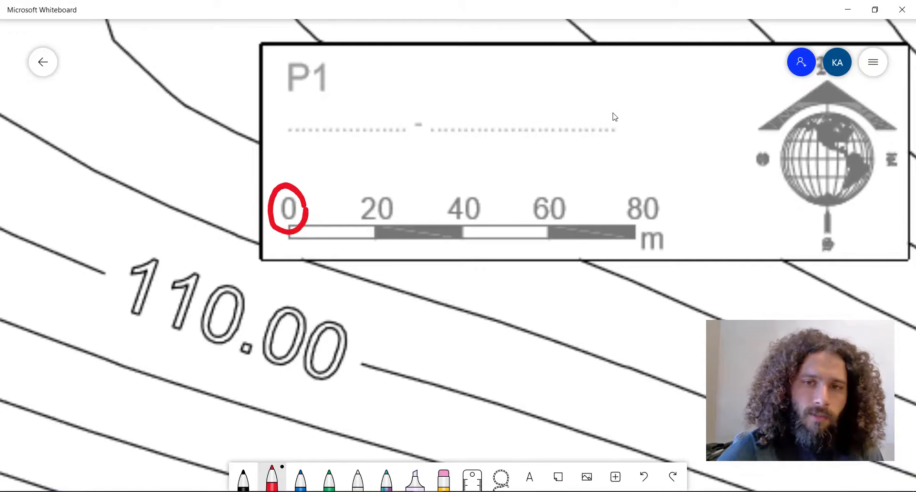
{"action": "mouse_move", "coordinate": [639, 181]}
{"action": "left_mouse_down"}
{"action": "mouse_move", "coordinate": [629, 185]}
{"action": "mouse_move", "coordinate": [654, 224]}
{"action": "mouse_move", "coordinate": [635, 177]}
{"action": "left_mouse_up"}
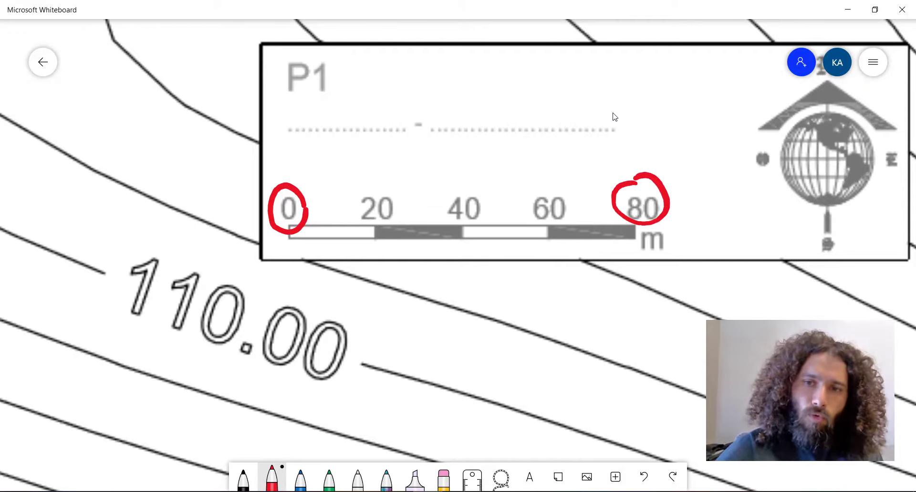
{"action": "left_click_drag", "start_coordinate": [291, 246], "coordinate": [289, 234]}
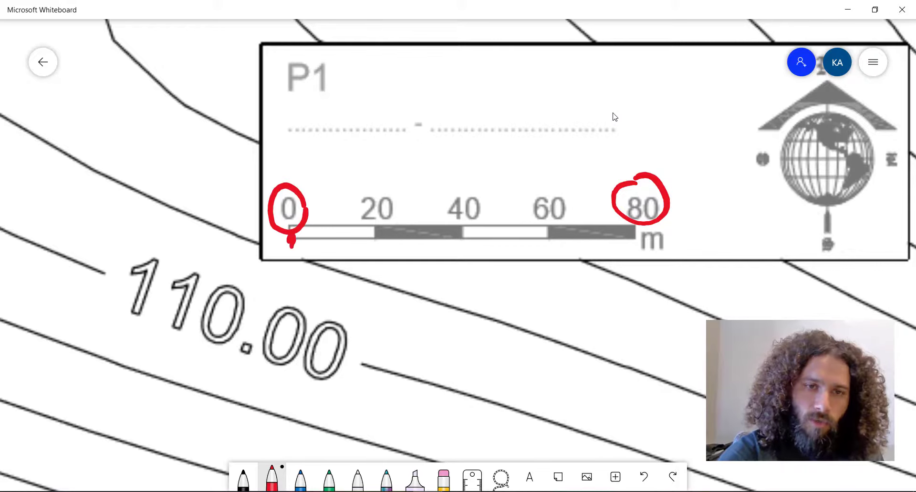
{"action": "mouse_move", "coordinate": [635, 231]}
{"action": "left_mouse_down"}
{"action": "mouse_move", "coordinate": [634, 242]}
{"action": "mouse_move", "coordinate": [638, 236]}
{"action": "left_mouse_up"}
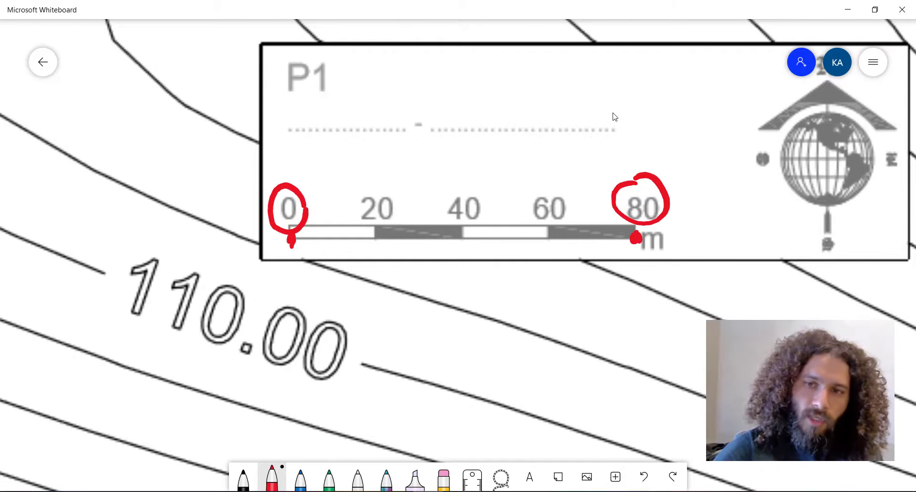
Step: Draw a red double-headed dimension arrow beneath the scale bar and label it 40mm
{"action": "mouse_move", "coordinate": [307, 250]}
{"action": "left_mouse_down"}
{"action": "mouse_move", "coordinate": [283, 263]}
{"action": "mouse_move", "coordinate": [424, 274]}
{"action": "left_mouse_up"}
{"action": "mouse_move", "coordinate": [439, 261]}
{"action": "left_mouse_down"}
{"action": "mouse_move", "coordinate": [432, 285]}
{"action": "mouse_move", "coordinate": [453, 300]}
{"action": "left_mouse_up"}
{"action": "mouse_move", "coordinate": [460, 285]}
{"action": "left_mouse_down"}
{"action": "mouse_move", "coordinate": [476, 275]}
{"action": "mouse_move", "coordinate": [461, 286]}
{"action": "left_mouse_up"}
{"action": "mouse_move", "coordinate": [484, 286]}
{"action": "left_mouse_down"}
{"action": "mouse_move", "coordinate": [487, 277]}
{"action": "mouse_move", "coordinate": [507, 286]}
{"action": "mouse_move", "coordinate": [533, 282]}
{"action": "left_mouse_up"}
{"action": "mouse_move", "coordinate": [538, 275]}
{"action": "left_mouse_down"}
{"action": "mouse_move", "coordinate": [644, 273]}
{"action": "mouse_move", "coordinate": [630, 285]}
{"action": "left_mouse_up"}
Step: Write the scale calculation 40mm / 80000mm = 1/2000 in red below the map legend
{"action": "left_click_drag", "start_coordinate": [562, 317], "coordinate": [590, 335]}
{"action": "mouse_move", "coordinate": [578, 329]}
{"action": "left_mouse_down"}
{"action": "mouse_move", "coordinate": [586, 359]}
{"action": "mouse_move", "coordinate": [609, 327]}
{"action": "mouse_move", "coordinate": [645, 325]}
{"action": "mouse_move", "coordinate": [681, 301]}
{"action": "left_mouse_up"}
{"action": "left_click_drag", "start_coordinate": [529, 398], "coordinate": [706, 328]}
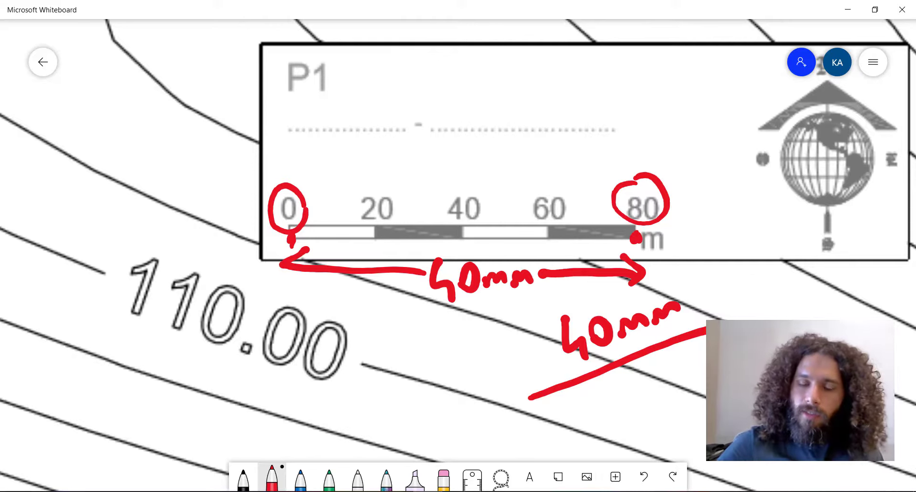
{"action": "mouse_move", "coordinate": [567, 403]}
{"action": "left_mouse_down"}
{"action": "mouse_move", "coordinate": [559, 429]}
{"action": "mouse_move", "coordinate": [572, 409]}
{"action": "left_mouse_up"}
{"action": "mouse_move", "coordinate": [584, 405]}
{"action": "left_mouse_down"}
{"action": "mouse_move", "coordinate": [594, 416]}
{"action": "mouse_move", "coordinate": [706, 368]}
{"action": "left_mouse_up"}
{"action": "left_click", "coordinate": [651, 390]}
{"action": "left_click", "coordinate": [752, 311]}
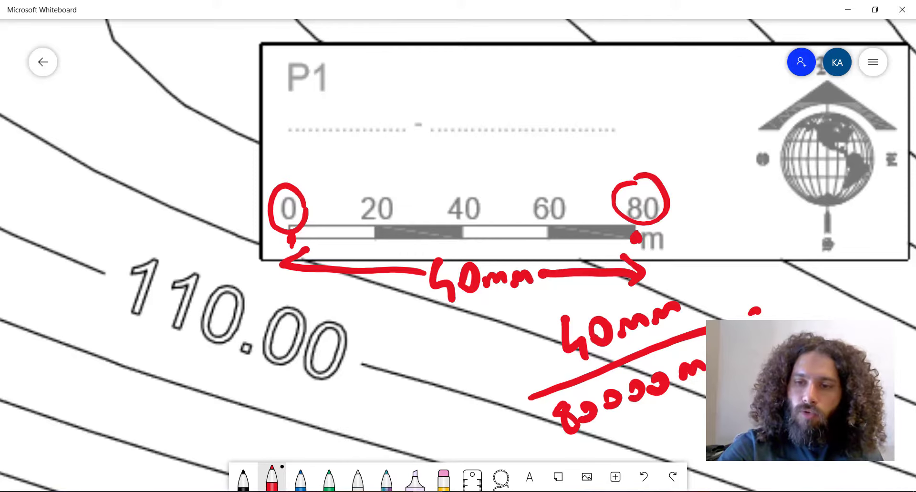
{"action": "left_click_drag", "start_coordinate": [796, 270], "coordinate": [810, 297]}
{"action": "mouse_move", "coordinate": [798, 315]}
{"action": "left_mouse_down"}
{"action": "mouse_move", "coordinate": [836, 292]}
{"action": "mouse_move", "coordinate": [876, 305]}
{"action": "left_mouse_up"}
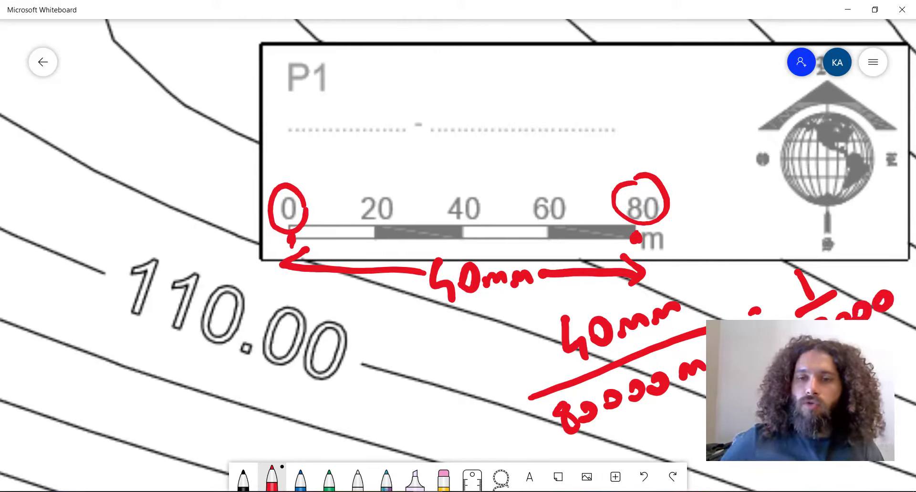
{"action": "scroll", "coordinate": [657, 226], "scroll_direction": "down", "scroll_amount": 5, "text": "ctrl"}
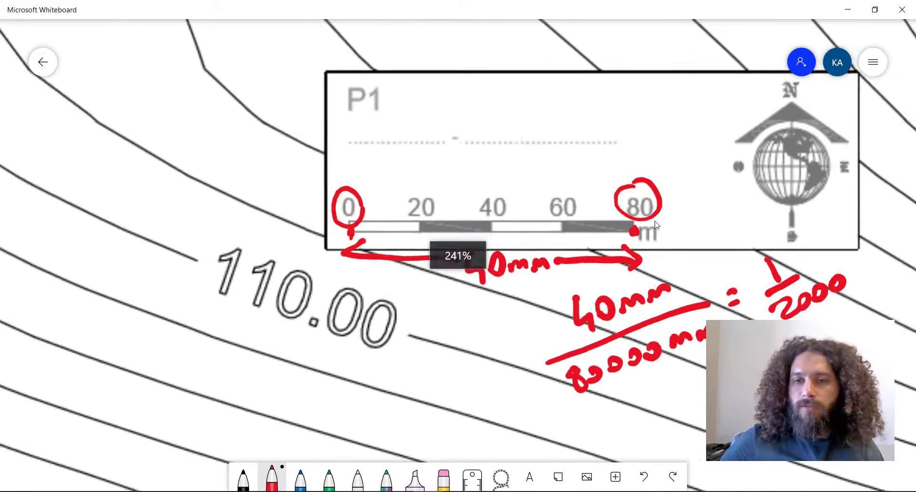
{"action": "scroll", "coordinate": [657, 226], "scroll_direction": "down", "scroll_amount": 8, "text": "ctrl"}
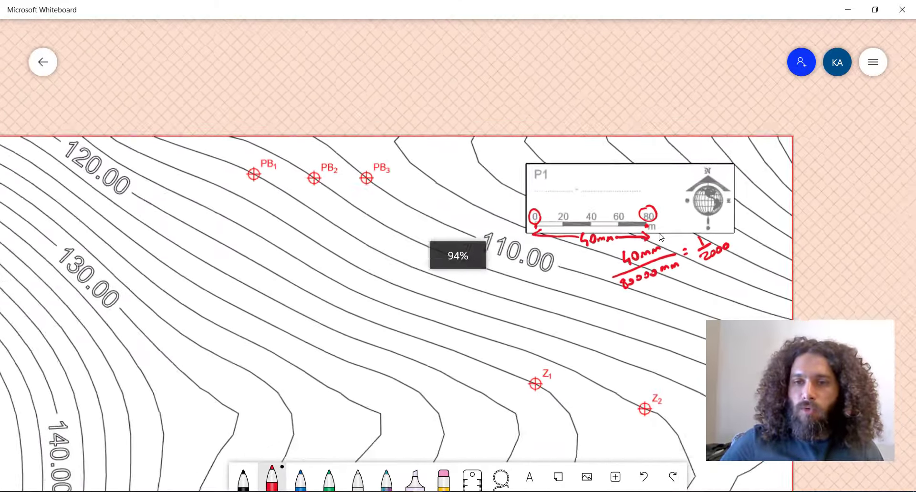
{"action": "scroll", "coordinate": [661, 234], "scroll_direction": "down", "scroll_amount": 2, "text": "ctrl"}
{"action": "scroll", "coordinate": [779, 262], "scroll_direction": "down", "scroll_amount": 3}
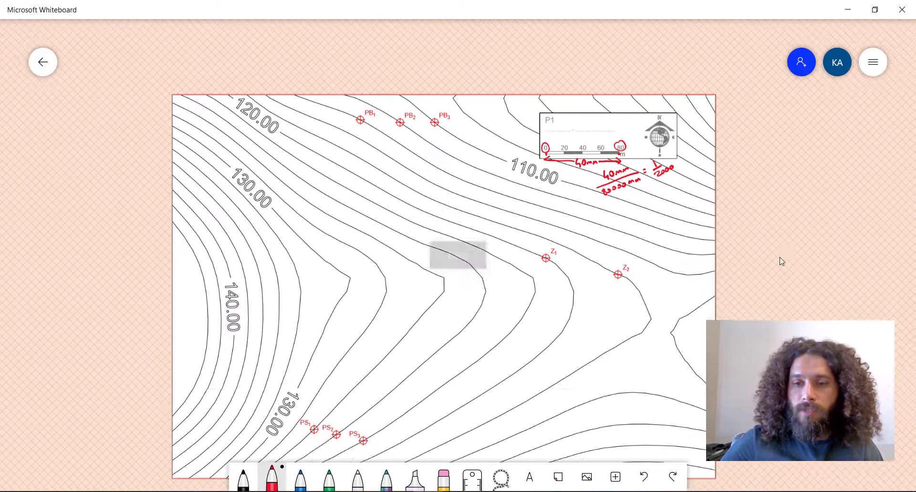
{"action": "left_click_drag", "start_coordinate": [780, 227], "coordinate": [794, 250]}
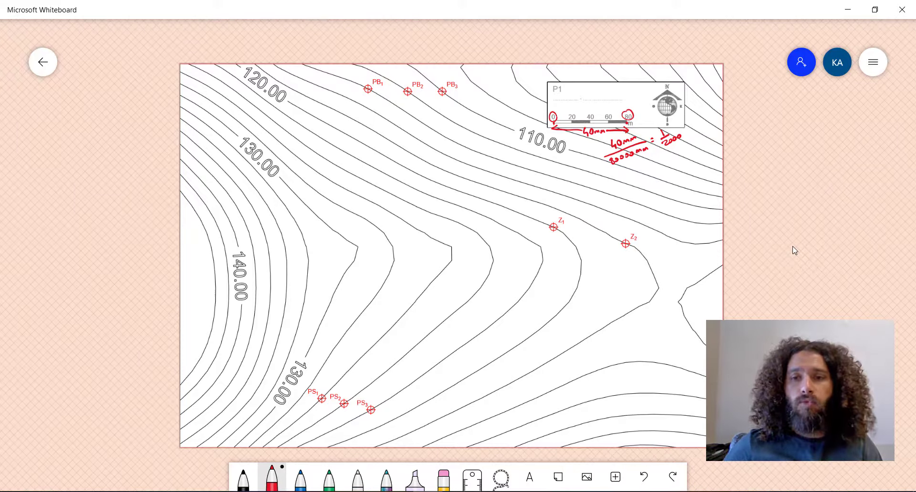
Step: Add short red ticks above the scale bar's 0 and 80 labels and draw two long horizontal lines above them
{"action": "scroll", "coordinate": [572, 110], "scroll_direction": "up", "scroll_amount": 1, "text": "ctrl"}
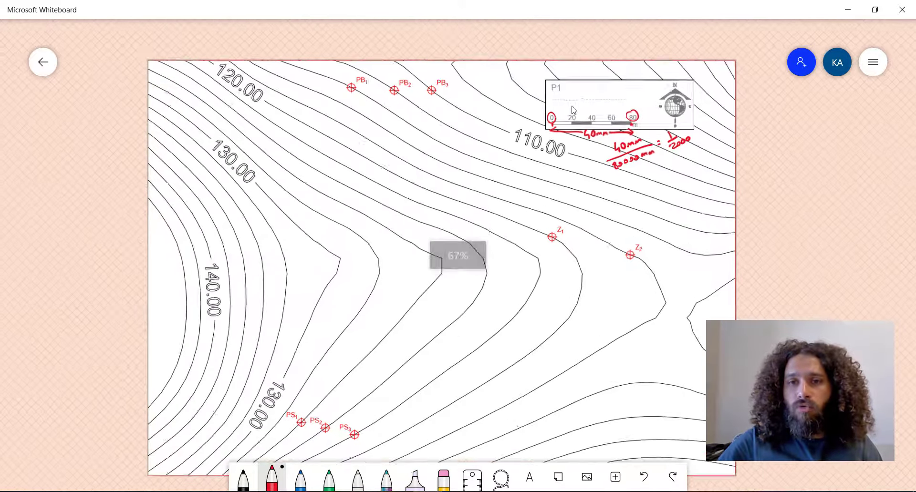
{"action": "scroll", "coordinate": [573, 110], "scroll_direction": "up", "scroll_amount": 8, "text": "ctrl"}
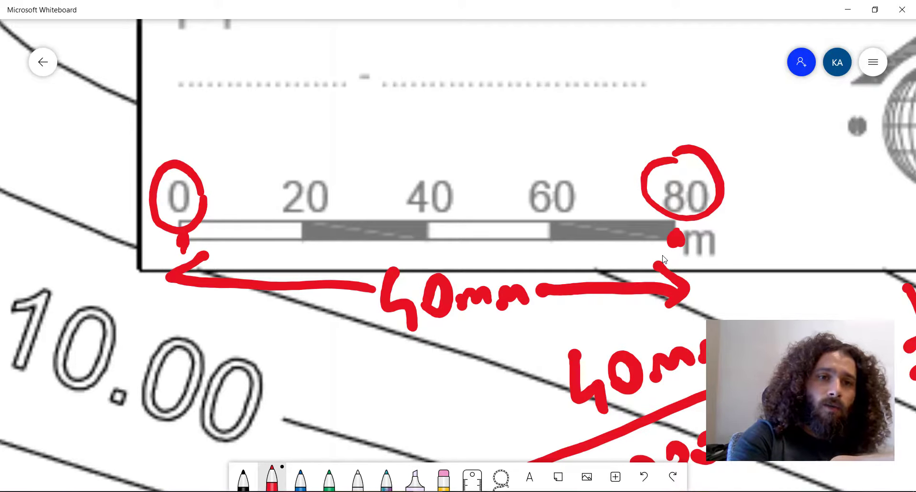
{"action": "mouse_move", "coordinate": [157, 120]}
{"action": "left_mouse_down"}
{"action": "mouse_move", "coordinate": [189, 116]}
{"action": "mouse_move", "coordinate": [155, 122]}
{"action": "left_mouse_up"}
{"action": "mouse_move", "coordinate": [661, 119]}
{"action": "left_mouse_down"}
{"action": "mouse_move", "coordinate": [705, 120]}
{"action": "mouse_move", "coordinate": [674, 114]}
{"action": "left_mouse_up"}
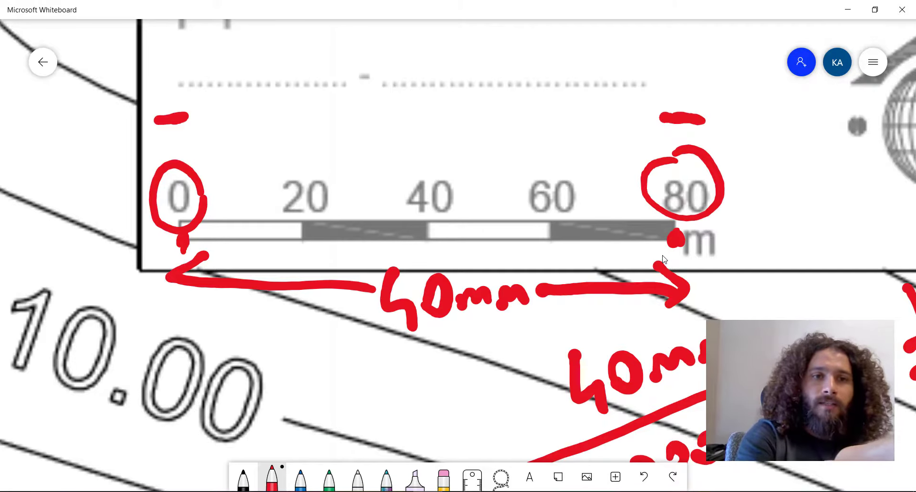
{"action": "left_click_drag", "start_coordinate": [188, 86], "coordinate": [714, 80]}
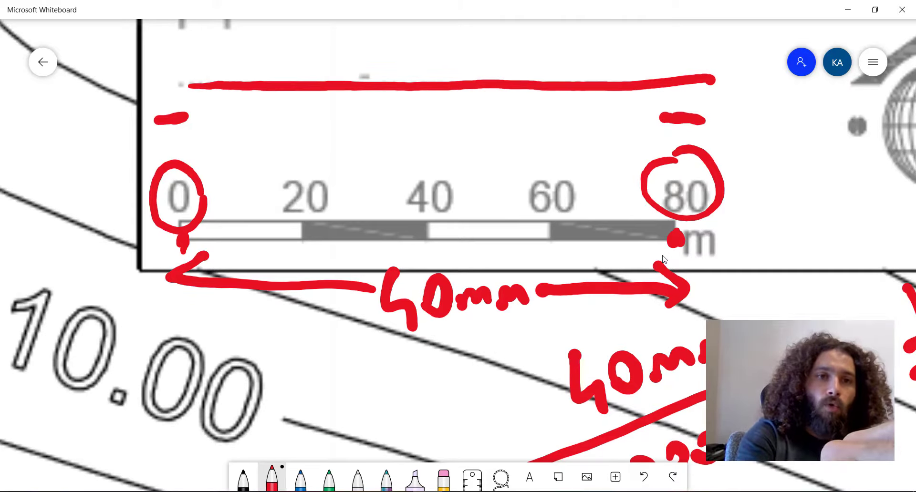
{"action": "left_click_drag", "start_coordinate": [170, 58], "coordinate": [553, 44]}
{"action": "left_click_drag", "start_coordinate": [667, 51], "coordinate": [693, 50]}
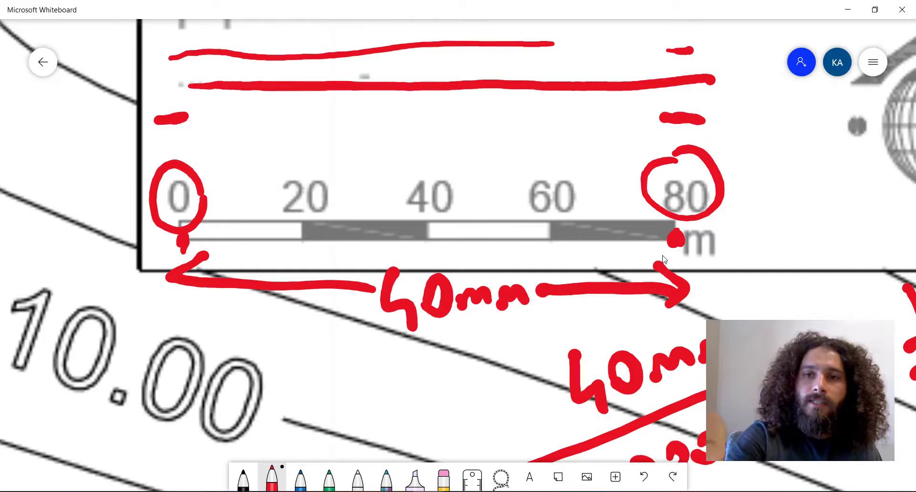
{"action": "mouse_move", "coordinate": [533, 37]}
{"action": "left_mouse_down"}
{"action": "mouse_move", "coordinate": [646, 56]}
{"action": "mouse_move", "coordinate": [695, 51]}
{"action": "left_mouse_up"}
Step: Draw dashed vertical red guide strokes at both ends of the two horizontal lines to compare their extents with the bar
{"action": "left_click_drag", "start_coordinate": [170, 32], "coordinate": [170, 45]}
{"action": "left_click_drag", "start_coordinate": [168, 58], "coordinate": [167, 76]}
{"action": "left_click_drag", "start_coordinate": [171, 99], "coordinate": [171, 113]}
{"action": "left_click_drag", "start_coordinate": [690, 22], "coordinate": [690, 34]}
{"action": "left_click_drag", "start_coordinate": [689, 59], "coordinate": [689, 72]}
{"action": "left_click_drag", "start_coordinate": [687, 83], "coordinate": [687, 92]}
{"action": "left_click_drag", "start_coordinate": [686, 101], "coordinate": [685, 112]}
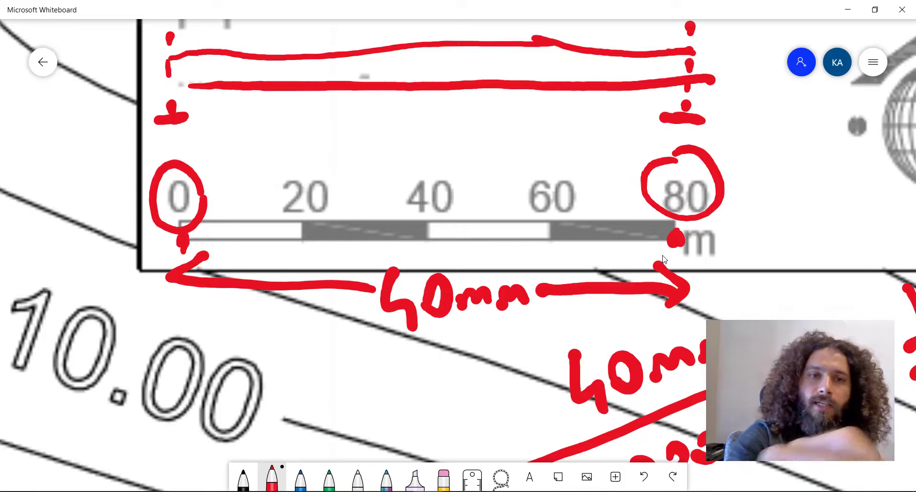
{"action": "left_click_drag", "start_coordinate": [185, 38], "coordinate": [186, 52]}
{"action": "left_click_drag", "start_coordinate": [186, 72], "coordinate": [187, 105]}
{"action": "left_click_drag", "start_coordinate": [185, 115], "coordinate": [186, 142]}
{"action": "left_click_drag", "start_coordinate": [716, 23], "coordinate": [717, 28]}
{"action": "left_click_drag", "start_coordinate": [710, 92], "coordinate": [711, 99]}
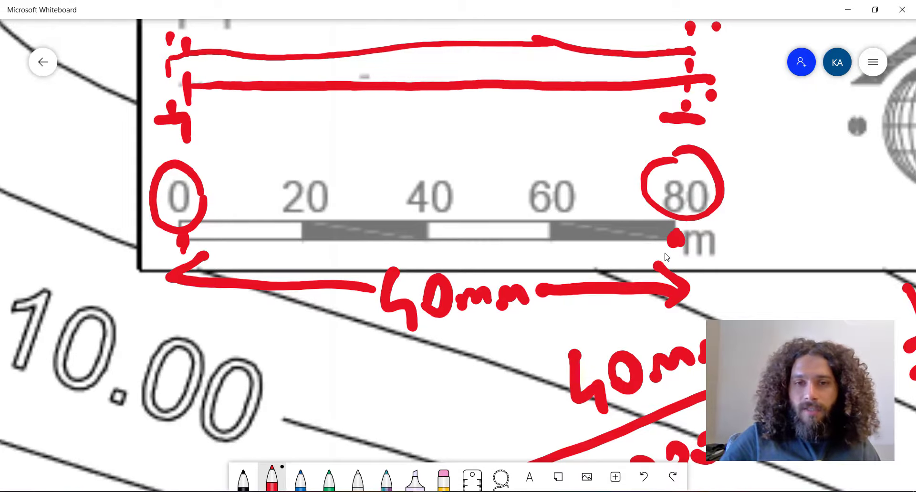
Step: Mark the southwest and northeast corners of the contour map with red dots
{"action": "scroll", "coordinate": [579, 147], "scroll_direction": "down", "scroll_amount": 5, "text": "ctrl"}
{"action": "scroll", "coordinate": [575, 158], "scroll_direction": "down", "scroll_amount": 8, "text": "ctrl"}
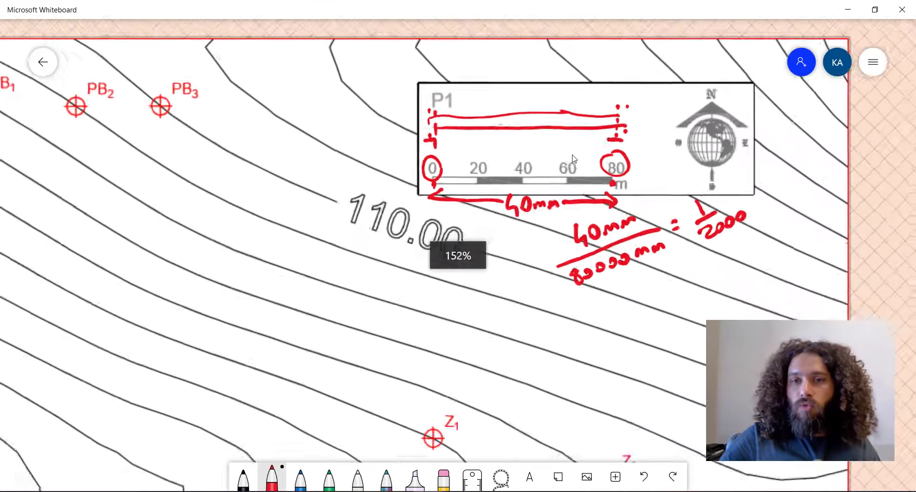
{"action": "scroll", "coordinate": [571, 161], "scroll_direction": "down", "scroll_amount": 2, "text": "ctrl"}
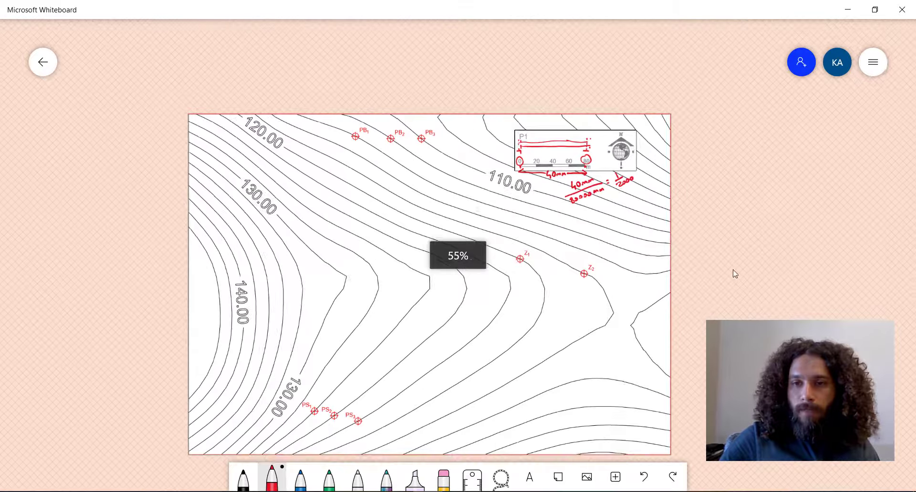
{"action": "scroll", "coordinate": [650, 207], "scroll_direction": "down", "scroll_amount": 2}
{"action": "scroll", "coordinate": [651, 207], "scroll_direction": "up", "scroll_amount": 2, "text": "ctrl"}
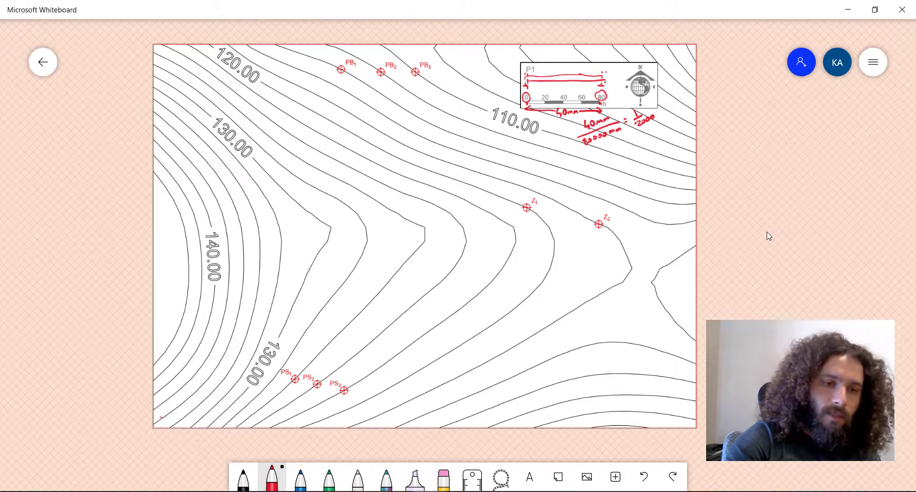
{"action": "left_click_drag", "start_coordinate": [159, 416], "coordinate": [165, 422]}
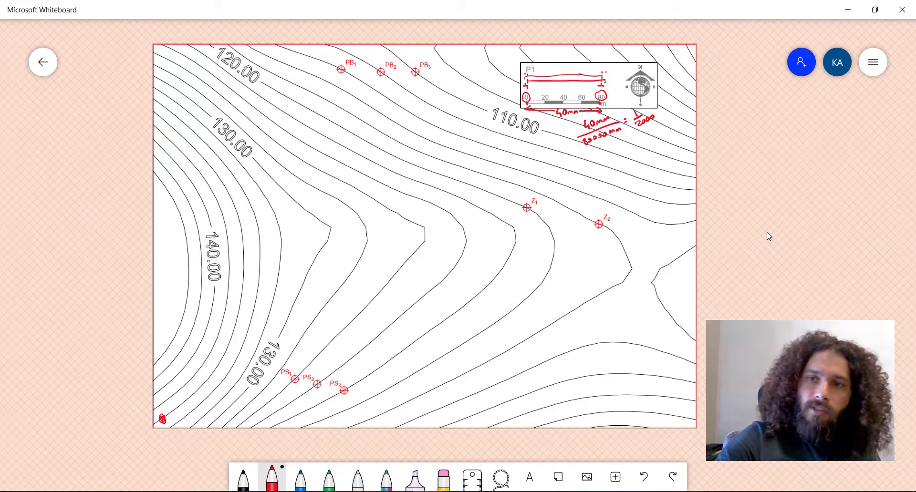
{"action": "left_click_drag", "start_coordinate": [688, 52], "coordinate": [691, 49]}
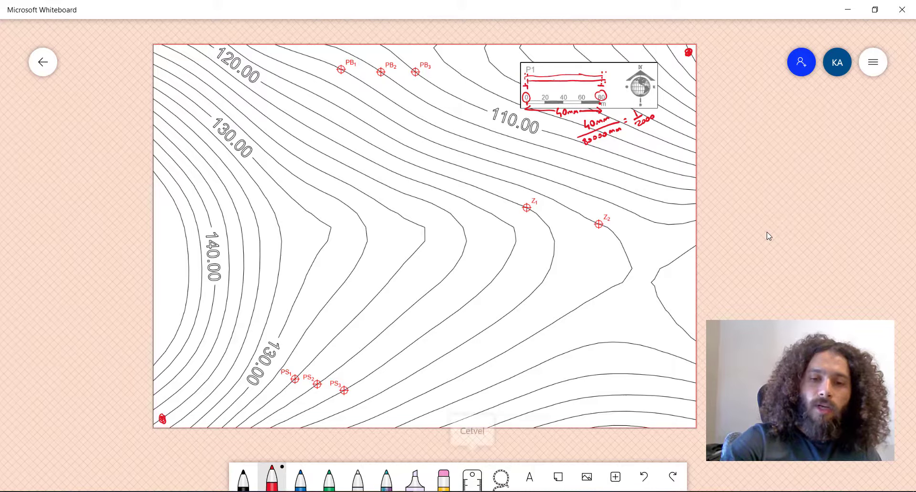
Step: Draw a straight red section line along the ruler at 35° through the map's southwest and northeast corners, and move the ruler clear
{"action": "left_click", "coordinate": [472, 479]}
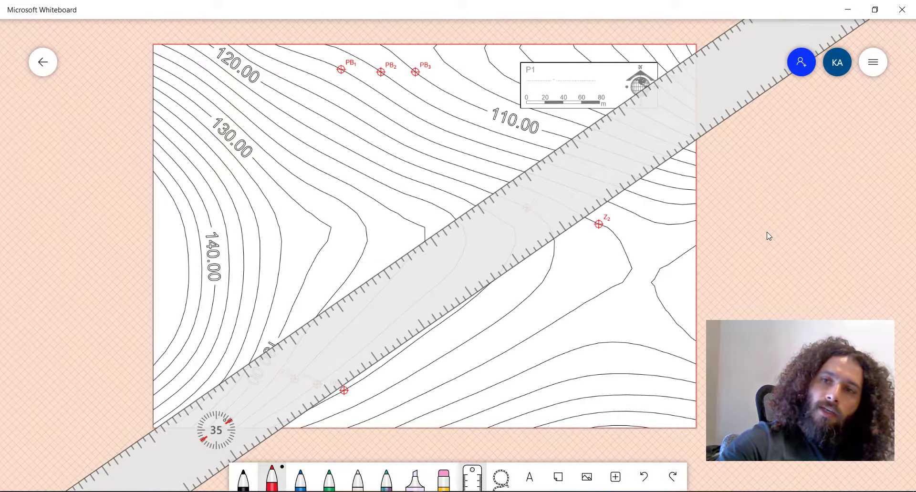
{"action": "left_click_drag", "start_coordinate": [133, 444], "coordinate": [718, 37]}
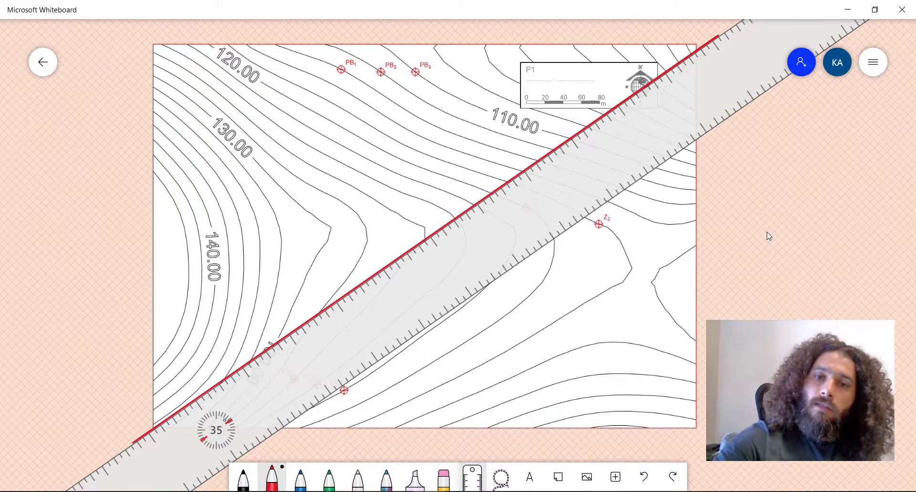
{"action": "left_click_drag", "start_coordinate": [525, 215], "coordinate": [525, 319]}
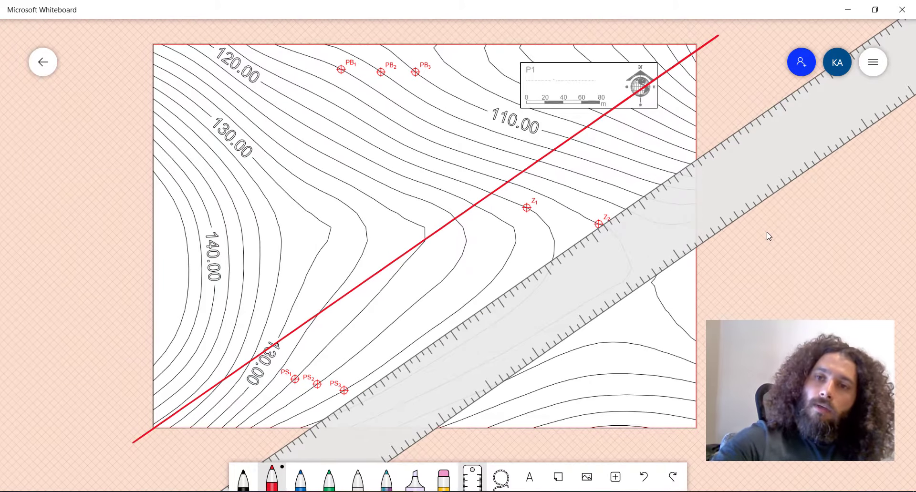
Step: Cross both ends of the diagonal with short strokes, label them 1 in the southwest and 2 in the northeast, and put the ruler away
{"action": "left_click_drag", "start_coordinate": [662, 28], "coordinate": [714, 94]}
{"action": "left_click_drag", "start_coordinate": [129, 372], "coordinate": [182, 449]}
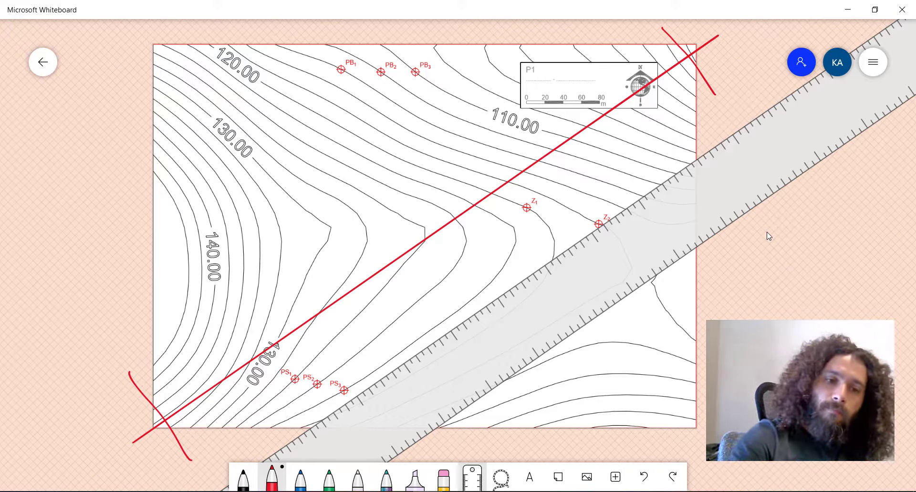
{"action": "left_click_drag", "start_coordinate": [159, 396], "coordinate": [165, 400]}
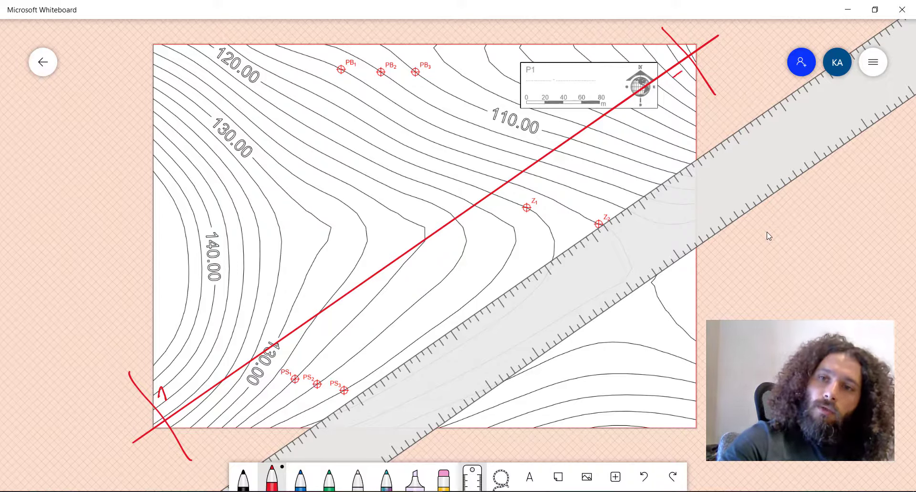
{"action": "left_click_drag", "start_coordinate": [682, 71], "coordinate": [691, 79]}
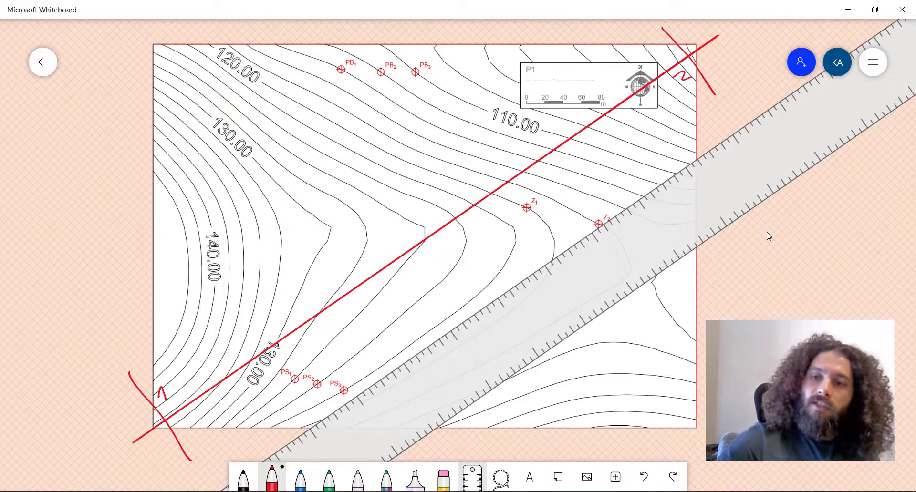
{"action": "left_click_drag", "start_coordinate": [525, 324], "coordinate": [481, 334]}
{"action": "left_click", "coordinate": [473, 477]}
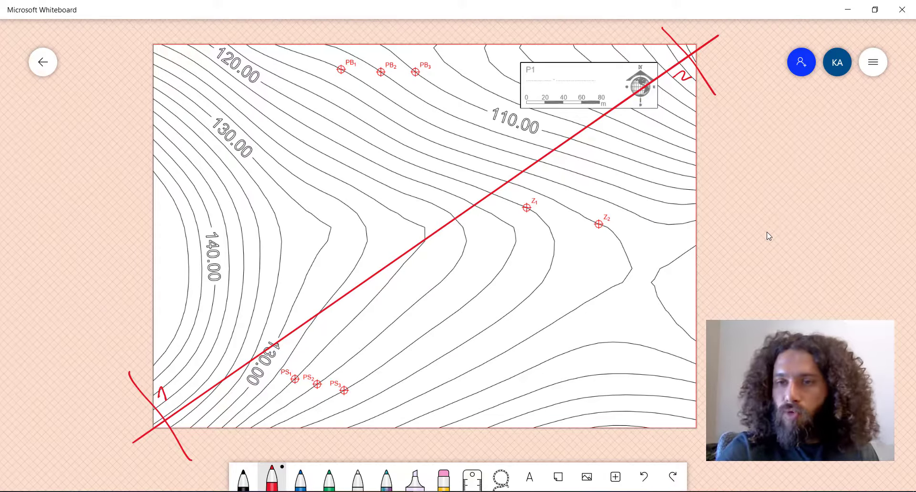
Step: Write the diagonal's length beside the map as 34cm and, below it, 340mm
{"action": "mouse_move", "coordinate": [751, 165]}
{"action": "left_mouse_down"}
{"action": "mouse_move", "coordinate": [752, 192]}
{"action": "mouse_move", "coordinate": [776, 185]}
{"action": "left_mouse_up"}
{"action": "mouse_move", "coordinate": [778, 174]}
{"action": "left_mouse_down"}
{"action": "mouse_move", "coordinate": [777, 195]}
{"action": "mouse_move", "coordinate": [816, 191]}
{"action": "left_mouse_up"}
{"action": "mouse_move", "coordinate": [749, 232]}
{"action": "left_mouse_down"}
{"action": "mouse_move", "coordinate": [756, 242]}
{"action": "mouse_move", "coordinate": [748, 260]}
{"action": "mouse_move", "coordinate": [776, 256]}
{"action": "mouse_move", "coordinate": [778, 264]}
{"action": "left_mouse_up"}
{"action": "mouse_move", "coordinate": [792, 241]}
{"action": "left_mouse_down"}
{"action": "mouse_move", "coordinate": [816, 257]}
{"action": "mouse_move", "coordinate": [844, 256]}
{"action": "left_mouse_up"}
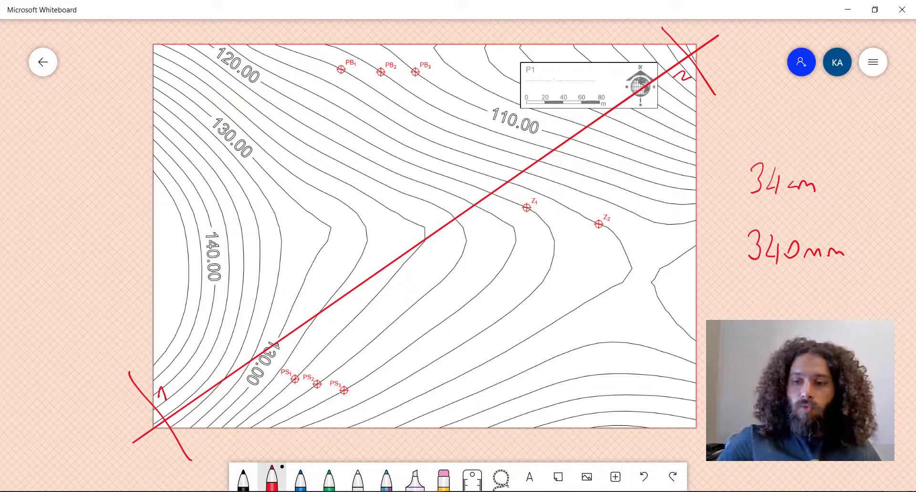
Step: Capture a rectangular screen snip of the whole contour map with its diagonal section line
{"action": "key", "text": "super+a"}
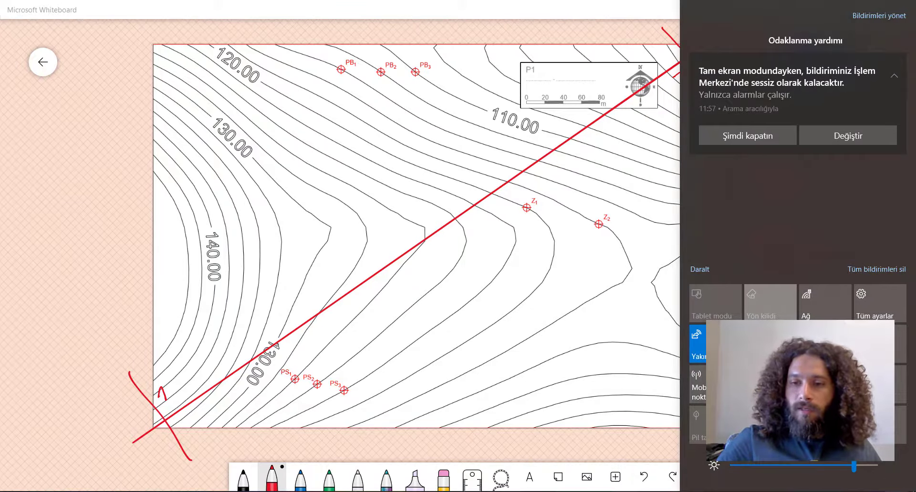
{"action": "key", "text": "super+shift+s"}
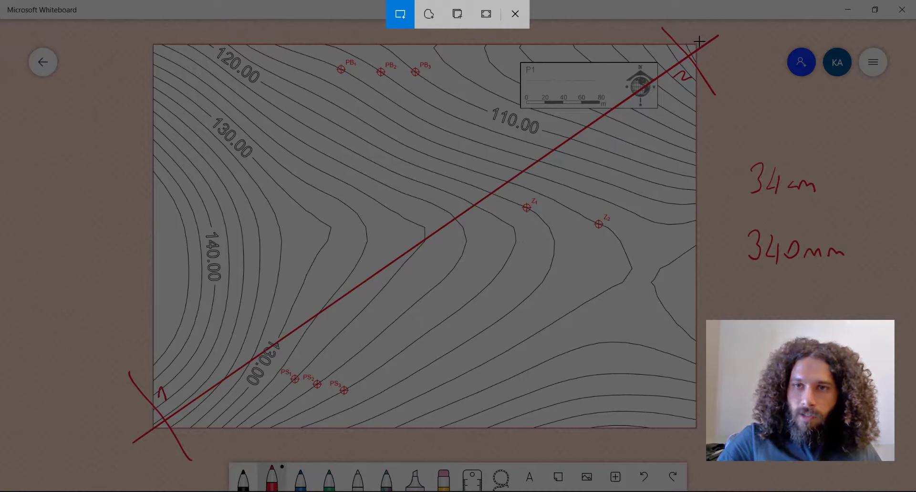
{"action": "left_click_drag", "start_coordinate": [699, 42], "coordinate": [148, 432]}
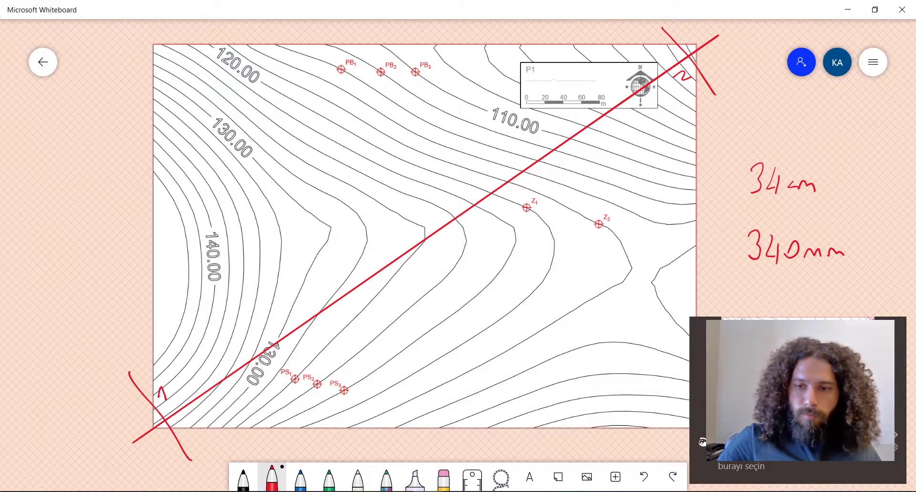
Step: Open the captured map snip, save it as an image on the desktop, and close it
{"action": "left_click", "coordinate": [787, 406]}
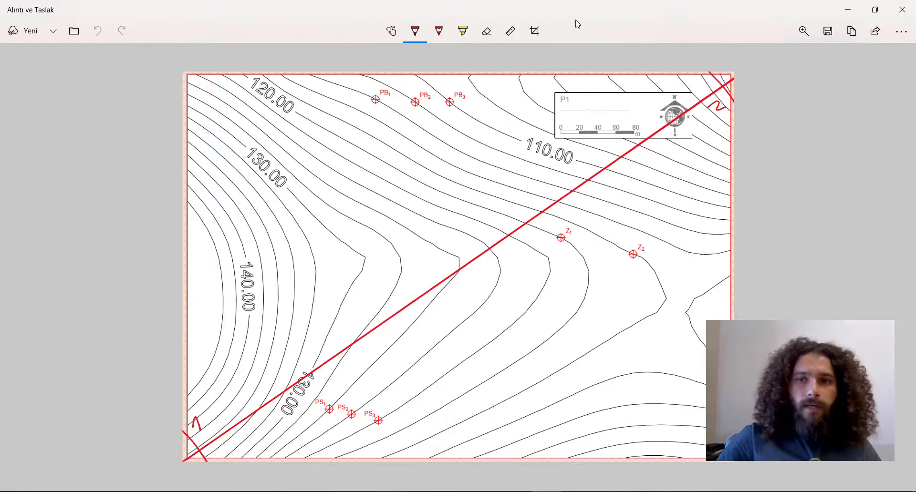
{"action": "left_click", "coordinate": [829, 31]}
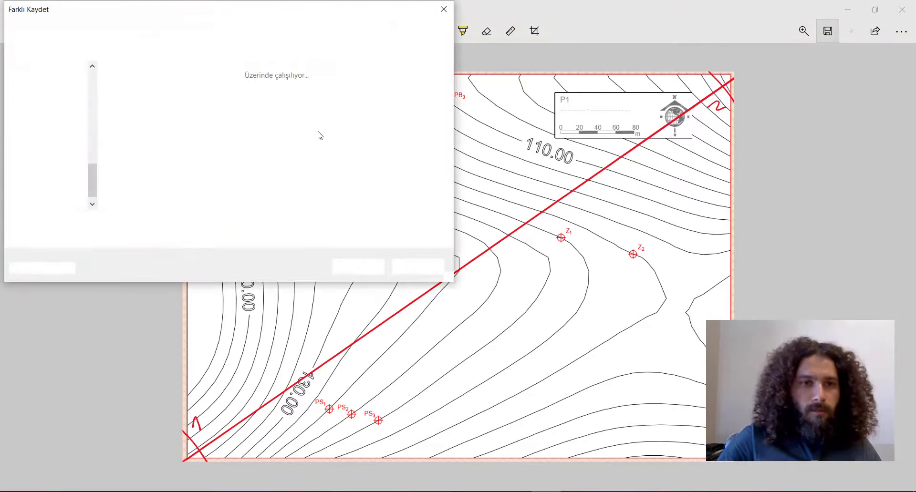
{"action": "left_click", "coordinate": [361, 266]}
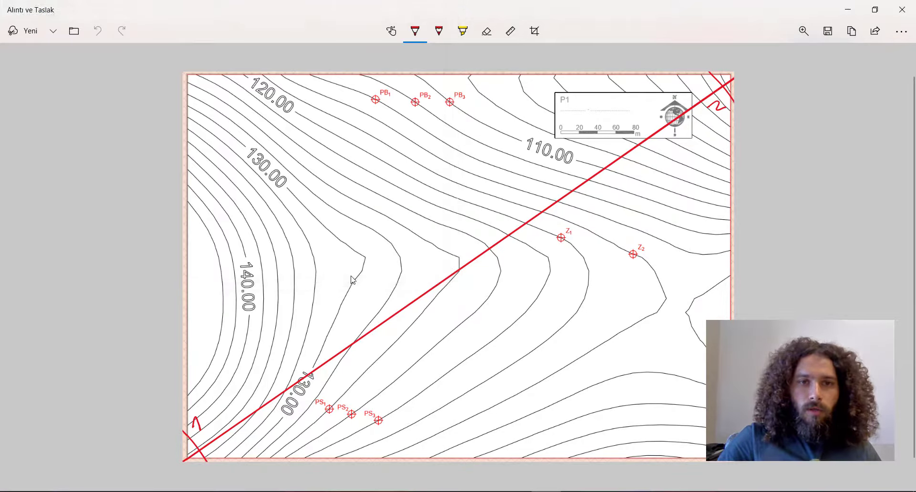
{"action": "left_click", "coordinate": [902, 10]}
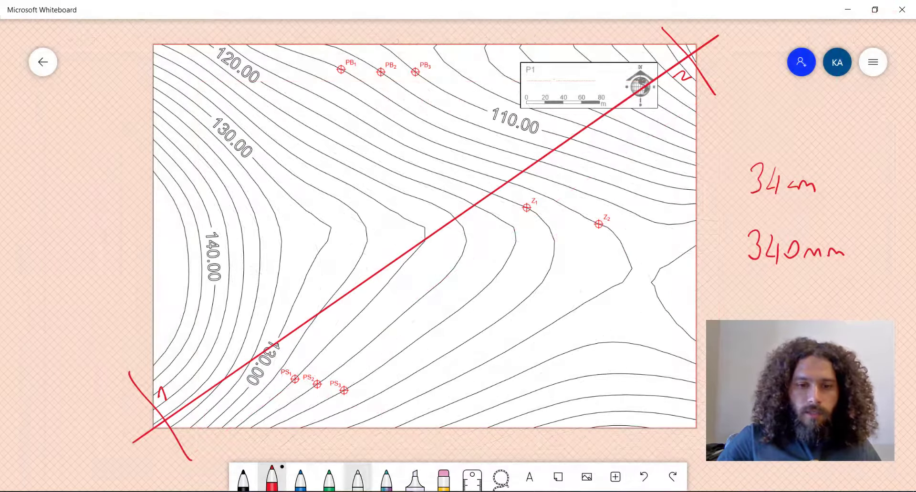
Step: Switch to the blank Drawing1 in AutoCAD
{"action": "key", "text": "alt+Tab"}
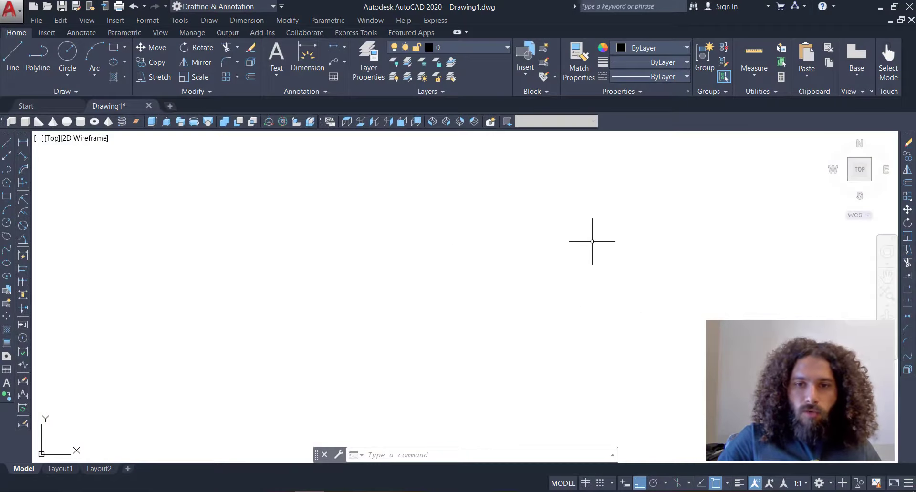
{"action": "left_click", "coordinate": [594, 241]}
{"action": "left_click", "coordinate": [345, 331]}
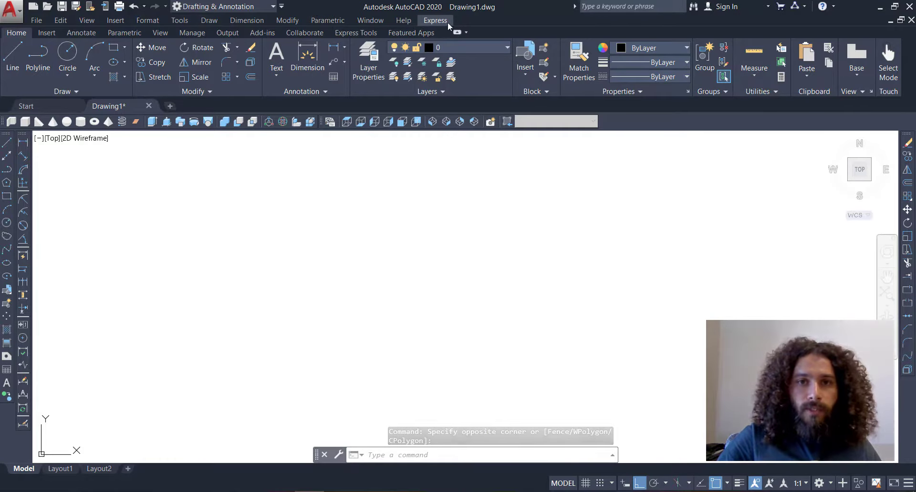
{"action": "left_click", "coordinate": [282, 6]}
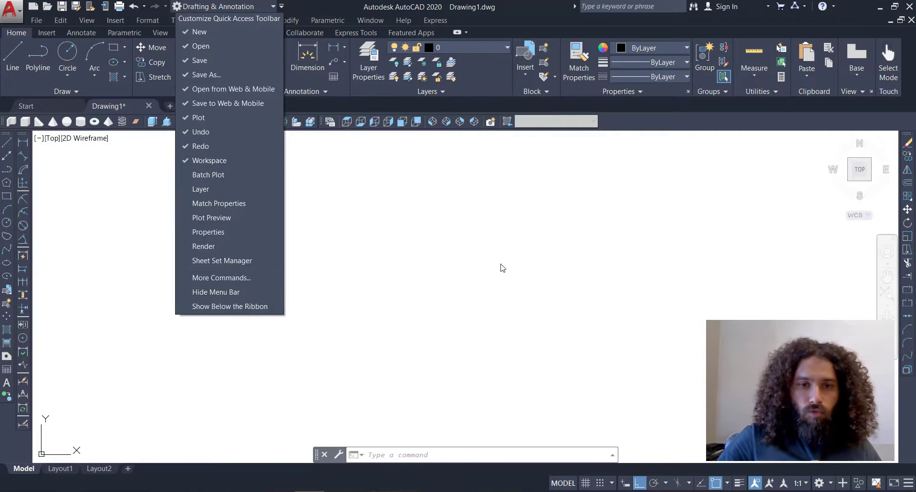
{"action": "left_click", "coordinate": [502, 262]}
{"action": "left_click", "coordinate": [458, 277]}
{"action": "left_click", "coordinate": [357, 333]}
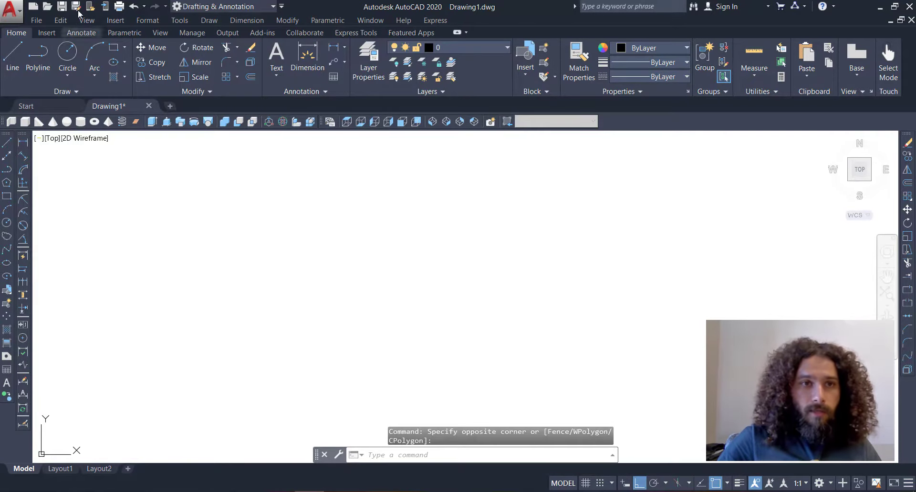
{"action": "left_click", "coordinate": [115, 20]}
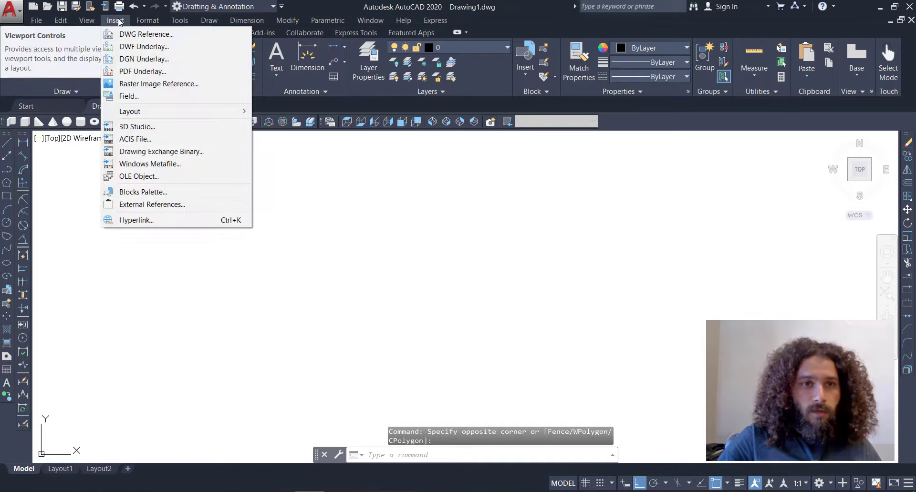
{"action": "left_click", "coordinate": [218, 87]}
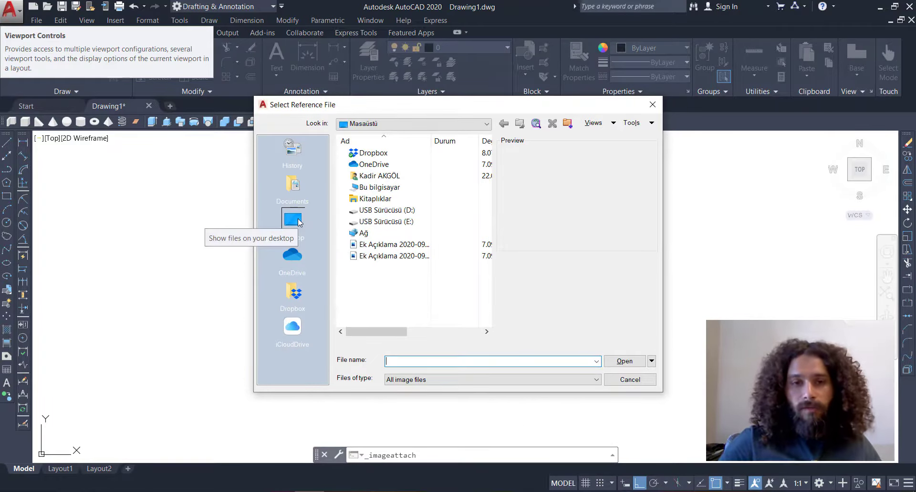
{"action": "left_click", "coordinate": [345, 256]}
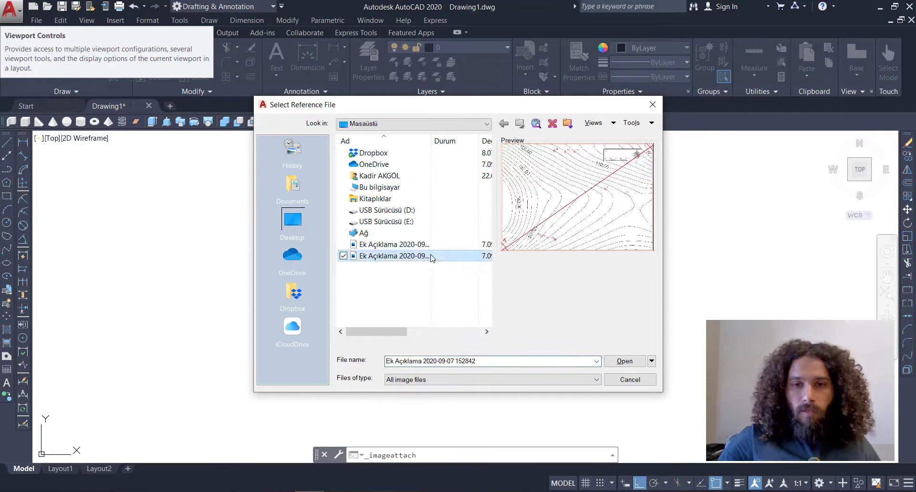
{"action": "left_click", "coordinate": [620, 361]}
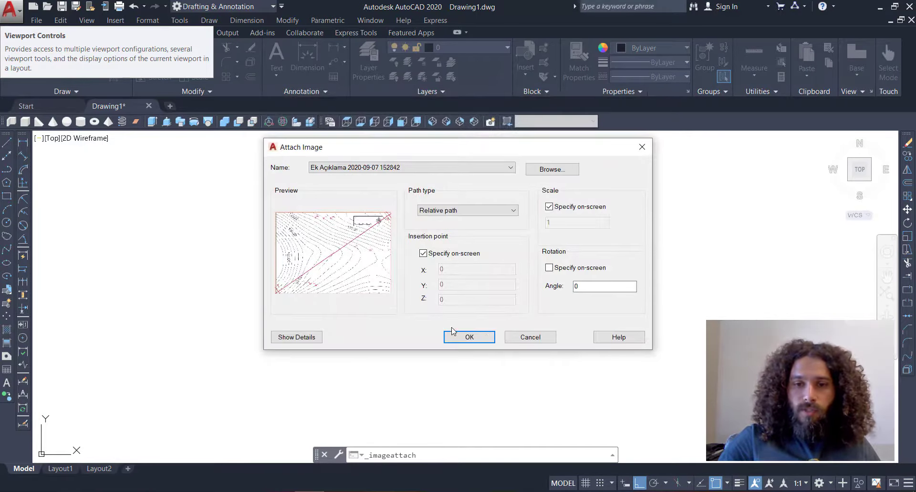
{"action": "left_click", "coordinate": [487, 337]}
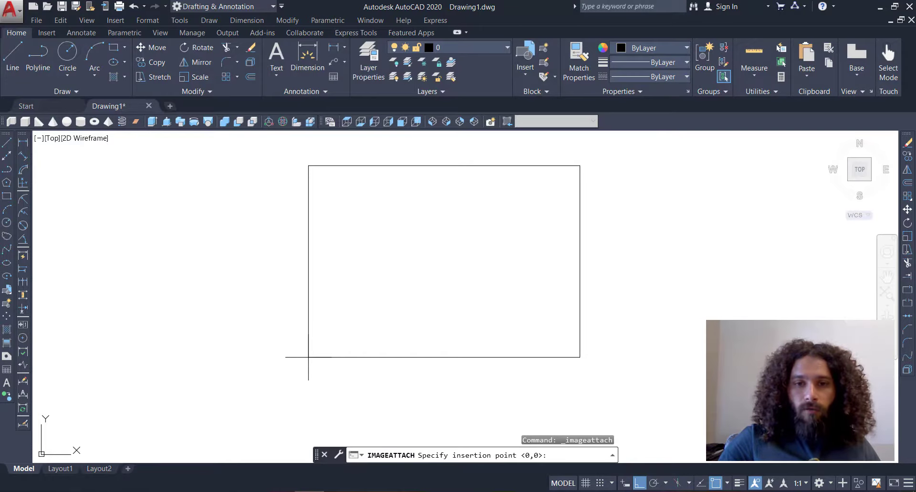
{"action": "left_click", "coordinate": [309, 357]}
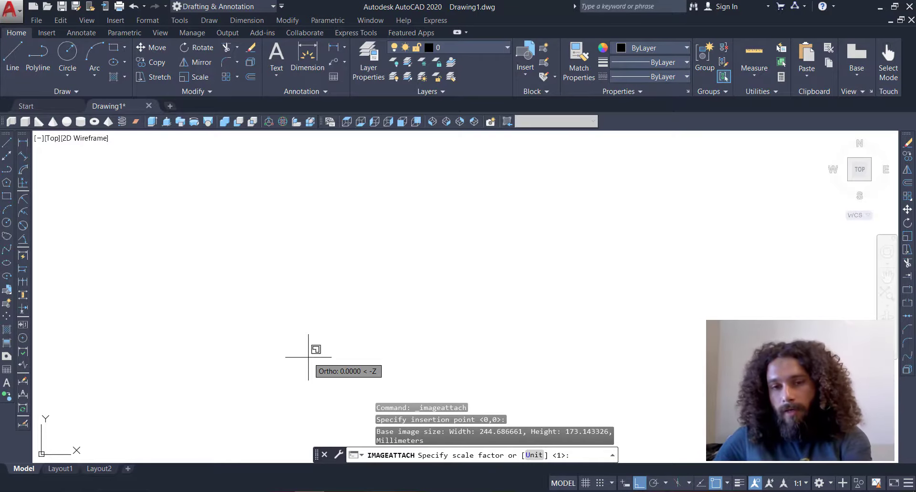
{"action": "key", "text": "Return"}
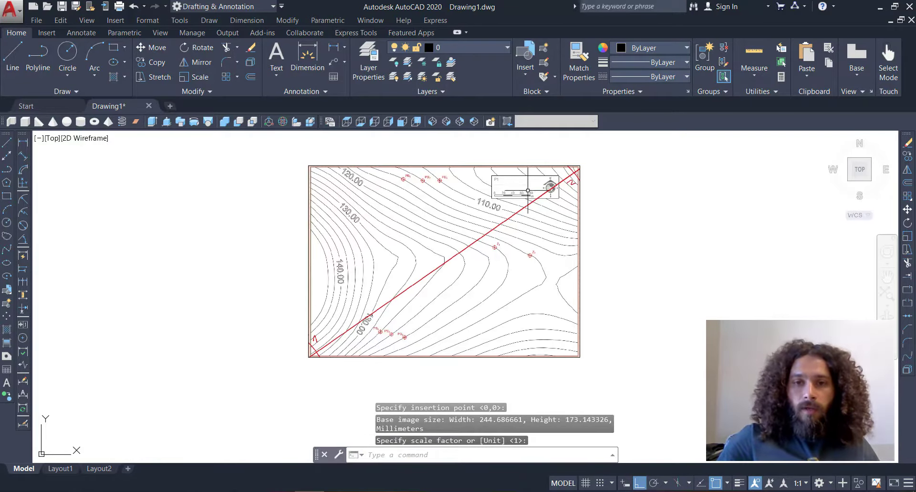
{"action": "scroll", "coordinate": [400, 203], "scroll_direction": "up", "scroll_amount": 2}
{"action": "scroll", "coordinate": [400, 202], "scroll_direction": "down", "scroll_amount": 2}
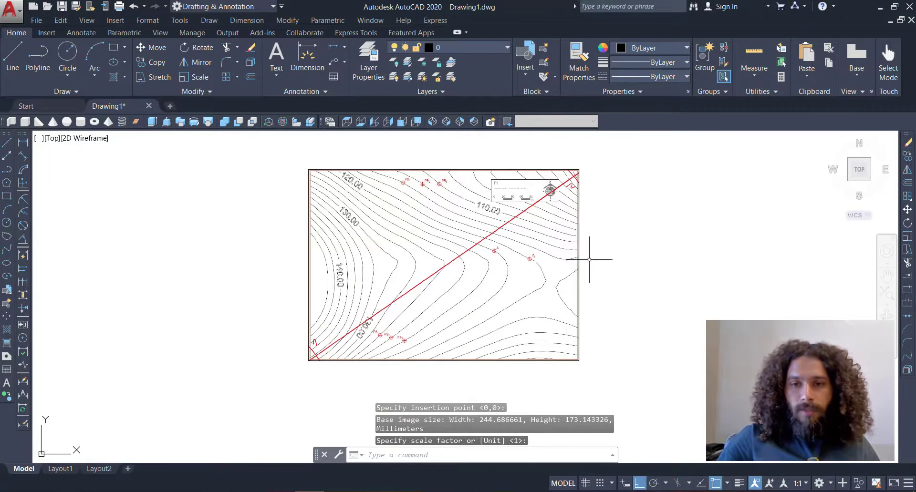
{"action": "left_click", "coordinate": [604, 273]}
{"action": "left_click", "coordinate": [528, 300]}
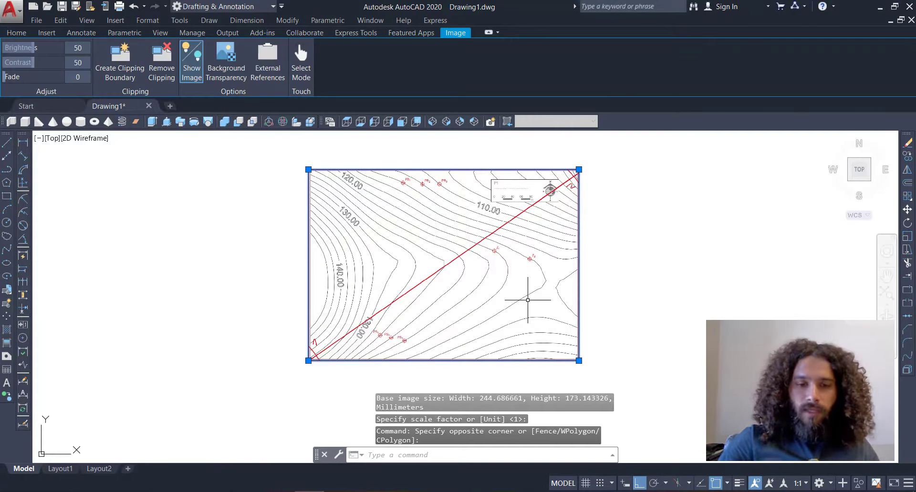
{"action": "key", "text": "Escape"}
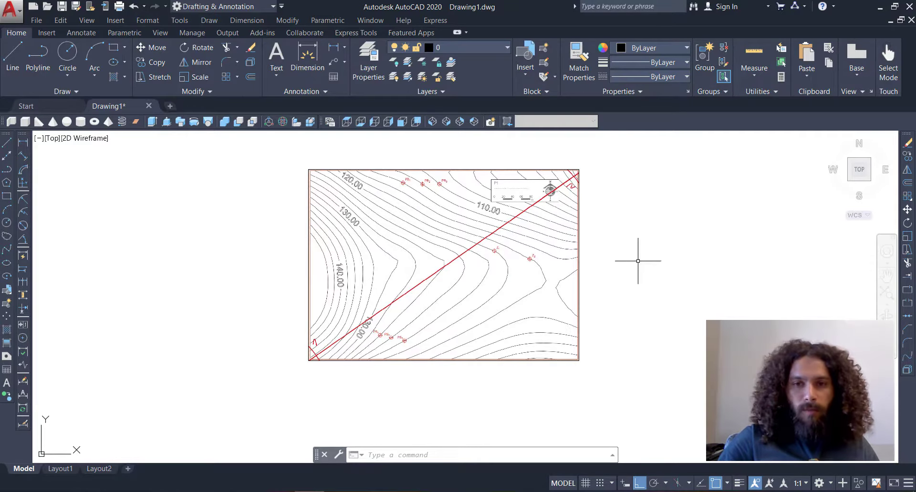
Step: Examine the attached map's 0–80 m graphic scale bar and the edge thickness at its zero end up close
{"action": "scroll", "coordinate": [525, 195], "scroll_direction": "up", "scroll_amount": 8}
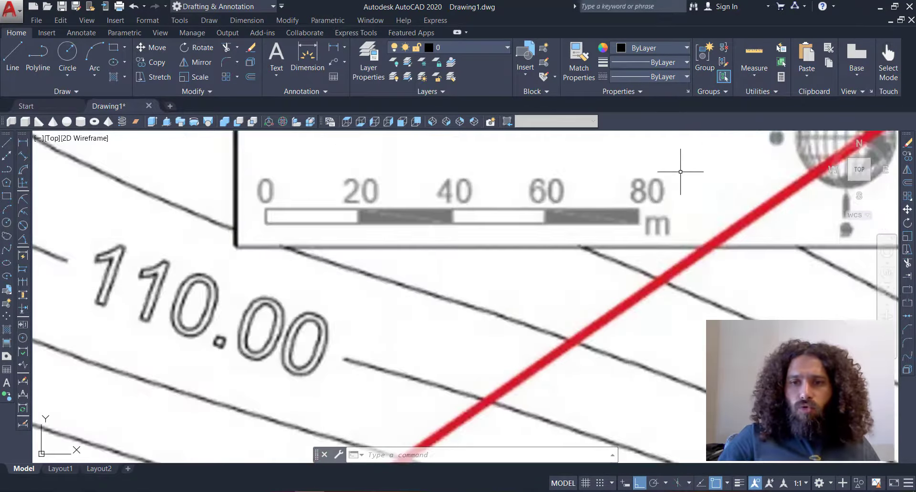
{"action": "left_click", "coordinate": [681, 171]}
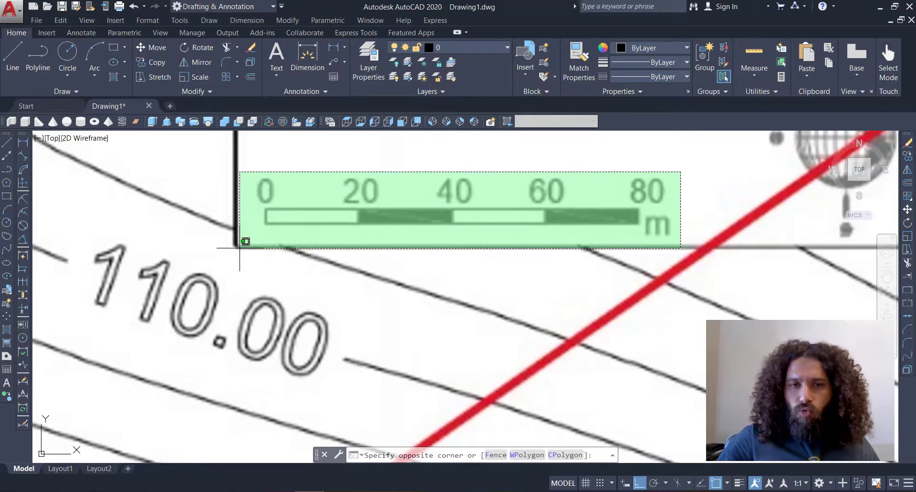
{"action": "left_click", "coordinate": [246, 250]}
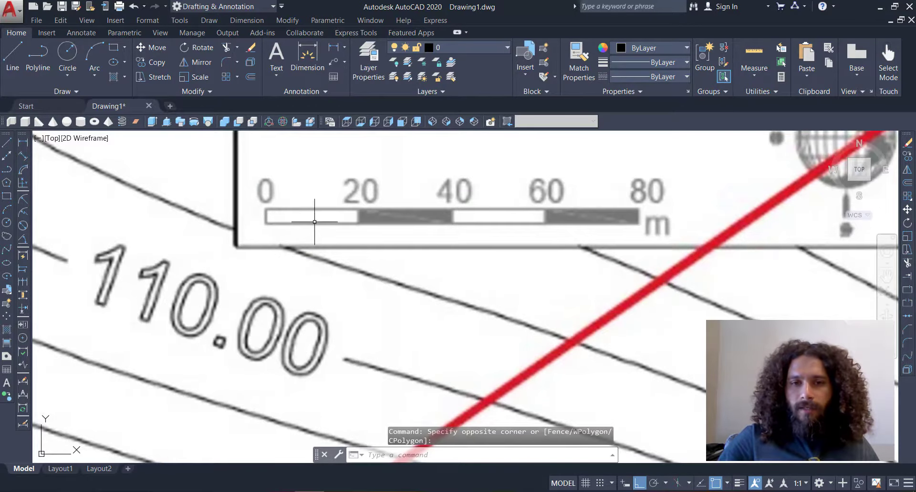
{"action": "scroll", "coordinate": [310, 236], "scroll_direction": "down", "scroll_amount": 4}
{"action": "left_click", "coordinate": [474, 205]}
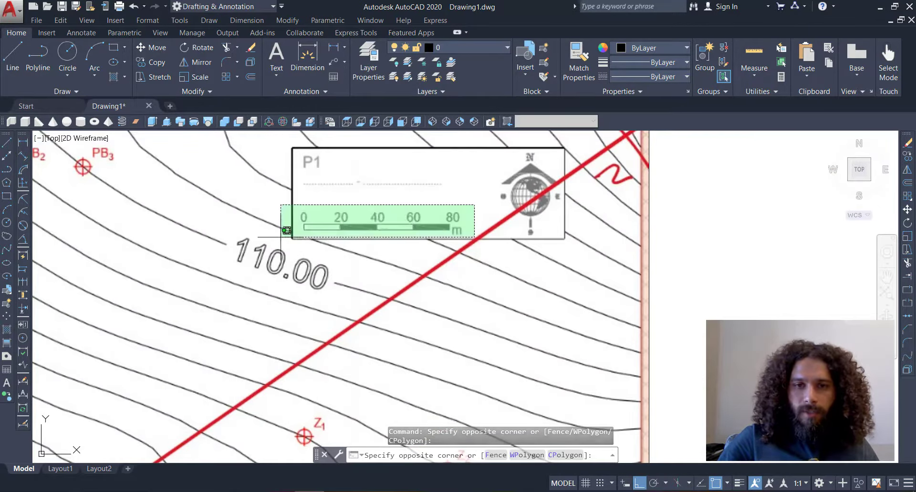
{"action": "left_click", "coordinate": [281, 237]}
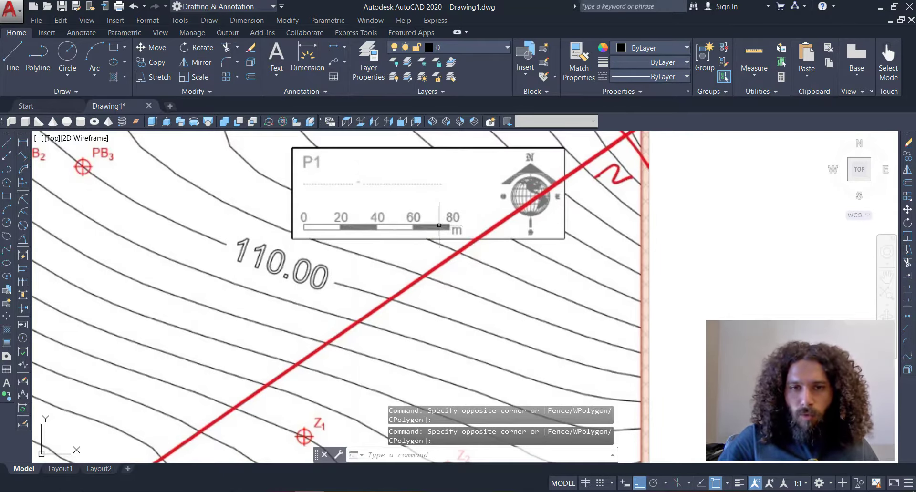
{"action": "scroll", "coordinate": [289, 226], "scroll_direction": "up", "scroll_amount": 4}
{"action": "scroll", "coordinate": [354, 215], "scroll_direction": "up", "scroll_amount": 8}
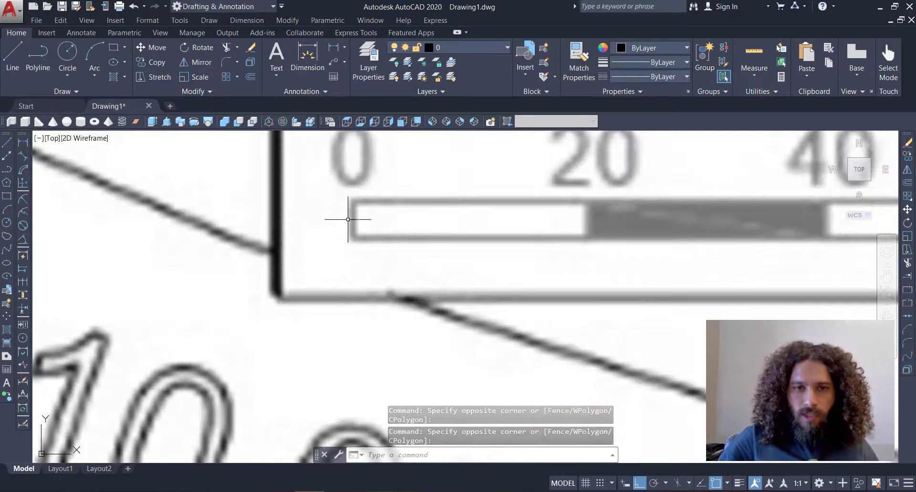
{"action": "left_click", "coordinate": [354, 213]}
{"action": "left_click", "coordinate": [317, 234]}
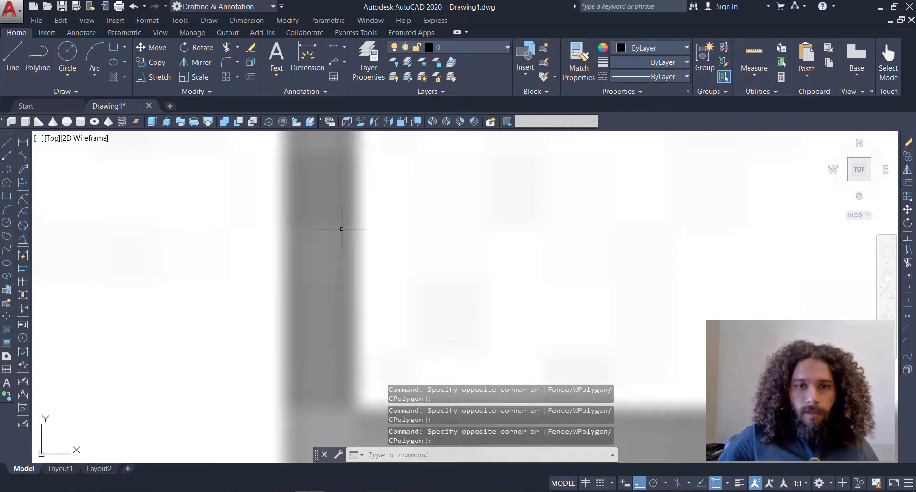
{"action": "left_click", "coordinate": [355, 222]}
{"action": "left_click", "coordinate": [277, 254]}
{"action": "scroll", "coordinate": [276, 260], "scroll_direction": "down", "scroll_amount": 8}
{"action": "scroll", "coordinate": [278, 266], "scroll_direction": "down", "scroll_amount": 12}
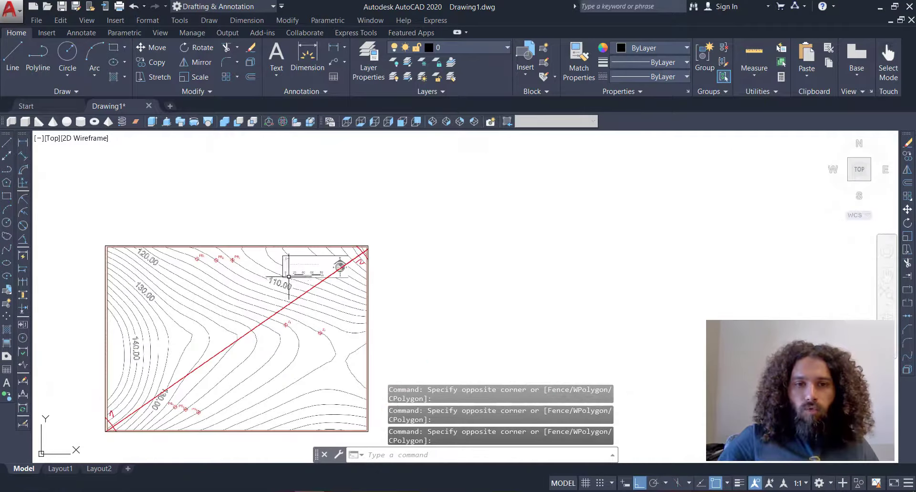
Step: Draw a line over the red diagonal from the tick crossing at point 1 to the one at point 2, with Ortho off
{"action": "middle_click_drag", "start_coordinate": [232, 335], "coordinate": [280, 280]}
{"action": "scroll", "coordinate": [170, 374], "scroll_direction": "up", "scroll_amount": 3}
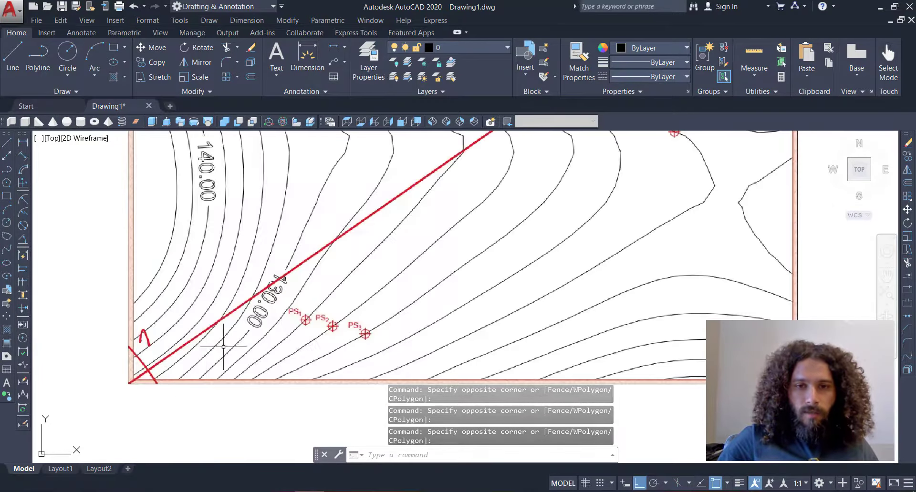
{"action": "scroll", "coordinate": [382, 282], "scroll_direction": "down", "scroll_amount": 4}
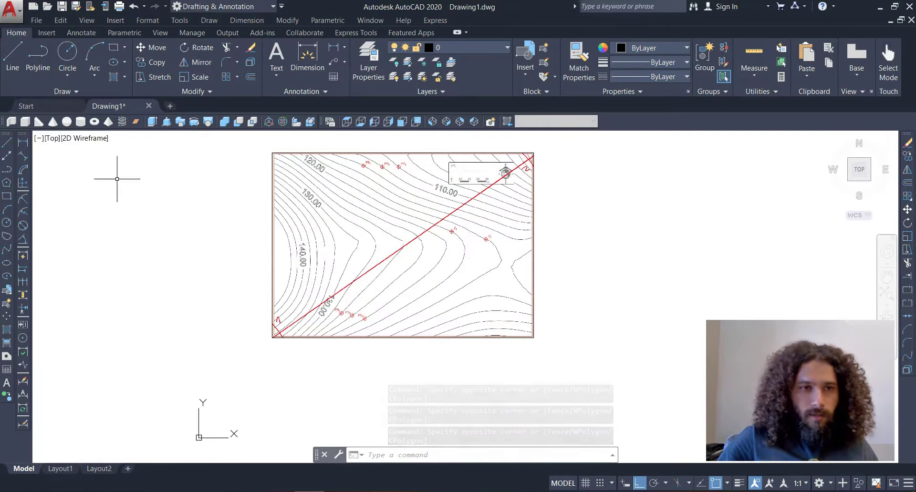
{"action": "left_click", "coordinate": [8, 146]}
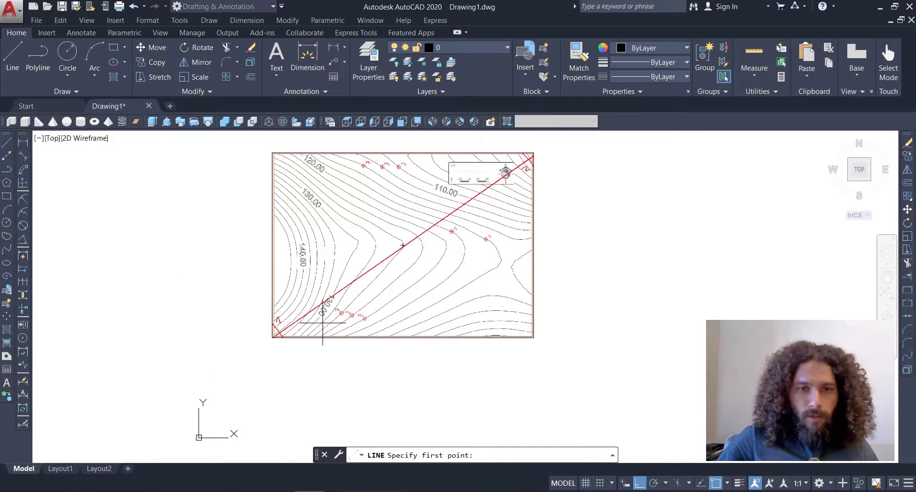
{"action": "scroll", "coordinate": [305, 315], "scroll_direction": "up", "scroll_amount": 6}
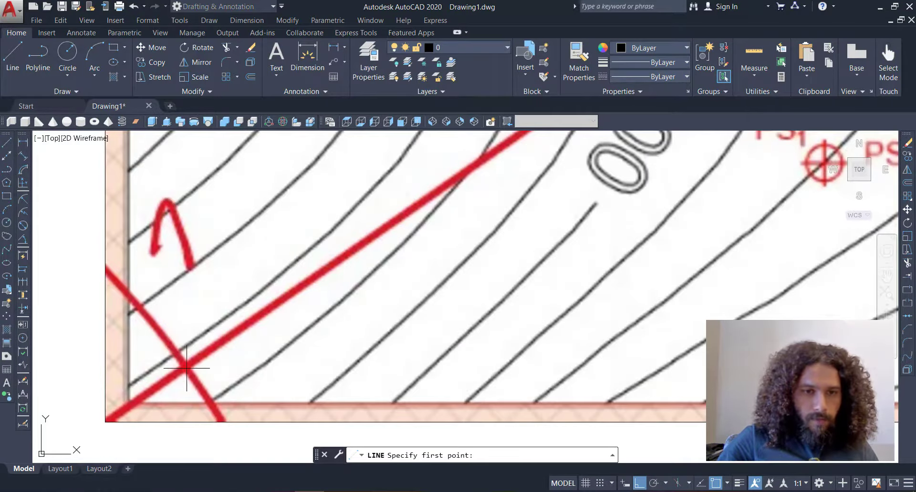
{"action": "left_click", "coordinate": [184, 366]}
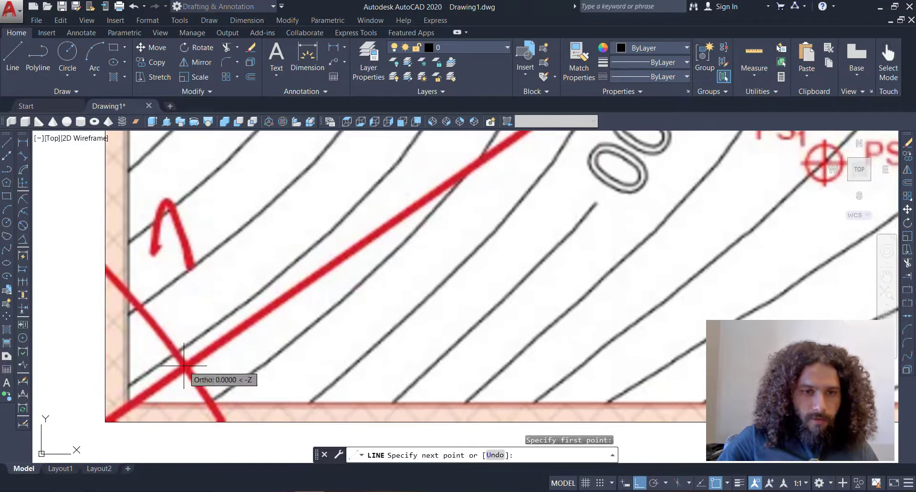
{"action": "scroll", "coordinate": [183, 364], "scroll_direction": "down", "scroll_amount": 6}
{"action": "scroll", "coordinate": [433, 213], "scroll_direction": "up", "scroll_amount": 4}
{"action": "scroll", "coordinate": [441, 186], "scroll_direction": "up", "scroll_amount": 2}
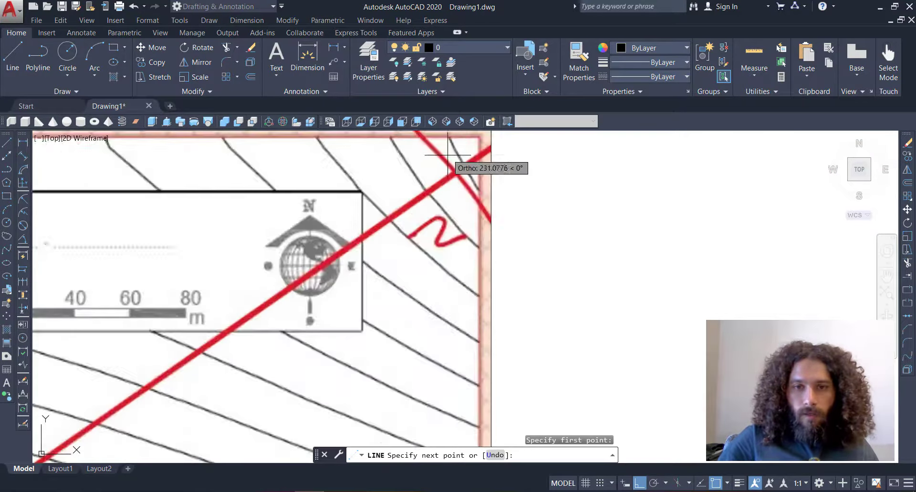
{"action": "key", "text": "F8"}
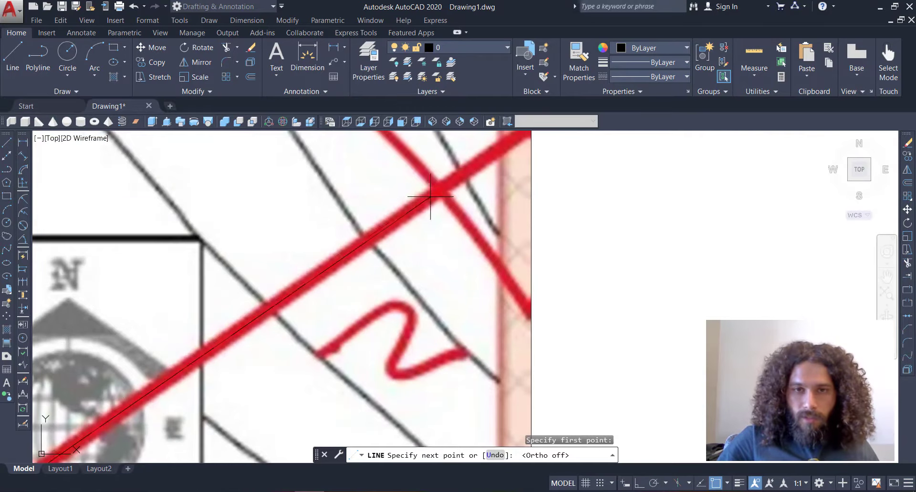
{"action": "left_click", "coordinate": [439, 190]}
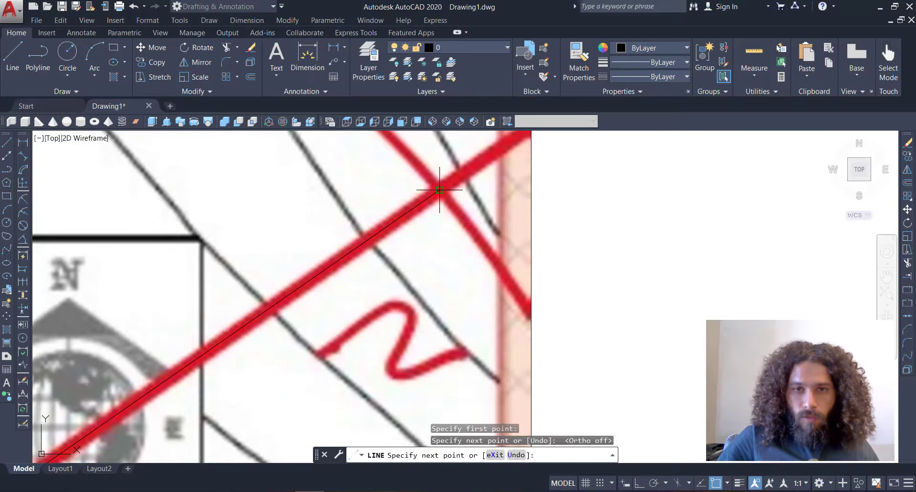
{"action": "scroll", "coordinate": [440, 190], "scroll_direction": "down", "scroll_amount": 10}
{"action": "key", "text": "Return"}
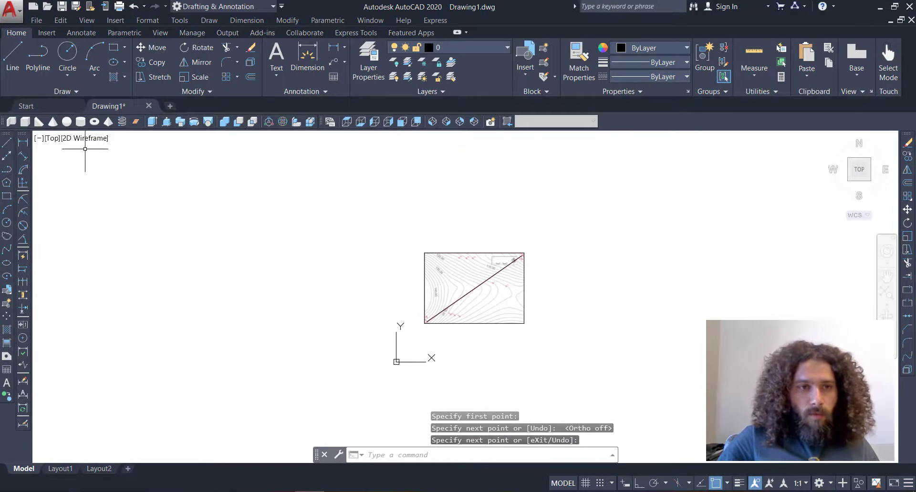
Step: Add an aligned dimension to the traced diagonal, placed outside the map on its lower-right side, and read its text
{"action": "left_click", "coordinate": [25, 159]}
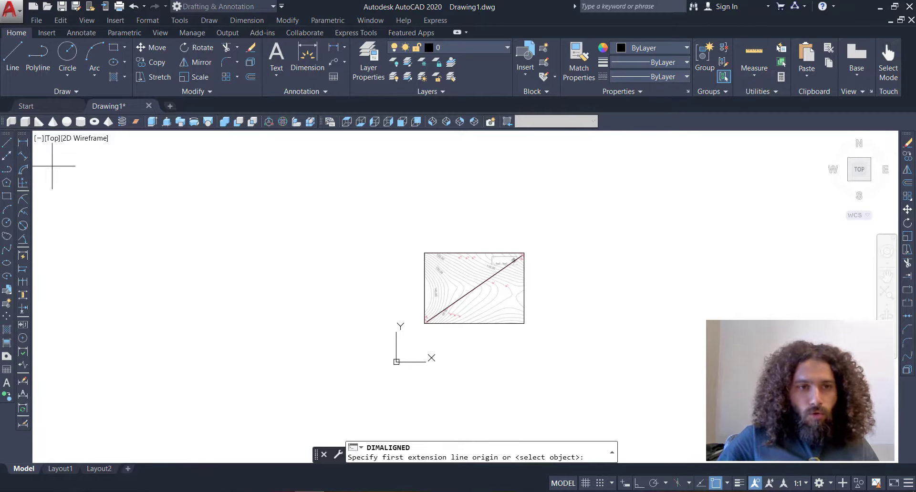
{"action": "left_click", "coordinate": [459, 298]}
{"action": "scroll", "coordinate": [528, 347], "scroll_direction": "up", "scroll_amount": 6}
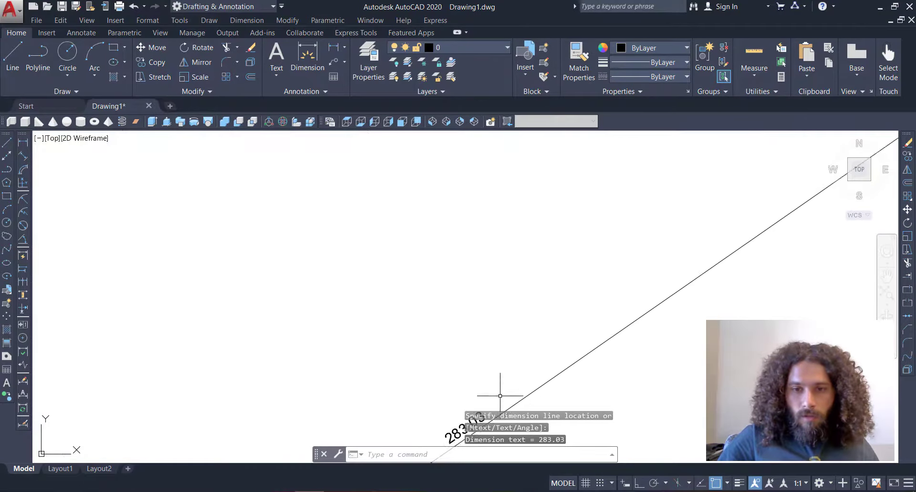
{"action": "middle_click_drag", "start_coordinate": [500, 396], "coordinate": [464, 322]}
{"action": "middle_click_drag", "start_coordinate": [445, 359], "coordinate": [448, 311]}
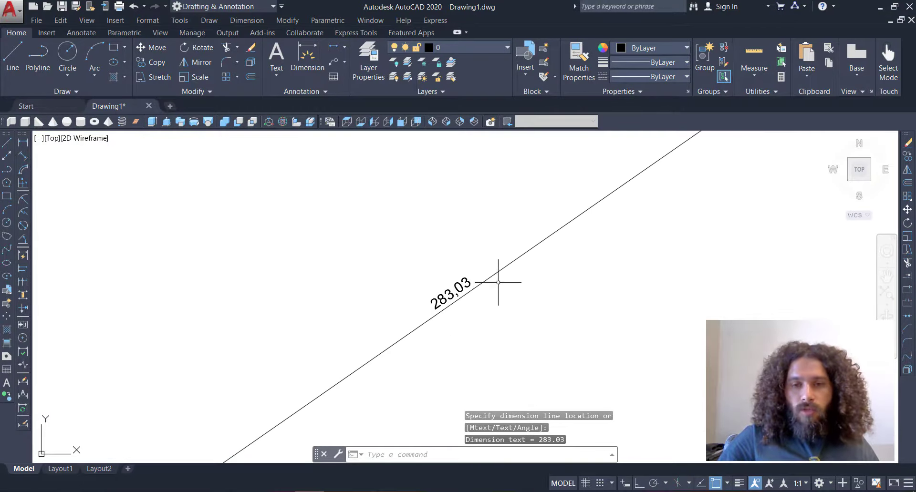
{"action": "scroll", "coordinate": [501, 293], "scroll_direction": "down", "scroll_amount": 6}
{"action": "middle_click_drag", "start_coordinate": [591, 257], "coordinate": [552, 299]}
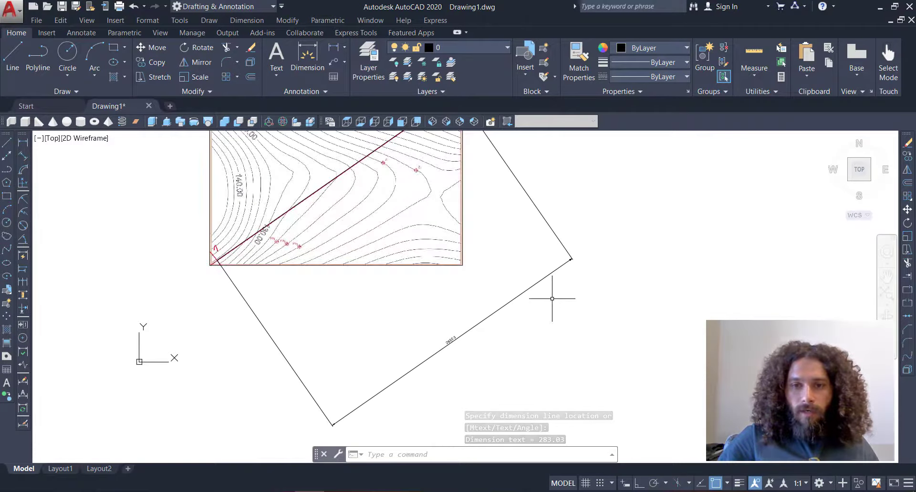
{"action": "scroll", "coordinate": [552, 298], "scroll_direction": "down", "scroll_amount": 2}
{"action": "middle_click_drag", "start_coordinate": [654, 298], "coordinate": [567, 287]}
{"action": "scroll", "coordinate": [384, 176], "scroll_direction": "up", "scroll_amount": 2}
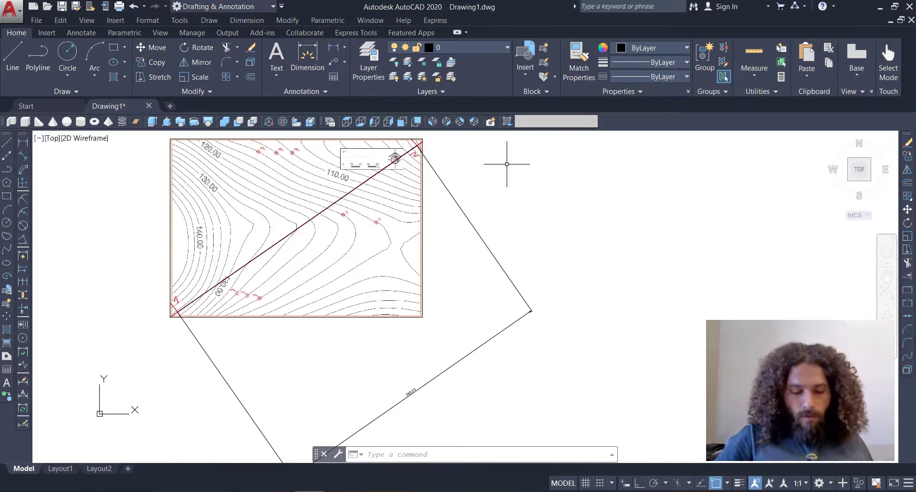
Step: Copy the traced diagonal horizontally into the empty space east of the map, with Ortho on
{"action": "type", "text": "co"}
{"action": "key", "text": "Return"}
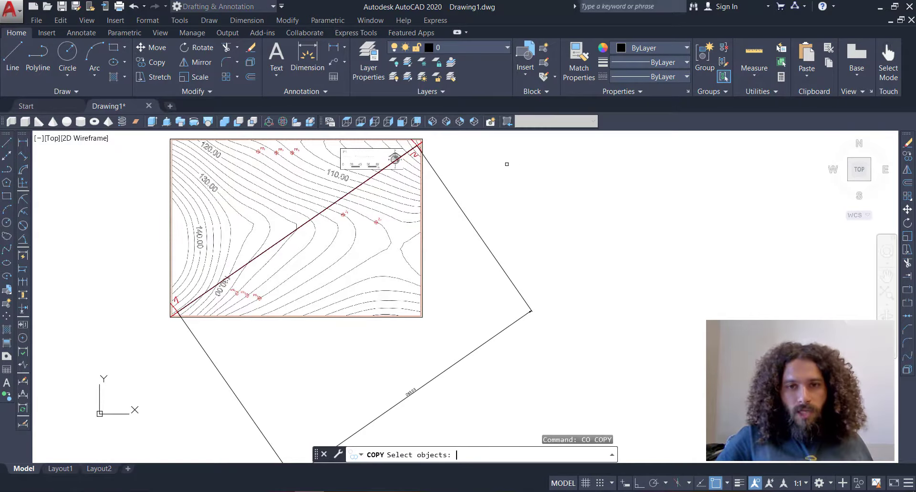
{"action": "left_click", "coordinate": [355, 190]}
{"action": "scroll", "coordinate": [539, 198], "scroll_direction": "down", "scroll_amount": 3}
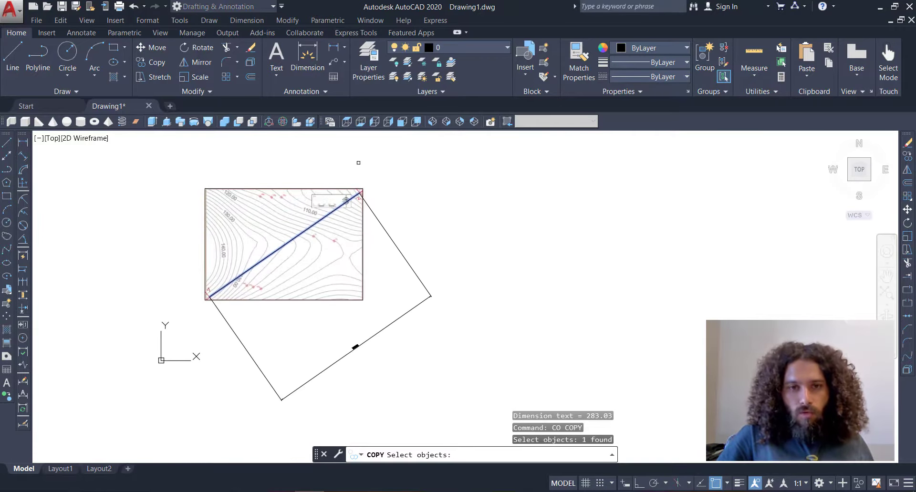
{"action": "key", "text": "Return"}
{"action": "left_click", "coordinate": [355, 158]}
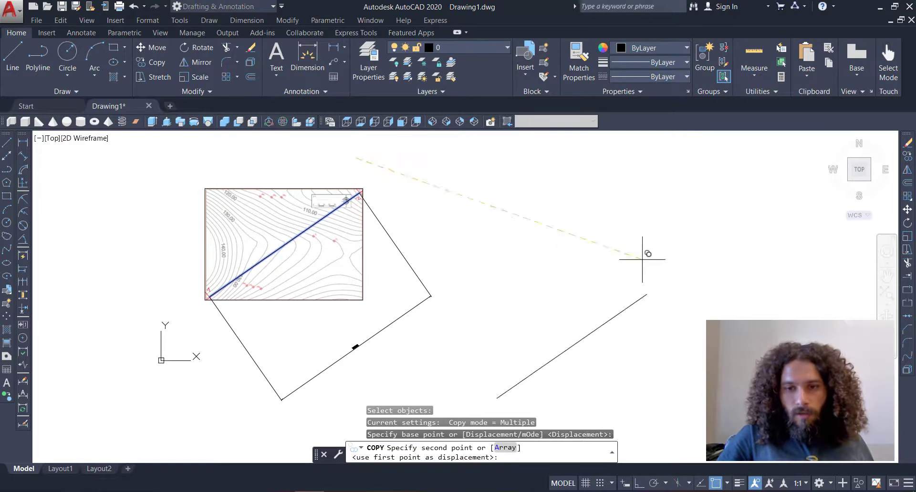
{"action": "left_click", "coordinate": [639, 487]}
{"action": "middle_click_drag", "start_coordinate": [649, 303], "coordinate": [520, 309]}
{"action": "left_click", "coordinate": [607, 275]}
{"action": "key", "text": "Return"}
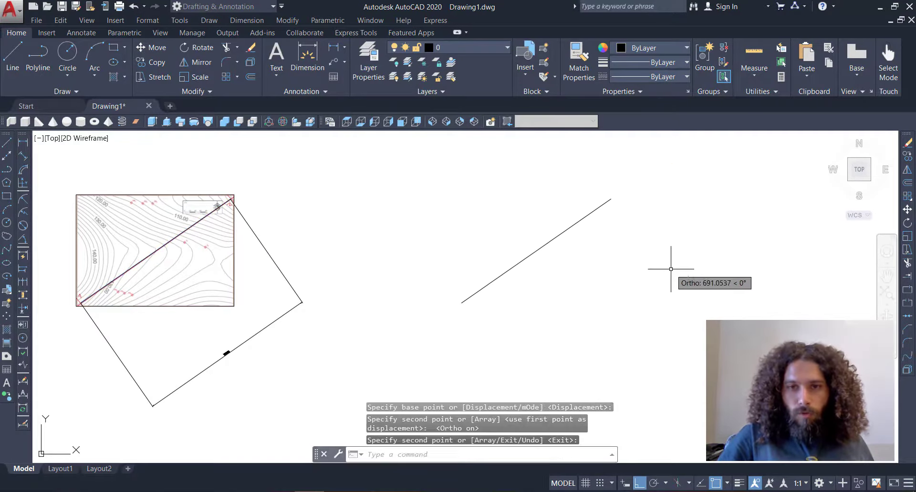
Step: Lengthen the copied line from its upper end to a total length of 340
{"action": "type", "text": "LEn"}
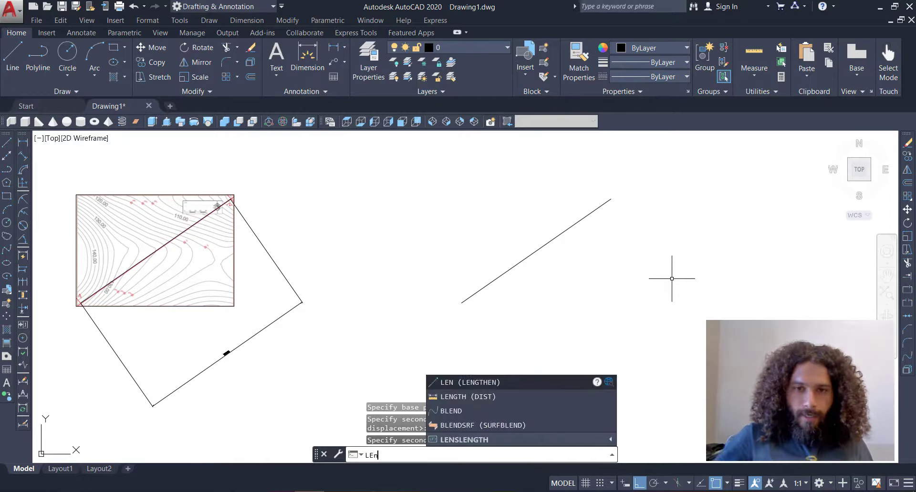
{"action": "key", "text": "Return"}
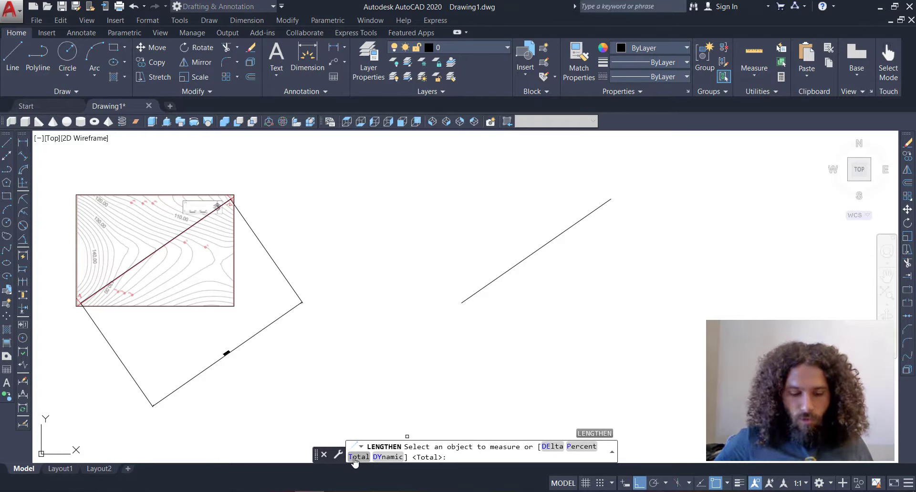
{"action": "key", "text": "Return"}
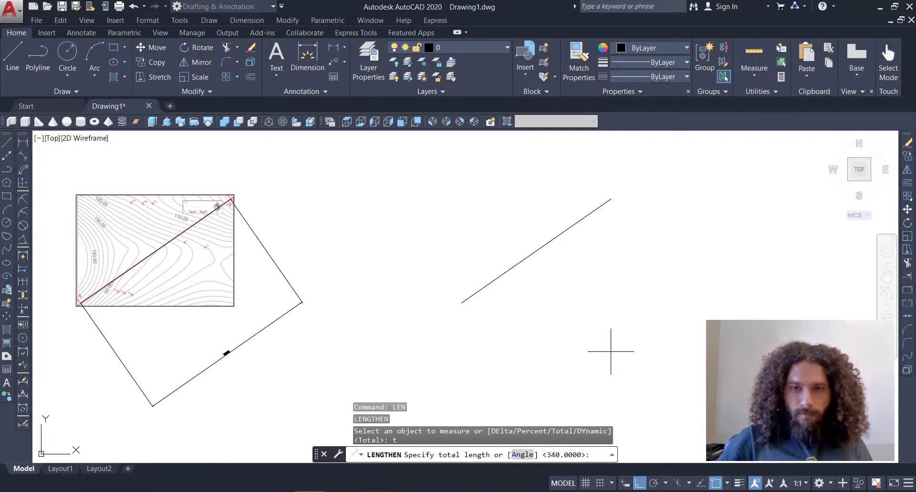
{"action": "type", "text": "340"}
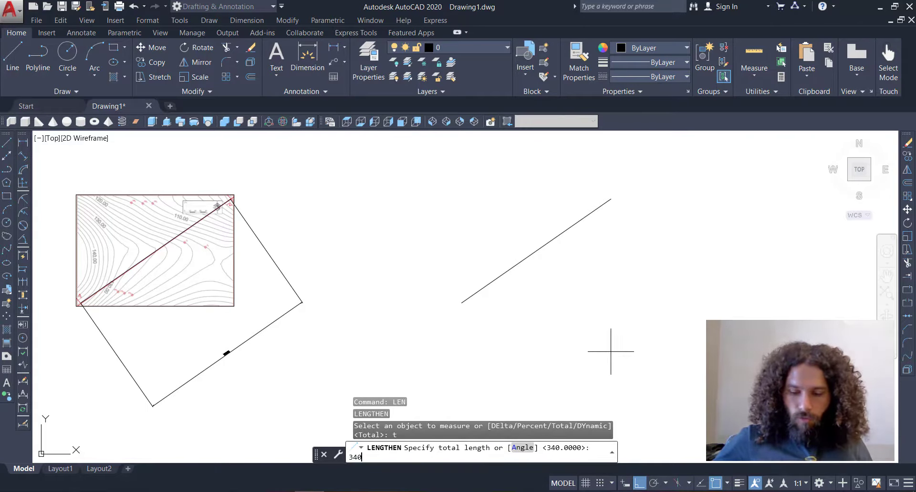
{"action": "key", "text": "Return"}
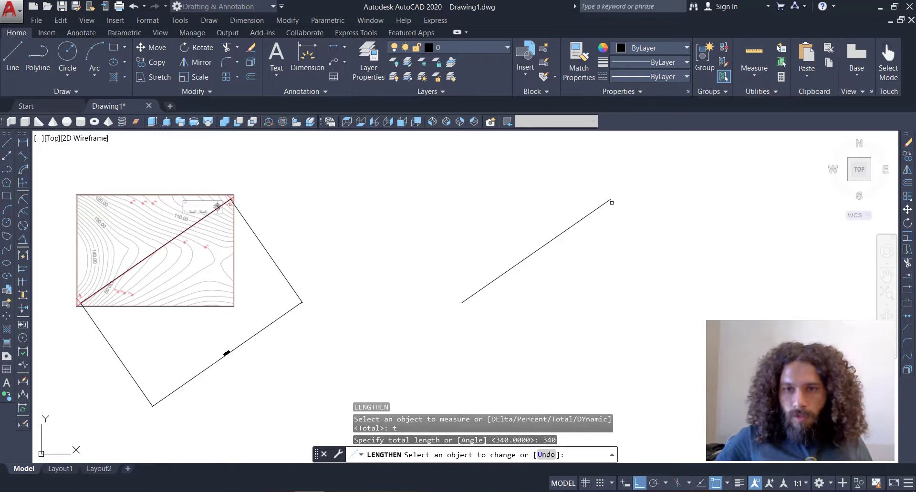
{"action": "left_click", "coordinate": [607, 201]}
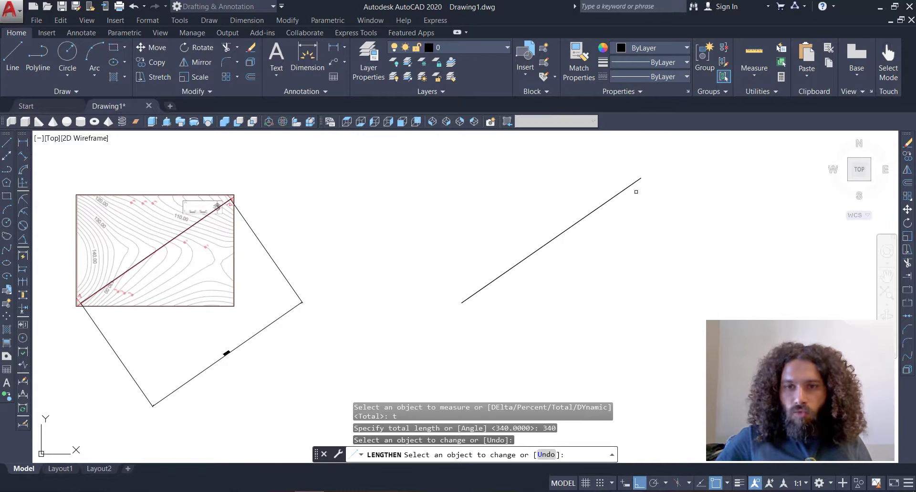
{"action": "key", "text": "Return"}
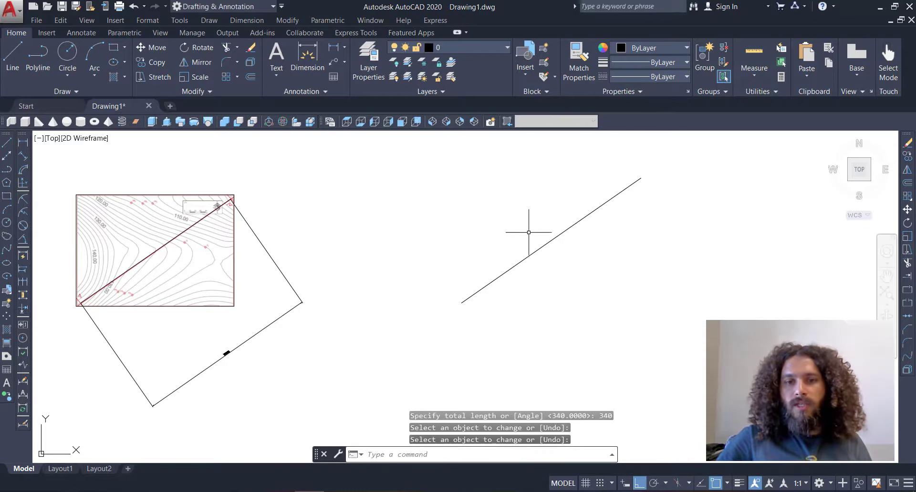
Step: Begin aligning the map image, its diagonal and dimension, matching the crossing at point 1 to the lower end of the 340 line
{"action": "scroll", "coordinate": [429, 234], "scroll_direction": "down", "scroll_amount": 3}
{"action": "middle_click_drag", "start_coordinate": [427, 215], "coordinate": [464, 204]}
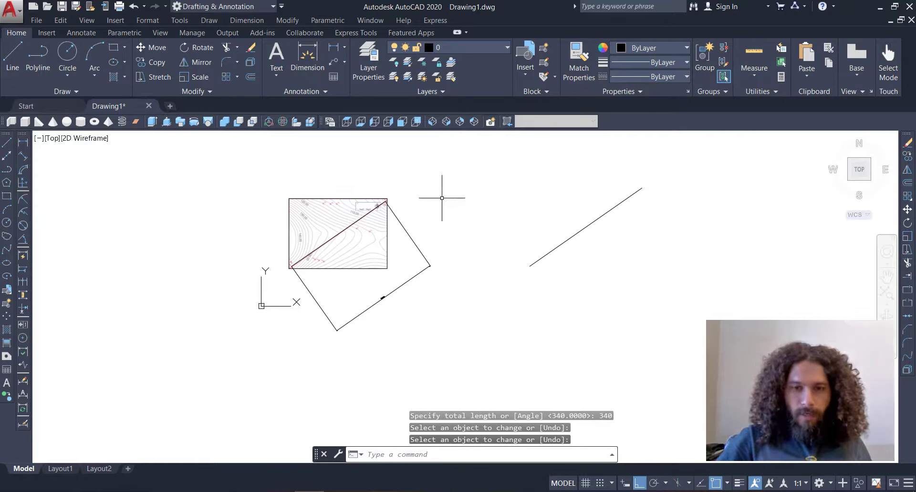
{"action": "type", "text": "al"}
{"action": "key", "text": "Return"}
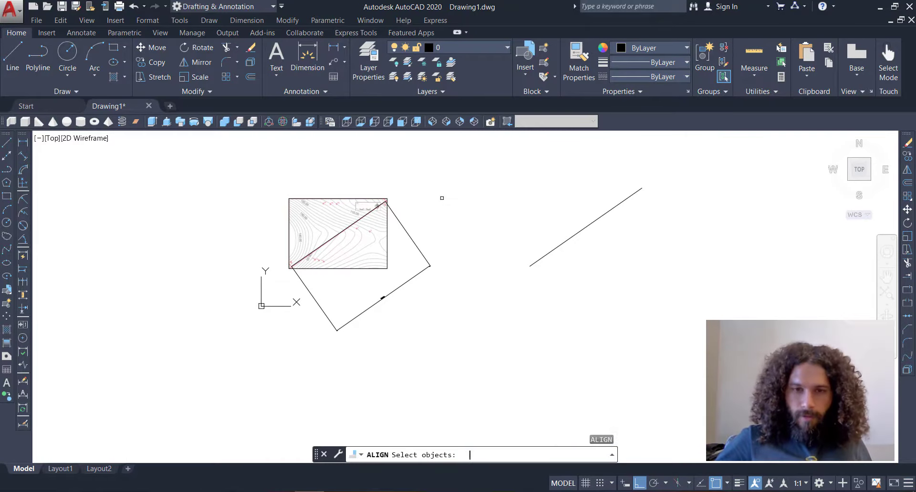
{"action": "left_click", "coordinate": [475, 167]}
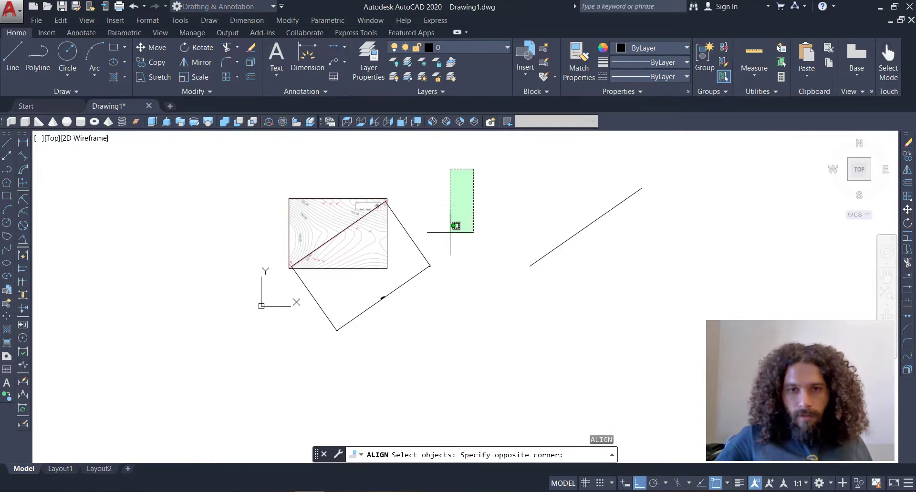
{"action": "left_click", "coordinate": [233, 374]}
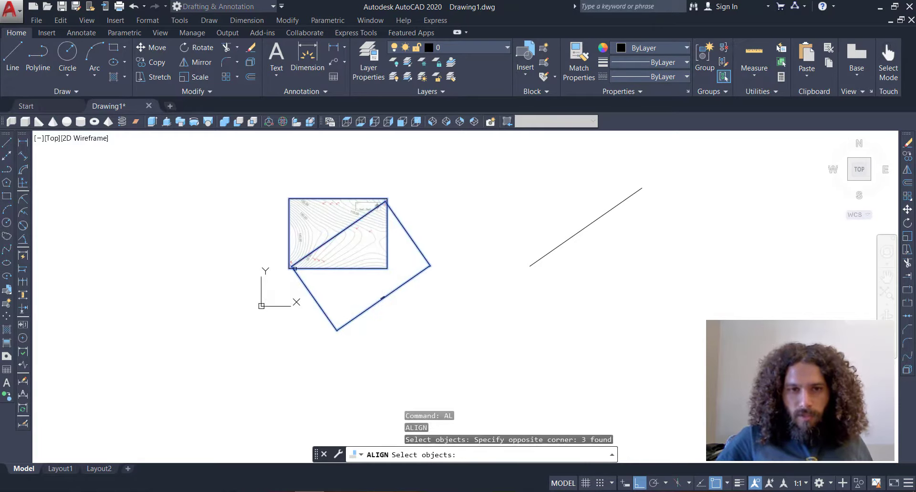
{"action": "key", "text": "Return"}
{"action": "scroll", "coordinate": [292, 269], "scroll_direction": "up", "scroll_amount": 8}
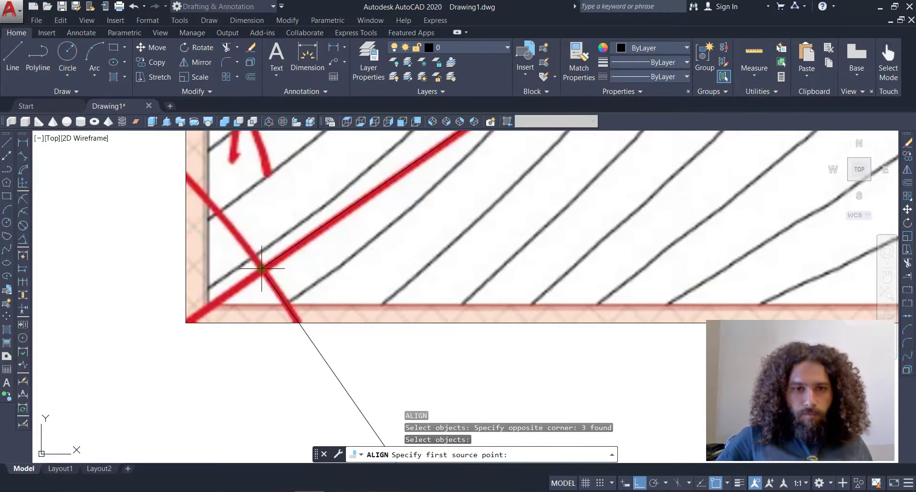
{"action": "left_click", "coordinate": [261, 269]}
{"action": "scroll", "coordinate": [261, 268], "scroll_direction": "down", "scroll_amount": 8}
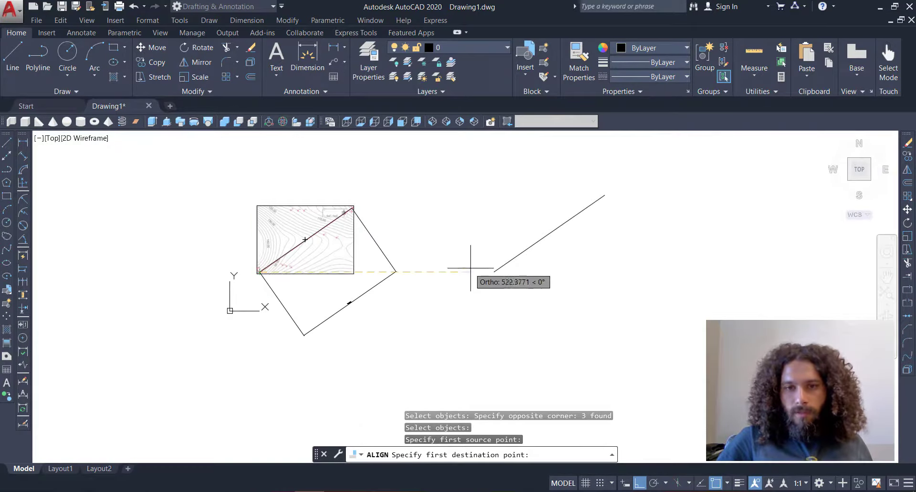
{"action": "left_click", "coordinate": [494, 270]}
Step: Match the crossing at point 2 to the upper end of the 340 line and complete the alignment with object scaling accepted
{"action": "scroll", "coordinate": [351, 212], "scroll_direction": "up", "scroll_amount": 6}
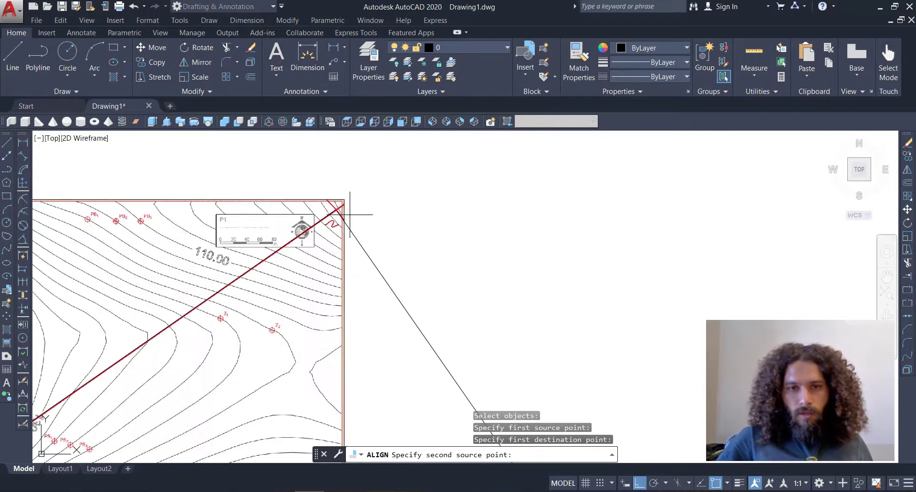
{"action": "scroll", "coordinate": [350, 215], "scroll_direction": "up", "scroll_amount": 6}
{"action": "left_click", "coordinate": [443, 219]}
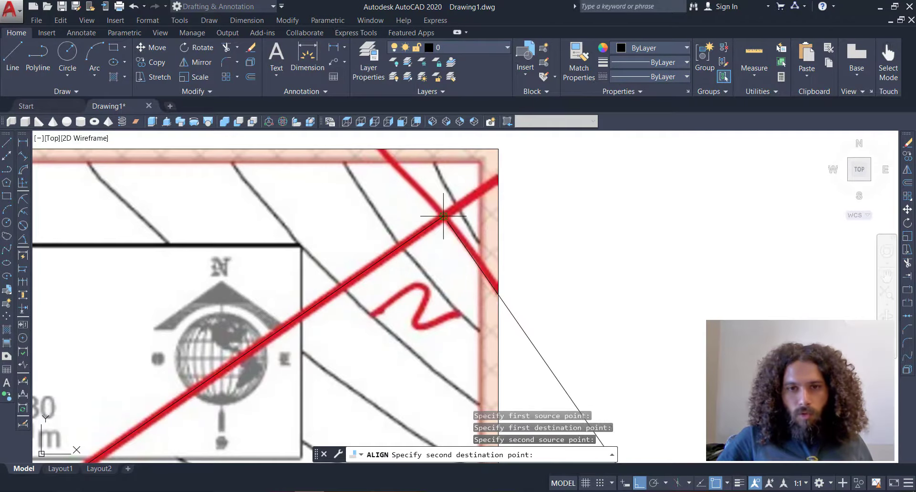
{"action": "scroll", "coordinate": [439, 214], "scroll_direction": "down", "scroll_amount": 8}
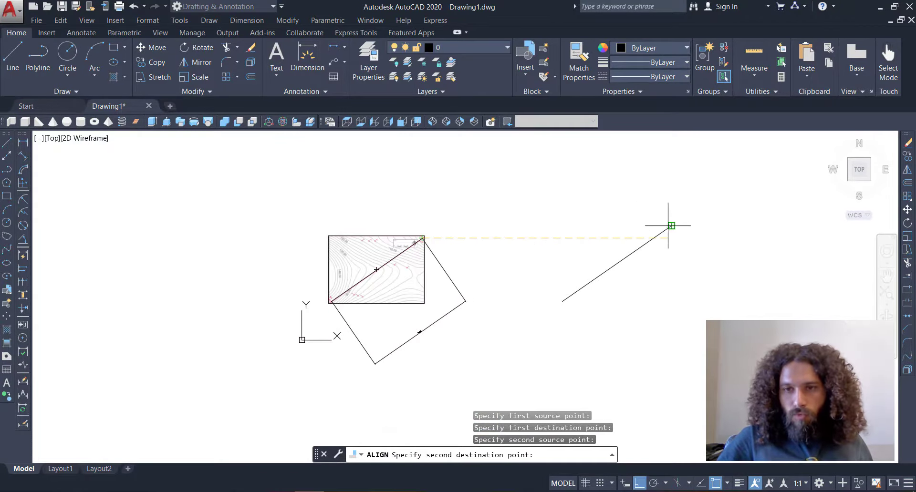
{"action": "left_click", "coordinate": [671, 225]}
{"action": "key", "text": "Return"}
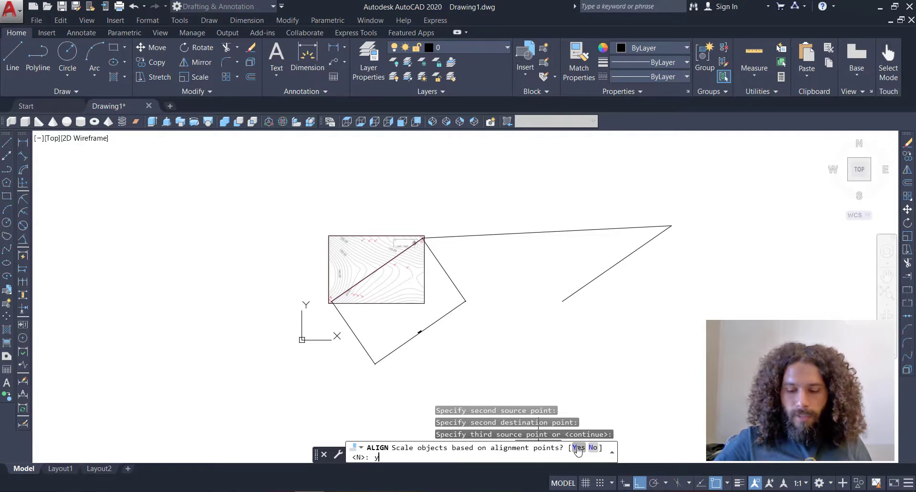
{"action": "key", "text": "Return"}
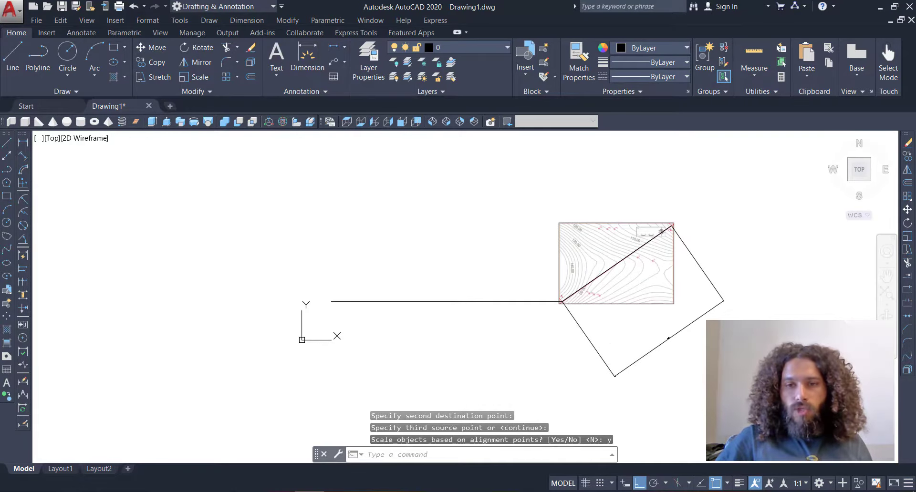
Step: Examine the scaled map's dimension text and check the diagonal's fit at the red tick crossings of points 1 and 2
{"action": "scroll", "coordinate": [573, 317], "scroll_direction": "up", "scroll_amount": 6}
{"action": "left_click", "coordinate": [595, 344]}
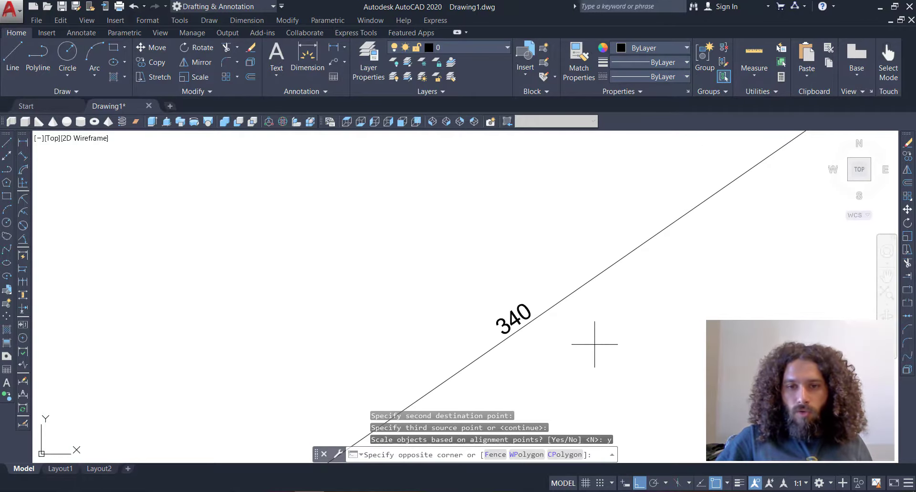
{"action": "left_click", "coordinate": [462, 293]}
{"action": "middle_click_drag", "start_coordinate": [464, 224], "coordinate": [463, 237]}
{"action": "scroll", "coordinate": [463, 237], "scroll_direction": "down", "scroll_amount": 6}
{"action": "middle_click_drag", "start_coordinate": [429, 157], "coordinate": [461, 334]}
{"action": "middle_click_drag", "start_coordinate": [515, 221], "coordinate": [526, 347]}
{"action": "scroll", "coordinate": [525, 346], "scroll_direction": "down", "scroll_amount": 1}
{"action": "scroll", "coordinate": [515, 205], "scroll_direction": "up", "scroll_amount": 9}
{"action": "scroll", "coordinate": [557, 186], "scroll_direction": "down", "scroll_amount": 2}
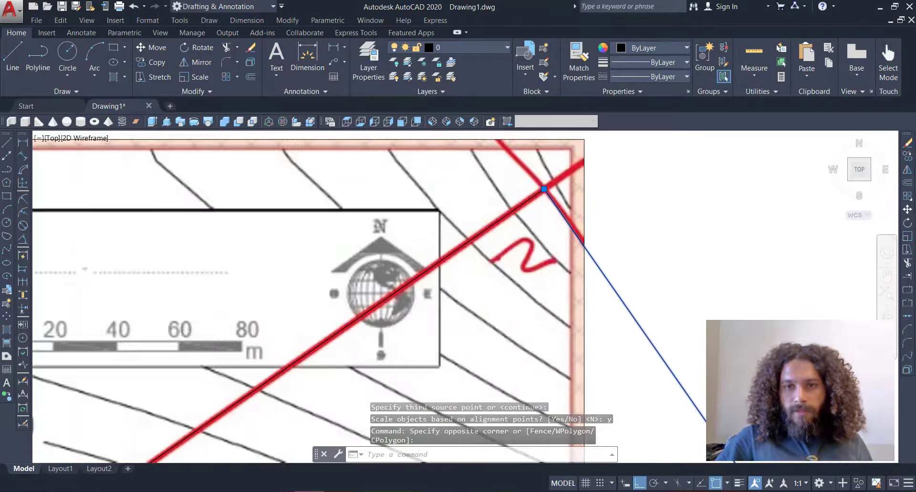
{"action": "scroll", "coordinate": [581, 201], "scroll_direction": "down", "scroll_amount": 10}
{"action": "scroll", "coordinate": [406, 315], "scroll_direction": "up", "scroll_amount": 12}
{"action": "middle_click_drag", "start_coordinate": [487, 333], "coordinate": [405, 303]}
{"action": "scroll", "coordinate": [407, 305], "scroll_direction": "down", "scroll_amount": 5}
{"action": "scroll", "coordinate": [536, 278], "scroll_direction": "up", "scroll_amount": 1}
{"action": "middle_click_drag", "start_coordinate": [536, 278], "coordinate": [508, 300]}
{"action": "scroll", "coordinate": [508, 300], "scroll_direction": "down", "scroll_amount": 4}
{"action": "scroll", "coordinate": [509, 300], "scroll_direction": "down", "scroll_amount": 4}
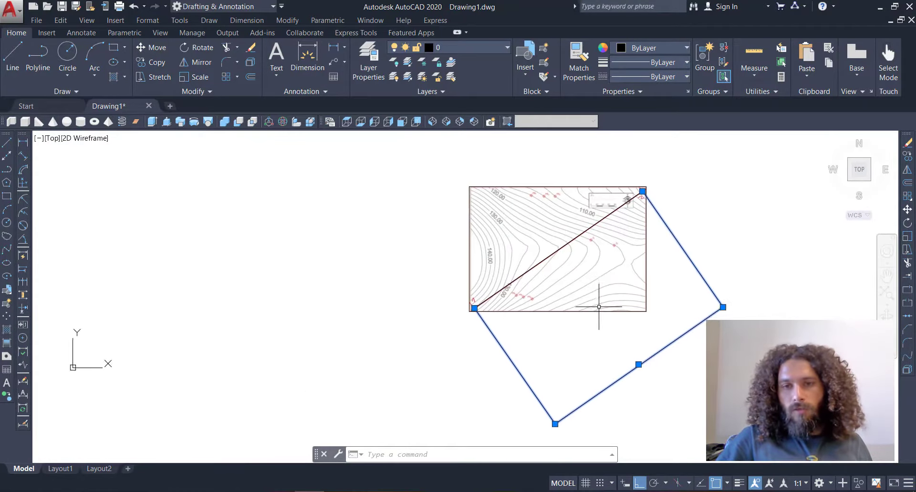
{"action": "middle_click_drag", "start_coordinate": [599, 306], "coordinate": [550, 275]}
Step: Erase the aligned dimension and the two overlapping diagonal lines, leaving only the map image
{"action": "left_click", "coordinate": [714, 308]}
{"action": "left_click", "coordinate": [639, 260]}
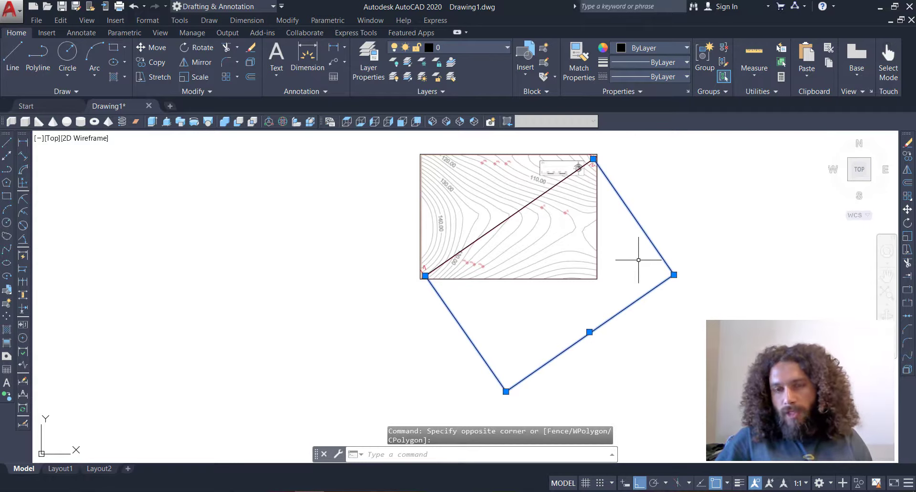
{"action": "key", "text": "Delete"}
{"action": "left_click", "coordinate": [555, 206]}
{"action": "left_click", "coordinate": [534, 187]}
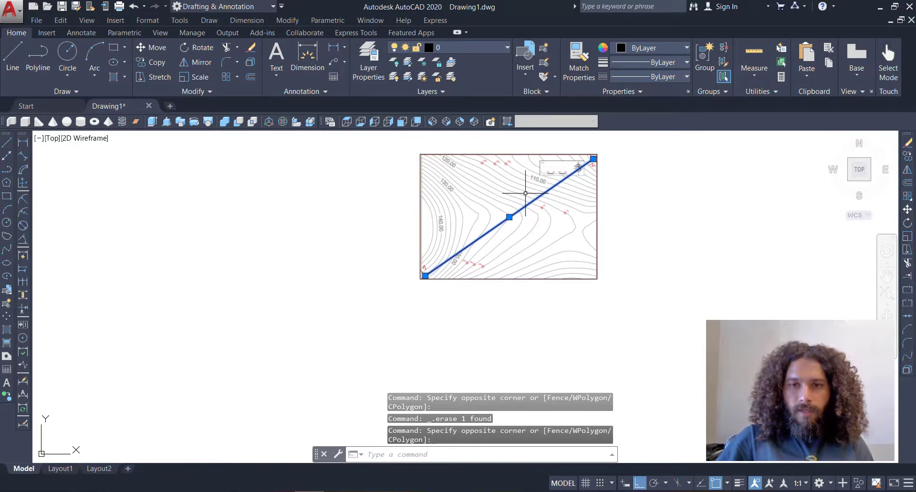
{"action": "key", "text": "Delete"}
{"action": "left_click", "coordinate": [501, 259]}
{"action": "left_click", "coordinate": [415, 267]}
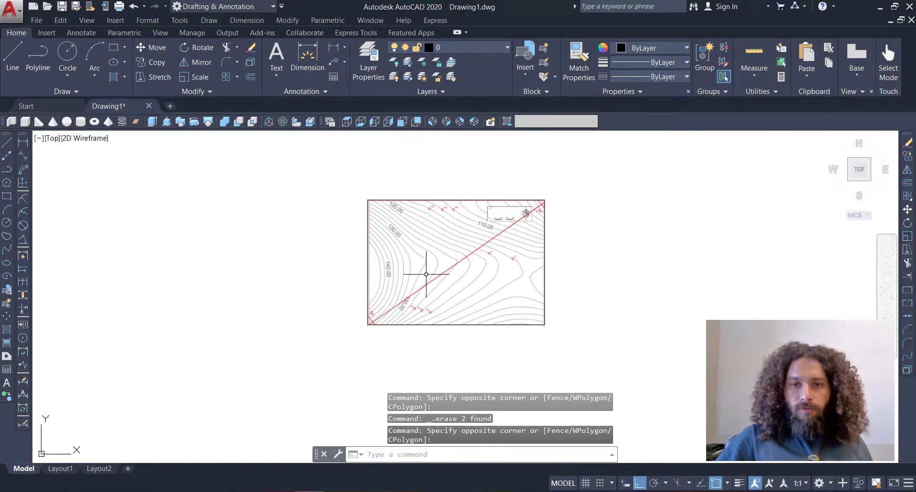
{"action": "scroll", "coordinate": [374, 276], "scroll_direction": "up", "scroll_amount": 4}
{"action": "scroll", "coordinate": [588, 273], "scroll_direction": "down", "scroll_amount": 7}
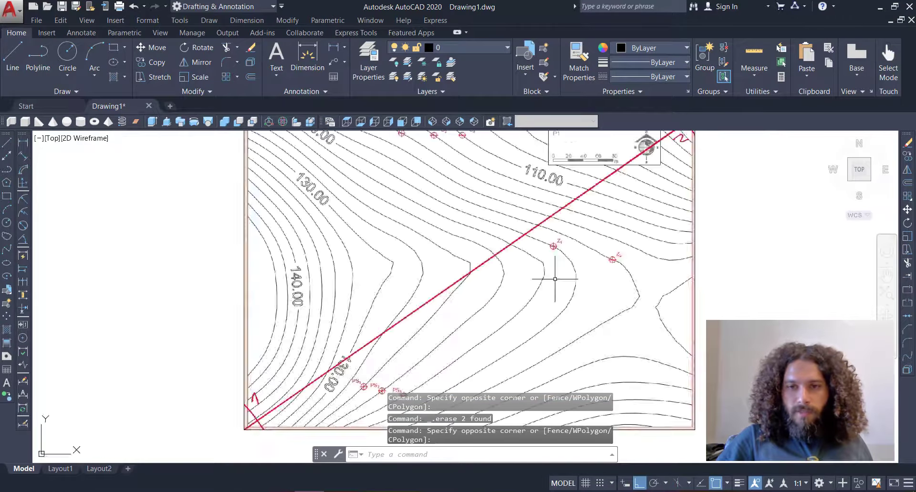
{"action": "scroll", "coordinate": [552, 261], "scroll_direction": "up", "scroll_amount": 4}
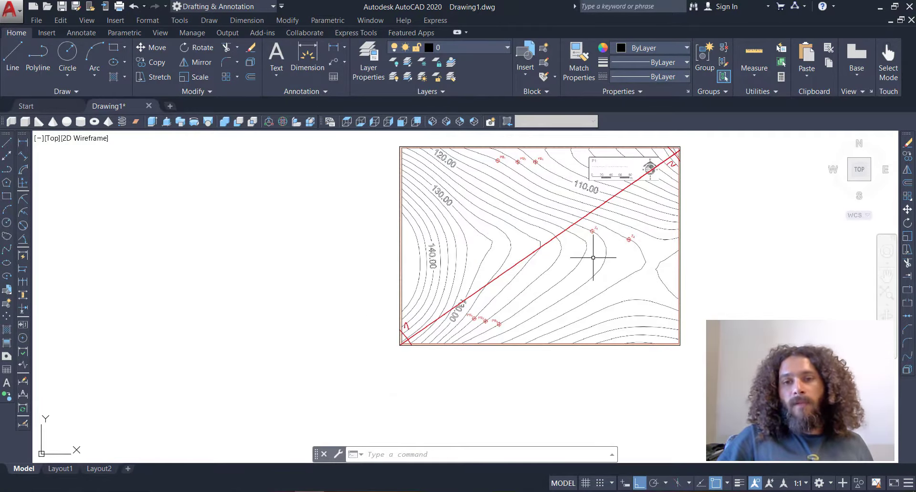
Step: Begin a rectangle with its first corner at the lower-left corner of the map's 0–80 m scale bar
{"action": "mouse_move", "coordinate": [742, 194]}
{"action": "middle_mouse_down"}
{"action": "mouse_move", "coordinate": [725, 218]}
{"action": "mouse_move", "coordinate": [678, 207]}
{"action": "middle_mouse_up"}
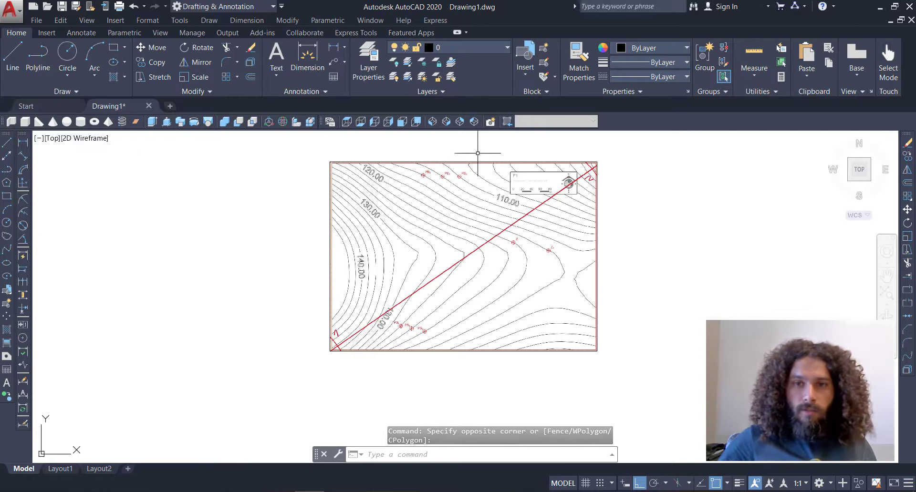
{"action": "scroll", "coordinate": [554, 188], "scroll_direction": "up", "scroll_amount": 8}
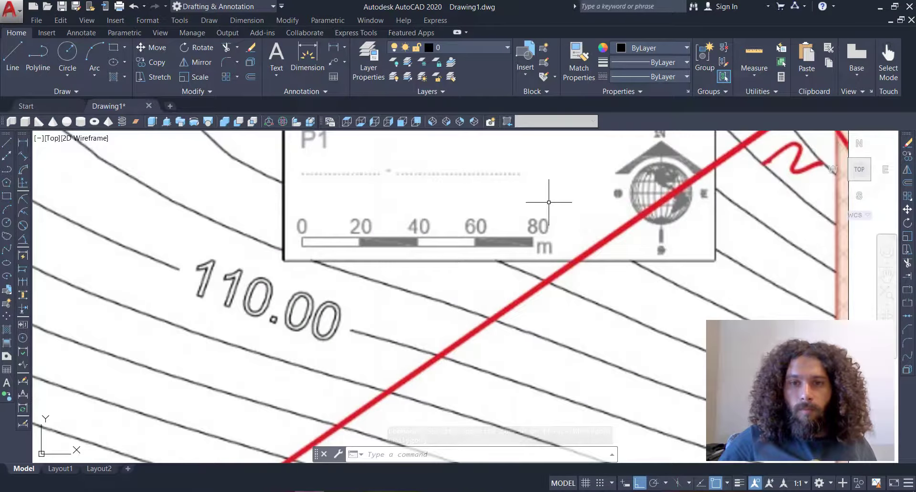
{"action": "middle_click_drag", "start_coordinate": [549, 203], "coordinate": [542, 226]}
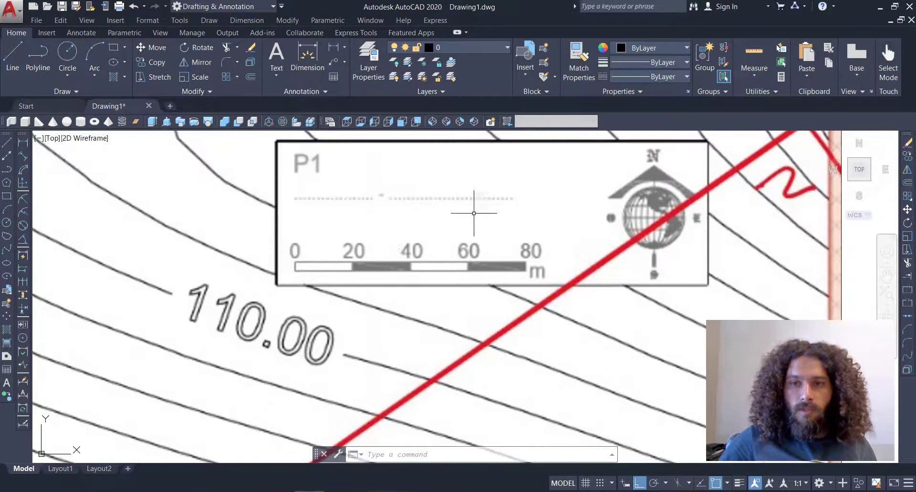
{"action": "left_click", "coordinate": [7, 196]}
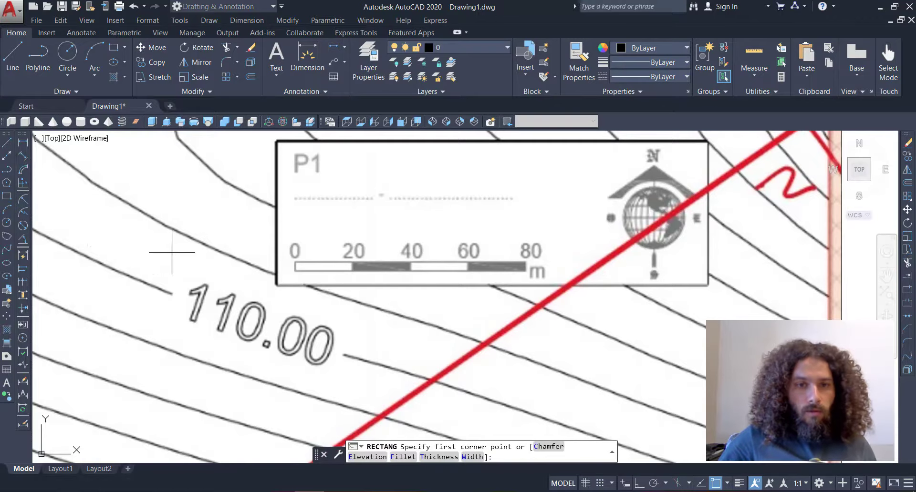
{"action": "scroll", "coordinate": [325, 261], "scroll_direction": "up", "scroll_amount": 3}
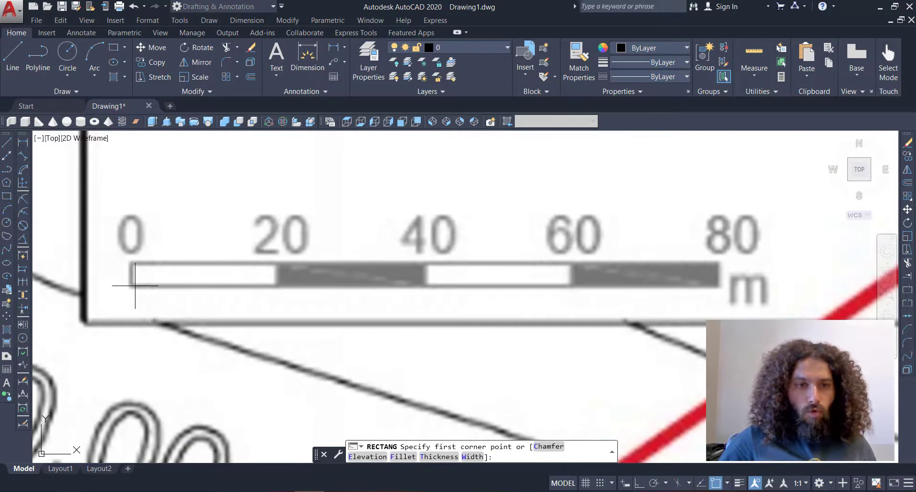
{"action": "scroll", "coordinate": [133, 286], "scroll_direction": "up", "scroll_amount": 3}
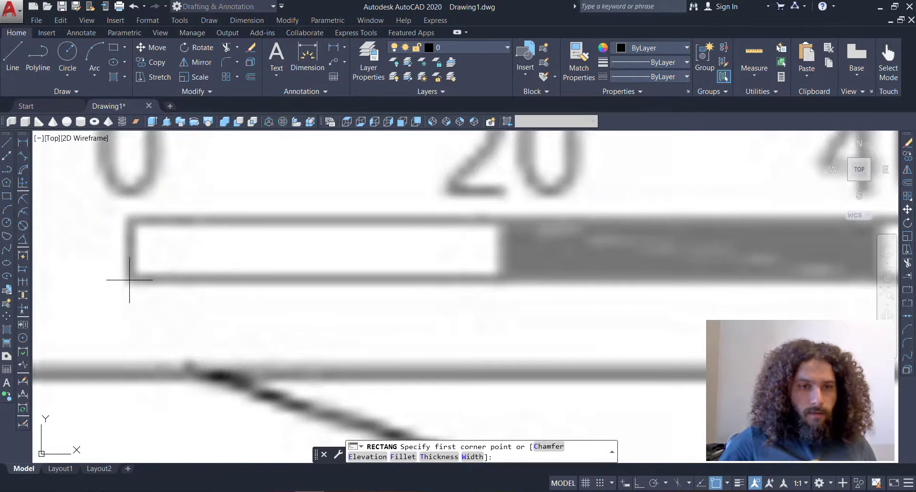
{"action": "left_click", "coordinate": [129, 280]}
Step: Give the rectangle a length of 40 and a width of 2, placed over the scale bar
{"action": "scroll", "coordinate": [153, 229], "scroll_direction": "down", "scroll_amount": 5}
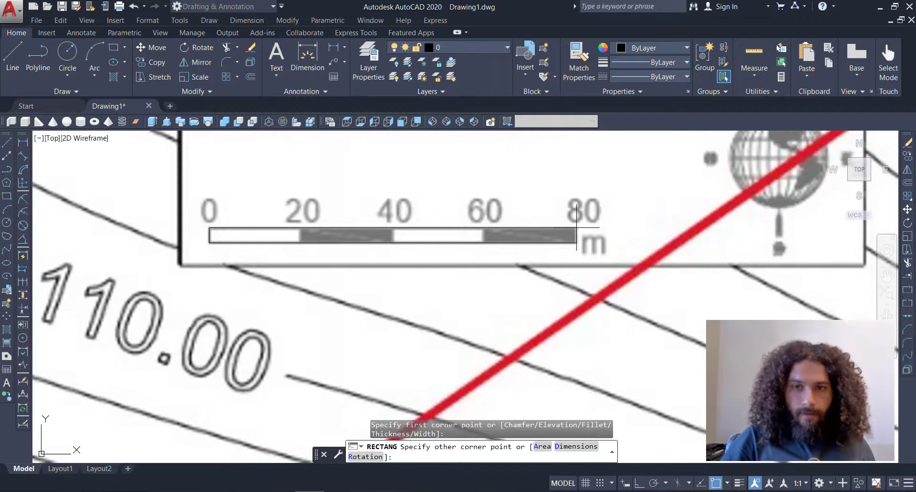
{"action": "type", "text": "d"}
{"action": "key", "text": "Return"}
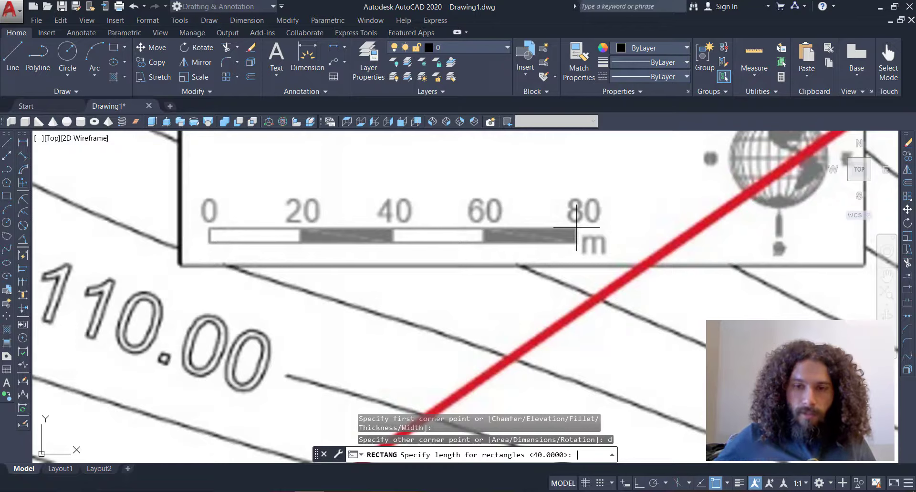
{"action": "key", "text": "Return"}
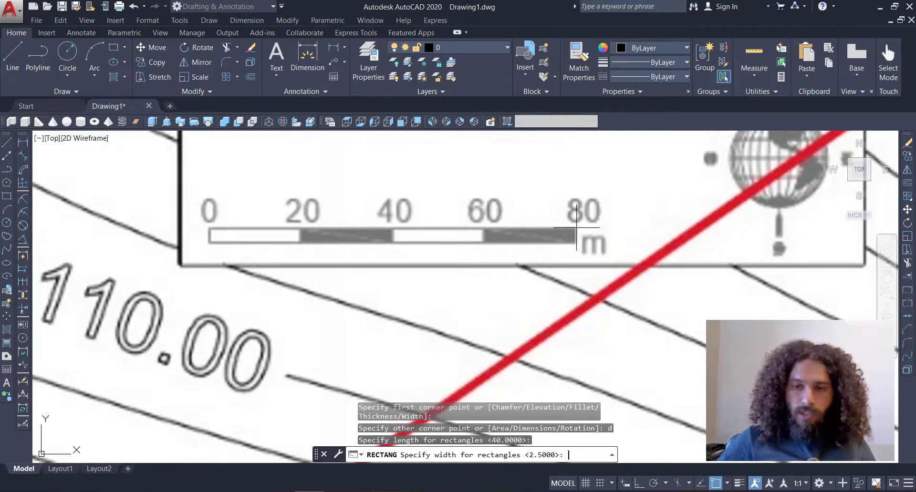
{"action": "key", "text": "Return"}
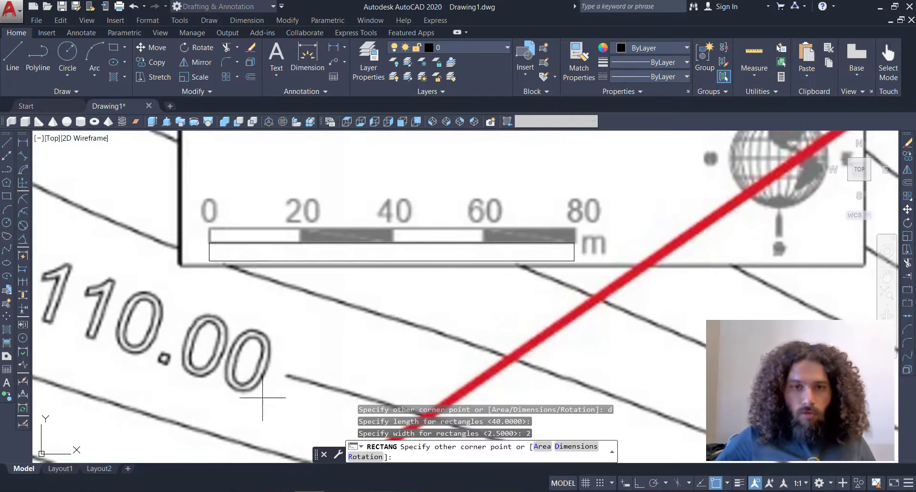
{"action": "left_click", "coordinate": [620, 189]}
Step: Draw a vertical line across the rectangle at its midpoint, under the 40 mark, with Ortho on
{"action": "key", "text": "F8"}
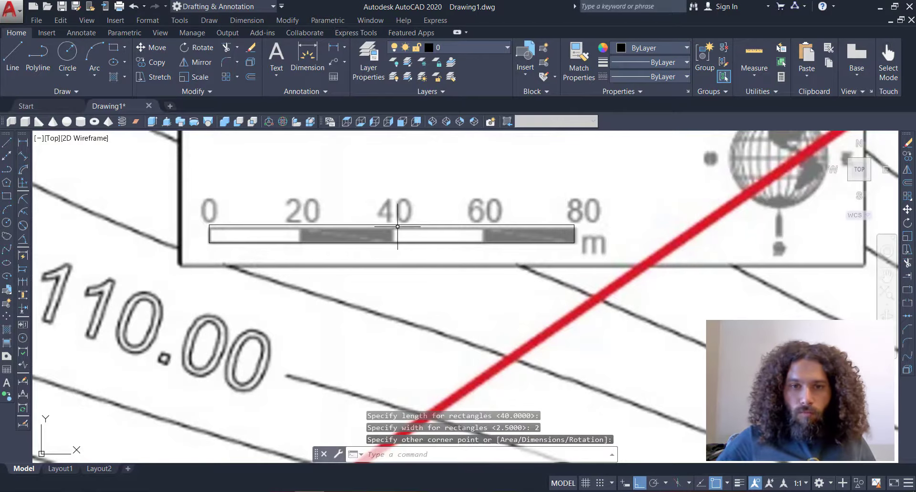
{"action": "scroll", "coordinate": [399, 226], "scroll_direction": "up", "scroll_amount": 2}
{"action": "middle_click_drag", "start_coordinate": [359, 231], "coordinate": [451, 226]}
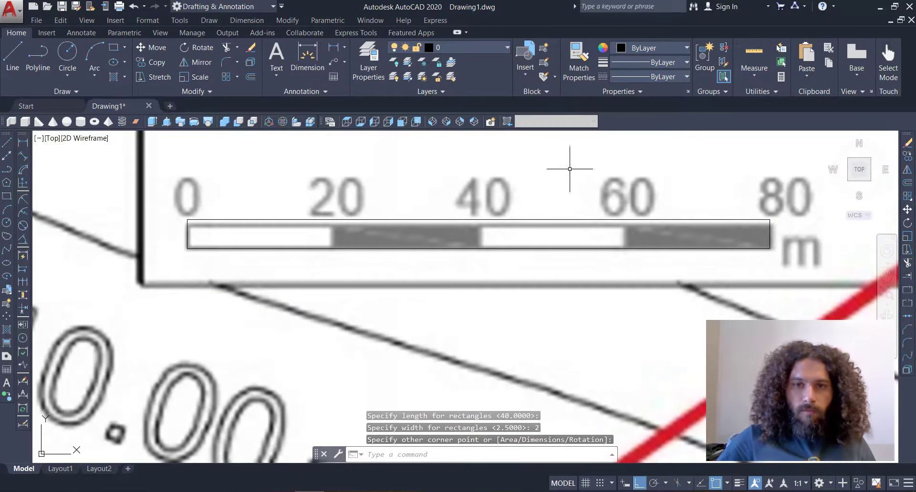
{"action": "left_click", "coordinate": [570, 169]}
{"action": "left_click", "coordinate": [452, 183]}
{"action": "middle_click_drag", "start_coordinate": [556, 204], "coordinate": [478, 204]}
{"action": "scroll", "coordinate": [482, 203], "scroll_direction": "down", "scroll_amount": 2}
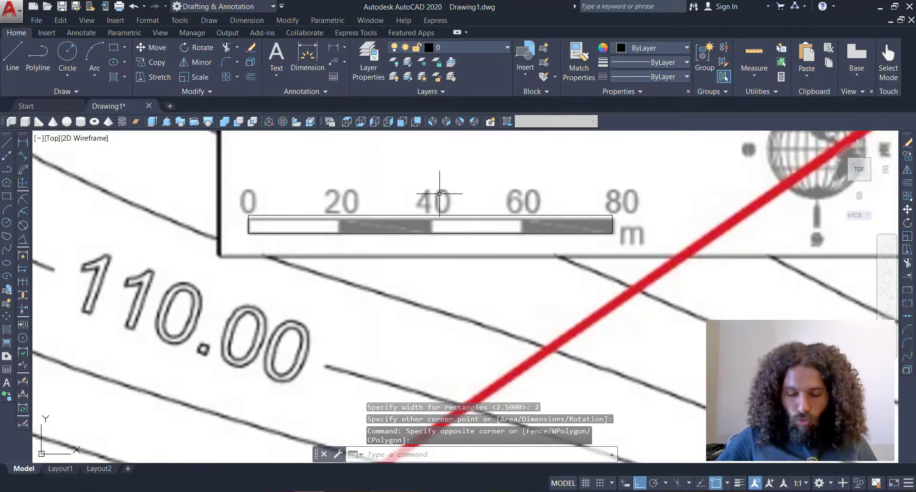
{"action": "type", "text": "l"}
{"action": "key", "text": "Return"}
{"action": "left_click", "coordinate": [431, 233]}
{"action": "scroll", "coordinate": [434, 230], "scroll_direction": "up", "scroll_amount": 5}
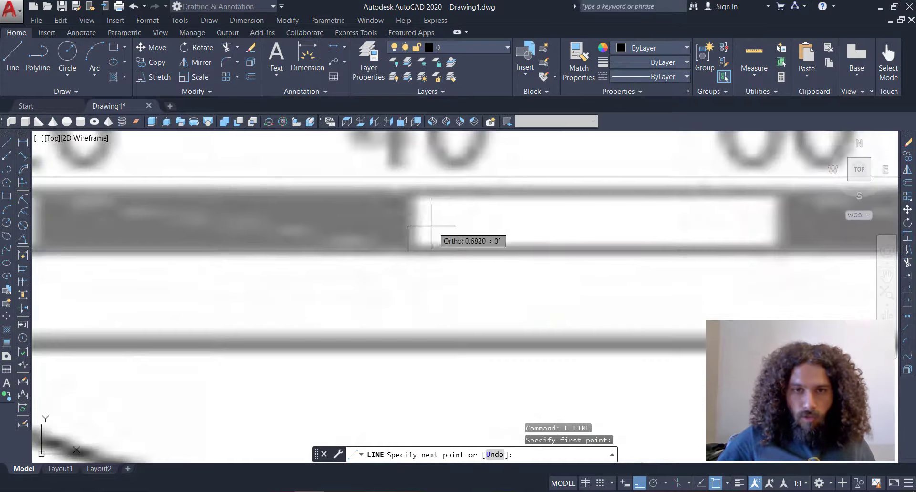
{"action": "left_click", "coordinate": [409, 177]}
{"action": "key", "text": "Return"}
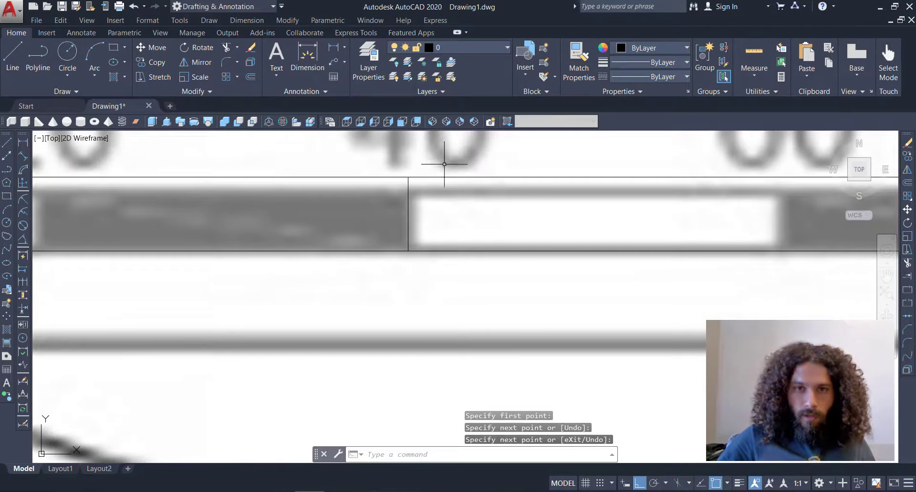
Step: Copy the middle line 10 units to each side to divide the scale bar at the 20 and 60 marks
{"action": "scroll", "coordinate": [444, 167], "scroll_direction": "down", "scroll_amount": 5}
{"action": "type", "text": "co"}
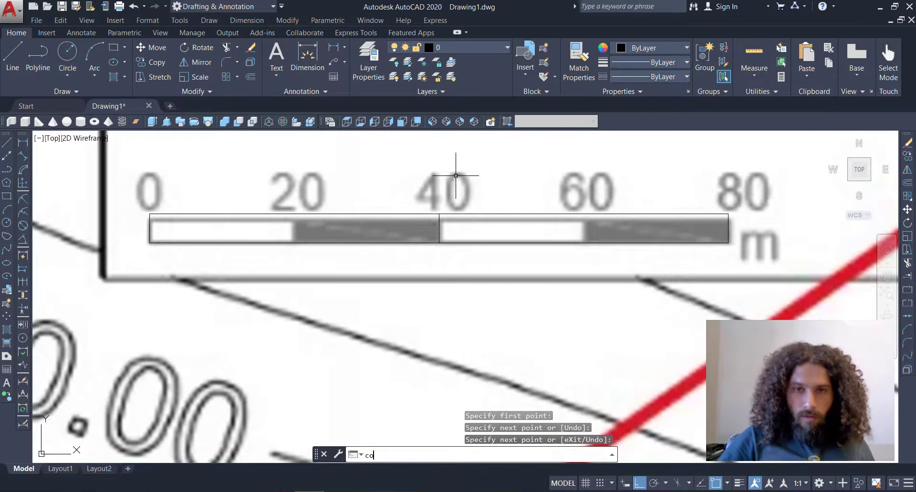
{"action": "key", "text": "Return"}
{"action": "left_click", "coordinate": [452, 222]}
{"action": "left_click", "coordinate": [400, 231]}
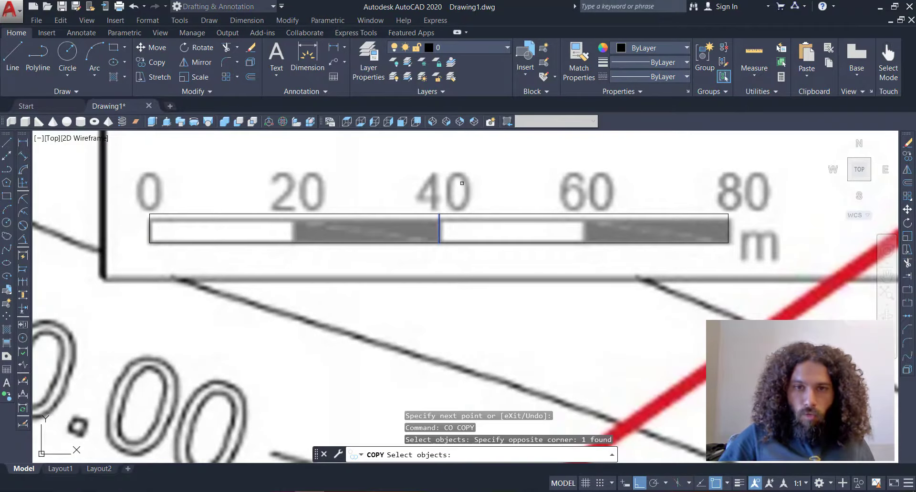
{"action": "key", "text": "Return"}
{"action": "left_click", "coordinate": [439, 183]}
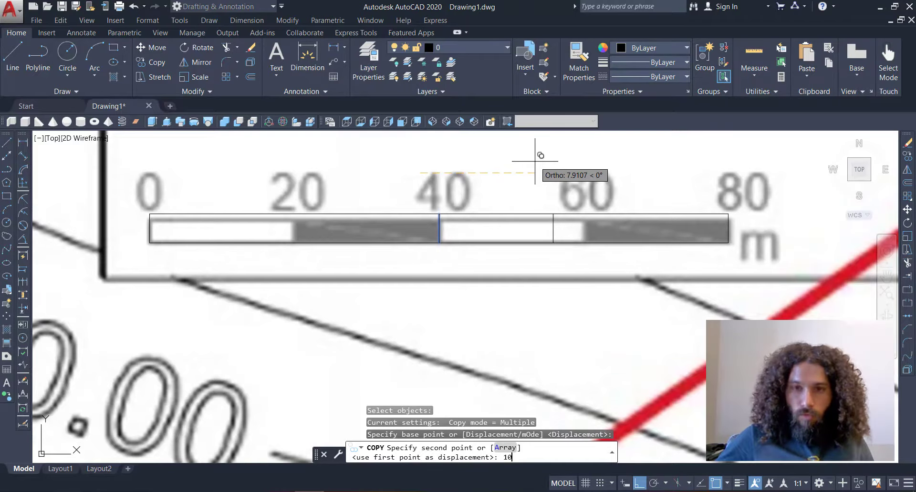
{"action": "key", "text": "Return"}
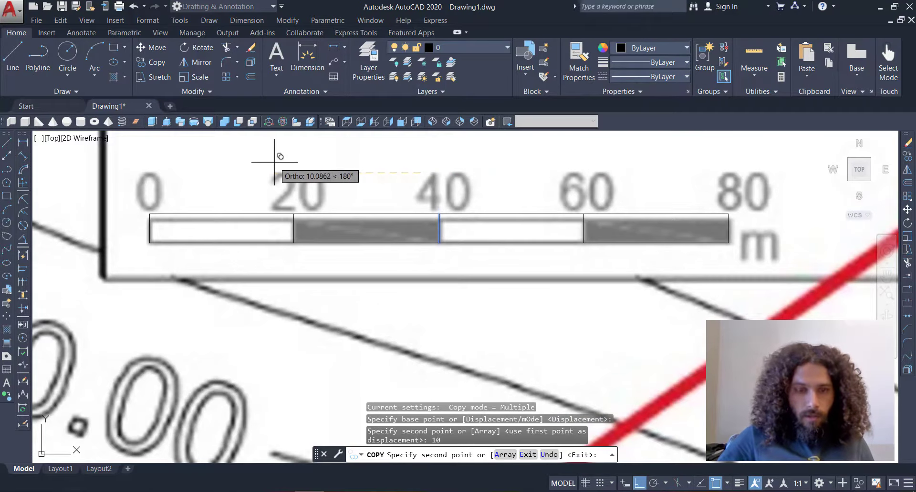
{"action": "type", "text": "10"}
{"action": "key", "text": "Return"}
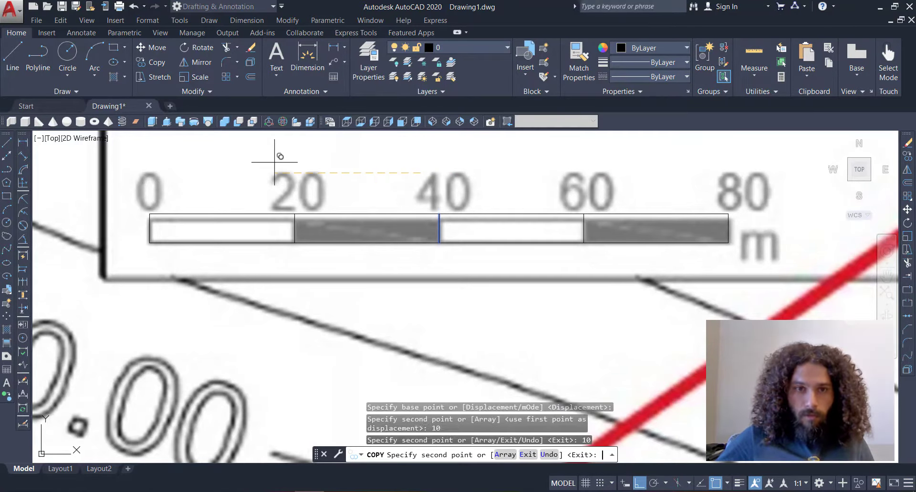
{"action": "key", "text": "Return"}
Step: Hatch the 20–40 and 60–80 segments of the scale bar with the SOLID pattern
{"action": "scroll", "coordinate": [548, 184], "scroll_direction": "down", "scroll_amount": 3}
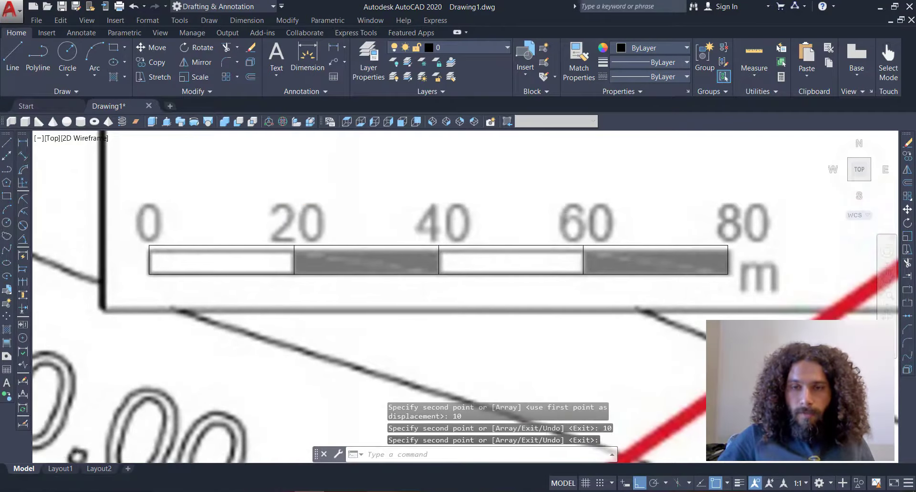
{"action": "middle_click_drag", "start_coordinate": [482, 194], "coordinate": [518, 200]}
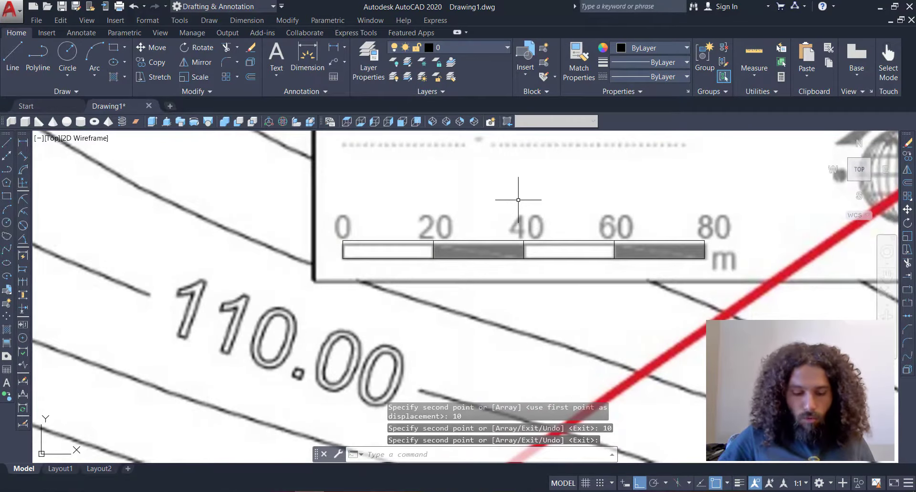
{"action": "type", "text": "h"}
{"action": "key", "text": "Return"}
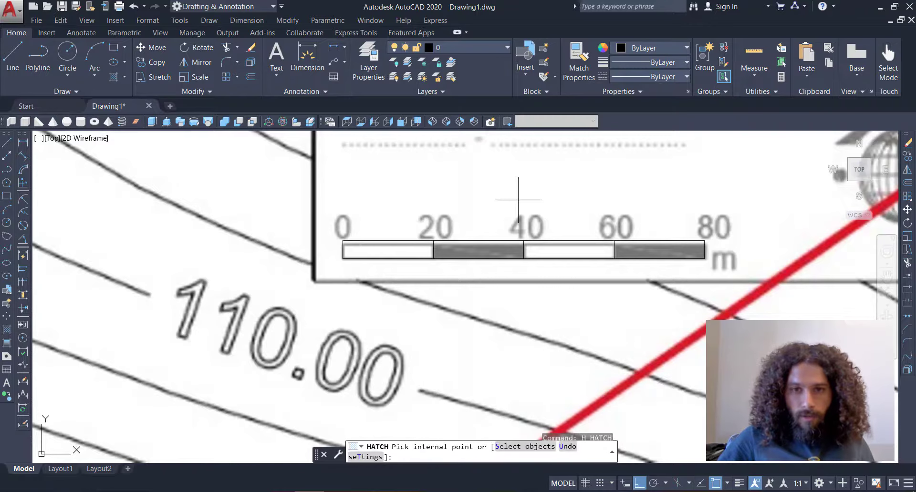
{"action": "left_click", "coordinate": [493, 252]}
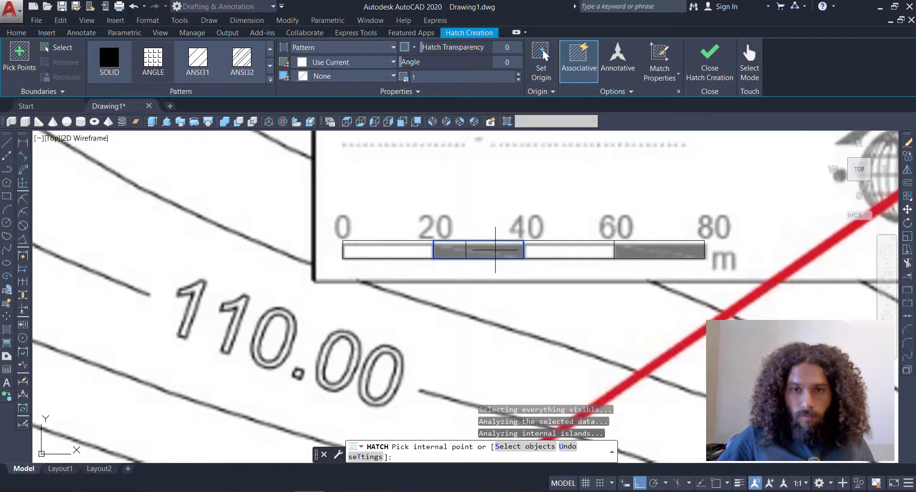
{"action": "left_click", "coordinate": [659, 251]}
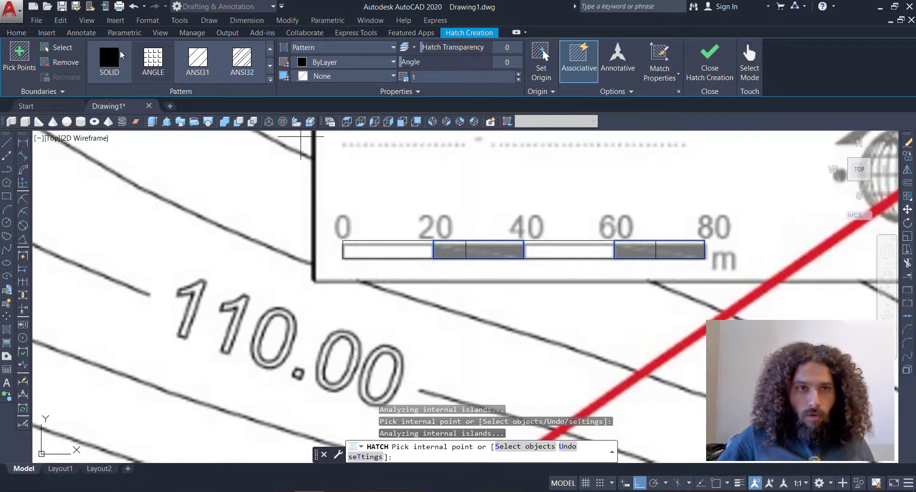
{"action": "left_click", "coordinate": [109, 61]}
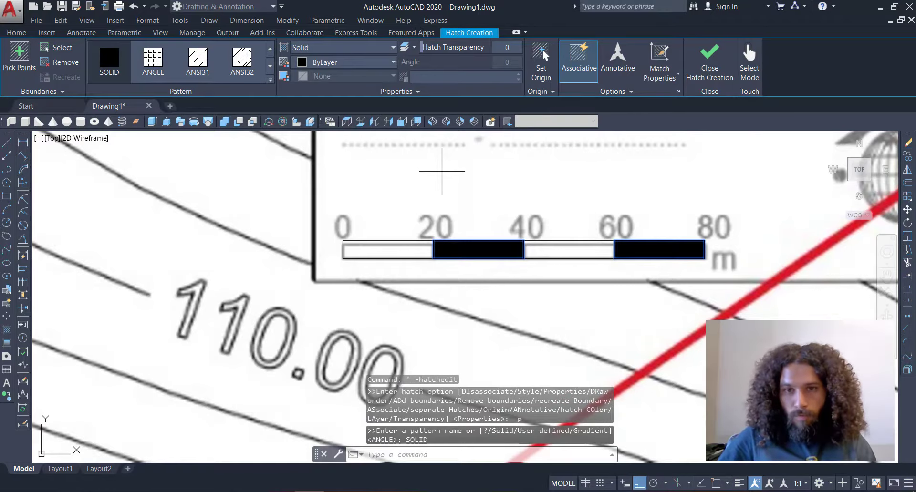
{"action": "key", "text": "Return"}
Step: Examine the whole contour map, its outer frame, contour lines and section line 1–2
{"action": "scroll", "coordinate": [459, 204], "scroll_direction": "down", "scroll_amount": 5}
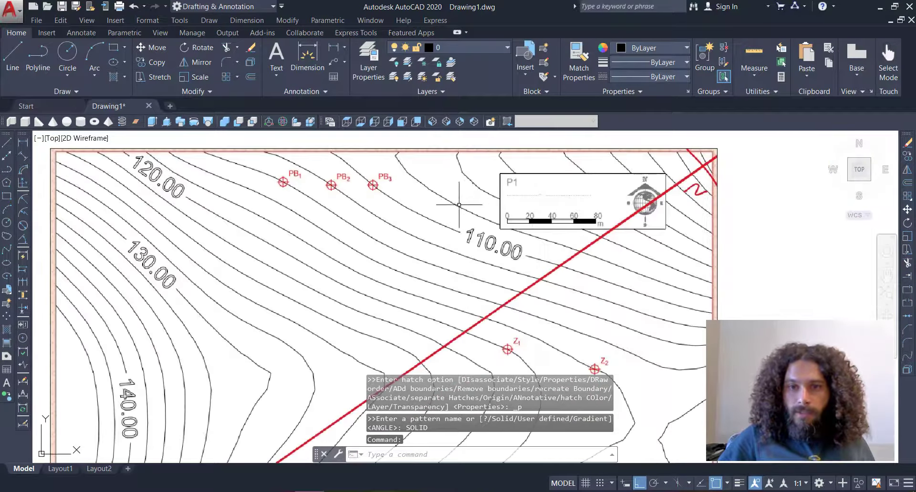
{"action": "scroll", "coordinate": [459, 204], "scroll_direction": "down", "scroll_amount": 5}
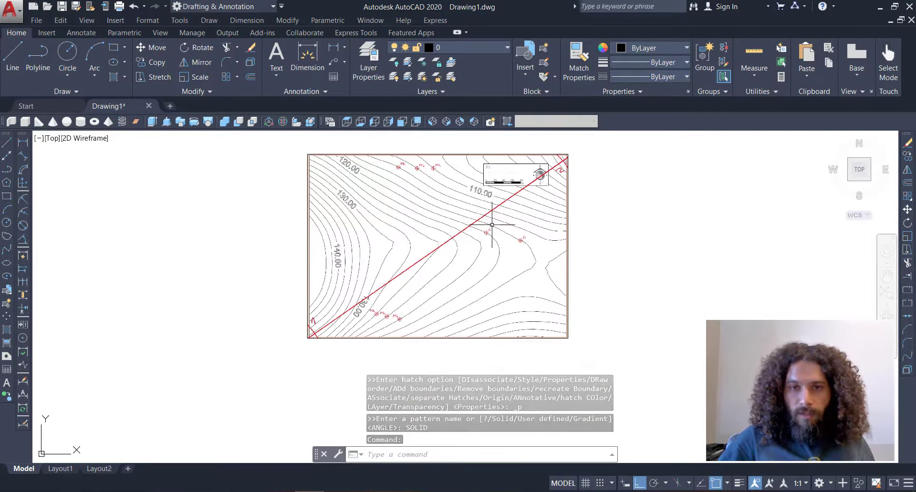
{"action": "left_click", "coordinate": [548, 322]}
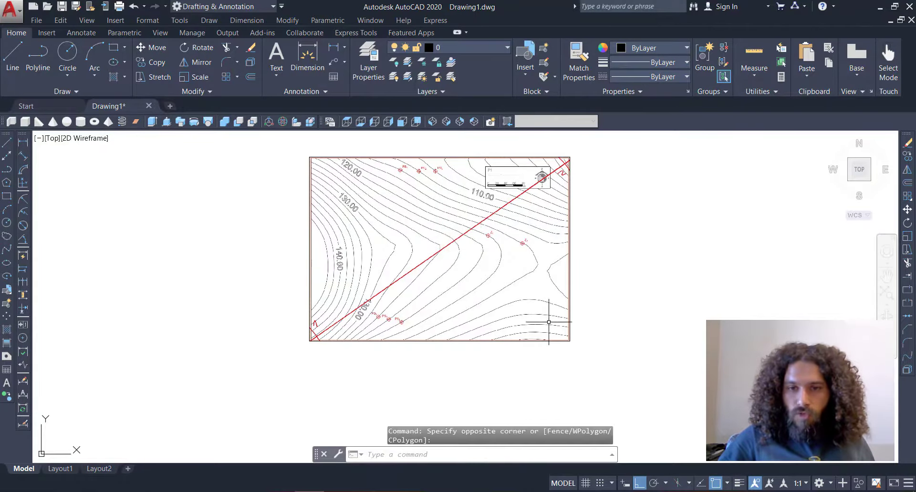
{"action": "left_click", "coordinate": [550, 310]}
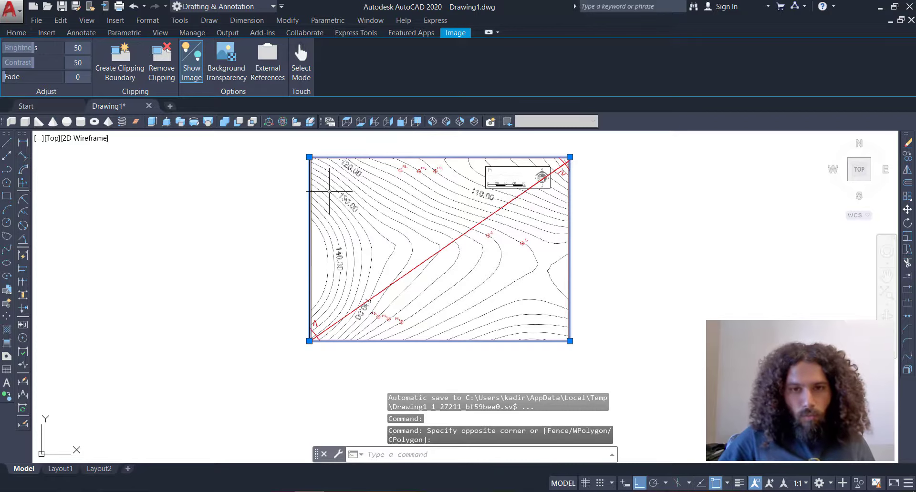
{"action": "key", "text": "Escape"}
{"action": "scroll", "coordinate": [318, 311], "scroll_direction": "up", "scroll_amount": 5}
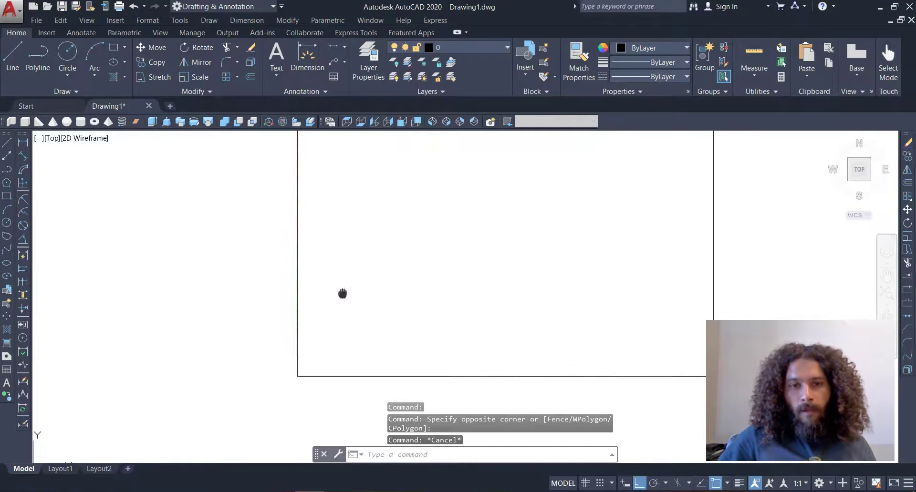
{"action": "scroll", "coordinate": [334, 286], "scroll_direction": "down", "scroll_amount": 2}
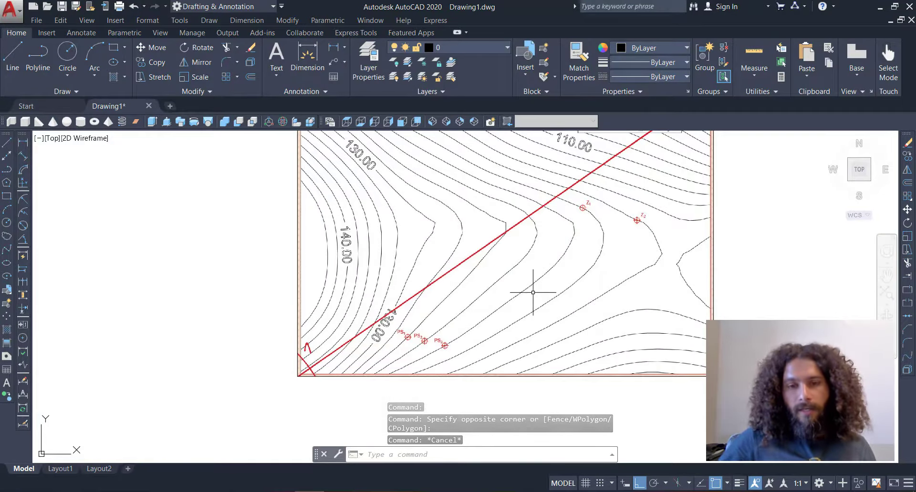
{"action": "scroll", "coordinate": [334, 276], "scroll_direction": "down", "scroll_amount": 3}
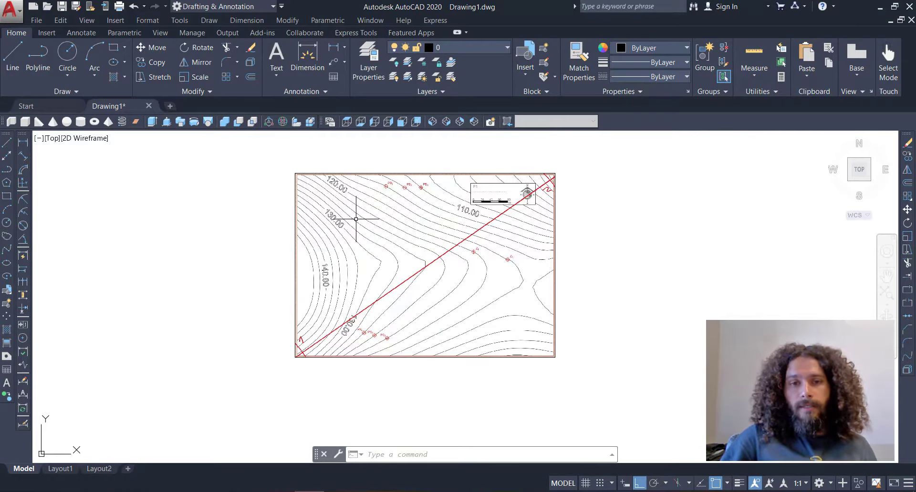
Step: Examine the map's elevation labels and the PB point markers to see which kinds of objects need separate layers
{"action": "scroll", "coordinate": [331, 288], "scroll_direction": "up", "scroll_amount": 6}
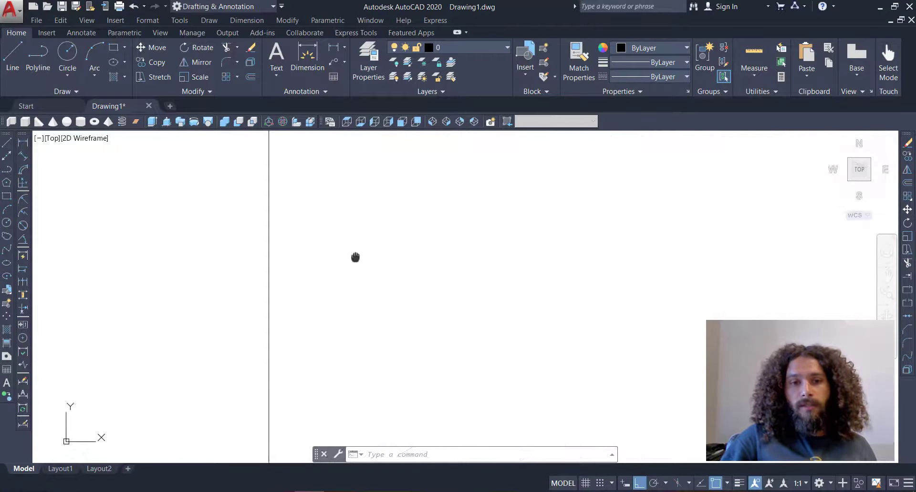
{"action": "scroll", "coordinate": [320, 276], "scroll_direction": "down", "scroll_amount": 3}
{"action": "left_click", "coordinate": [317, 260]}
{"action": "mouse_move", "coordinate": [317, 184]}
{"action": "middle_mouse_down"}
{"action": "mouse_move", "coordinate": [321, 254]}
{"action": "mouse_move", "coordinate": [306, 250]}
{"action": "middle_mouse_up"}
{"action": "left_click", "coordinate": [370, 295]}
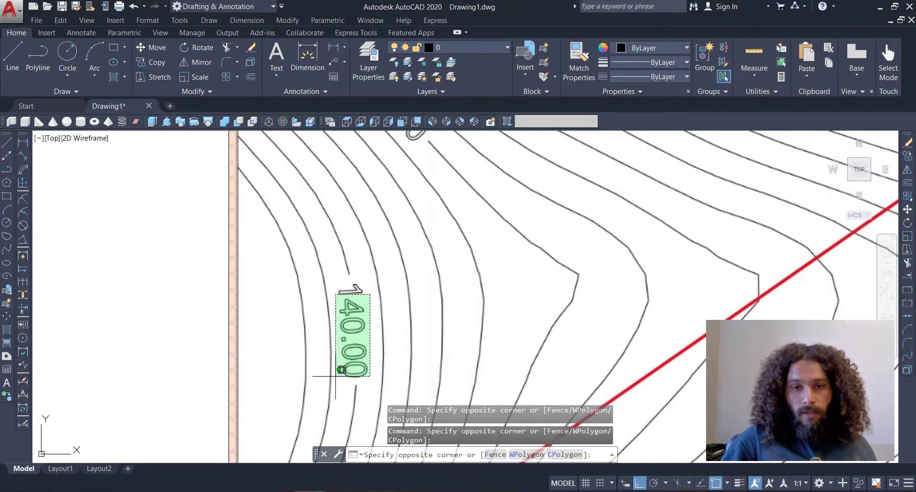
{"action": "left_click", "coordinate": [338, 377]}
{"action": "mouse_move", "coordinate": [338, 287]}
{"action": "middle_mouse_down"}
{"action": "mouse_move", "coordinate": [314, 391]}
{"action": "mouse_move", "coordinate": [326, 429]}
{"action": "middle_mouse_up"}
{"action": "scroll", "coordinate": [248, 419], "scroll_direction": "down", "scroll_amount": 3}
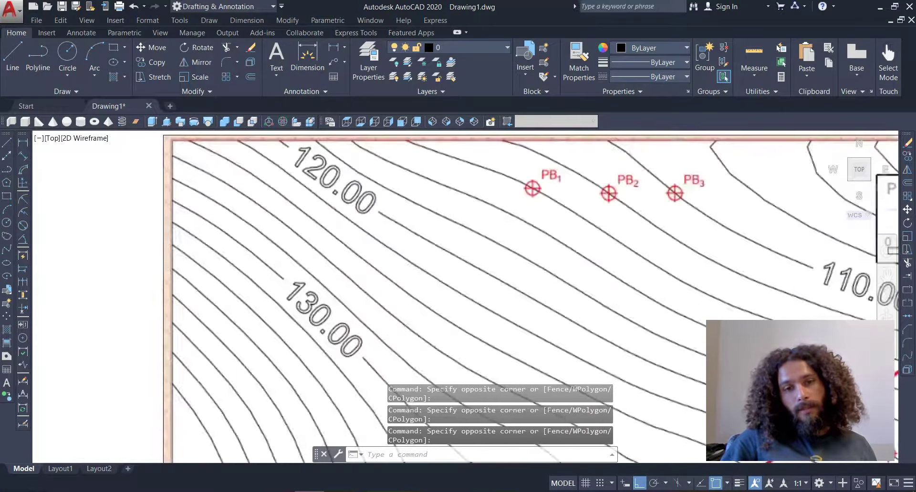
{"action": "left_click", "coordinate": [347, 217]}
{"action": "left_click", "coordinate": [321, 228]}
{"action": "scroll", "coordinate": [373, 171], "scroll_direction": "up", "scroll_amount": 5}
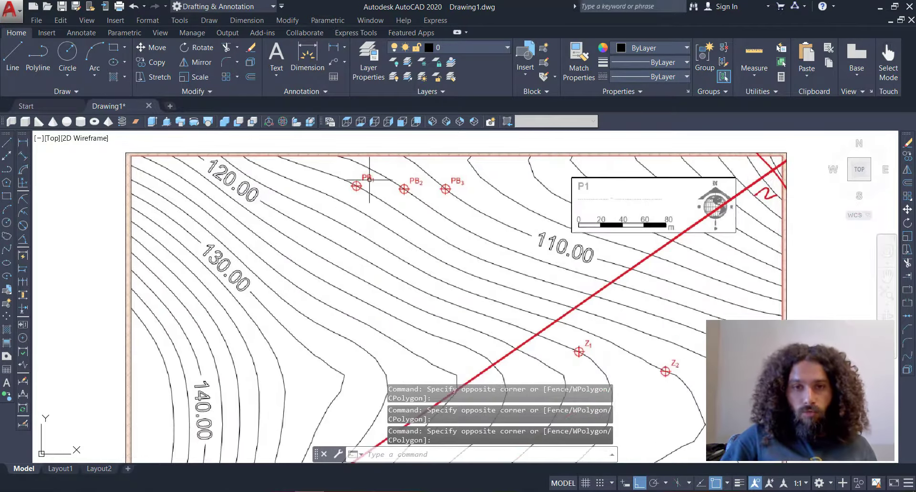
{"action": "left_click", "coordinate": [368, 174]}
{"action": "left_click", "coordinate": [325, 205]}
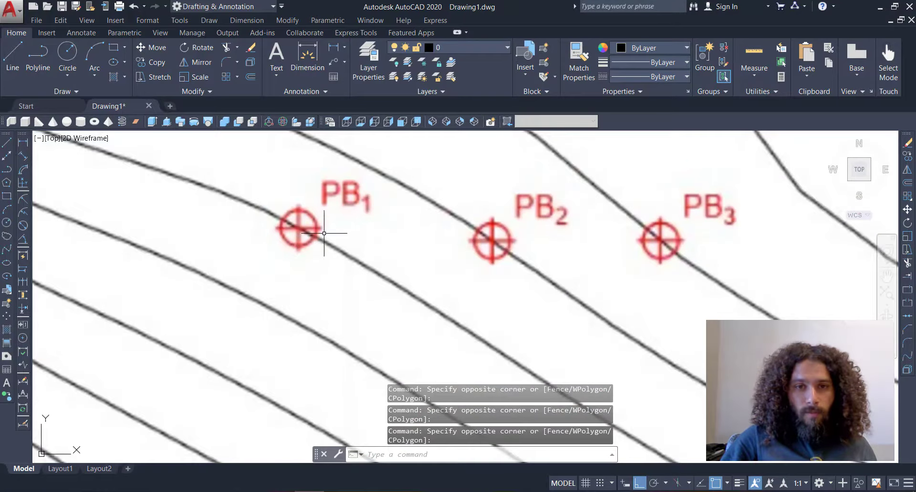
{"action": "scroll", "coordinate": [215, 171], "scroll_direction": "down", "scroll_amount": 3}
{"action": "mouse_move", "coordinate": [215, 172]}
{"action": "middle_mouse_down"}
{"action": "mouse_move", "coordinate": [415, 249]}
{"action": "mouse_move", "coordinate": [487, 208]}
{"action": "mouse_move", "coordinate": [313, 324]}
{"action": "mouse_move", "coordinate": [353, 272]}
{"action": "mouse_move", "coordinate": [388, 249]}
{"action": "middle_mouse_up"}
{"action": "scroll", "coordinate": [664, 178], "scroll_direction": "down", "scroll_amount": 5}
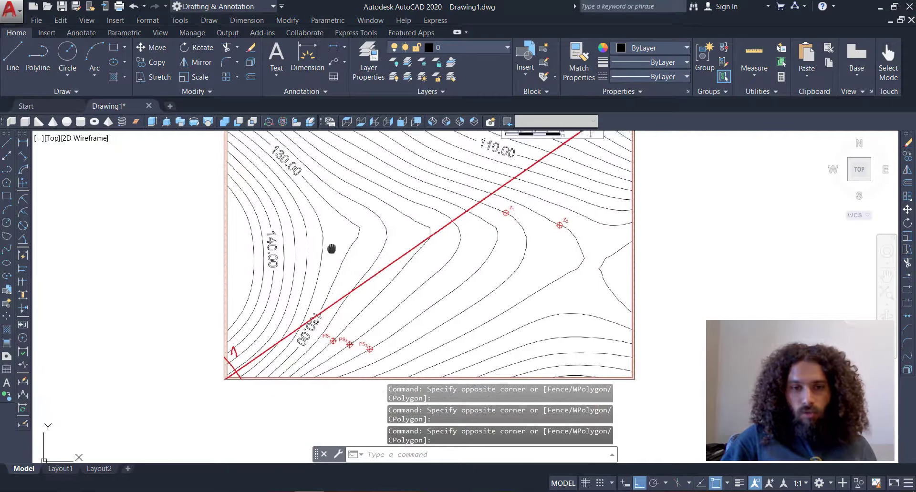
{"action": "scroll", "coordinate": [337, 259], "scroll_direction": "down", "scroll_amount": 2}
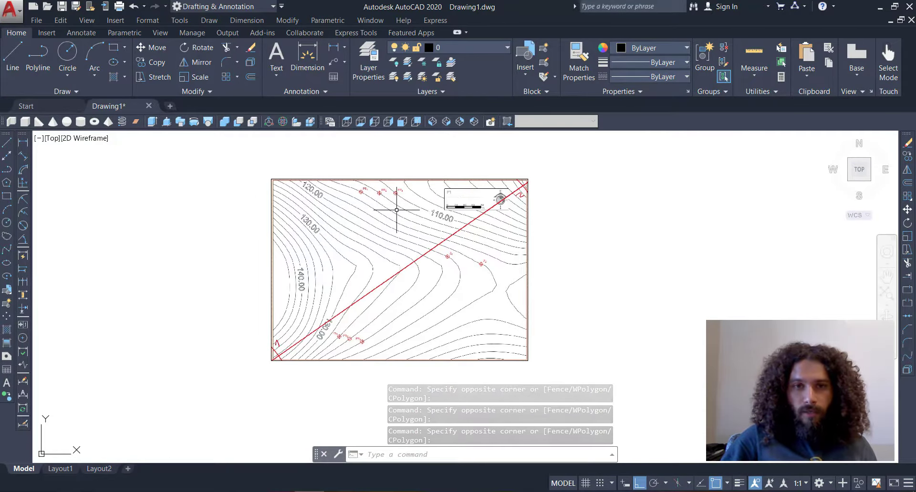
Step: Create two layers for the contour lines, named izohips_ince and izohips_kalin
{"action": "left_click", "coordinate": [371, 65]}
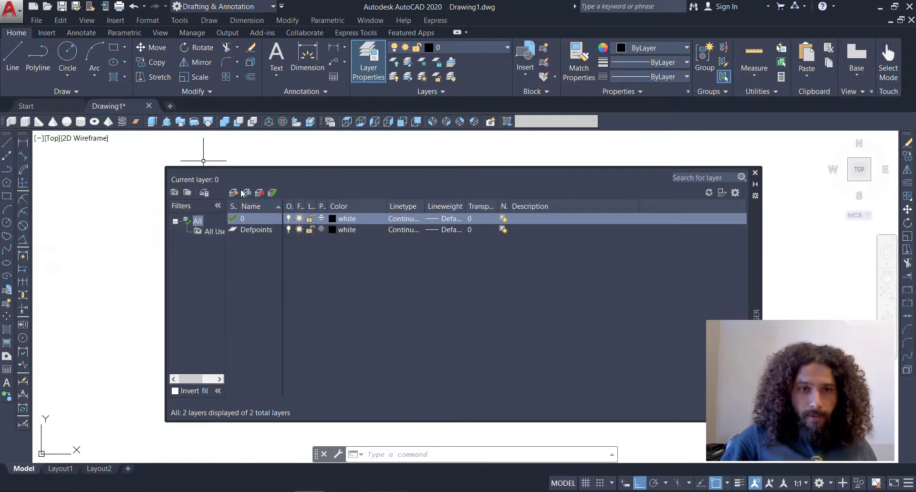
{"action": "left_click", "coordinate": [234, 192]}
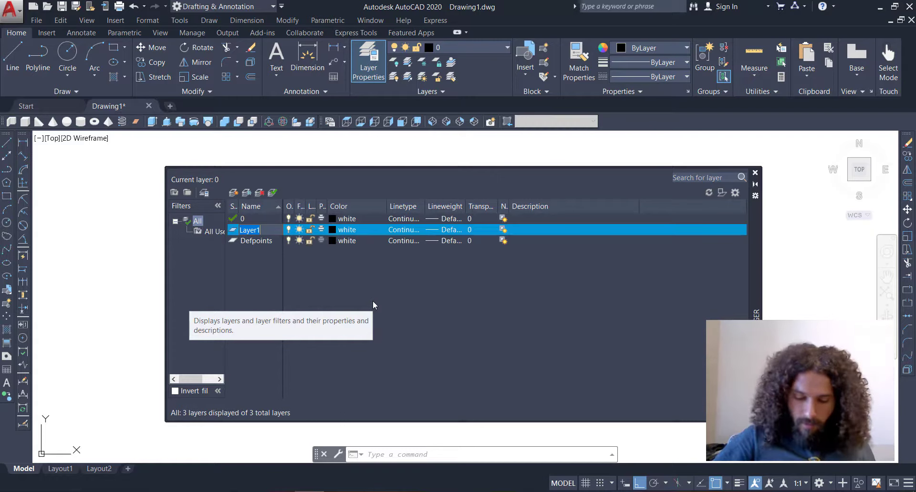
{"action": "type", "text": "izohips"}
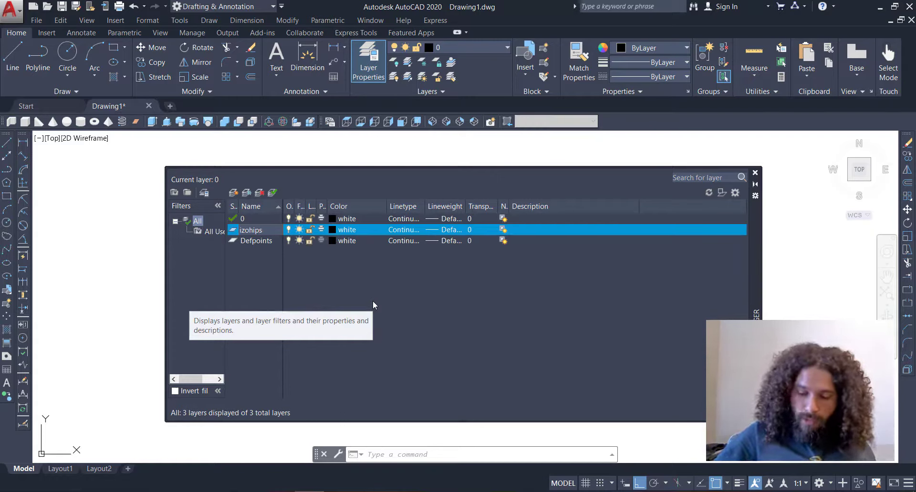
{"action": "type", "text": "_ince"}
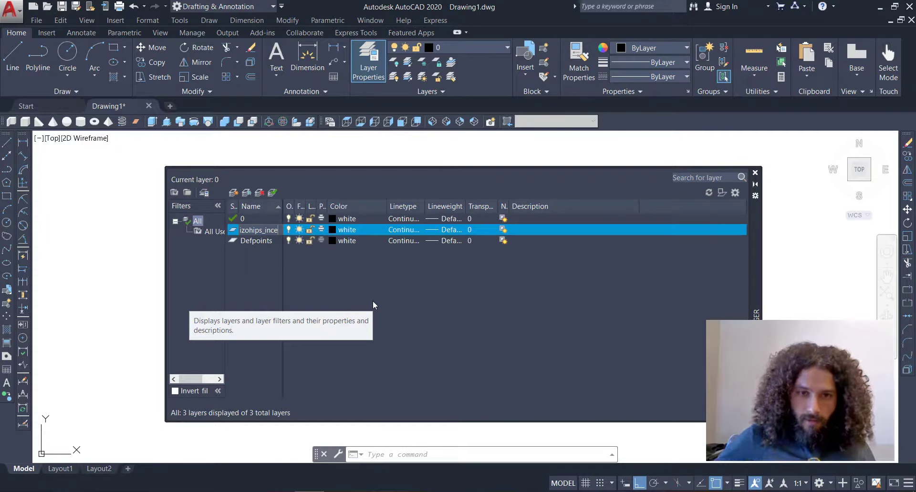
{"action": "key", "text": "Return"}
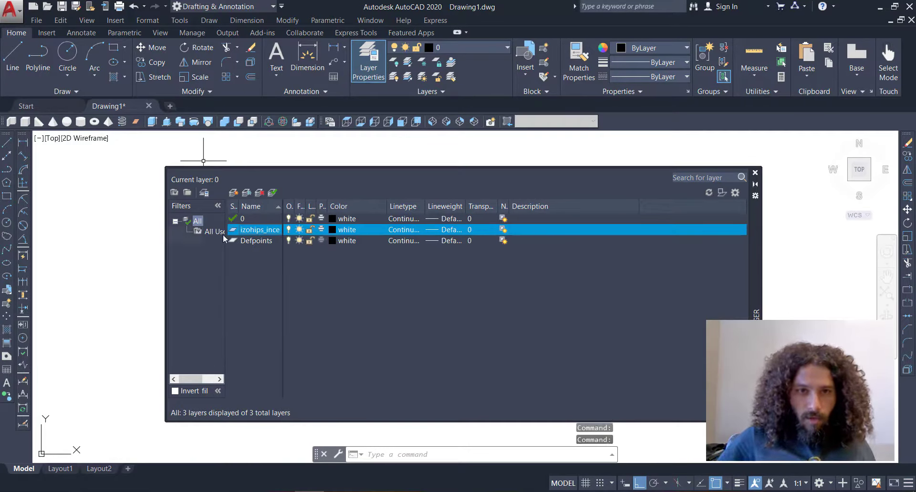
{"action": "left_click", "coordinate": [233, 193]}
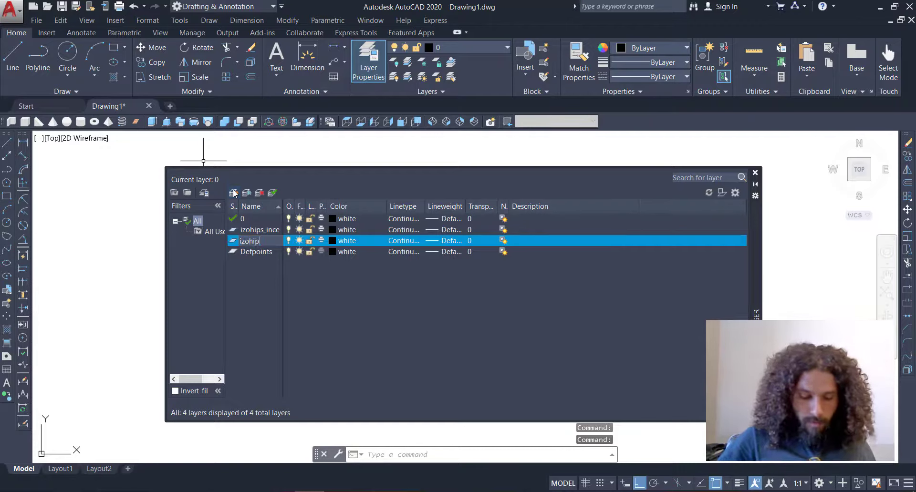
{"action": "type", "text": "izohips_kal"}
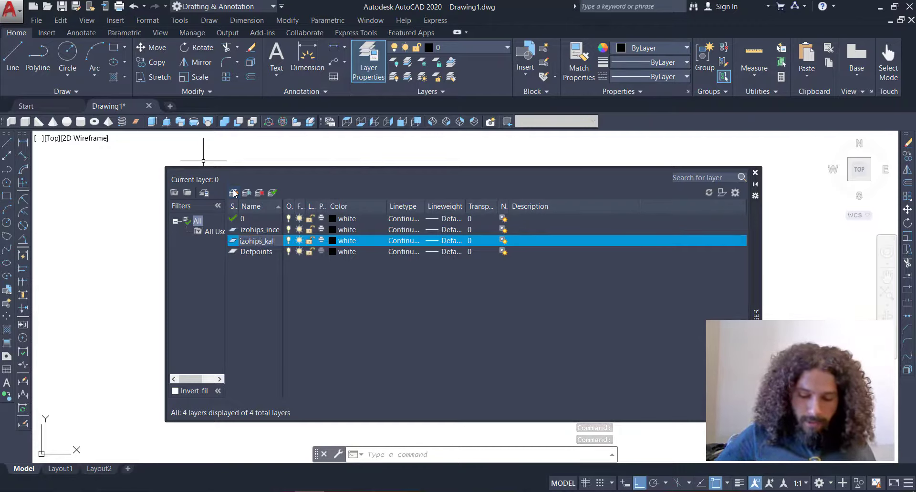
{"action": "type", "text": "in"}
{"action": "key", "text": "Return"}
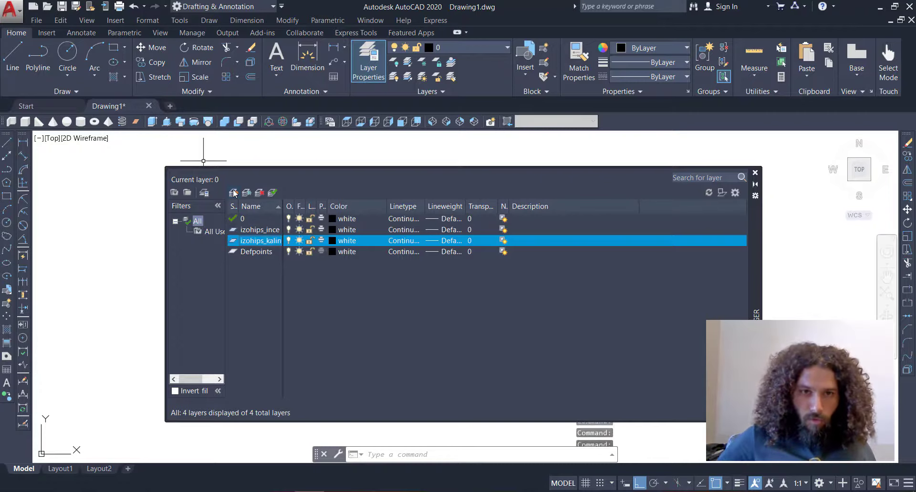
Step: Add two more layers named h_kotlar and h_aciklamalar
{"action": "left_click", "coordinate": [233, 193]}
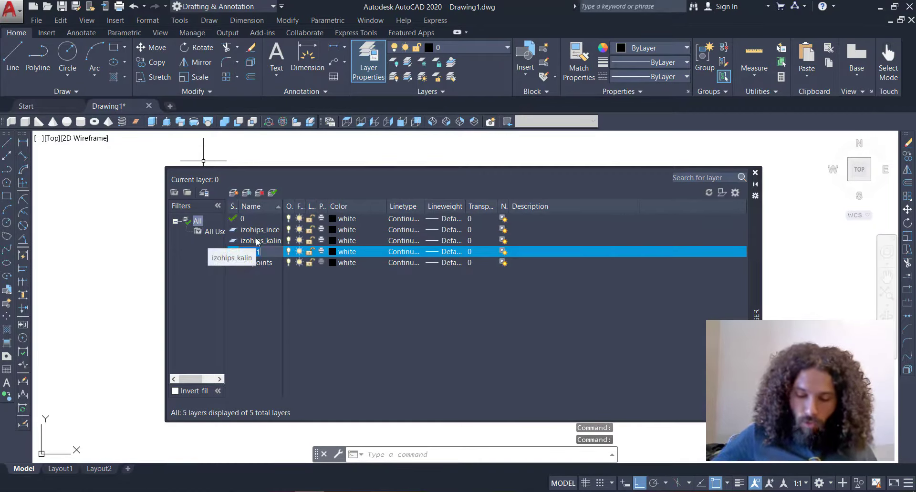
{"action": "type", "text": "h_kotla"}
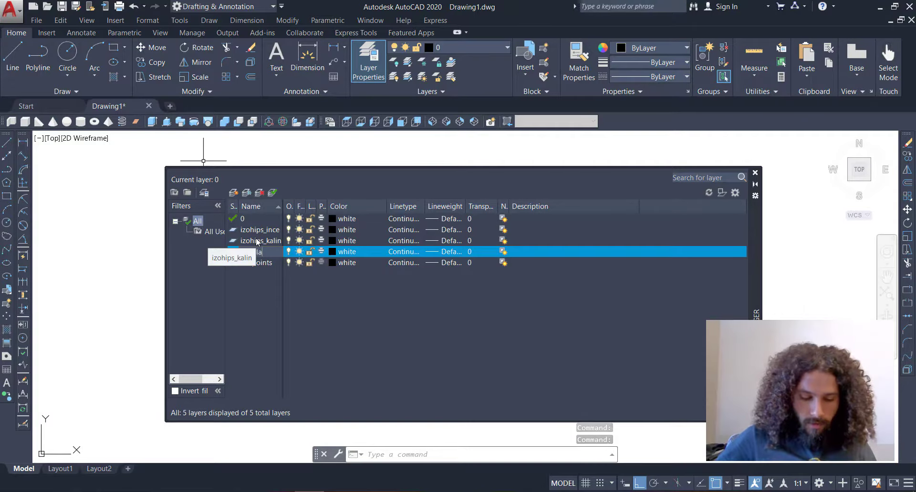
{"action": "type", "text": "r"}
{"action": "key", "text": "Return"}
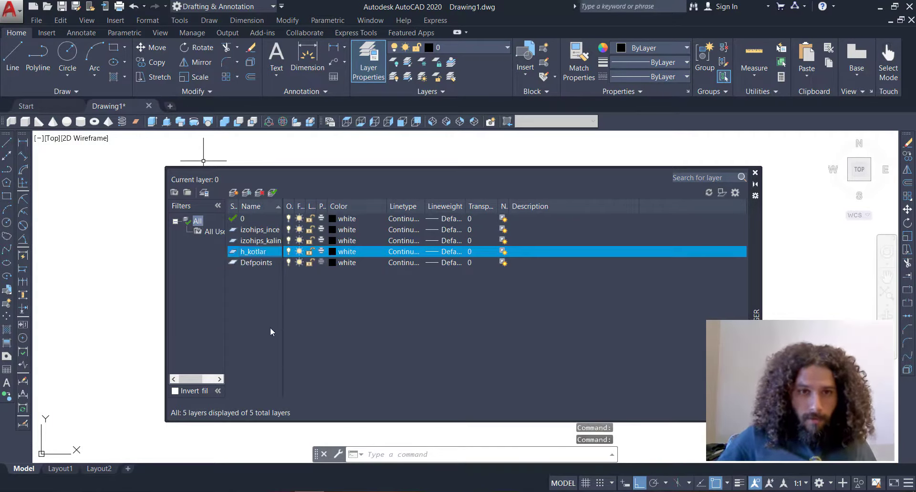
{"action": "left_click", "coordinate": [234, 193]}
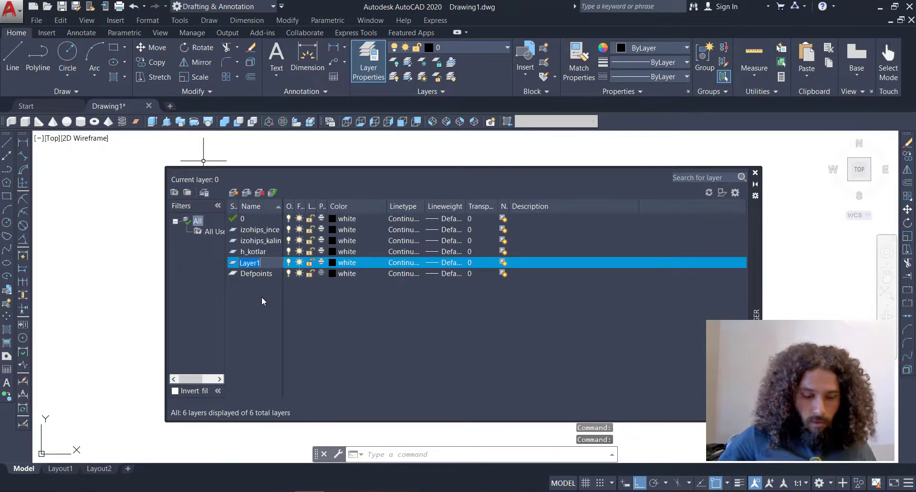
{"action": "type", "text": "h_a"}
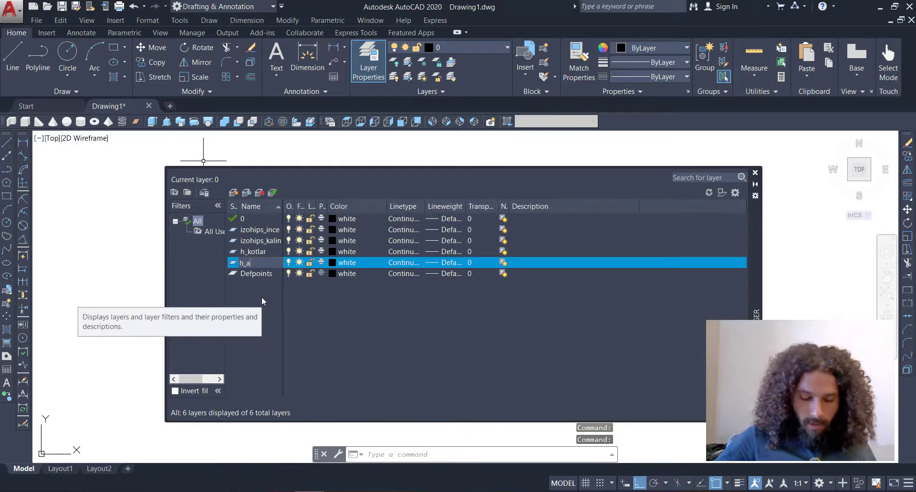
{"action": "type", "text": "ciklamalar"}
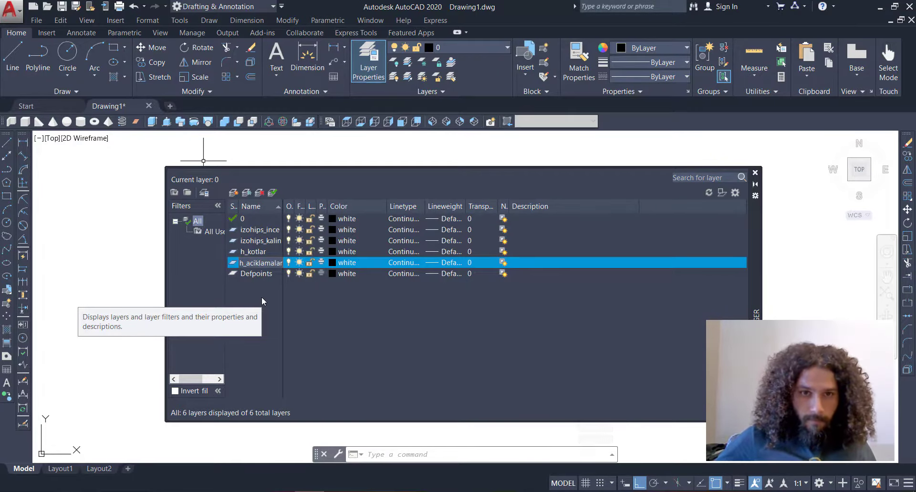
{"action": "key", "text": "Return"}
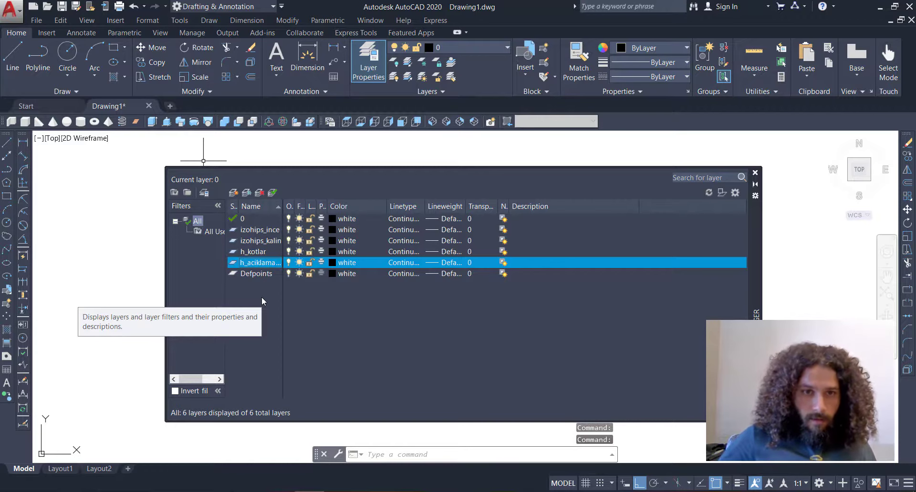
Step: Add a layer named cerceve for the map frame
{"action": "left_click", "coordinate": [233, 193]}
{"action": "type", "text": "c"}
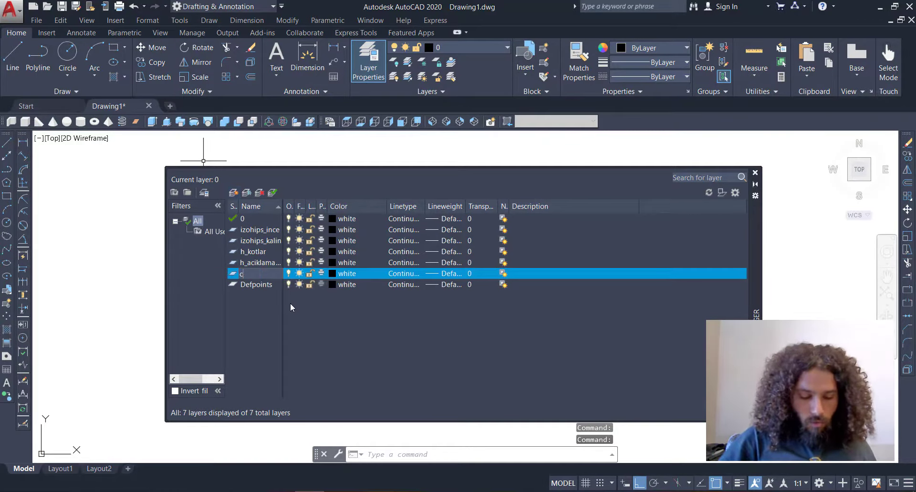
{"action": "type", "text": "erceve"}
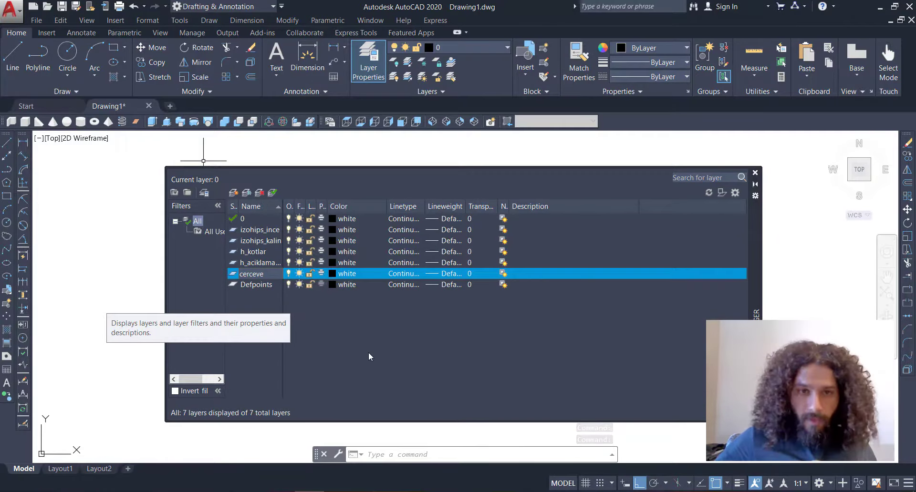
{"action": "key", "text": "Return"}
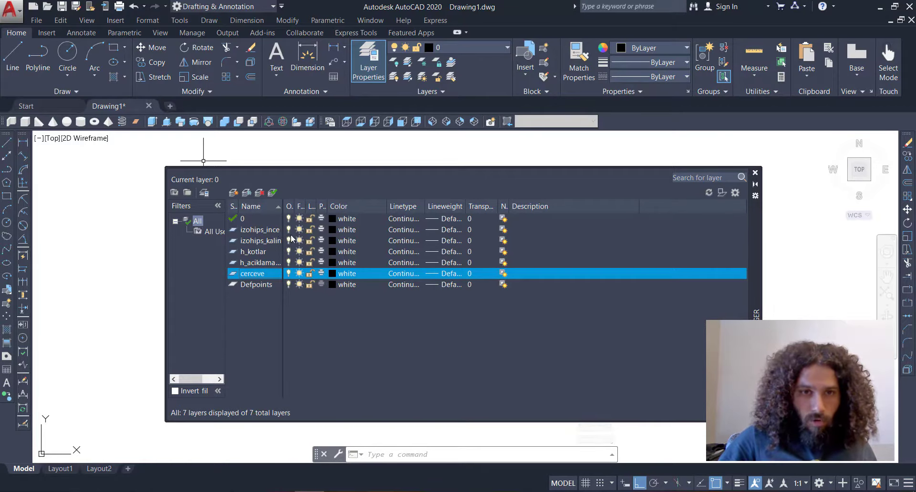
Step: Set the colour of the izohips_ince layer to index colour 30 (orange)
{"action": "left_click", "coordinate": [334, 229]}
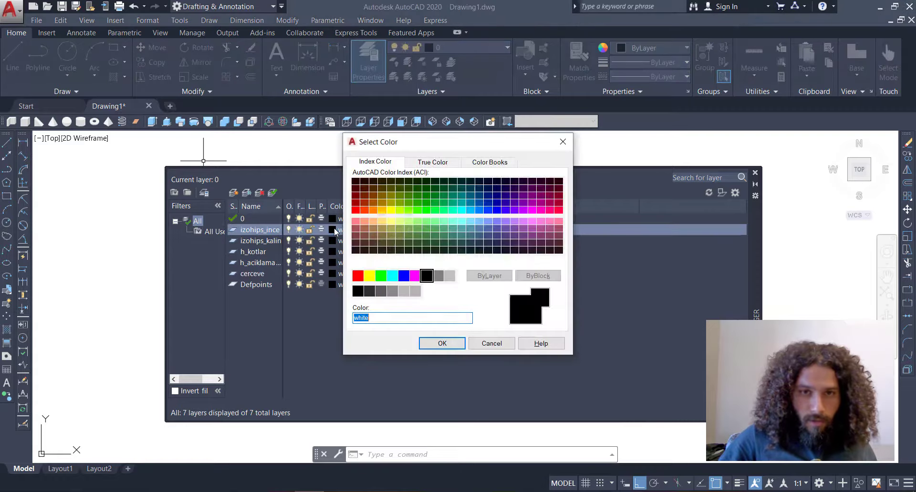
{"action": "left_click", "coordinate": [374, 210]}
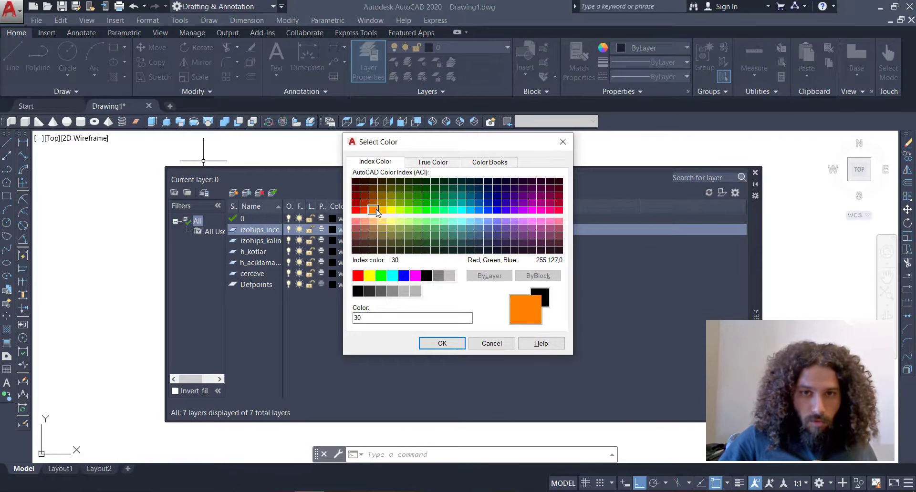
{"action": "left_click", "coordinate": [442, 344]}
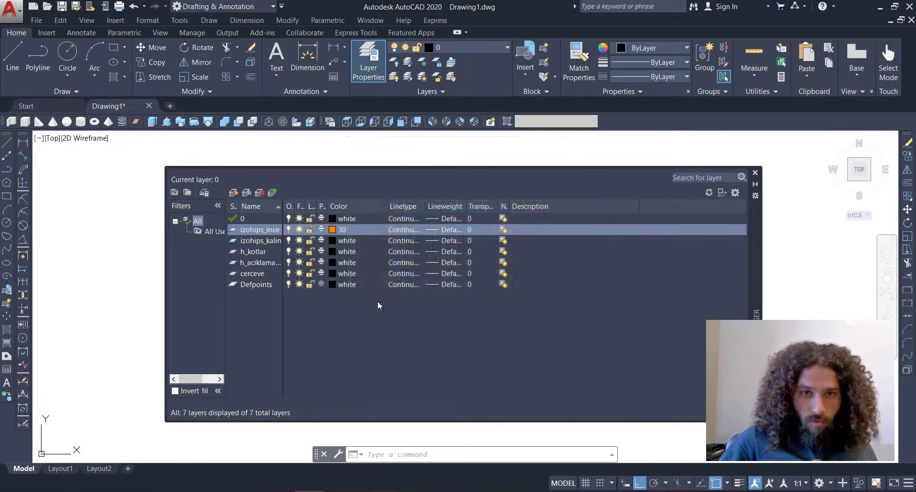
Step: Set the colour of the izohips_kalin layer to index colour 32 (brown)
{"action": "left_click", "coordinate": [334, 242]}
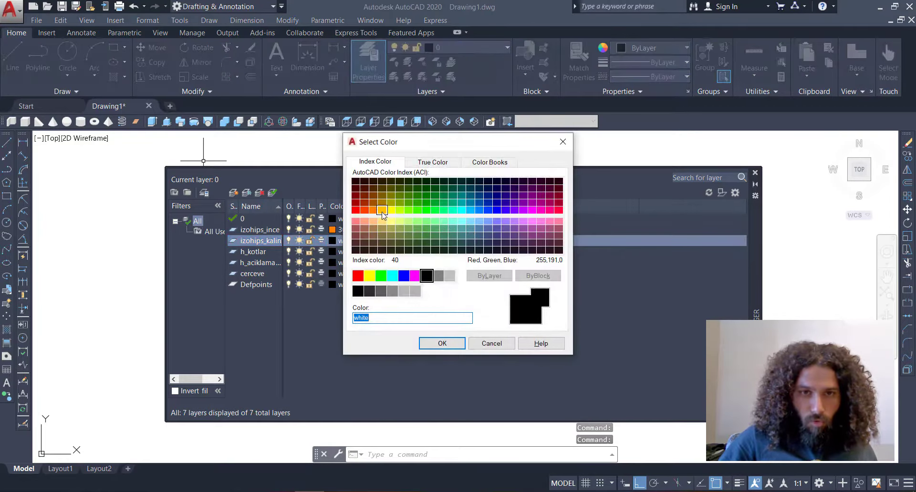
{"action": "left_click", "coordinate": [373, 202]}
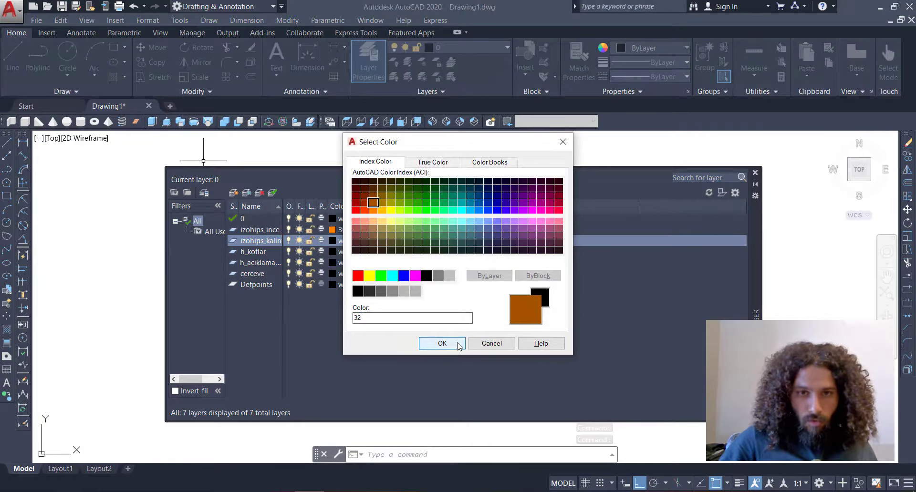
{"action": "left_click", "coordinate": [443, 344]}
Step: Set the izohips_kalin layer's lineweight to 0.30 mm and close the layer manager
{"action": "left_click", "coordinate": [451, 242]}
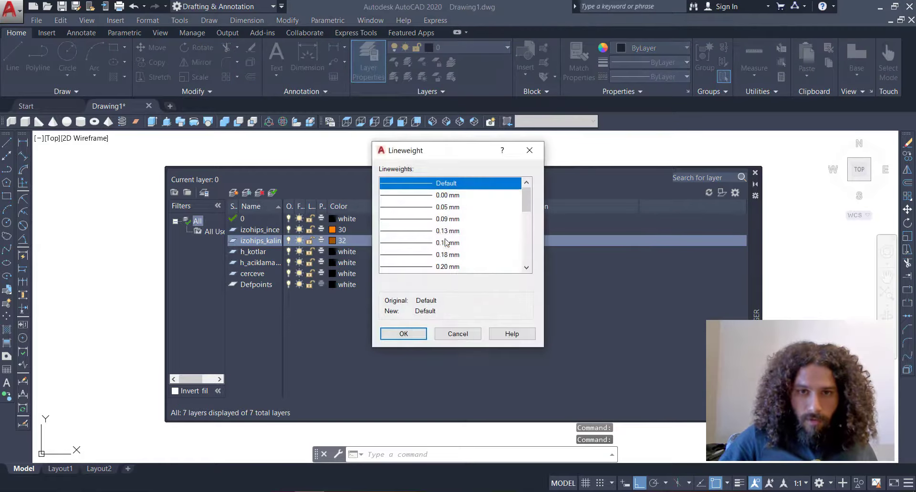
{"action": "scroll", "coordinate": [431, 248], "scroll_direction": "down", "scroll_amount": 3}
{"action": "left_click", "coordinate": [420, 219]}
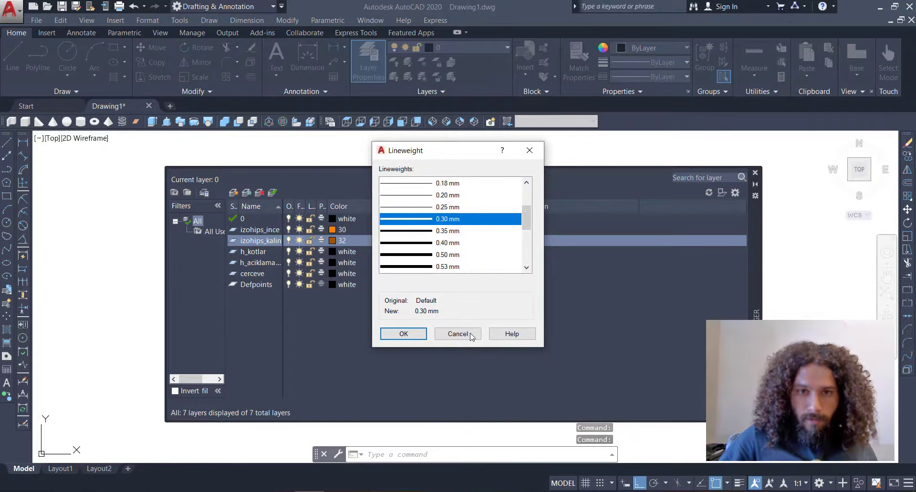
{"action": "left_click", "coordinate": [416, 335]}
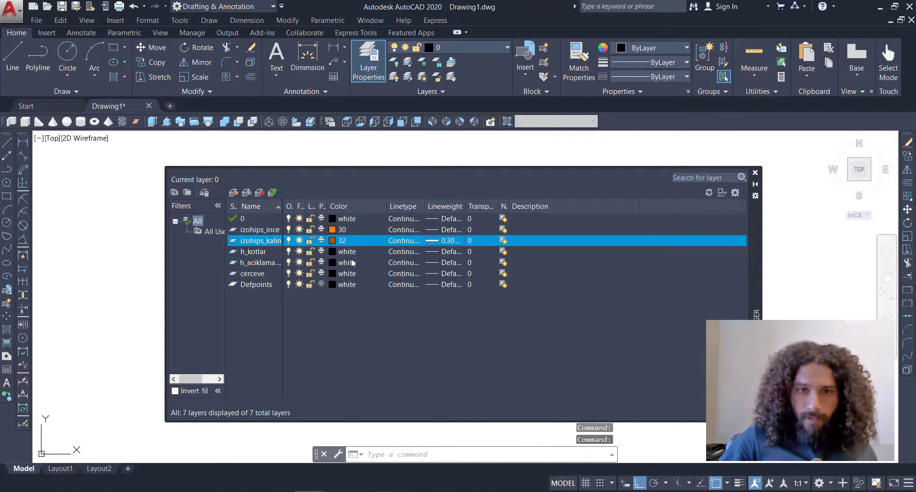
{"action": "left_click", "coordinate": [756, 174]}
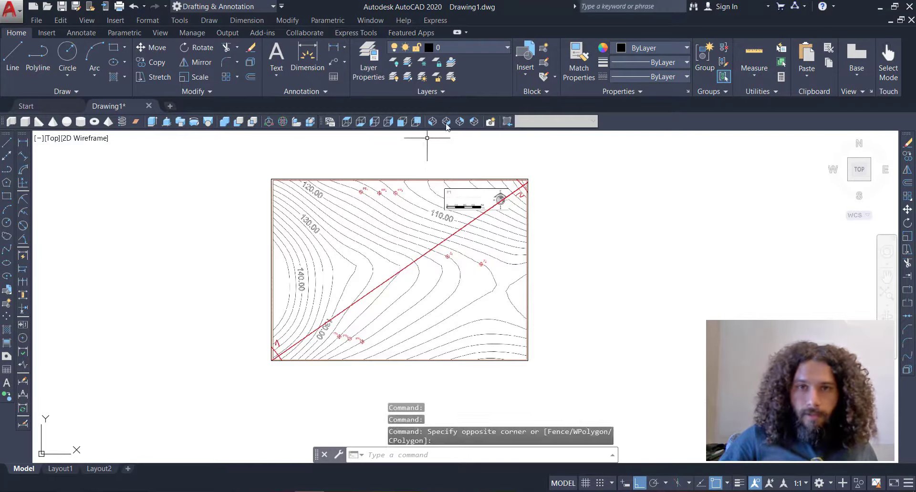
Step: Make izohips_ince the current layer
{"action": "left_click", "coordinate": [482, 47]}
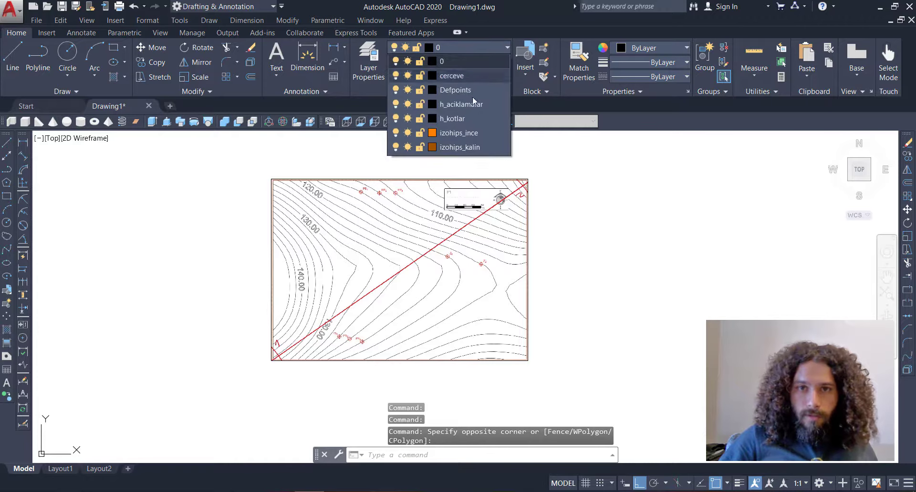
{"action": "left_click", "coordinate": [459, 132]}
{"action": "left_click", "coordinate": [258, 214]}
{"action": "left_click", "coordinate": [182, 282]}
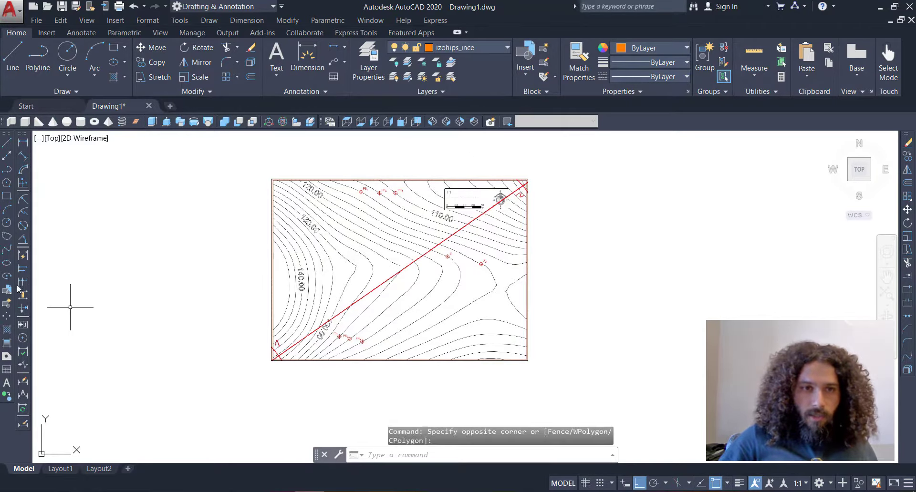
Step: Examine the map's contour lines around the 130.00 and 140.00 labels and where the red section line crosses them
{"action": "scroll", "coordinate": [302, 292], "scroll_direction": "up", "scroll_amount": 6}
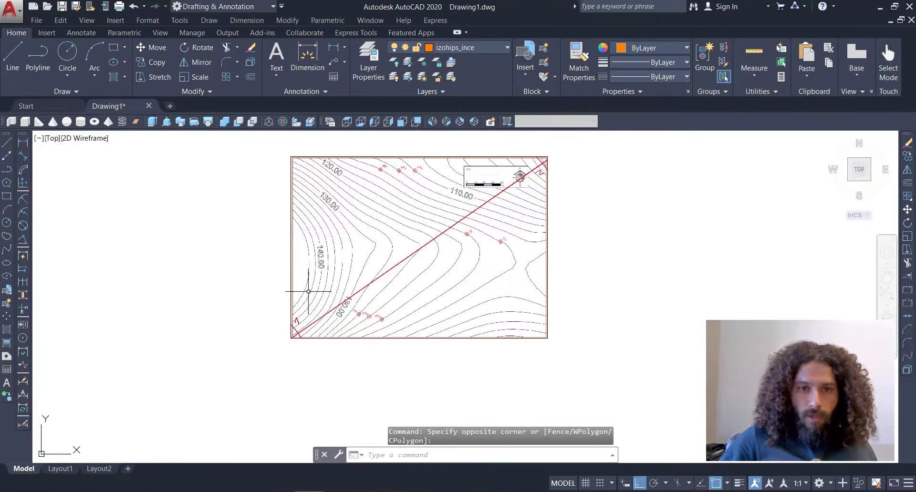
{"action": "left_click", "coordinate": [411, 344]}
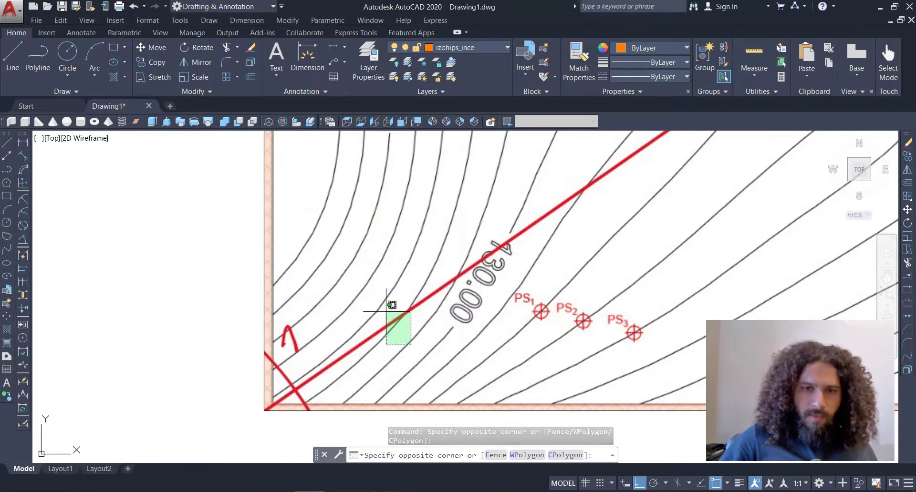
{"action": "left_click", "coordinate": [382, 317]}
{"action": "left_click", "coordinate": [313, 387]}
{"action": "left_click", "coordinate": [283, 376]}
{"action": "middle_click_drag", "start_coordinate": [336, 326], "coordinate": [331, 341]}
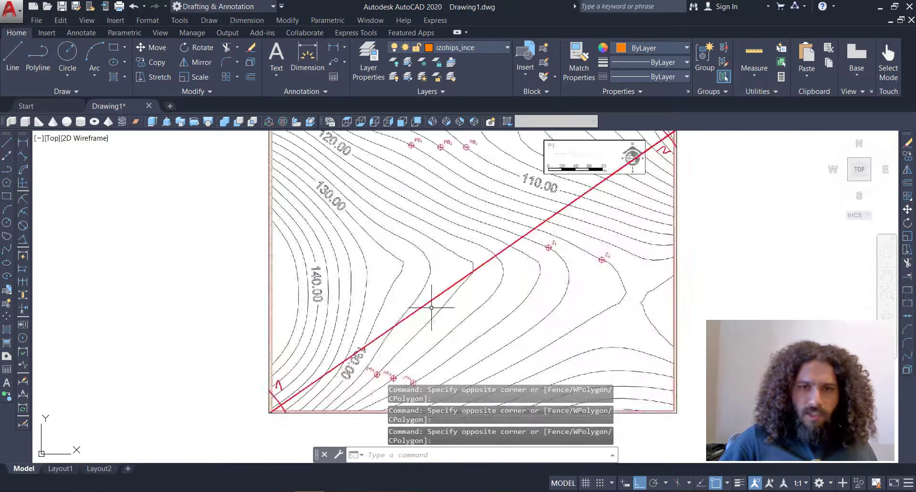
{"action": "scroll", "coordinate": [277, 304], "scroll_direction": "up", "scroll_amount": 4}
{"action": "middle_click_drag", "start_coordinate": [175, 379], "coordinate": [314, 304]}
{"action": "middle_click_drag", "start_coordinate": [167, 257], "coordinate": [186, 287]}
{"action": "middle_click_drag", "start_coordinate": [152, 396], "coordinate": [160, 335]}
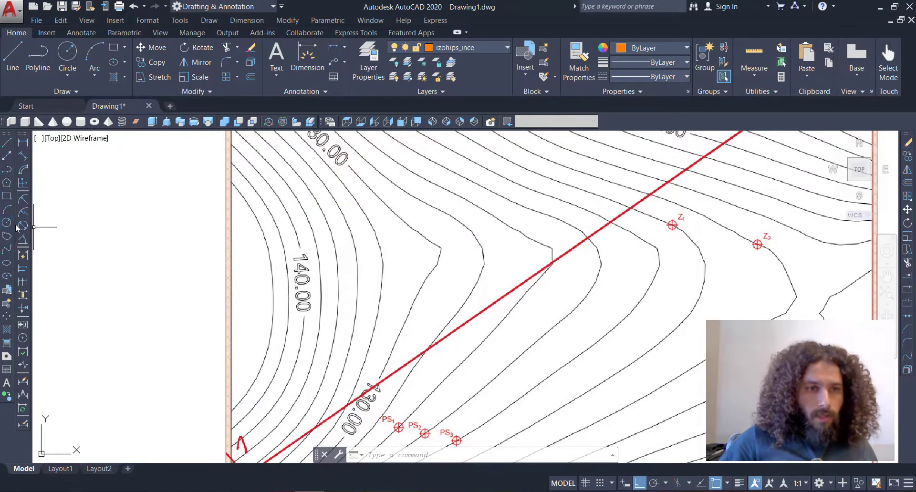
Step: With Ortho off, trace the innermost contour beside the 140.00 label as a fit-point spline between its two ends on the map's left frame
{"action": "left_click", "coordinate": [8, 250]}
{"action": "scroll", "coordinate": [234, 191], "scroll_direction": "up", "scroll_amount": 10}
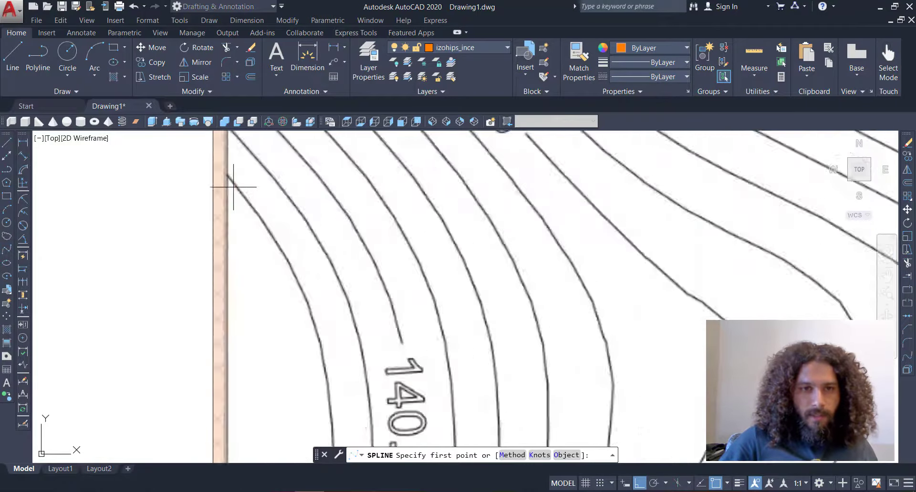
{"action": "middle_click_drag", "start_coordinate": [217, 154], "coordinate": [223, 184]}
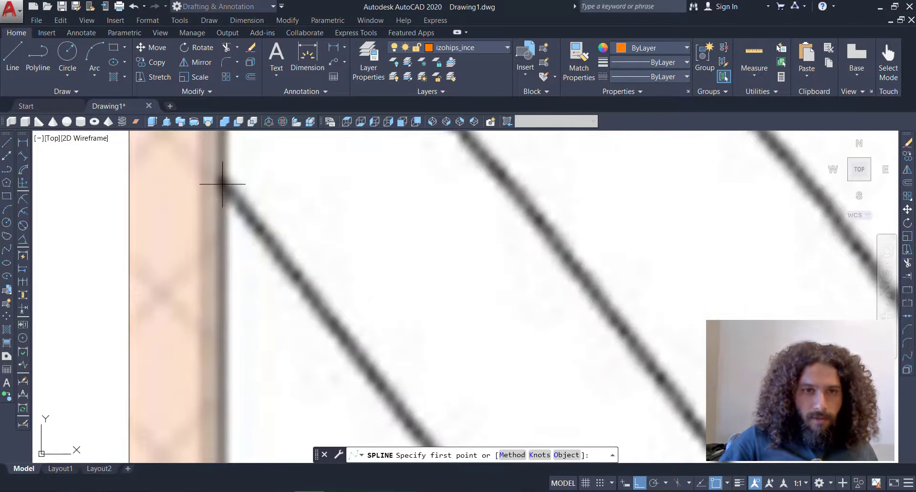
{"action": "left_click", "coordinate": [220, 180]}
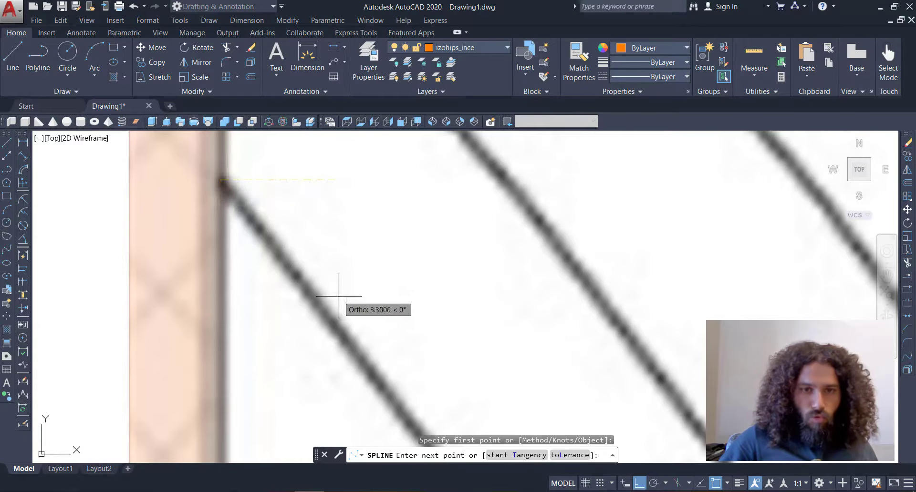
{"action": "left_click", "coordinate": [639, 485]}
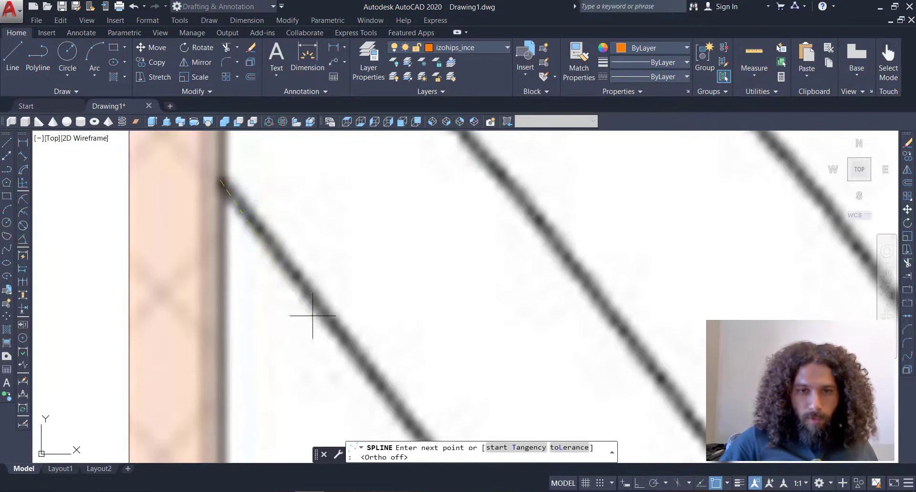
{"action": "left_click", "coordinate": [377, 383]}
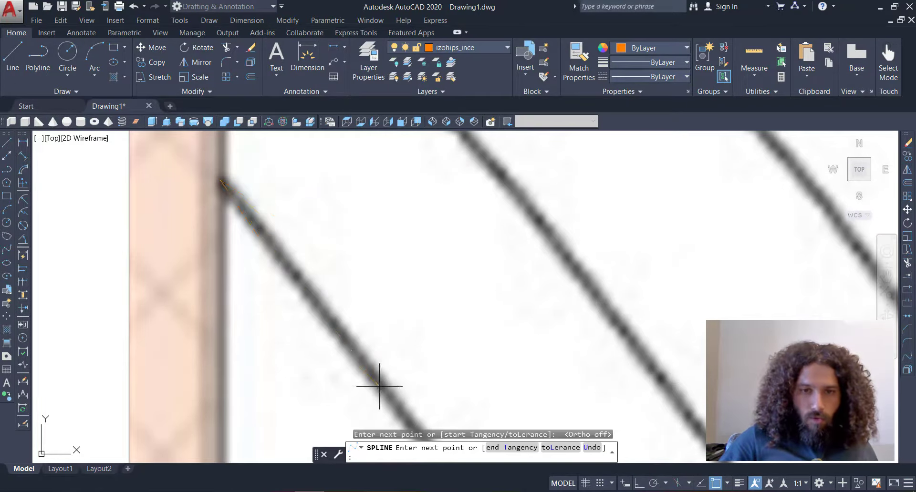
{"action": "scroll", "coordinate": [379, 381], "scroll_direction": "down", "scroll_amount": 3}
{"action": "left_click", "coordinate": [429, 392]}
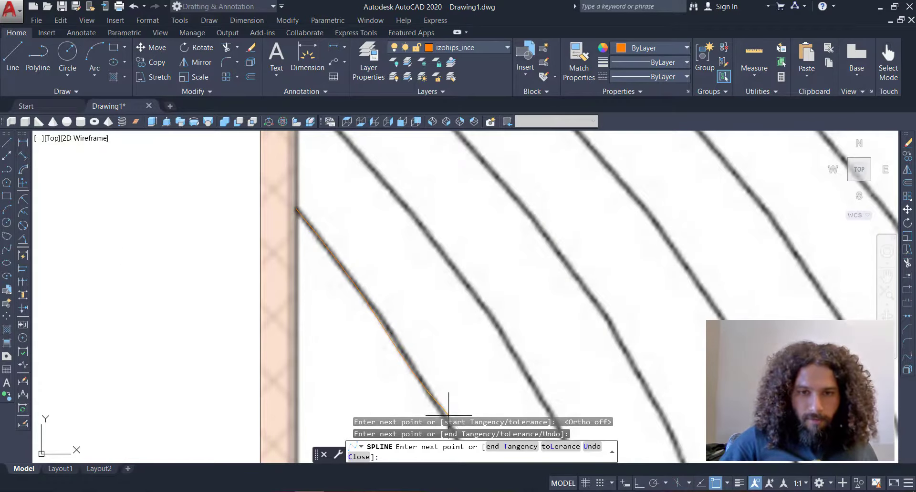
{"action": "middle_click_drag", "start_coordinate": [446, 323], "coordinate": [443, 269]}
{"action": "scroll", "coordinate": [470, 291], "scroll_direction": "up", "scroll_amount": 2}
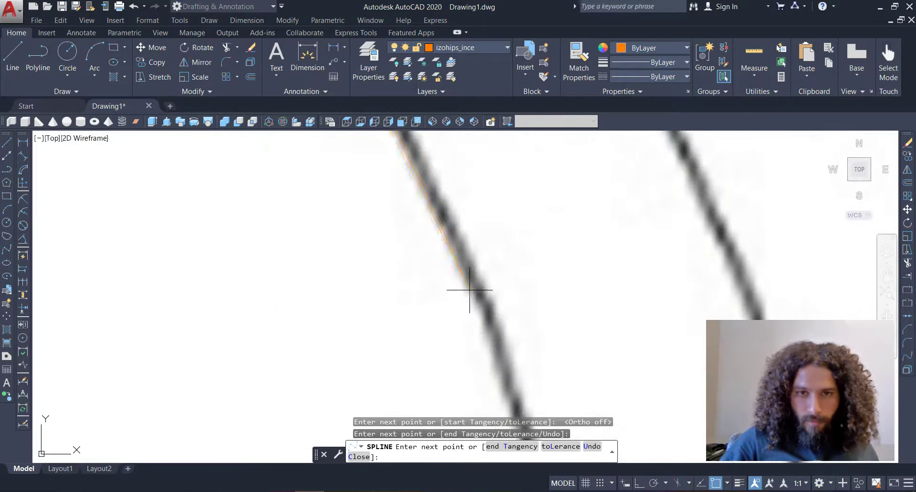
{"action": "left_click", "coordinate": [474, 290]}
{"action": "scroll", "coordinate": [474, 290], "scroll_direction": "down", "scroll_amount": 2}
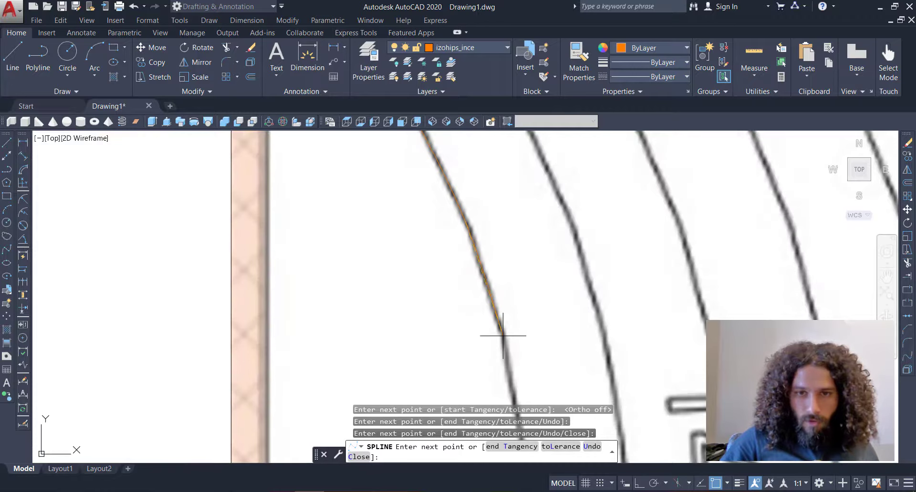
{"action": "left_click", "coordinate": [503, 336]}
{"action": "mouse_move", "coordinate": [503, 336]}
{"action": "middle_mouse_down"}
{"action": "mouse_move", "coordinate": [504, 353]}
{"action": "mouse_move", "coordinate": [491, 321]}
{"action": "mouse_move", "coordinate": [467, 349]}
{"action": "mouse_move", "coordinate": [477, 363]}
{"action": "mouse_move", "coordinate": [482, 250]}
{"action": "middle_mouse_up"}
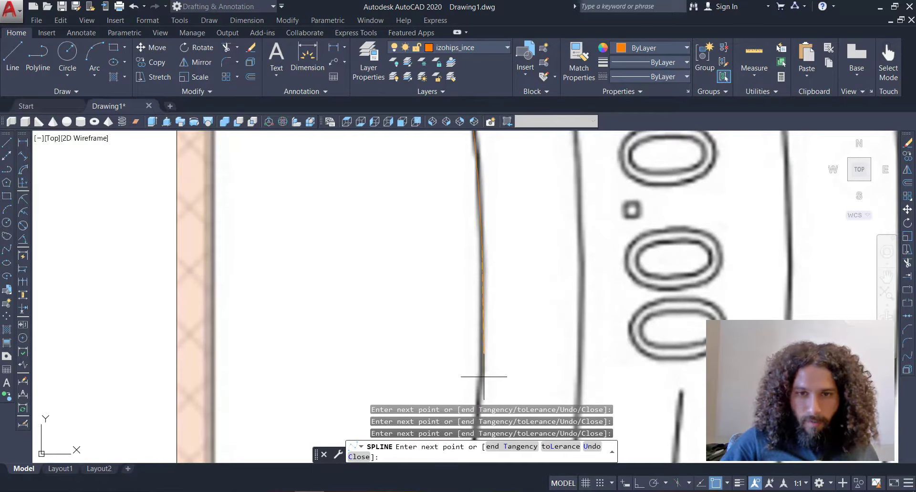
{"action": "mouse_move", "coordinate": [415, 374]}
{"action": "middle_mouse_down"}
{"action": "mouse_move", "coordinate": [466, 317]}
{"action": "mouse_move", "coordinate": [455, 243]}
{"action": "mouse_move", "coordinate": [480, 296]}
{"action": "middle_mouse_up"}
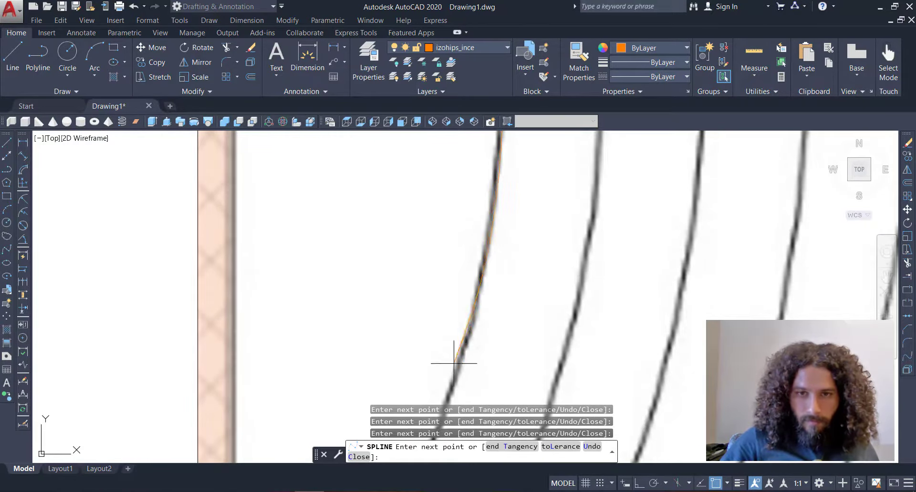
{"action": "middle_click_drag", "start_coordinate": [452, 364], "coordinate": [451, 245]}
{"action": "left_click", "coordinate": [446, 255]}
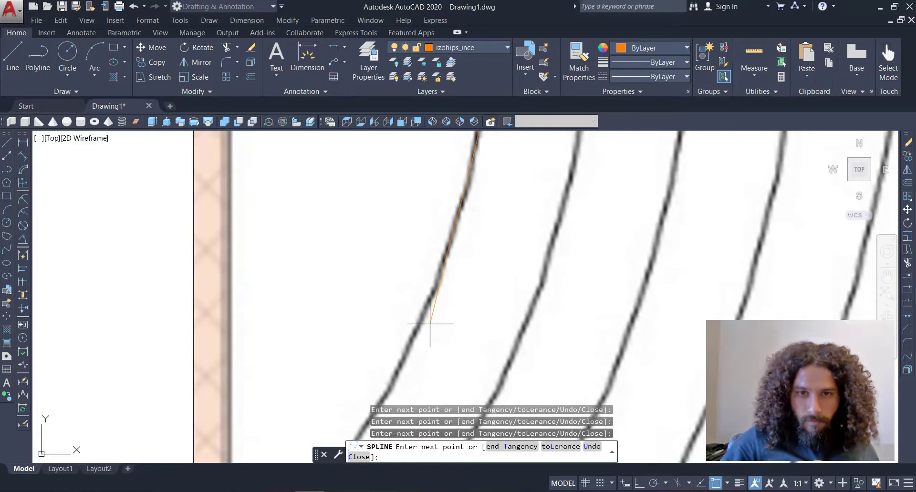
{"action": "middle_click_drag", "start_coordinate": [386, 365], "coordinate": [352, 211]}
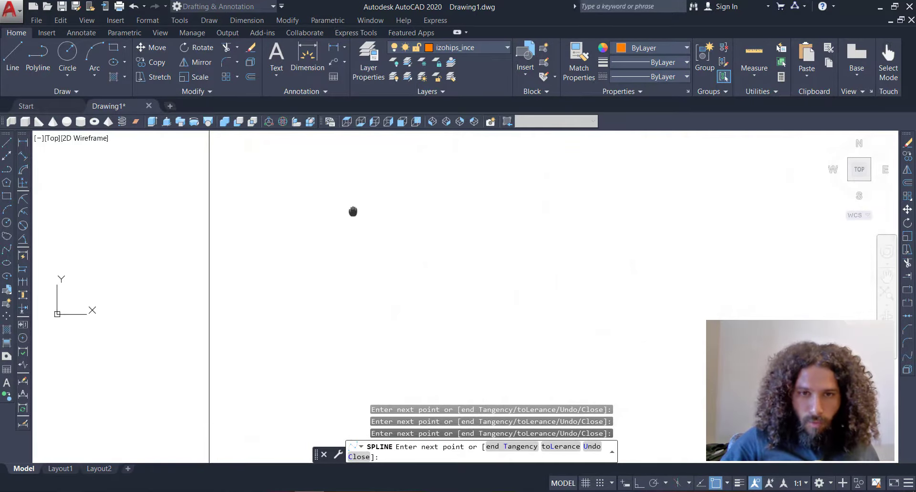
{"action": "left_click", "coordinate": [338, 349]}
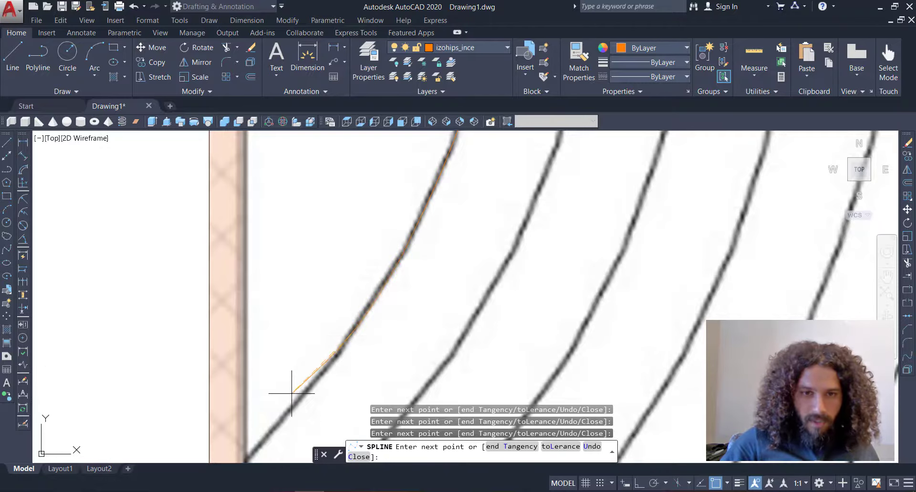
{"action": "middle_click_drag", "start_coordinate": [279, 437], "coordinate": [286, 343]}
{"action": "left_click", "coordinate": [253, 365]}
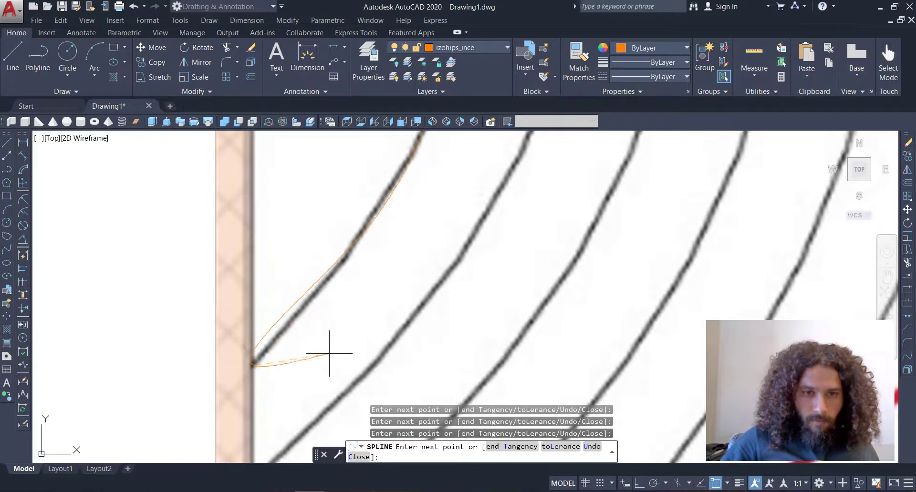
{"action": "key", "text": "Return"}
Step: Trace the second contour from the map's left frame, between the first traced contour and the 140.00 label, as a fit-point spline ending back at the frame
{"action": "scroll", "coordinate": [388, 335], "scroll_direction": "down", "scroll_amount": 5}
{"action": "middle_click_drag", "start_coordinate": [471, 269], "coordinate": [454, 314]}
{"action": "middle_click_drag", "start_coordinate": [398, 191], "coordinate": [406, 235]}
{"action": "scroll", "coordinate": [382, 219], "scroll_direction": "up", "scroll_amount": 5}
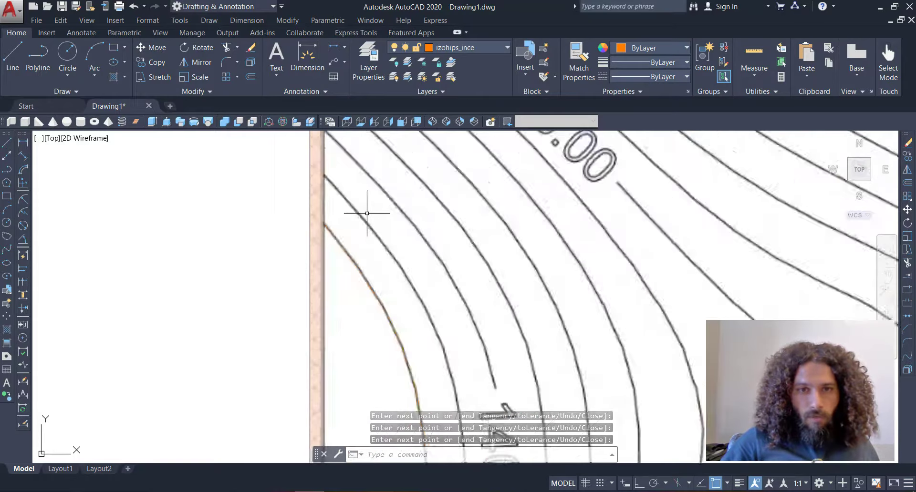
{"action": "key", "text": "Return"}
{"action": "scroll", "coordinate": [296, 152], "scroll_direction": "up", "scroll_amount": 2}
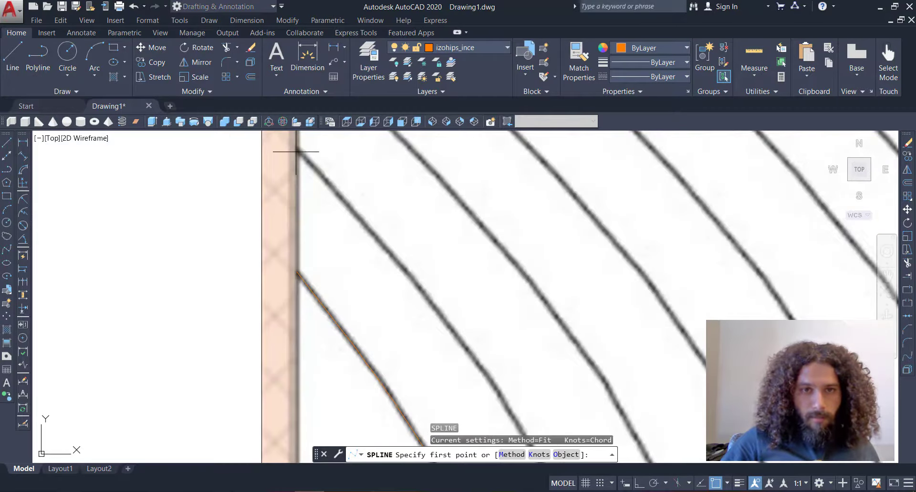
{"action": "left_click", "coordinate": [298, 148]}
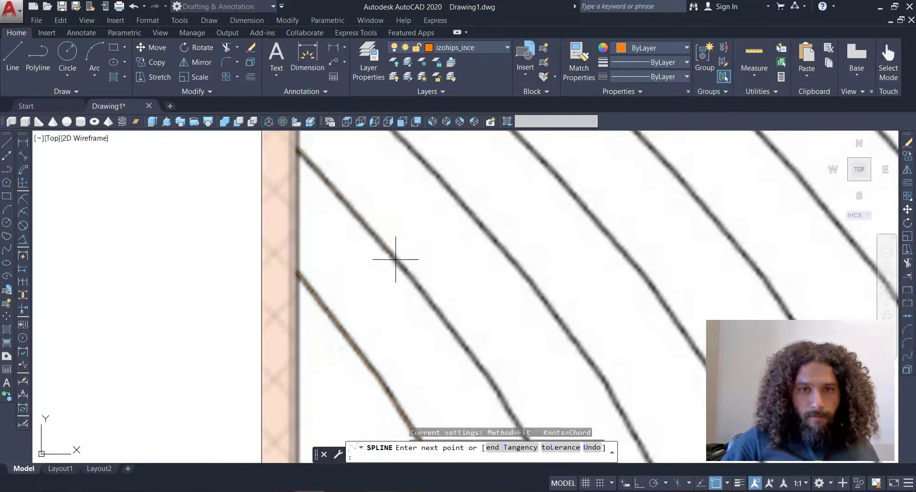
{"action": "left_click", "coordinate": [395, 257]}
{"action": "scroll", "coordinate": [493, 388], "scroll_direction": "down", "scroll_amount": 2}
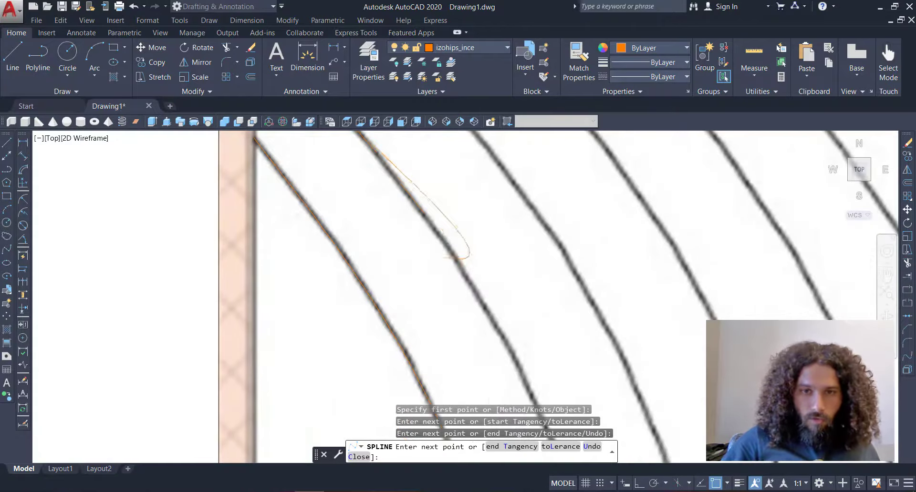
{"action": "left_click", "coordinate": [503, 358]}
{"action": "scroll", "coordinate": [486, 306], "scroll_direction": "down", "scroll_amount": 2}
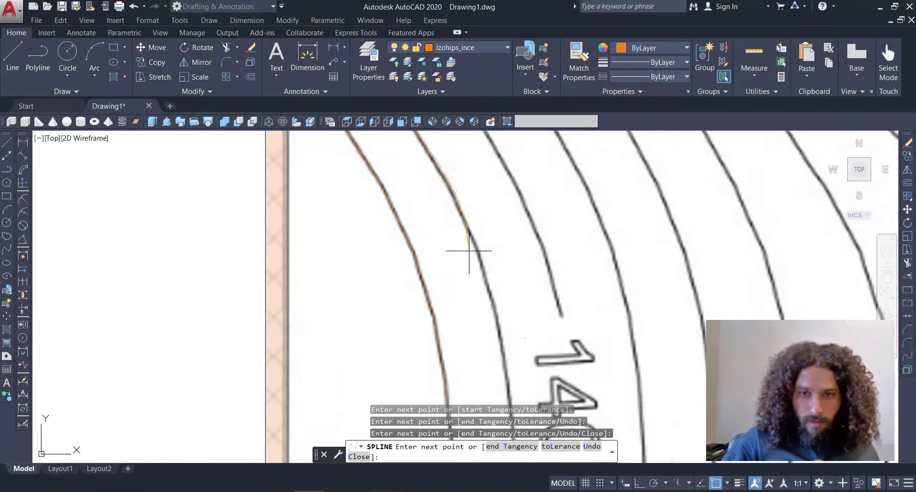
{"action": "left_click", "coordinate": [496, 358]}
{"action": "scroll", "coordinate": [507, 301], "scroll_direction": "up", "scroll_amount": 3}
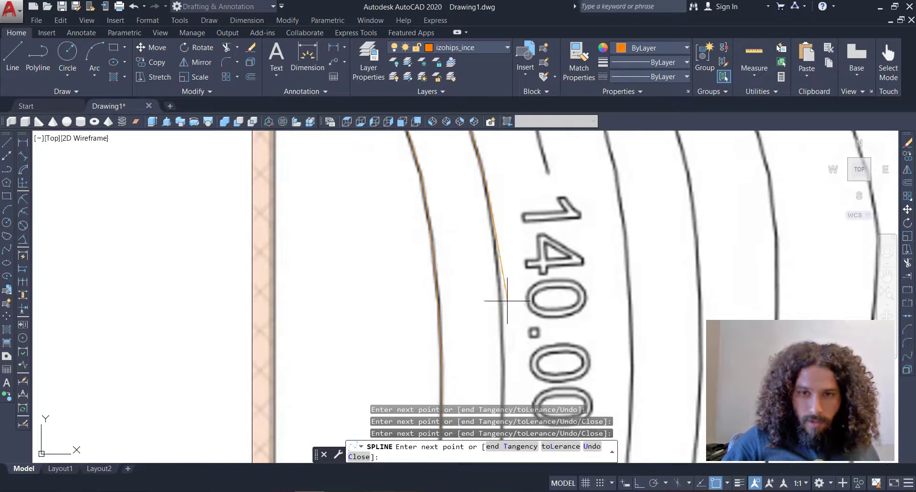
{"action": "left_click", "coordinate": [502, 376]}
{"action": "middle_click_drag", "start_coordinate": [476, 389], "coordinate": [467, 207]}
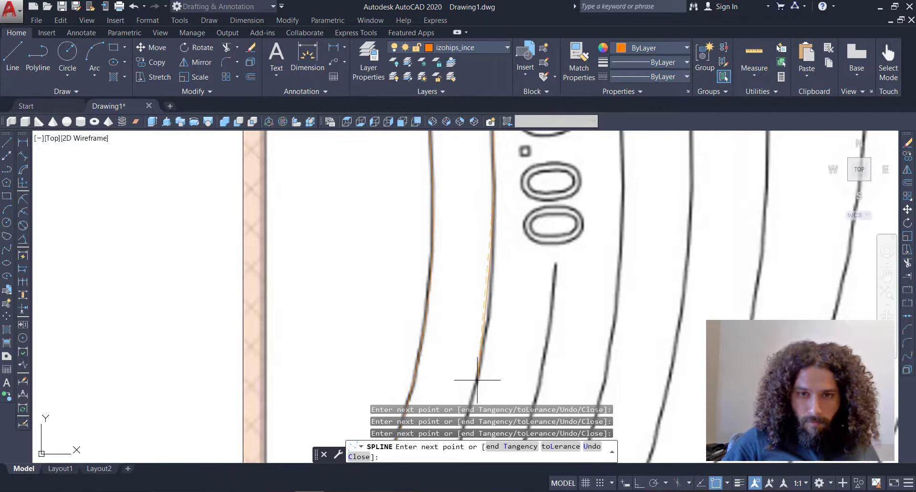
{"action": "left_click", "coordinate": [486, 320]}
{"action": "middle_click_drag", "start_coordinate": [451, 368], "coordinate": [491, 276]}
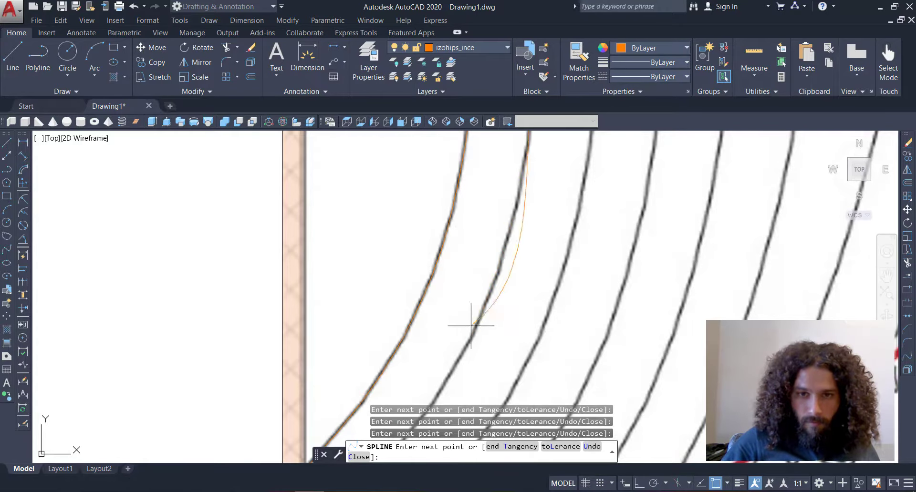
{"action": "middle_click_drag", "start_coordinate": [471, 326], "coordinate": [546, 169]}
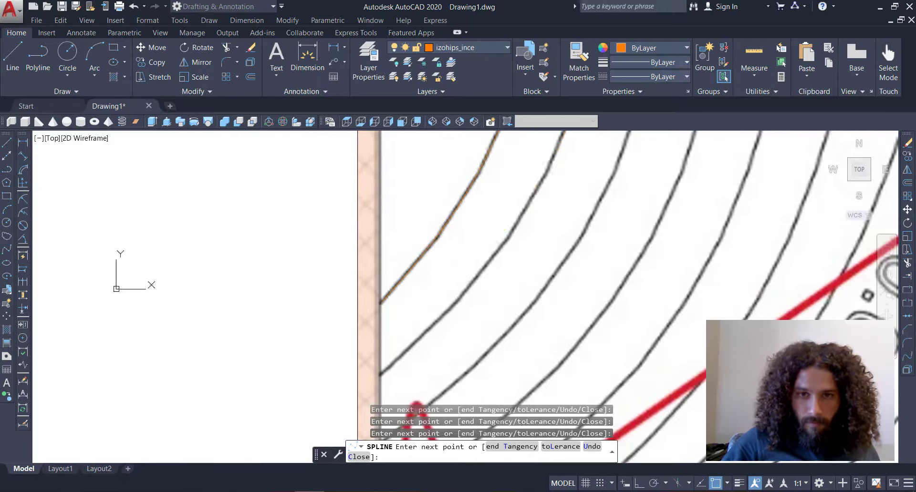
{"action": "left_click", "coordinate": [509, 234]}
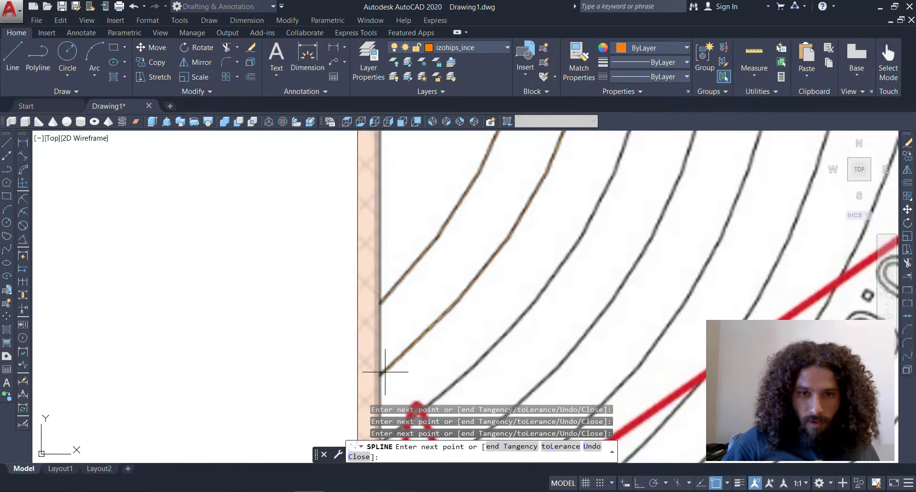
{"action": "key", "text": "Return"}
Step: Make izohips_kalin the current layer
{"action": "scroll", "coordinate": [475, 251], "scroll_direction": "down", "scroll_amount": 3}
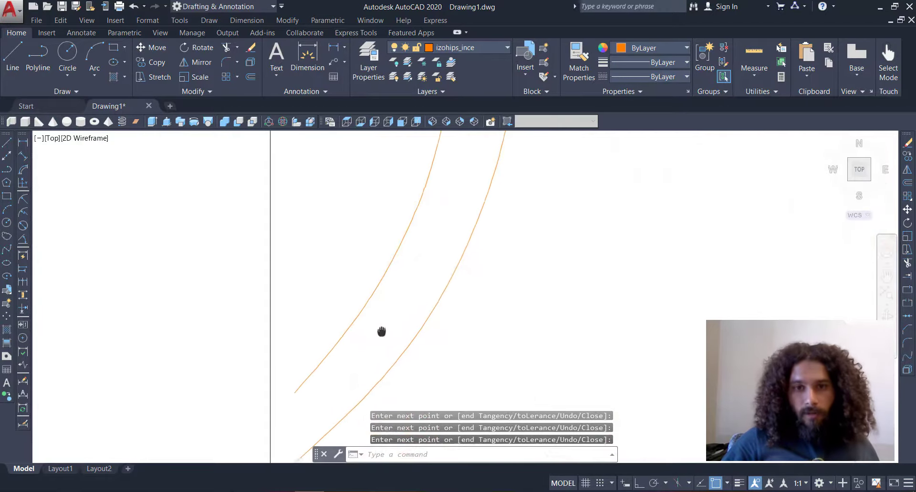
{"action": "middle_click_drag", "start_coordinate": [475, 251], "coordinate": [424, 239]}
{"action": "key", "text": "Return"}
{"action": "scroll", "coordinate": [415, 253], "scroll_direction": "up", "scroll_amount": 3}
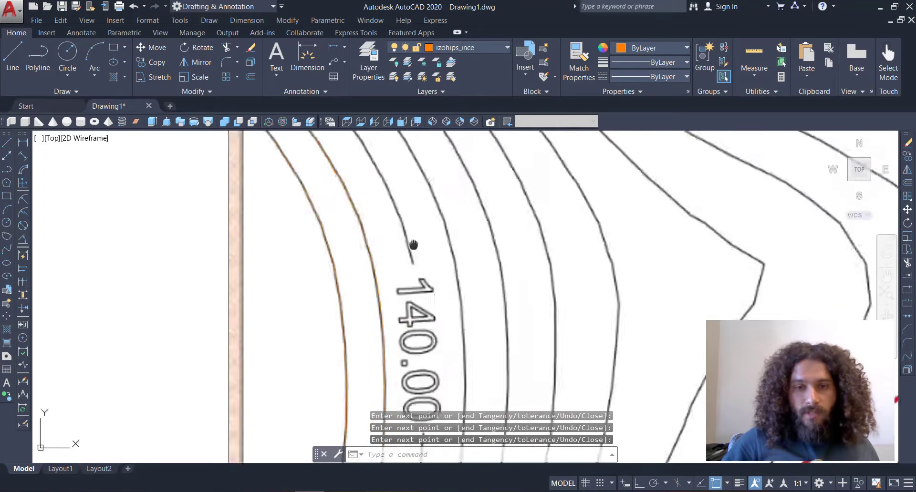
{"action": "left_click", "coordinate": [430, 302]}
{"action": "scroll", "coordinate": [443, 279], "scroll_direction": "down", "scroll_amount": 3}
{"action": "middle_click_drag", "start_coordinate": [443, 279], "coordinate": [447, 312]}
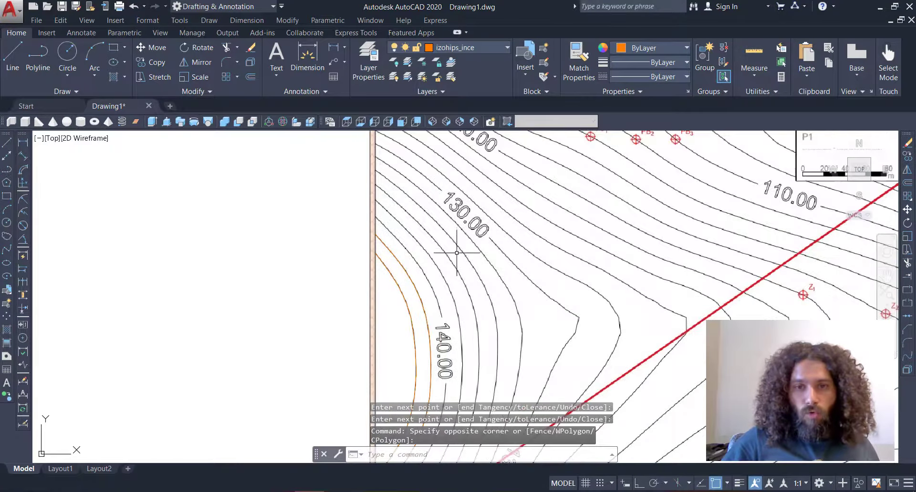
{"action": "left_click", "coordinate": [499, 45]}
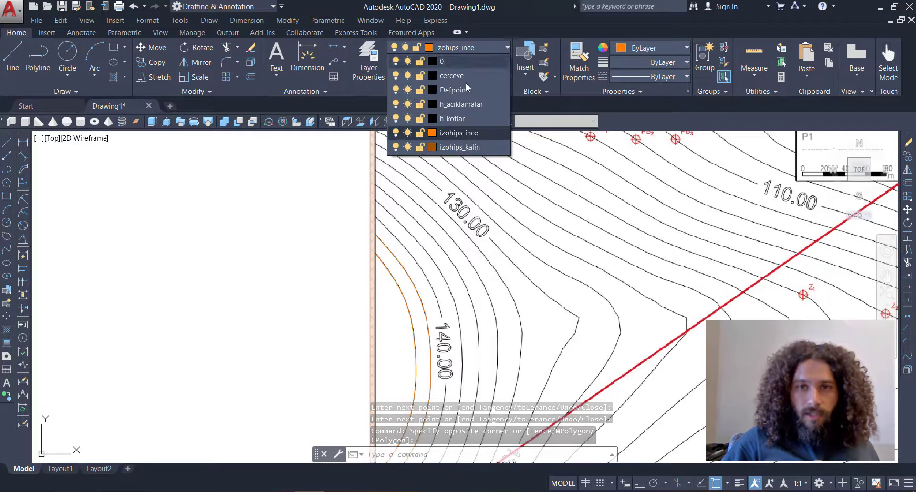
{"action": "left_click", "coordinate": [472, 147]}
{"action": "left_click", "coordinate": [303, 273]}
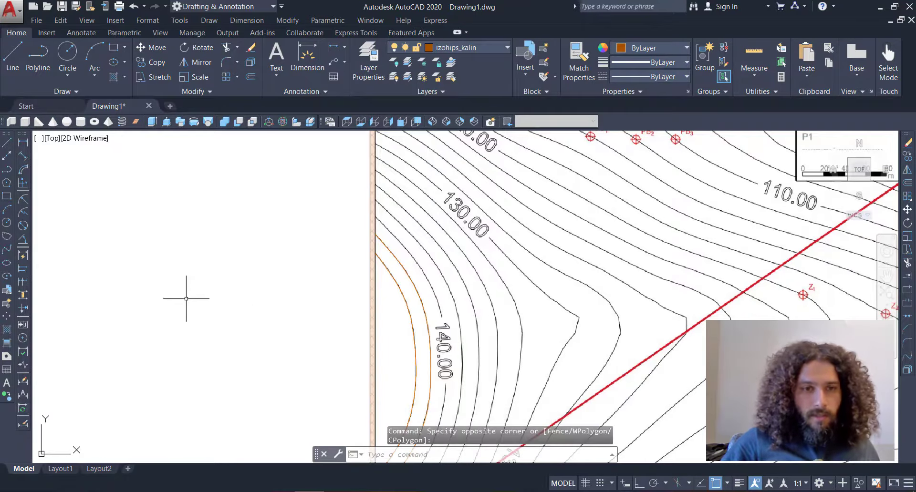
Step: Start a fit-point spline where the 140.00 contour's upper end meets the map's left frame and trace it down to the label
{"action": "type", "text": "SPL"}
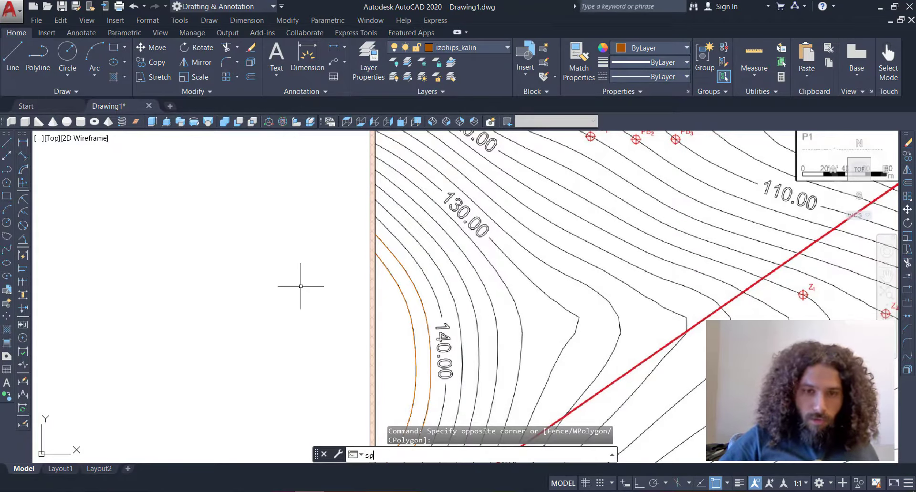
{"action": "key", "text": "Return"}
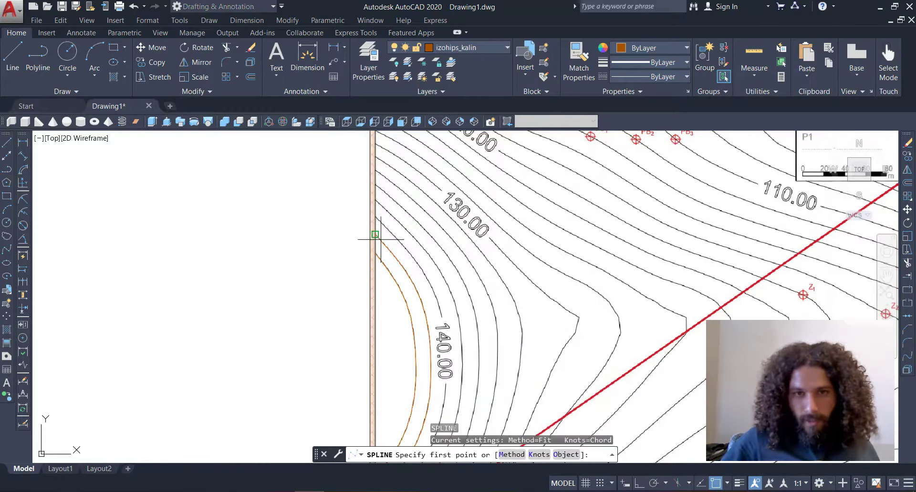
{"action": "scroll", "coordinate": [375, 235], "scroll_direction": "up", "scroll_amount": 5}
{"action": "scroll", "coordinate": [298, 166], "scroll_direction": "up", "scroll_amount": 3}
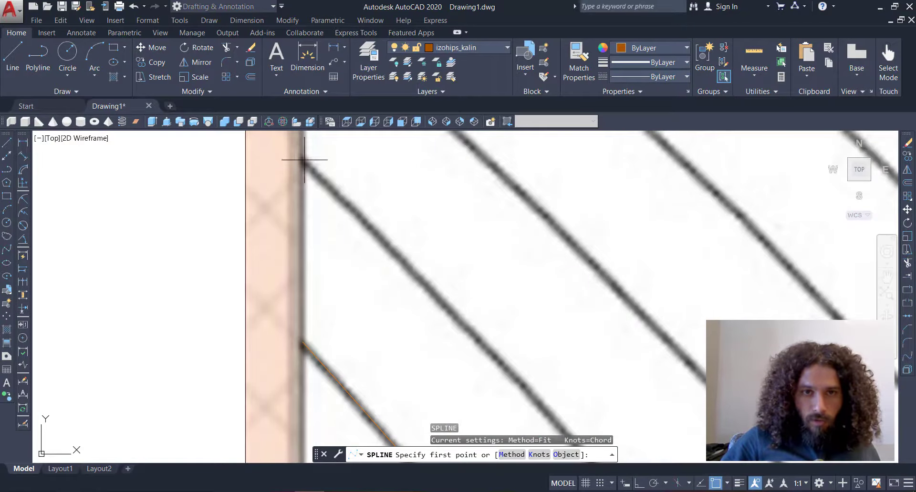
{"action": "left_click", "coordinate": [302, 160]}
{"action": "left_click", "coordinate": [419, 282]}
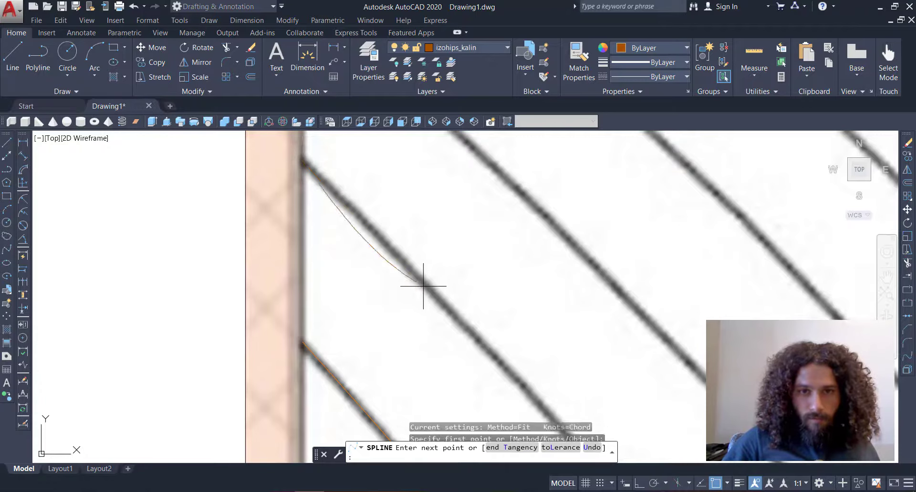
{"action": "left_click", "coordinate": [529, 395]}
{"action": "scroll", "coordinate": [515, 315], "scroll_direction": "down", "scroll_amount": 2}
{"action": "left_click", "coordinate": [582, 378]}
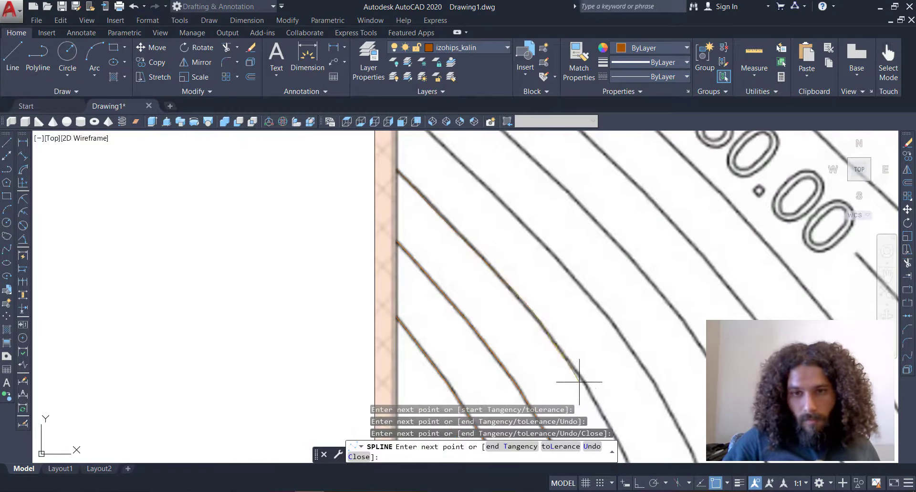
{"action": "middle_click_drag", "start_coordinate": [583, 379], "coordinate": [528, 255]}
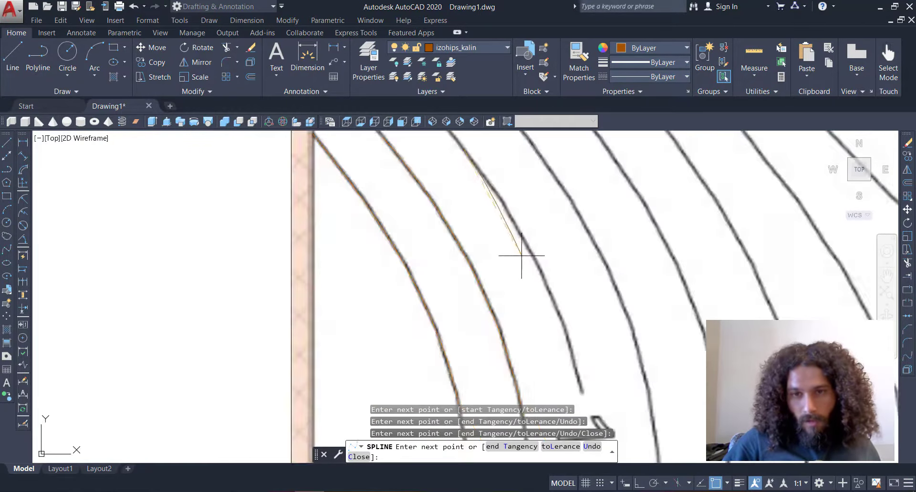
{"action": "left_click", "coordinate": [510, 215]}
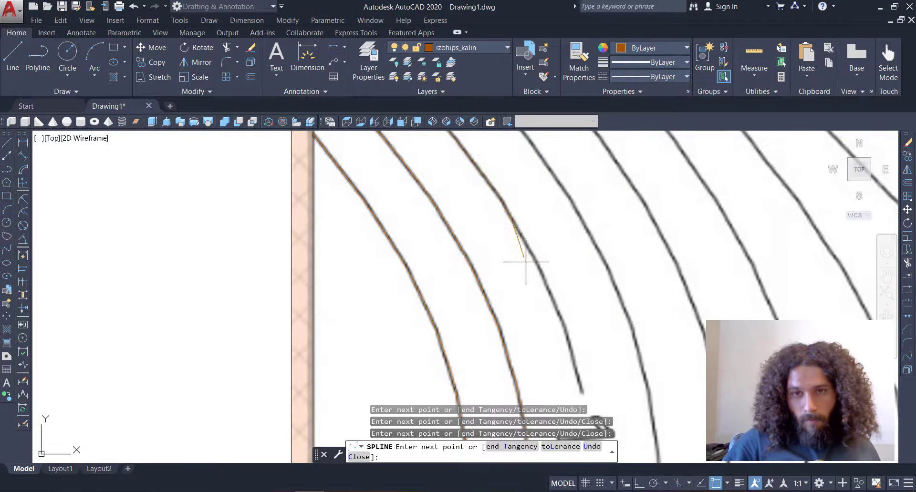
{"action": "left_click", "coordinate": [560, 314]}
{"action": "mouse_move", "coordinate": [583, 395]}
{"action": "middle_mouse_down"}
{"action": "mouse_move", "coordinate": [534, 309]}
{"action": "mouse_move", "coordinate": [514, 239]}
{"action": "middle_mouse_up"}
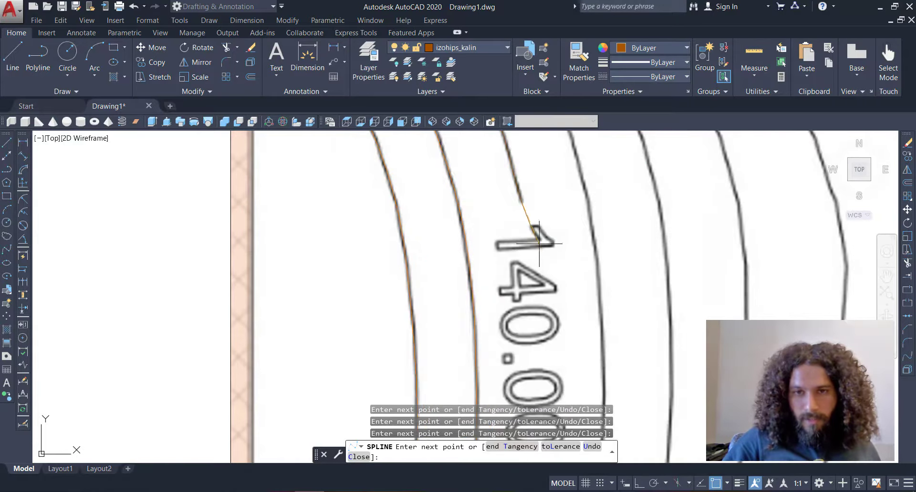
Step: Continue the spline through the 140.00 label and along the contour's lower part, ending it at the map's left frame
{"action": "scroll", "coordinate": [571, 214], "scroll_direction": "down", "scroll_amount": 3}
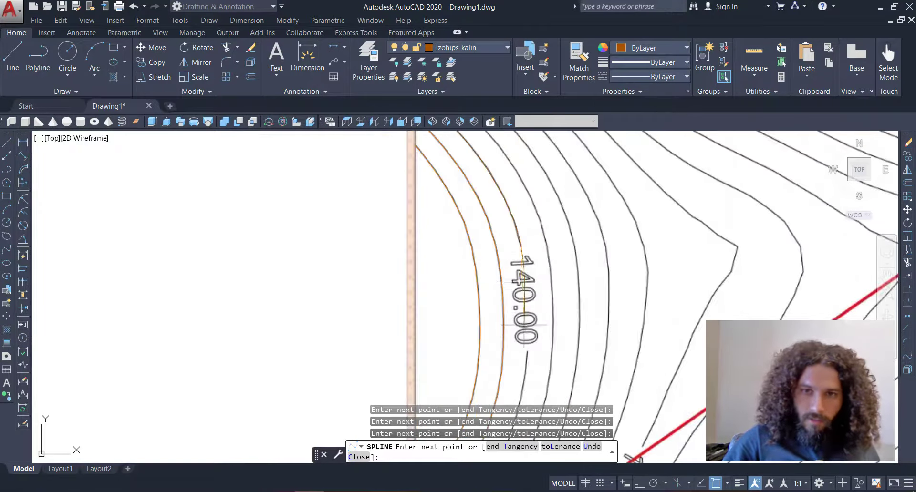
{"action": "middle_click_drag", "start_coordinate": [525, 377], "coordinate": [524, 327]}
{"action": "scroll", "coordinate": [521, 323], "scroll_direction": "up", "scroll_amount": 3}
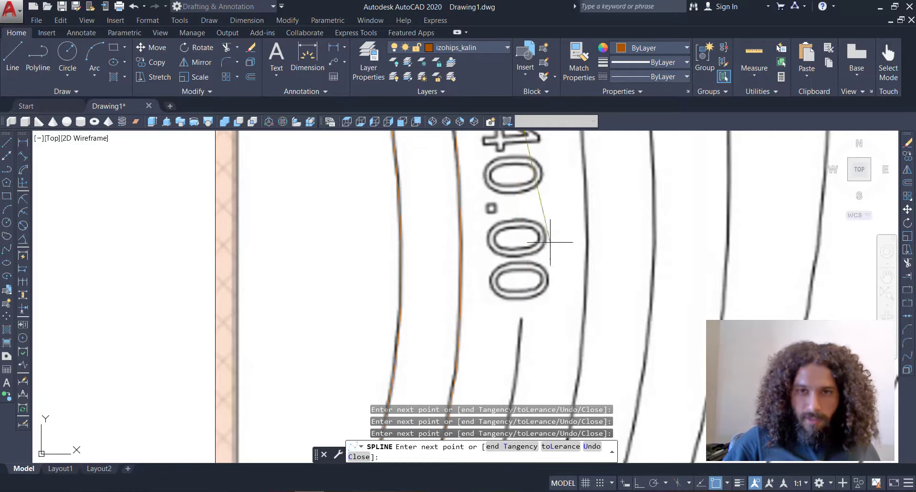
{"action": "middle_click_drag", "start_coordinate": [550, 242], "coordinate": [544, 304]}
{"action": "scroll", "coordinate": [544, 303], "scroll_direction": "down", "scroll_amount": 2}
{"action": "scroll", "coordinate": [528, 269], "scroll_direction": "up", "scroll_amount": 2}
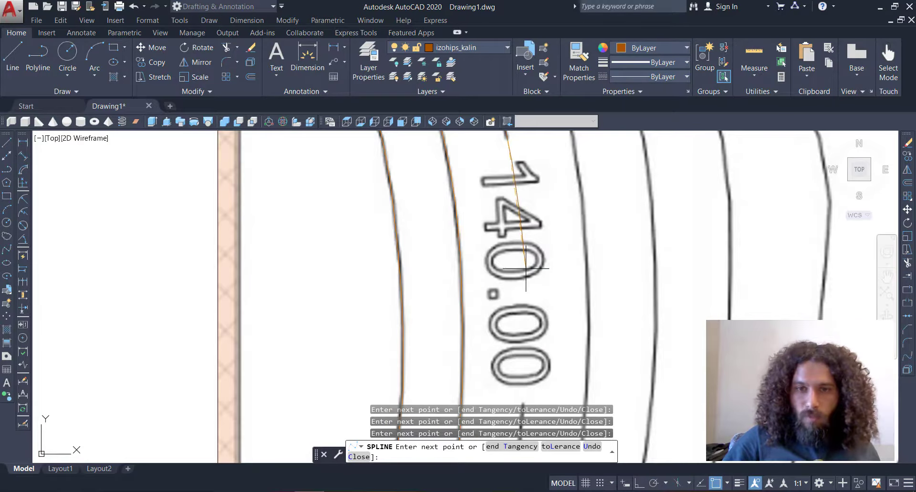
{"action": "middle_click_drag", "start_coordinate": [526, 330], "coordinate": [538, 196]}
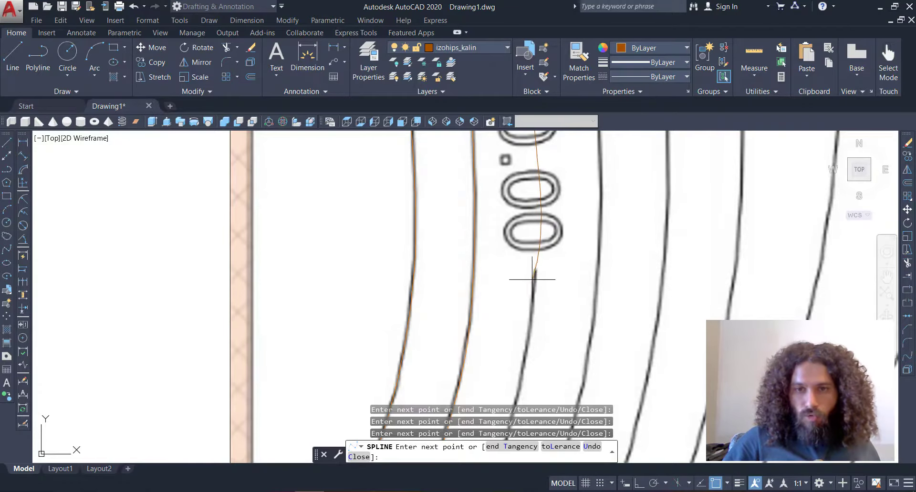
{"action": "scroll", "coordinate": [526, 304], "scroll_direction": "down", "scroll_amount": 3}
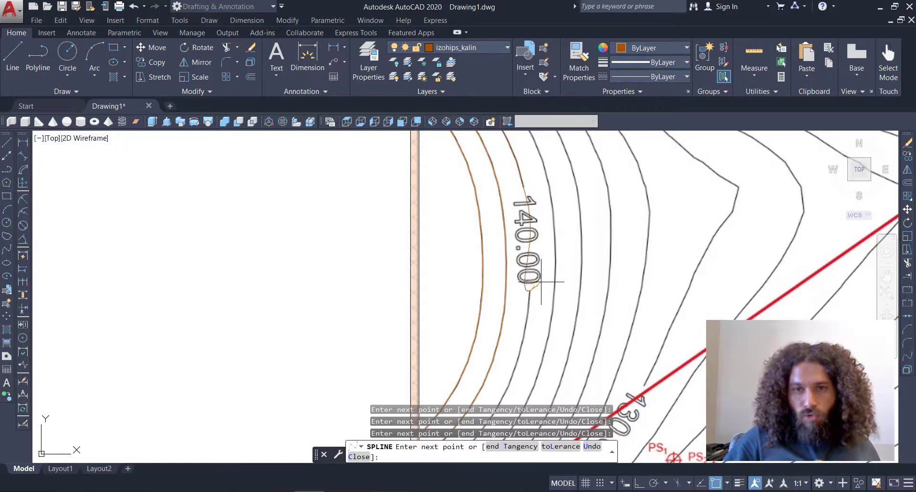
{"action": "scroll", "coordinate": [535, 273], "scroll_direction": "up", "scroll_amount": 4}
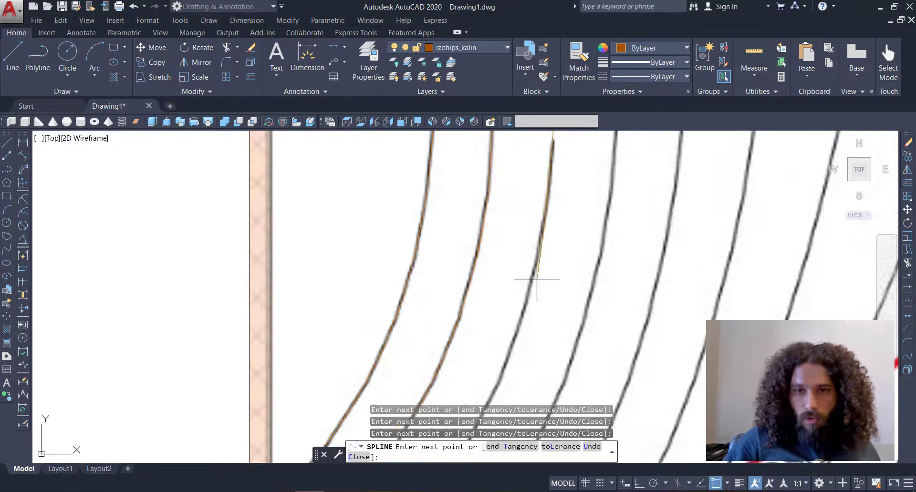
{"action": "middle_click_drag", "start_coordinate": [520, 329], "coordinate": [535, 241]}
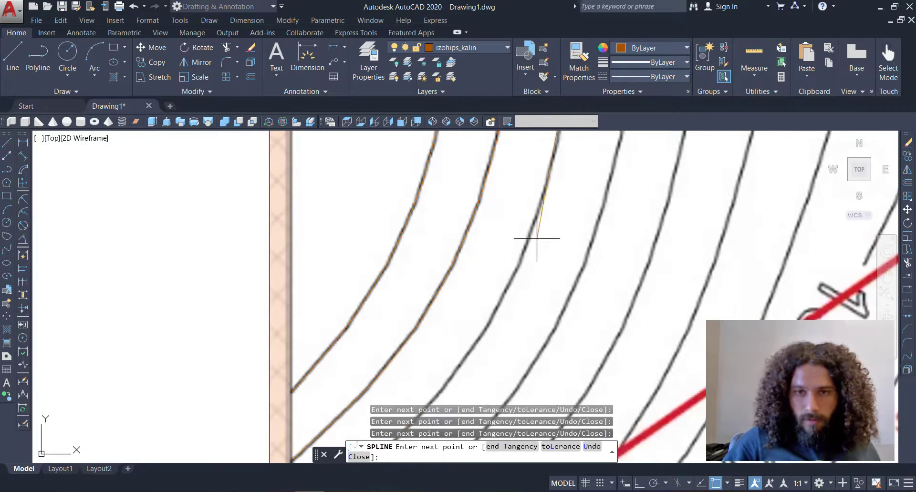
{"action": "scroll", "coordinate": [517, 267], "scroll_direction": "down", "scroll_amount": 3}
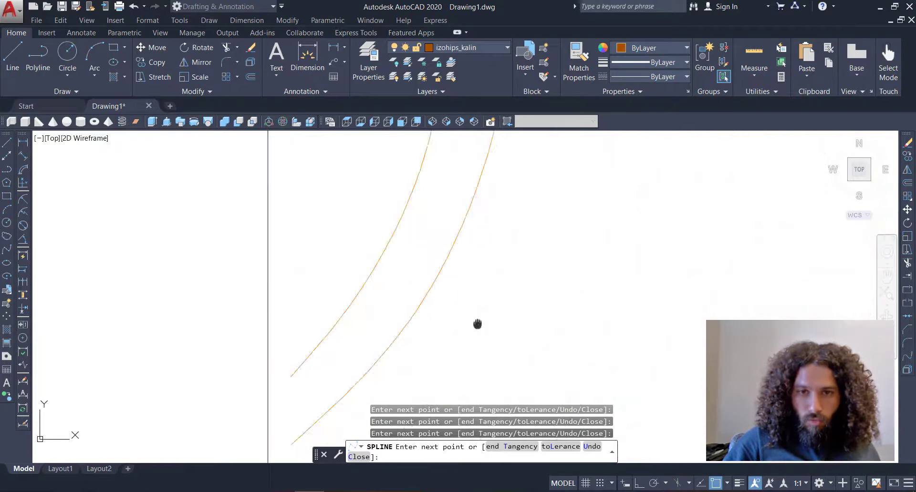
{"action": "scroll", "coordinate": [454, 272], "scroll_direction": "up", "scroll_amount": 3}
{"action": "scroll", "coordinate": [385, 311], "scroll_direction": "down", "scroll_amount": 3}
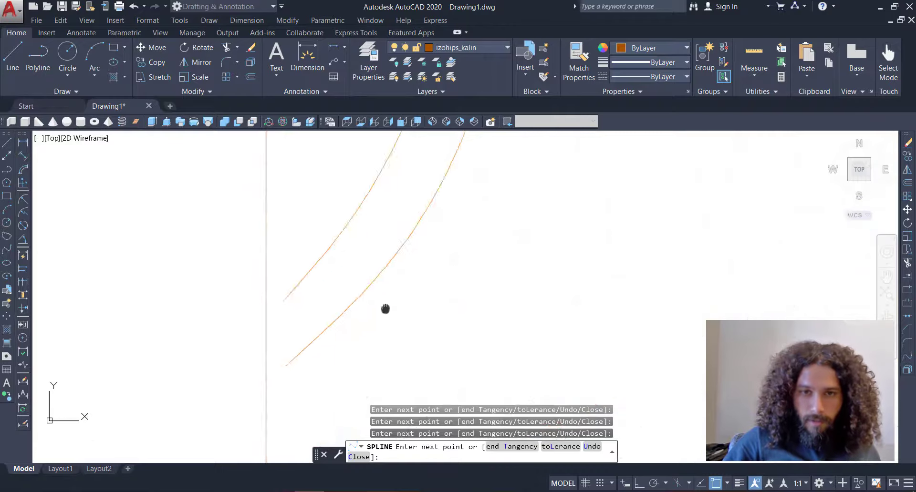
{"action": "scroll", "coordinate": [410, 286], "scroll_direction": "up", "scroll_amount": 3}
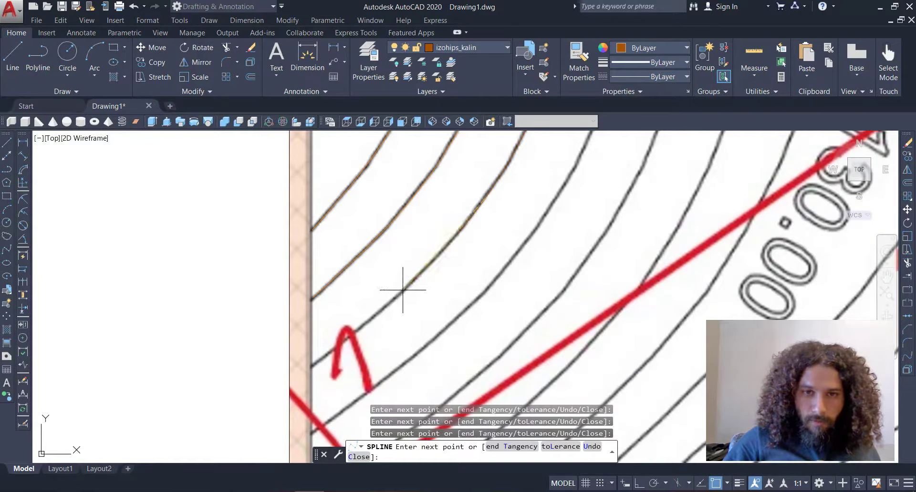
{"action": "left_click", "coordinate": [399, 294]}
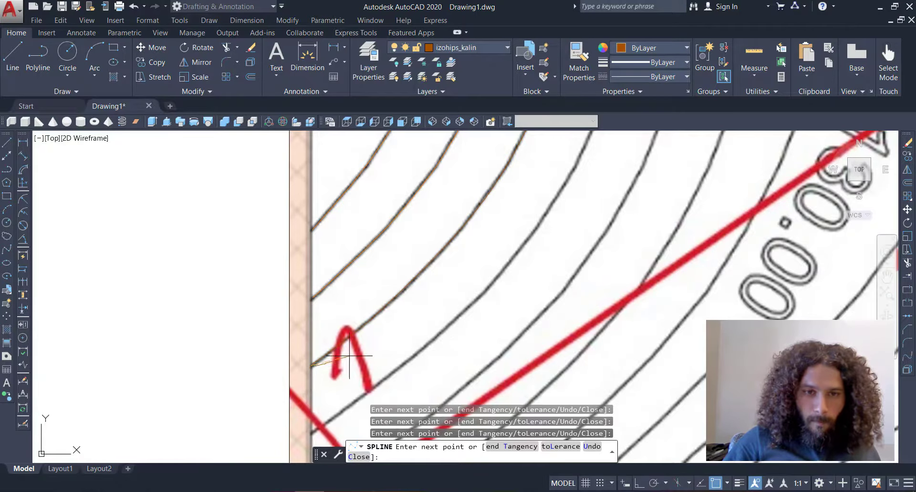
{"action": "key", "text": "Return"}
{"action": "middle_click_drag", "start_coordinate": [510, 266], "coordinate": [452, 323]}
{"action": "middle_click_drag", "start_coordinate": [485, 245], "coordinate": [448, 317]}
{"action": "scroll", "coordinate": [468, 284], "scroll_direction": "down", "scroll_amount": 4}
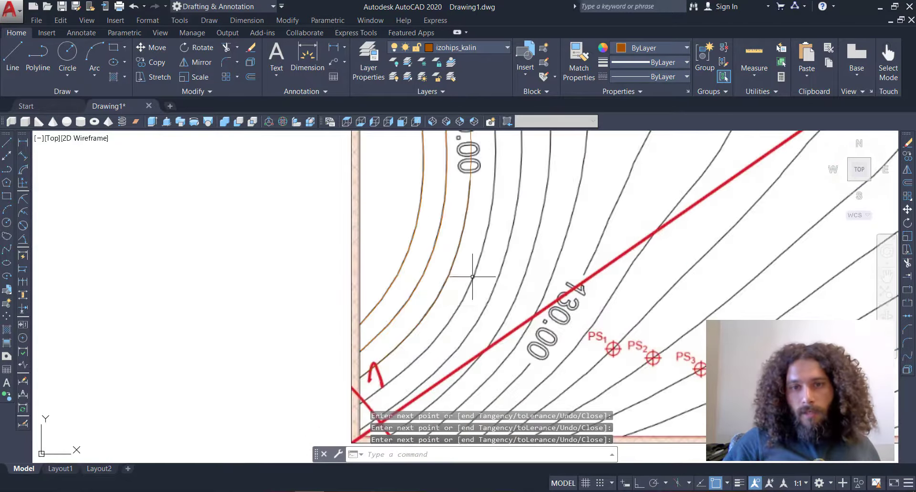
Step: Turn on lineweight display so the traced contours show their line thicknesses
{"action": "mouse_move", "coordinate": [472, 277]}
{"action": "middle_mouse_down"}
{"action": "mouse_move", "coordinate": [453, 333]}
{"action": "mouse_move", "coordinate": [423, 382]}
{"action": "mouse_move", "coordinate": [465, 343]}
{"action": "mouse_move", "coordinate": [486, 369]}
{"action": "middle_mouse_up"}
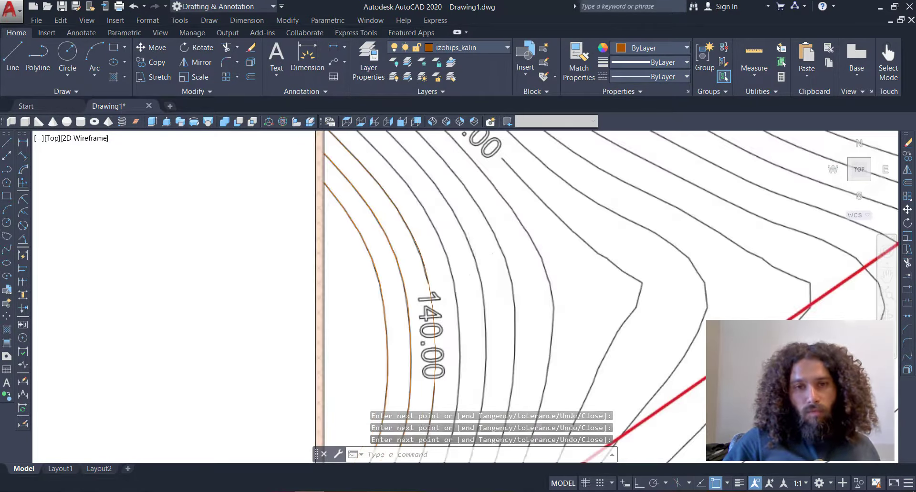
{"action": "middle_click_drag", "start_coordinate": [474, 245], "coordinate": [483, 275]}
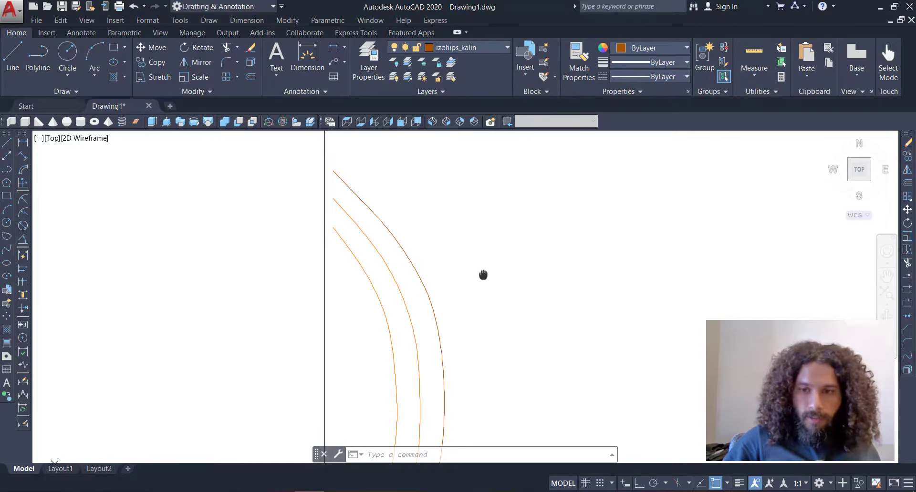
{"action": "middle_click_drag", "start_coordinate": [482, 275], "coordinate": [483, 275]}
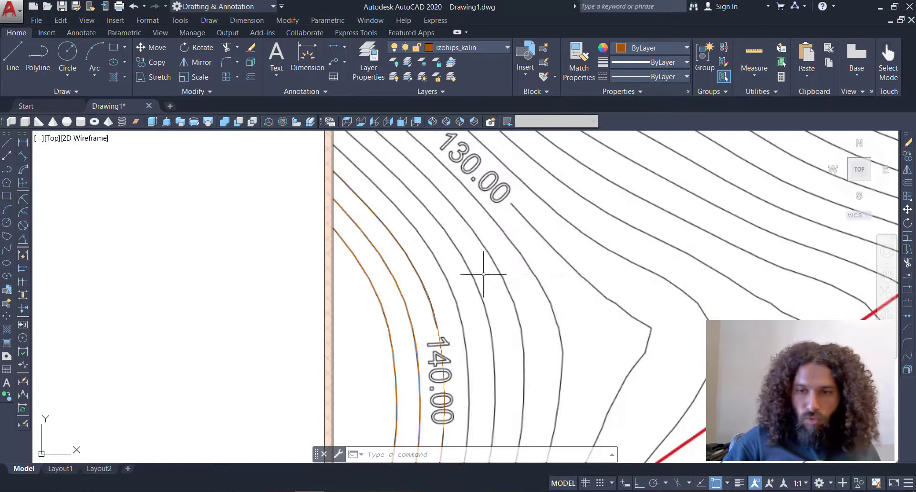
{"action": "left_click", "coordinate": [739, 483]}
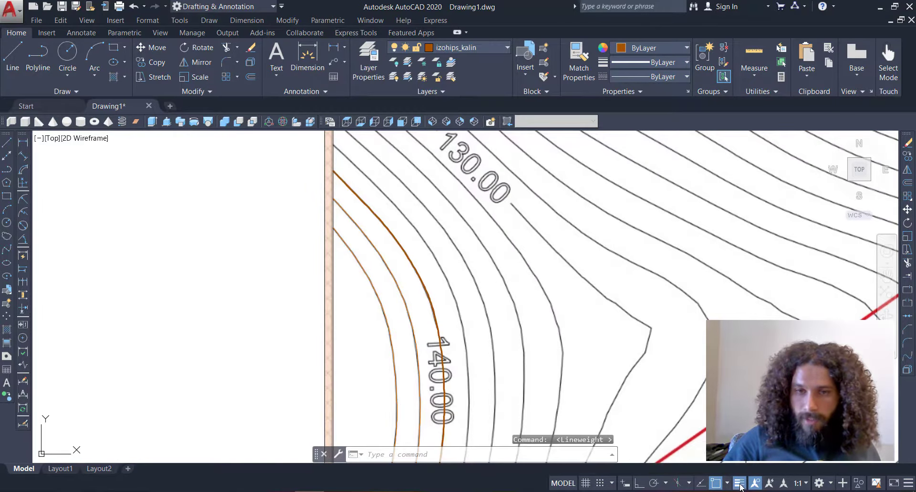
{"action": "mouse_move", "coordinate": [495, 254]}
{"action": "middle_mouse_down"}
{"action": "mouse_move", "coordinate": [509, 272]}
{"action": "mouse_move", "coordinate": [497, 249]}
{"action": "mouse_move", "coordinate": [499, 207]}
{"action": "mouse_move", "coordinate": [499, 242]}
{"action": "middle_mouse_up"}
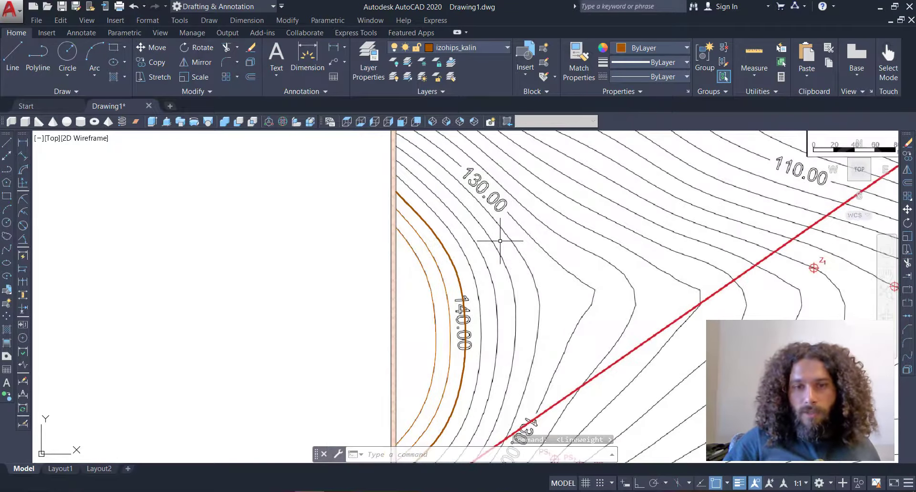
{"action": "middle_click_drag", "start_coordinate": [600, 245], "coordinate": [602, 245]}
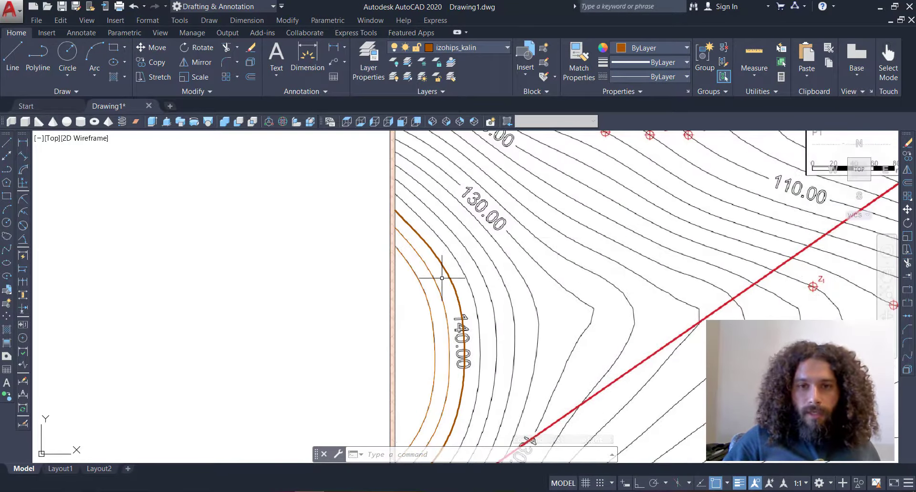
Step: Make izohips_ince the current layer
{"action": "left_click", "coordinate": [470, 248]}
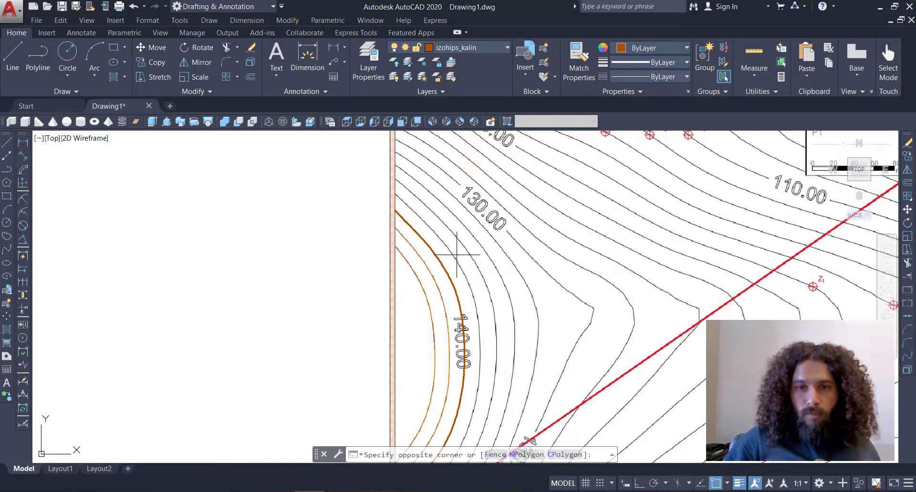
{"action": "left_click", "coordinate": [499, 45]}
{"action": "left_click", "coordinate": [448, 133]}
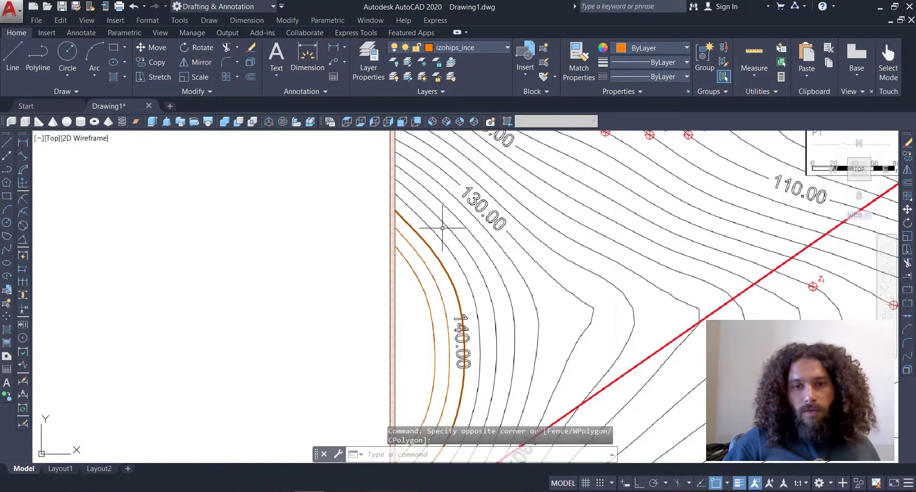
Step: Examine the untraced contours across the map, from the 120.00 and 130.00 labels to the lower-right corner
{"action": "middle_click_drag", "start_coordinate": [434, 189], "coordinate": [426, 227]}
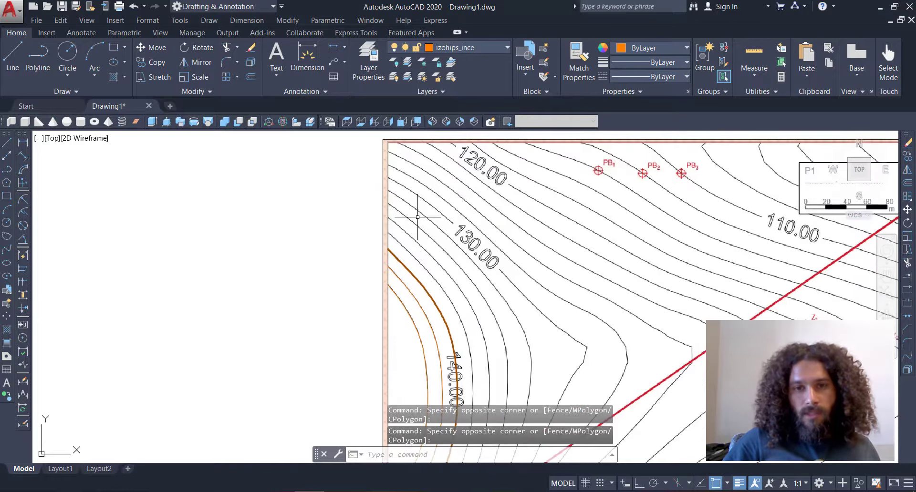
{"action": "scroll", "coordinate": [445, 247], "scroll_direction": "up", "scroll_amount": 3}
{"action": "scroll", "coordinate": [475, 287], "scroll_direction": "down", "scroll_amount": 3}
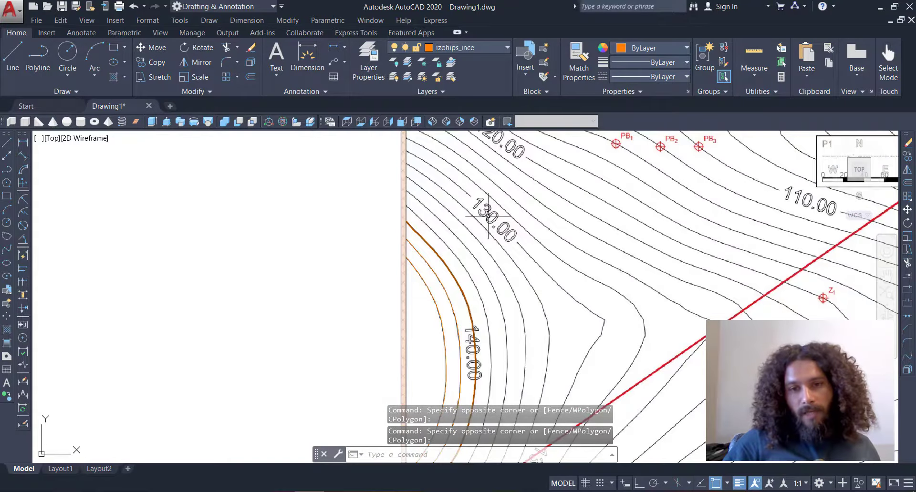
{"action": "middle_click_drag", "start_coordinate": [488, 215], "coordinate": [492, 287]}
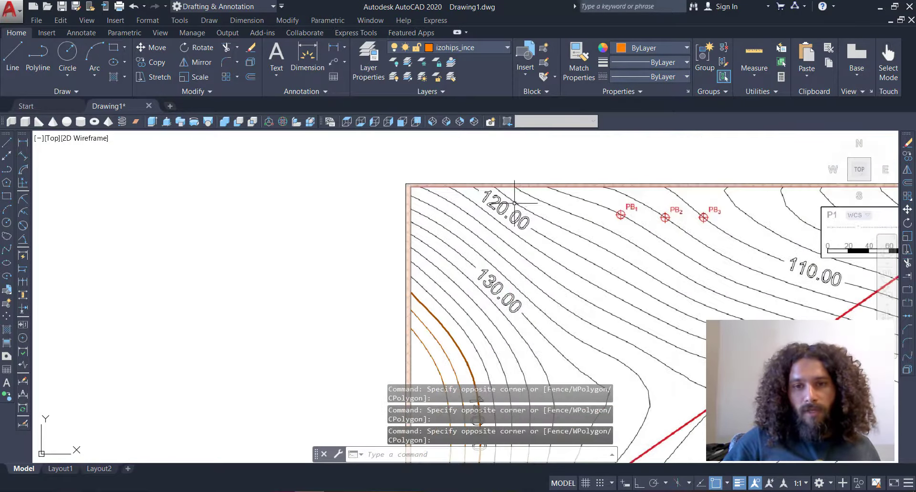
{"action": "mouse_move", "coordinate": [567, 306]}
{"action": "middle_mouse_down"}
{"action": "mouse_move", "coordinate": [513, 260]}
{"action": "mouse_move", "coordinate": [494, 220]}
{"action": "middle_mouse_up"}
{"action": "scroll", "coordinate": [495, 220], "scroll_direction": "down", "scroll_amount": 2}
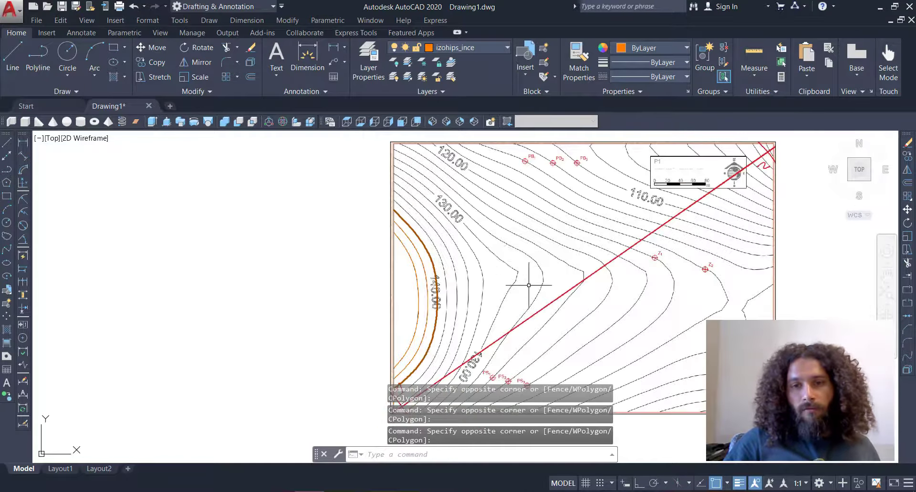
{"action": "mouse_move", "coordinate": [622, 345]}
{"action": "middle_mouse_down"}
{"action": "mouse_move", "coordinate": [541, 281]}
{"action": "mouse_move", "coordinate": [517, 276]}
{"action": "middle_mouse_up"}
{"action": "middle_click_drag", "start_coordinate": [550, 216], "coordinate": [525, 265]}
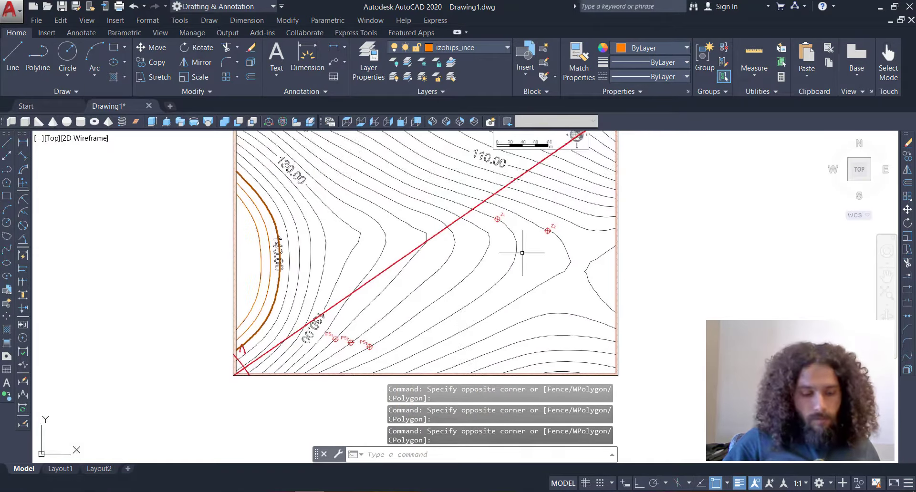
Step: Start a fit-point spline on the map's bottom frame at the contour just outside the small arc near the lower-right corner
{"action": "left_click", "coordinate": [5, 250]}
{"action": "scroll", "coordinate": [523, 383], "scroll_direction": "up", "scroll_amount": 8}
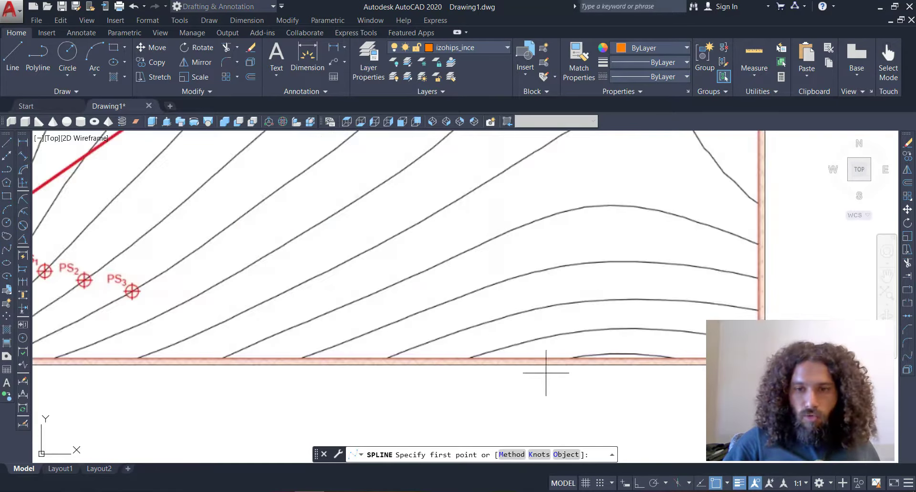
{"action": "scroll", "coordinate": [511, 333], "scroll_direction": "down", "scroll_amount": 5}
{"action": "scroll", "coordinate": [333, 286], "scroll_direction": "down", "scroll_amount": 3}
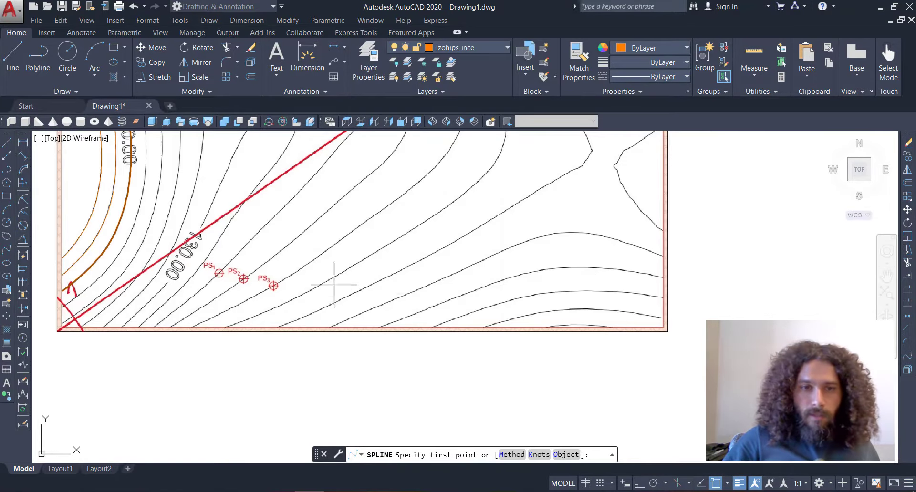
{"action": "scroll", "coordinate": [317, 348], "scroll_direction": "up", "scroll_amount": 3}
{"action": "scroll", "coordinate": [498, 309], "scroll_direction": "down", "scroll_amount": 2}
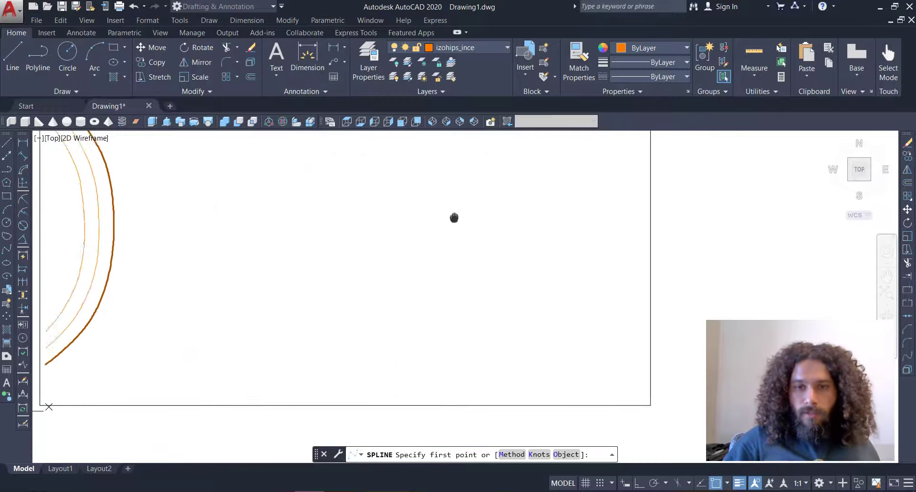
{"action": "scroll", "coordinate": [446, 303], "scroll_direction": "up", "scroll_amount": 6}
{"action": "scroll", "coordinate": [363, 302], "scroll_direction": "up", "scroll_amount": 2}
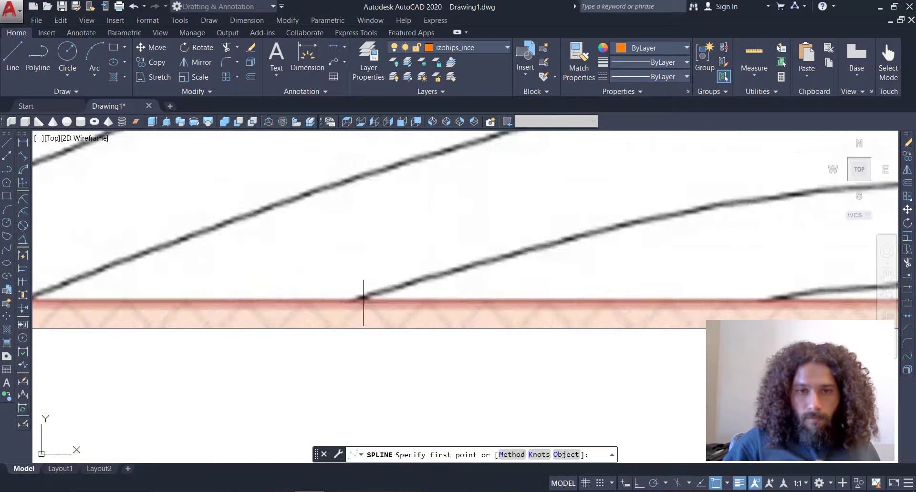
{"action": "left_click", "coordinate": [358, 300]}
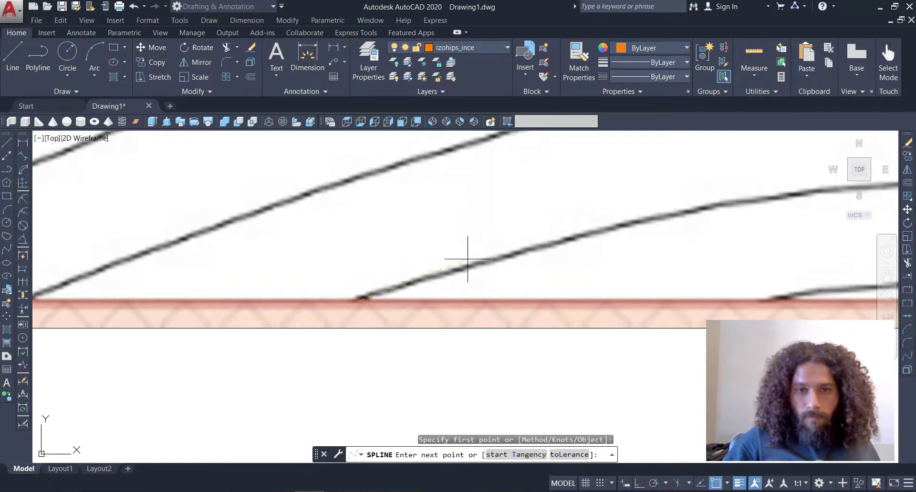
{"action": "left_click", "coordinate": [492, 258]}
Step: Continue the spline along the contour over its crest and end it at the map's right frame
{"action": "middle_click_drag", "start_coordinate": [640, 210], "coordinate": [409, 241]}
{"action": "left_click", "coordinate": [396, 241]}
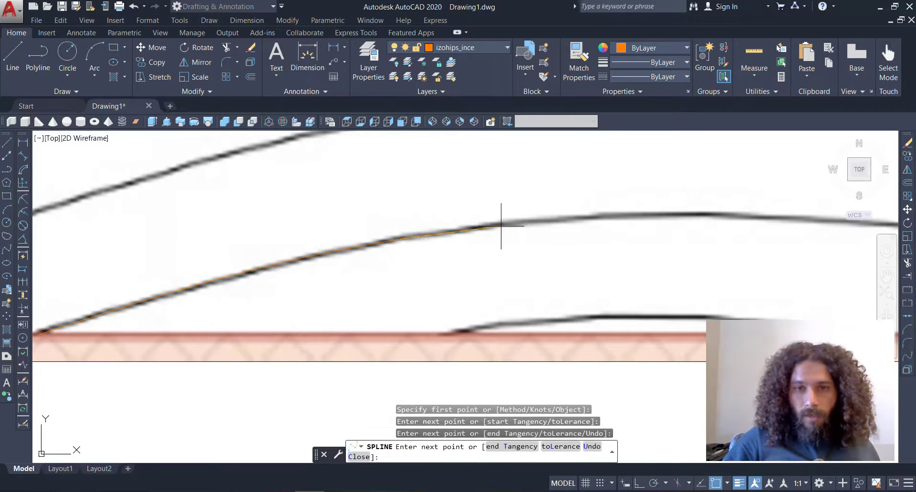
{"action": "left_click", "coordinate": [503, 225]}
{"action": "left_click", "coordinate": [611, 216]}
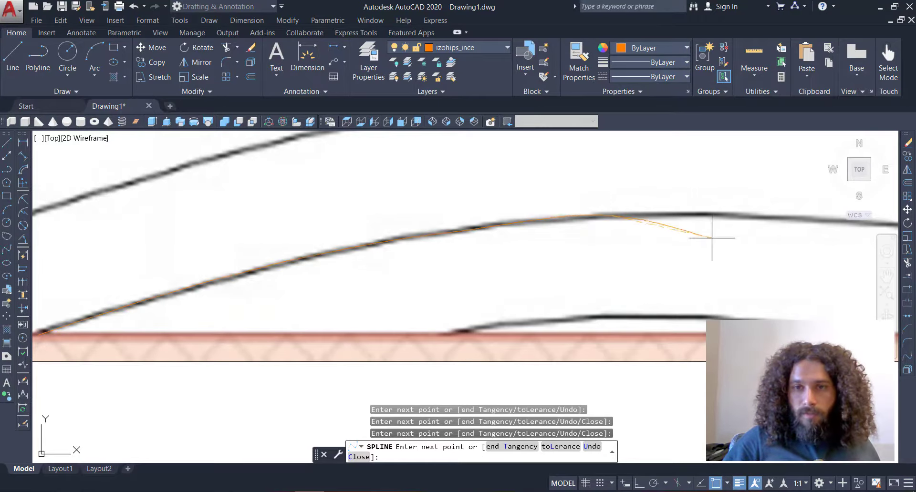
{"action": "middle_click_drag", "start_coordinate": [713, 241], "coordinate": [346, 255]}
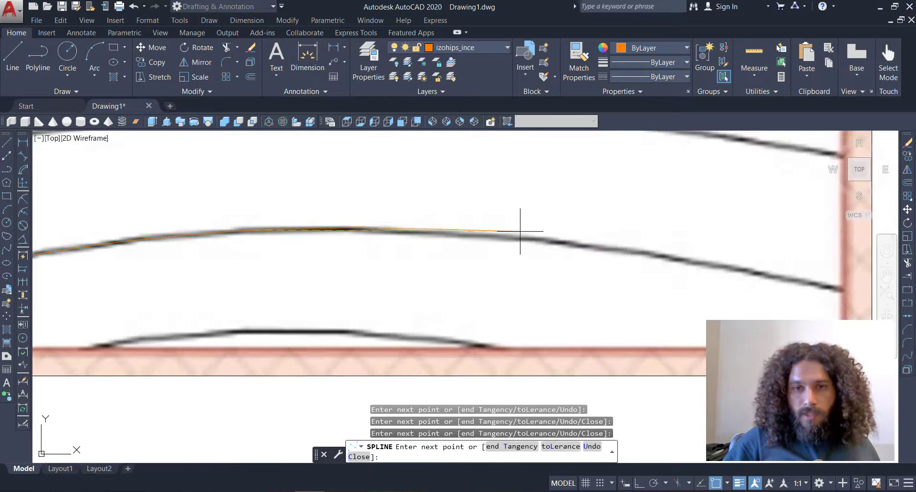
{"action": "left_click", "coordinate": [547, 242]}
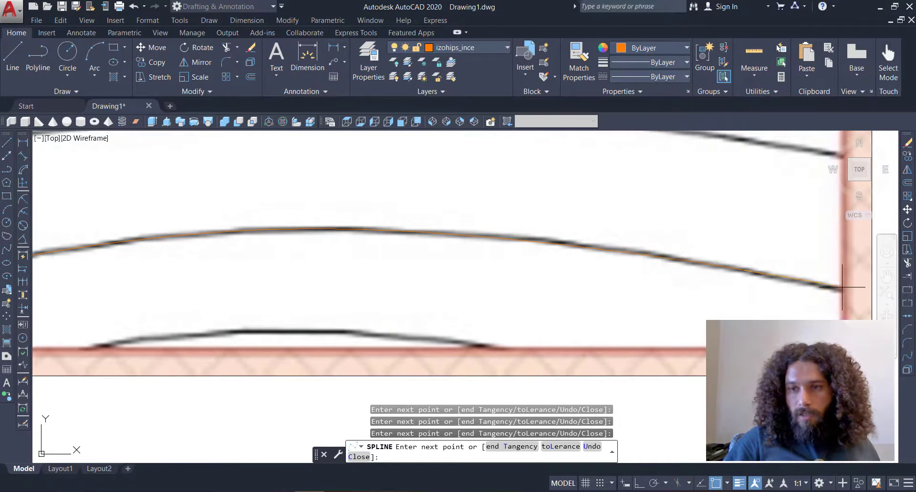
{"action": "key", "text": "Return"}
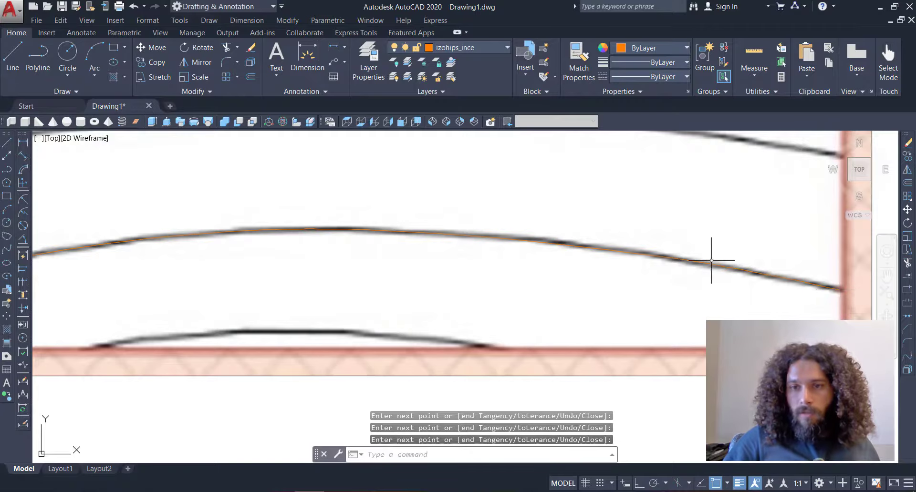
Step: Start a fit-point spline where the contour through PB2 meets the map's top frame and trace its first stretch
{"action": "middle_click_drag", "start_coordinate": [711, 259], "coordinate": [707, 344]}
{"action": "scroll", "coordinate": [682, 190], "scroll_direction": "down", "scroll_amount": 5}
{"action": "middle_click_drag", "start_coordinate": [682, 191], "coordinate": [685, 366]}
{"action": "scroll", "coordinate": [654, 160], "scroll_direction": "down", "scroll_amount": 3}
{"action": "mouse_move", "coordinate": [654, 160]}
{"action": "middle_mouse_down"}
{"action": "mouse_move", "coordinate": [666, 275]}
{"action": "mouse_move", "coordinate": [654, 358]}
{"action": "mouse_move", "coordinate": [664, 390]}
{"action": "middle_mouse_up"}
{"action": "scroll", "coordinate": [519, 297], "scroll_direction": "up", "scroll_amount": 2}
{"action": "middle_click_drag", "start_coordinate": [519, 297], "coordinate": [520, 247]}
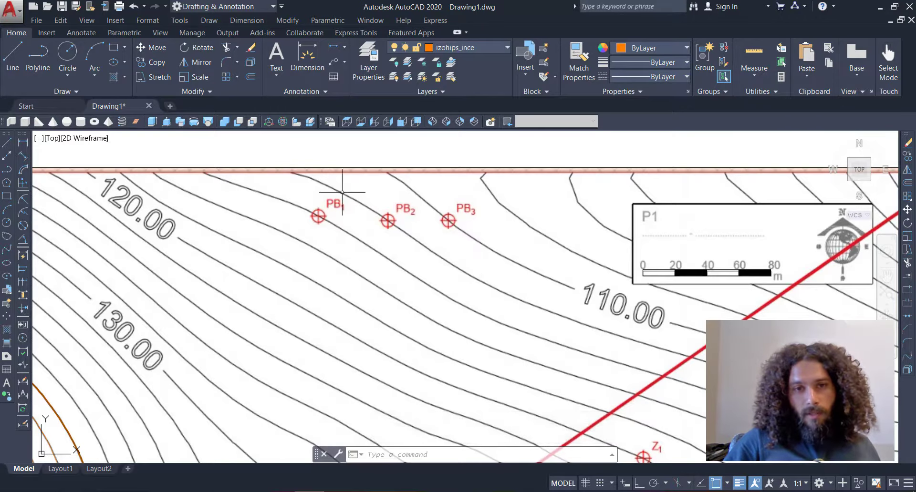
{"action": "key", "text": "Return"}
{"action": "scroll", "coordinate": [328, 194], "scroll_direction": "up", "scroll_amount": 5}
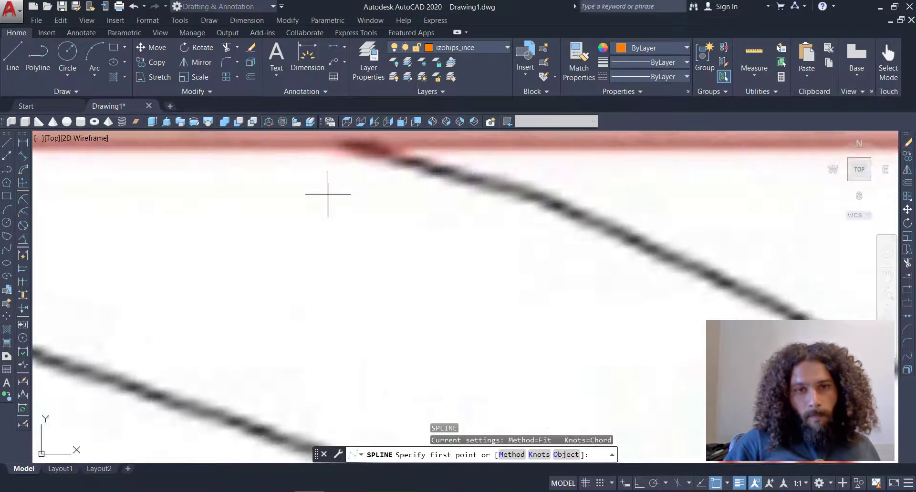
{"action": "left_click", "coordinate": [358, 143]}
{"action": "left_click", "coordinate": [584, 220]}
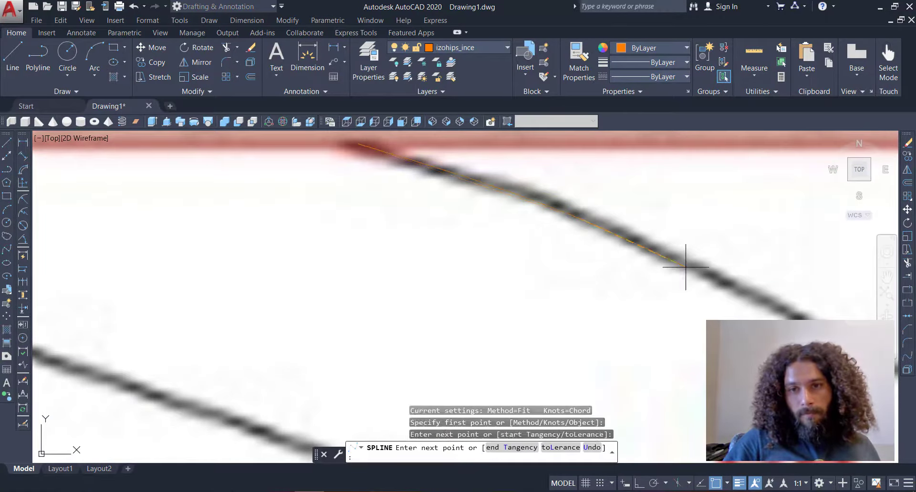
{"action": "left_click", "coordinate": [795, 319]}
{"action": "scroll", "coordinate": [795, 319], "scroll_direction": "down", "scroll_amount": 3}
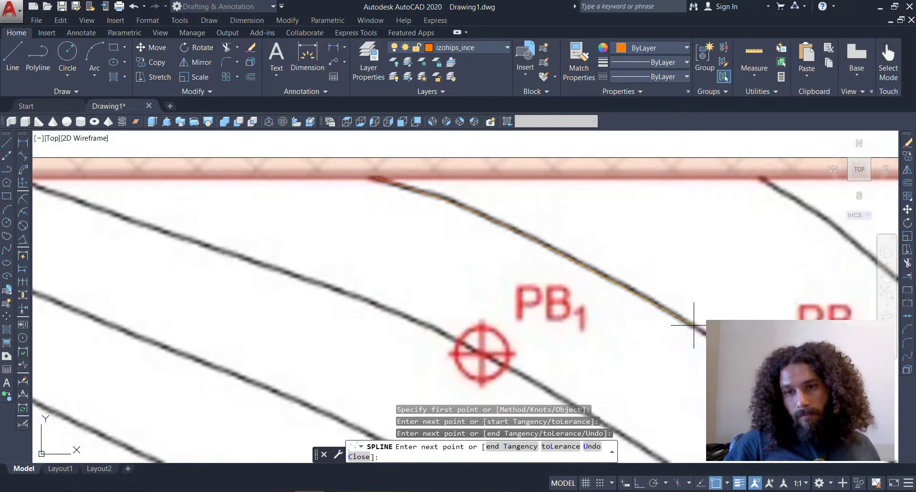
Step: Continue the spline through the PB2 marker and along the contour, ending it short of the 110.00 label
{"action": "left_click", "coordinate": [694, 325]}
{"action": "middle_click_drag", "start_coordinate": [705, 361], "coordinate": [443, 239]}
{"action": "left_click", "coordinate": [600, 320]}
{"action": "middle_click_drag", "start_coordinate": [620, 330], "coordinate": [394, 160]}
{"action": "left_click", "coordinate": [536, 262]}
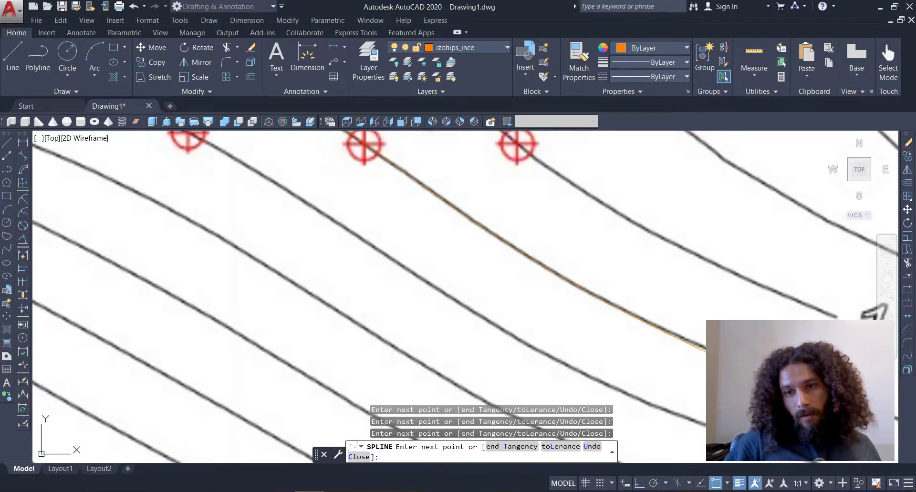
{"action": "key", "text": "Return"}
Step: Make izohips_kalin the current layer
{"action": "middle_click_drag", "start_coordinate": [796, 321], "coordinate": [758, 316]}
{"action": "scroll", "coordinate": [757, 315], "scroll_direction": "down", "scroll_amount": 4}
{"action": "middle_click_drag", "start_coordinate": [697, 262], "coordinate": [696, 302]}
{"action": "middle_click_drag", "start_coordinate": [772, 343], "coordinate": [684, 296]}
{"action": "middle_click_drag", "start_coordinate": [727, 321], "coordinate": [595, 299]}
{"action": "scroll", "coordinate": [621, 298], "scroll_direction": "up", "scroll_amount": 2}
{"action": "scroll", "coordinate": [596, 299], "scroll_direction": "down", "scroll_amount": 4}
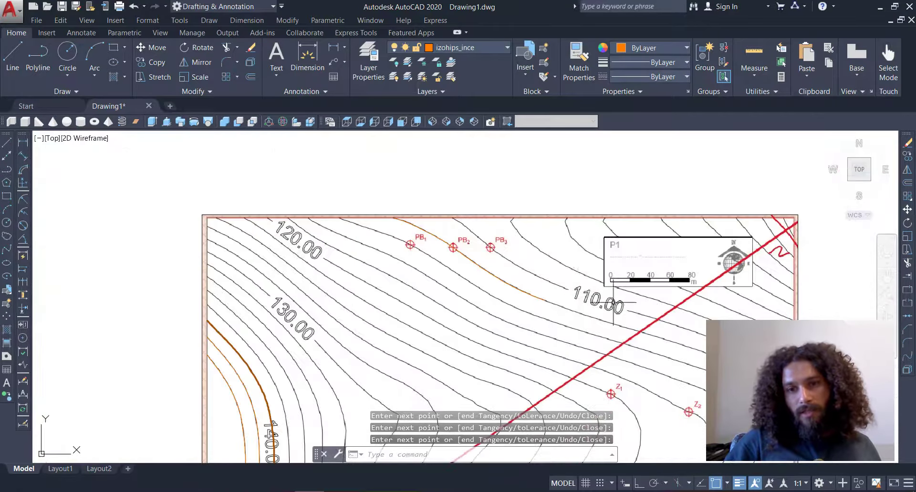
{"action": "left_click", "coordinate": [501, 47]}
{"action": "left_click", "coordinate": [452, 149]}
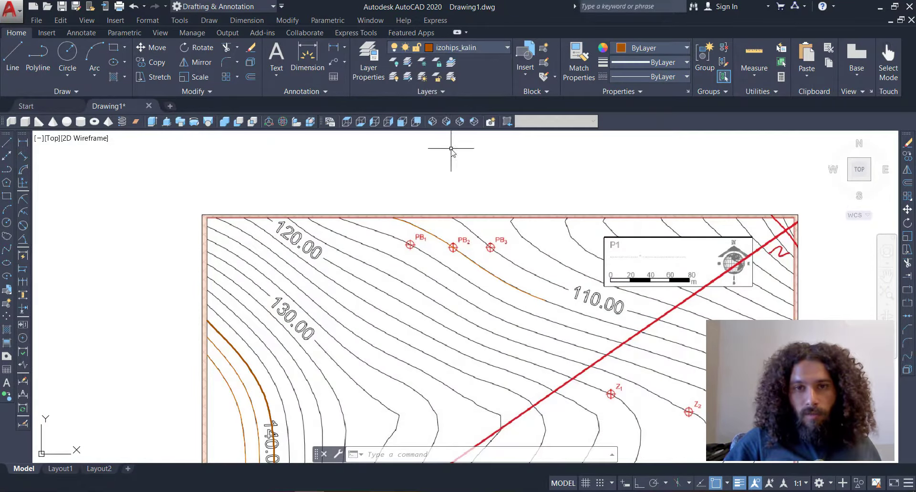
{"action": "type", "text": "apl"}
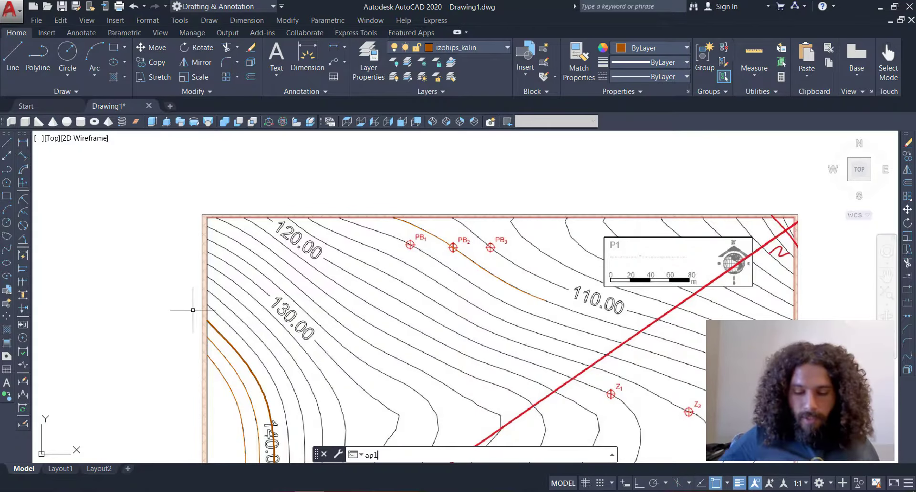
{"action": "type", "text": "ay"}
{"action": "key", "text": "Return"}
{"action": "scroll", "coordinate": [459, 225], "scroll_direction": "up", "scroll_amount": 8}
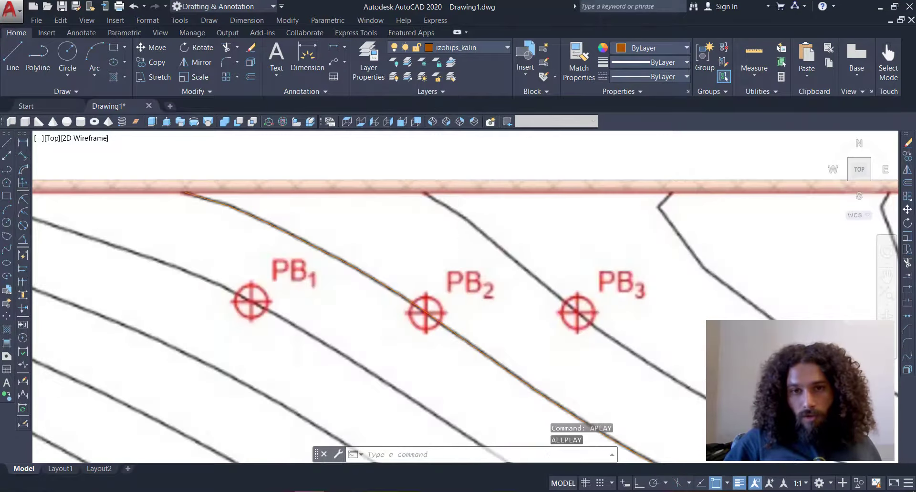
{"action": "left_click", "coordinate": [429, 215]}
{"action": "left_click", "coordinate": [354, 263]}
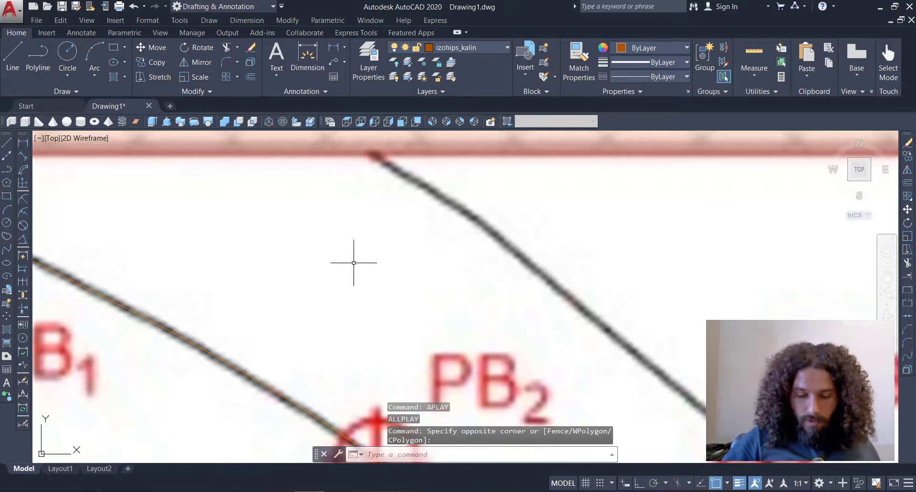
{"action": "type", "text": "apl"}
{"action": "key", "text": "Return"}
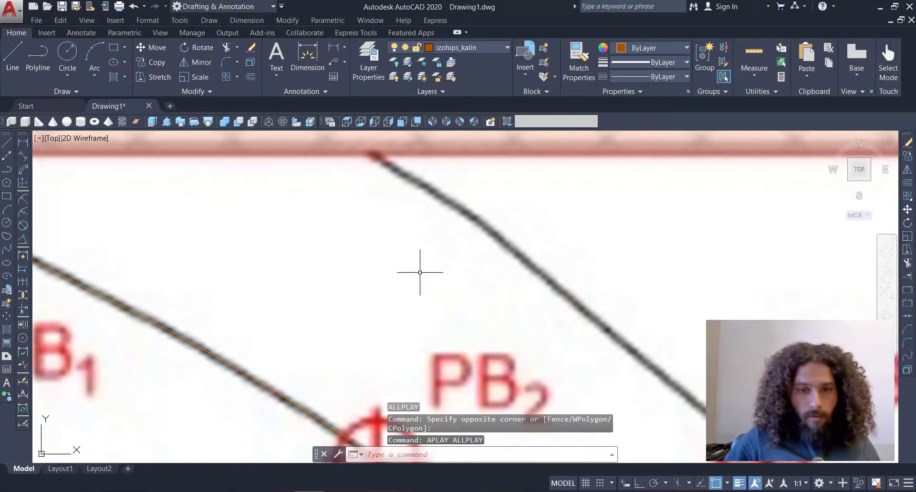
{"action": "key", "text": "Escape"}
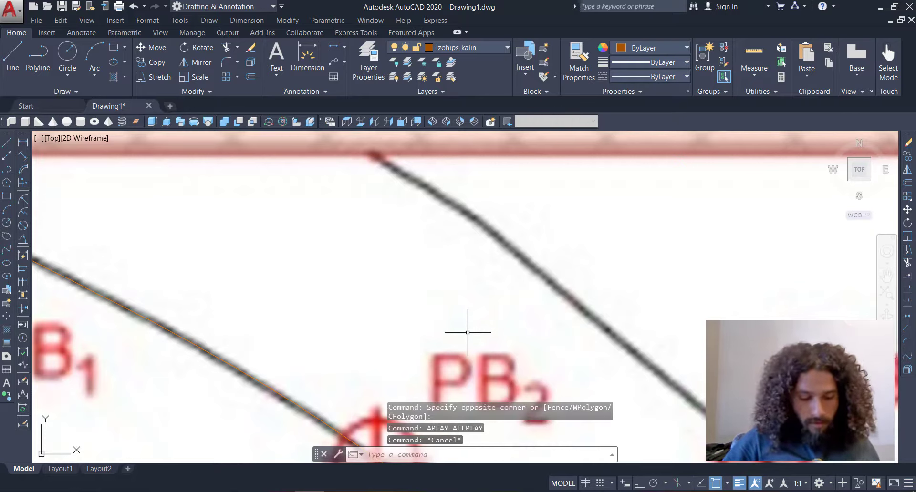
Step: Start a fit-point spline where the contour through PB3 meets the map's top frame and trace its first stretch
{"action": "type", "text": "spl"}
{"action": "key", "text": "Return"}
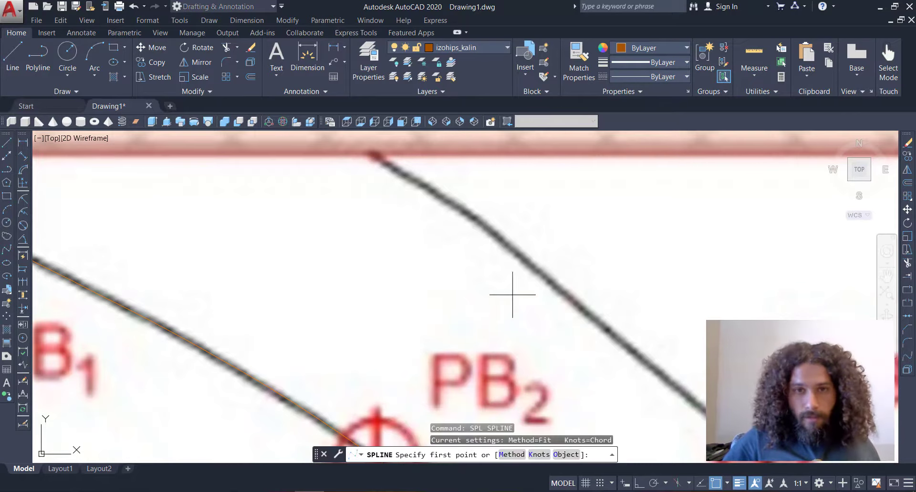
{"action": "left_click", "coordinate": [377, 154]}
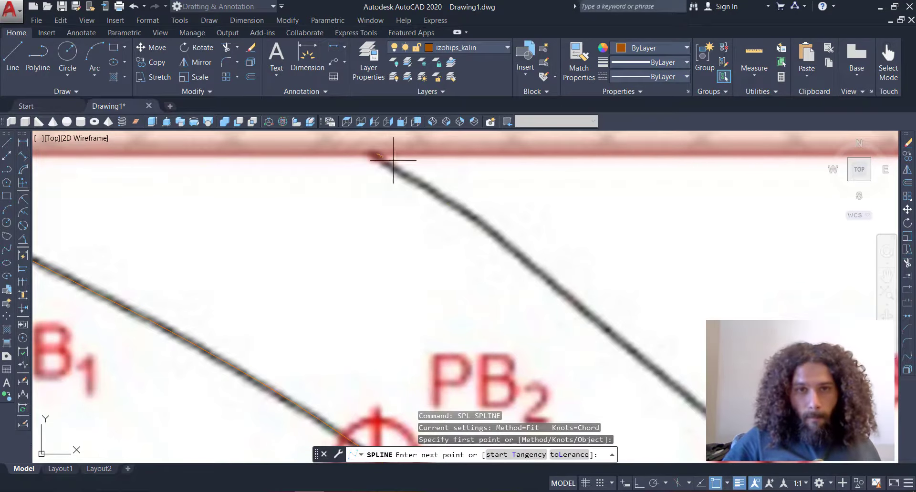
{"action": "left_click", "coordinate": [477, 225]}
{"action": "left_click", "coordinate": [639, 358]}
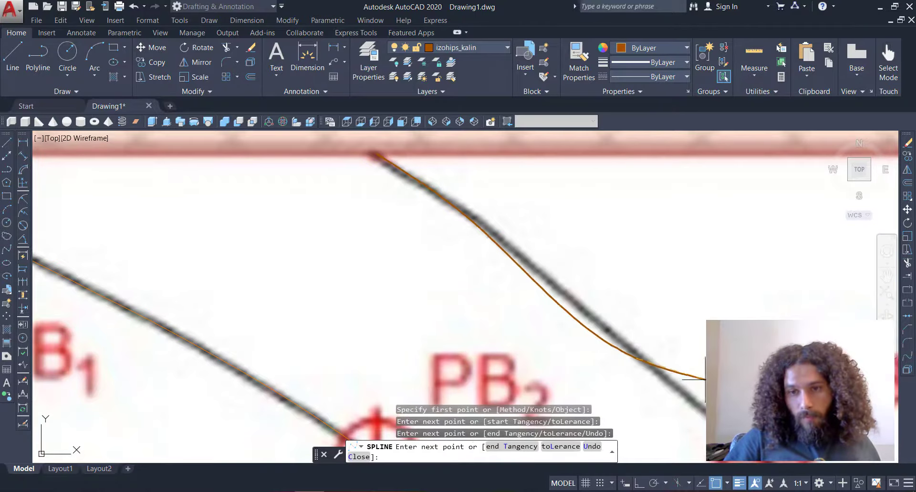
Step: Continue the spline past the PB3 marker along the contour and carry it across the gap at the 110.00 label
{"action": "scroll", "coordinate": [570, 265], "scroll_direction": "down", "scroll_amount": 2}
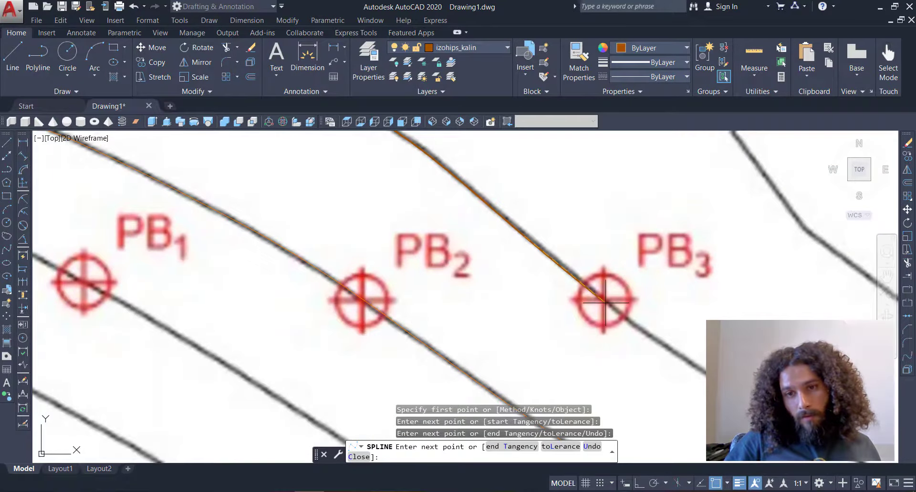
{"action": "left_click", "coordinate": [625, 315]}
{"action": "left_click", "coordinate": [674, 359]}
{"action": "middle_click_drag", "start_coordinate": [728, 393], "coordinate": [509, 293]}
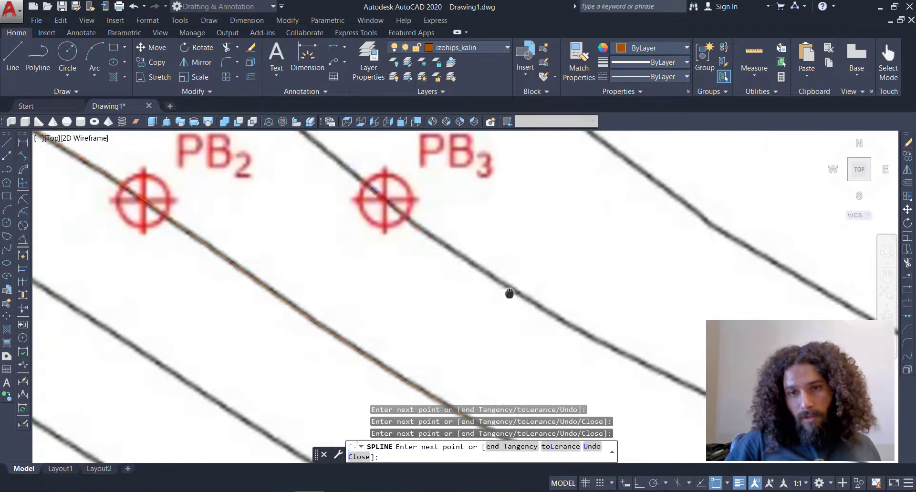
{"action": "left_click", "coordinate": [602, 338]}
{"action": "scroll", "coordinate": [510, 317], "scroll_direction": "down", "scroll_amount": 1}
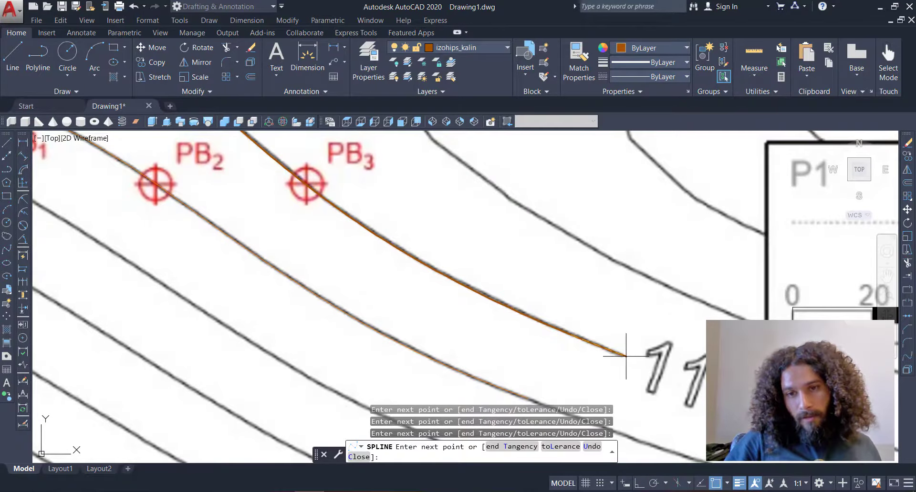
{"action": "middle_click_drag", "start_coordinate": [626, 355], "coordinate": [354, 284]}
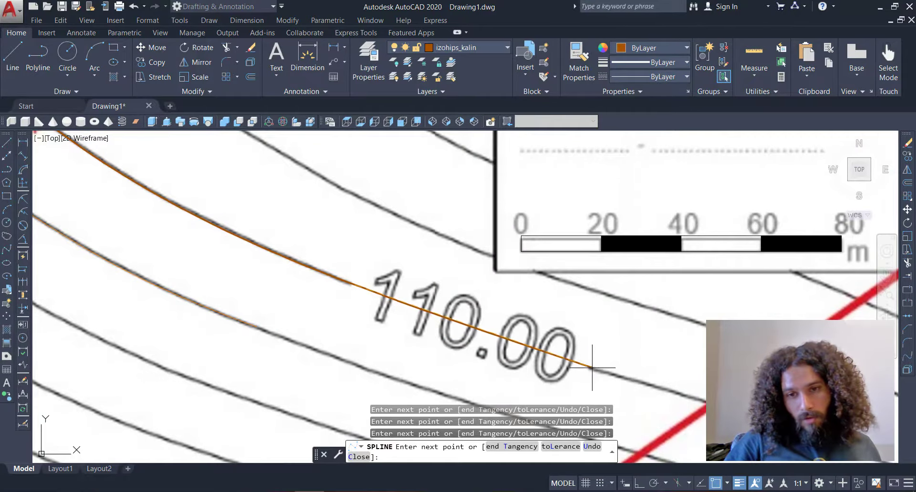
{"action": "middle_click_drag", "start_coordinate": [593, 368], "coordinate": [408, 265]}
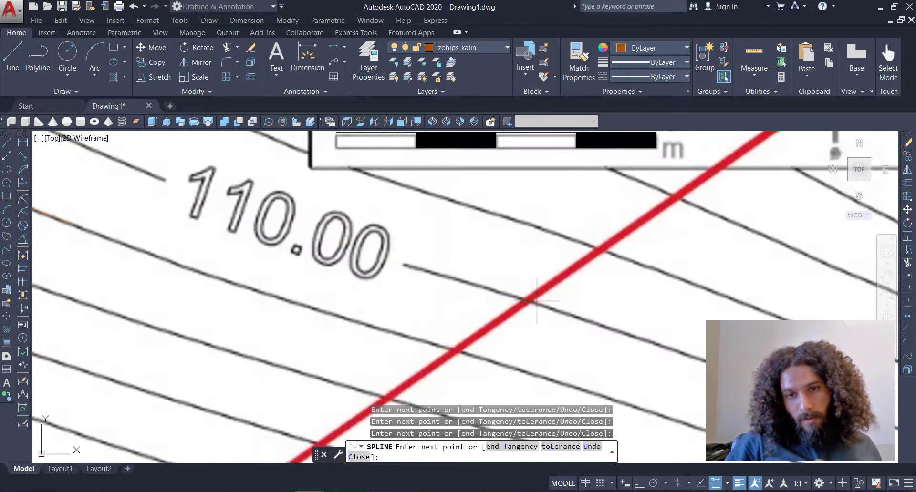
Step: Finish the spline tracing the thick 110.00 contour, ending it at the contour's eastern end by the map frame
{"action": "middle_click_drag", "start_coordinate": [823, 415], "coordinate": [543, 334]}
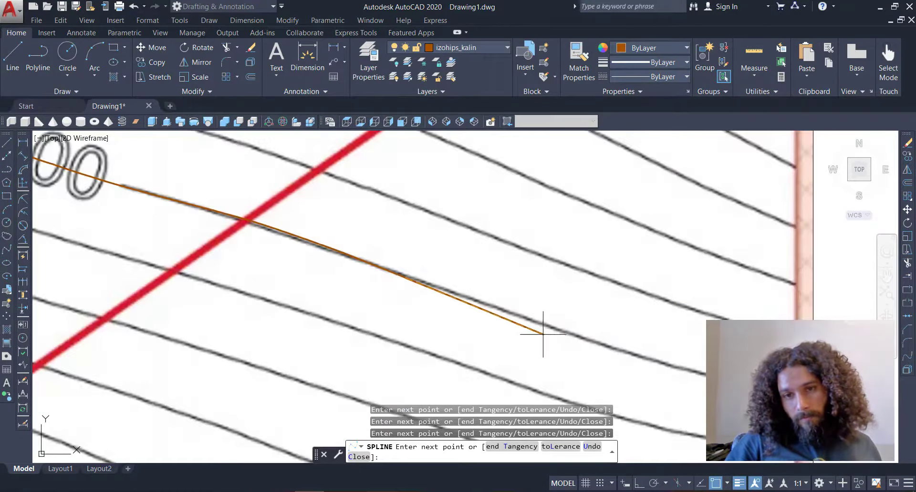
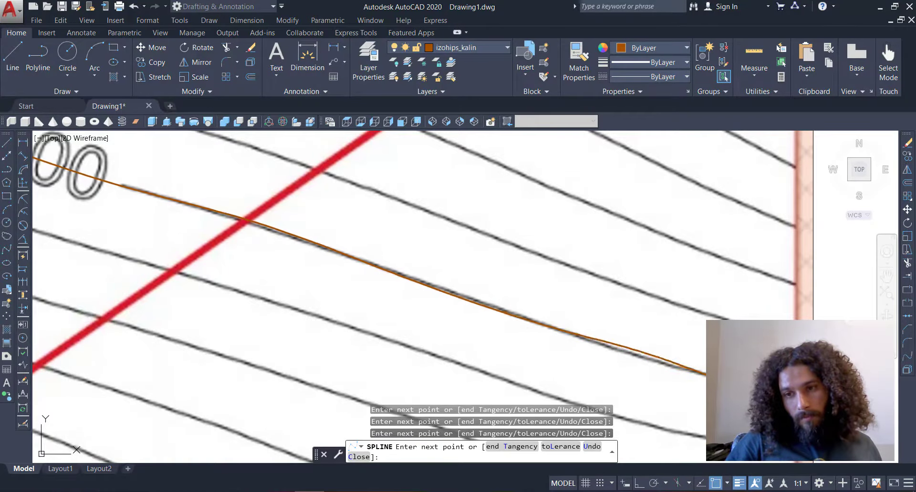
{"action": "key", "text": "Return"}
{"action": "scroll", "coordinate": [650, 297], "scroll_direction": "down", "scroll_amount": 5}
{"action": "scroll", "coordinate": [650, 297], "scroll_direction": "up", "scroll_amount": 4}
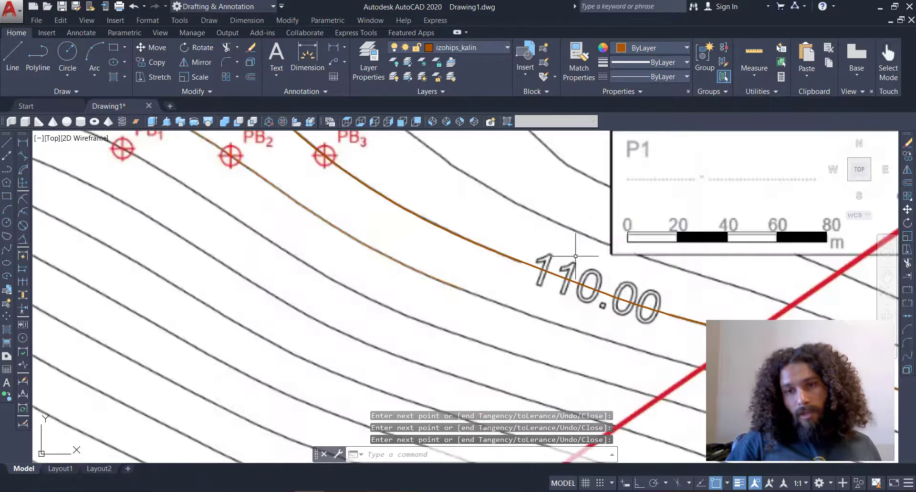
{"action": "scroll", "coordinate": [574, 268], "scroll_direction": "down", "scroll_amount": 2}
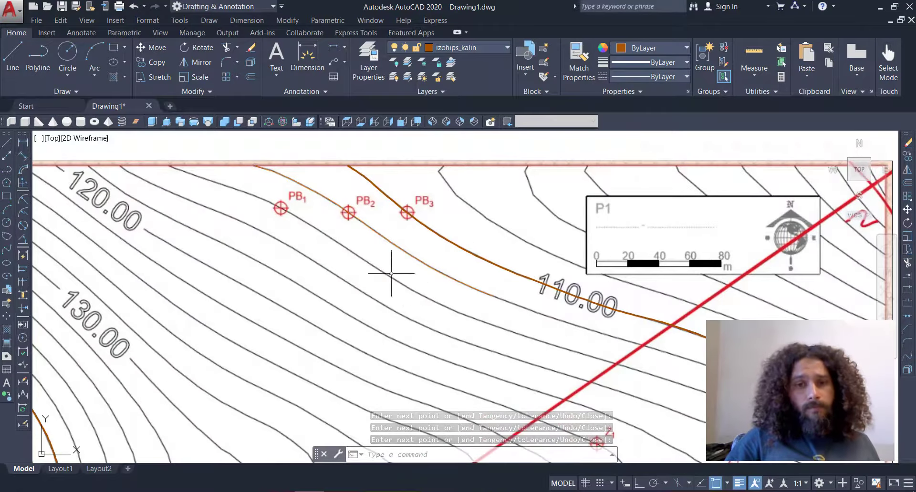
{"action": "scroll", "coordinate": [368, 256], "scroll_direction": "down", "scroll_amount": 4}
{"action": "middle_click_drag", "start_coordinate": [368, 256], "coordinate": [349, 234]}
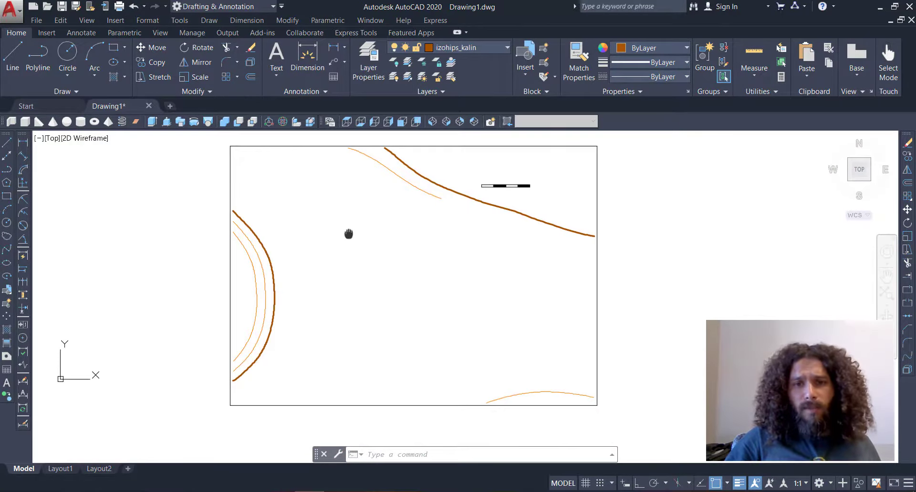
{"action": "middle_click_drag", "start_coordinate": [324, 274], "coordinate": [382, 252]}
{"action": "middle_click_drag", "start_coordinate": [347, 229], "coordinate": [365, 287]}
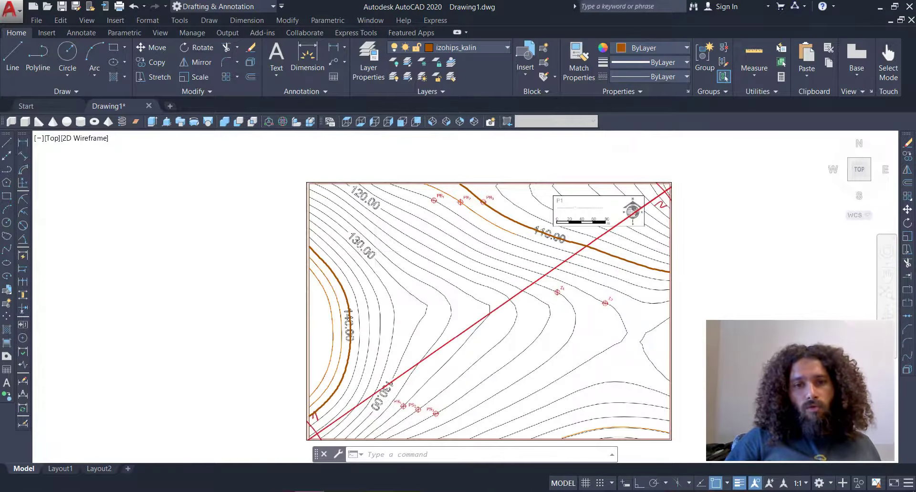
{"action": "scroll", "coordinate": [381, 248], "scroll_direction": "up", "scroll_amount": 3}
Step: Make h_kotlar the current layer for the contour elevation labels
{"action": "left_click", "coordinate": [368, 277]}
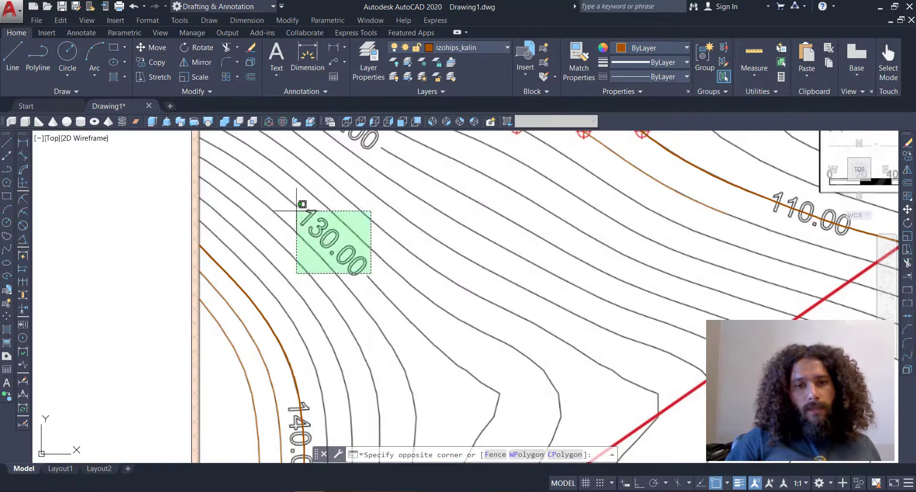
{"action": "left_click", "coordinate": [490, 47]}
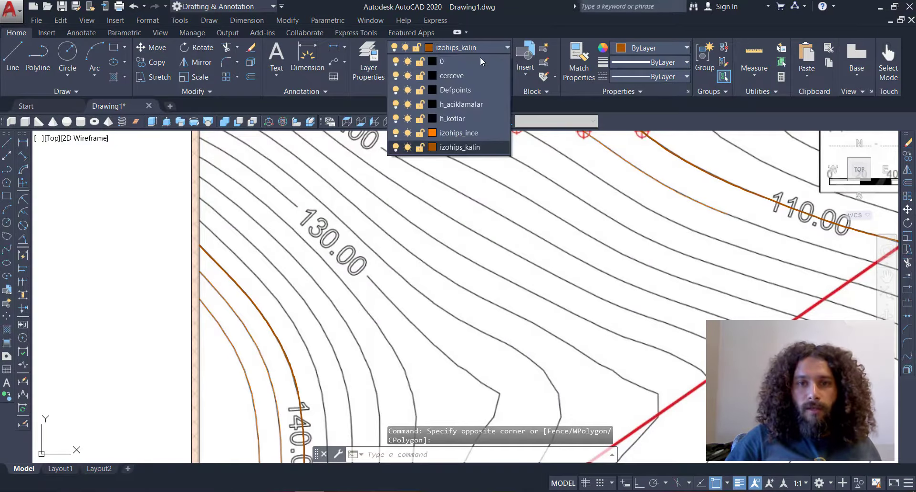
{"action": "left_click", "coordinate": [454, 119]}
Step: Create a multiline text reading 140,00 in the empty area west of the map frame
{"action": "mouse_move", "coordinate": [415, 184]}
{"action": "middle_mouse_down"}
{"action": "mouse_move", "coordinate": [467, 198]}
{"action": "mouse_move", "coordinate": [573, 191]}
{"action": "middle_mouse_up"}
{"action": "scroll", "coordinate": [329, 191], "scroll_direction": "down", "scroll_amount": 2}
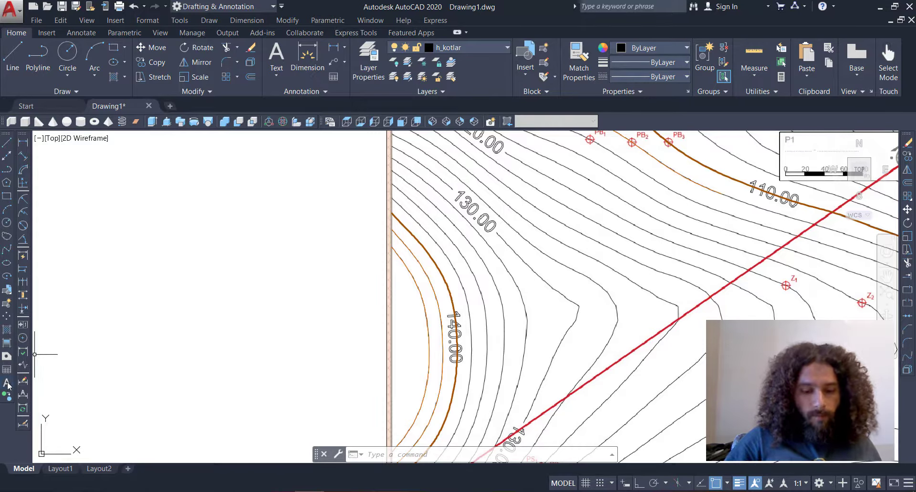
{"action": "type", "text": "mt"}
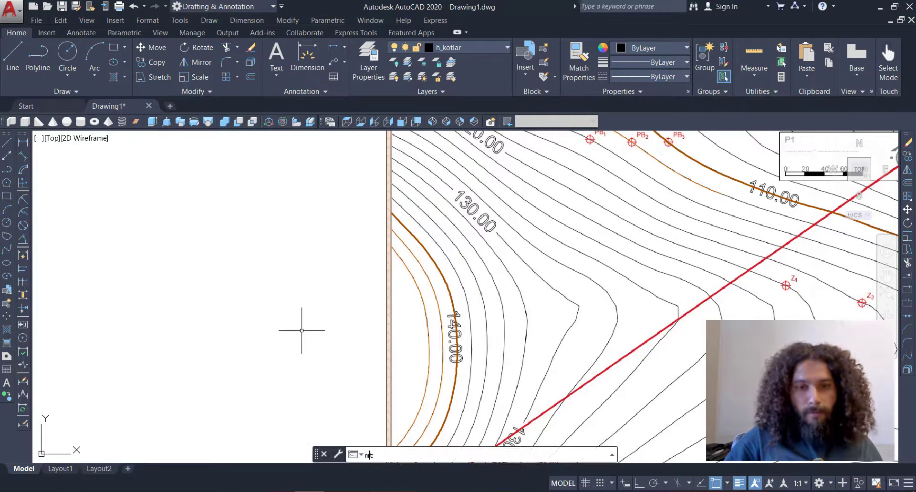
{"action": "key", "text": "Return"}
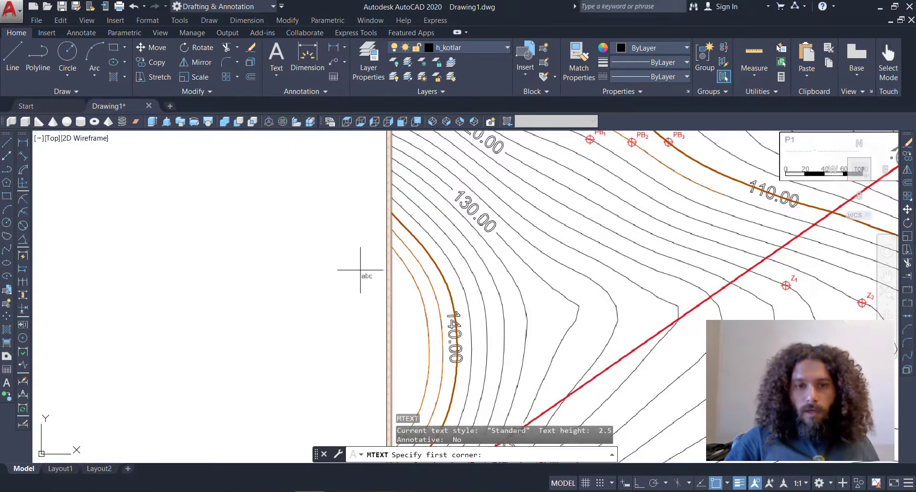
{"action": "left_click", "coordinate": [321, 224]}
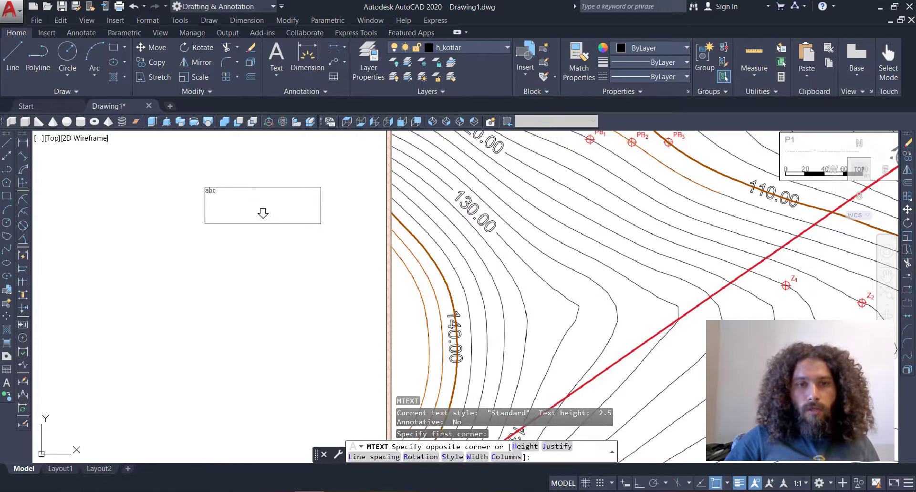
{"action": "left_click", "coordinate": [206, 188]}
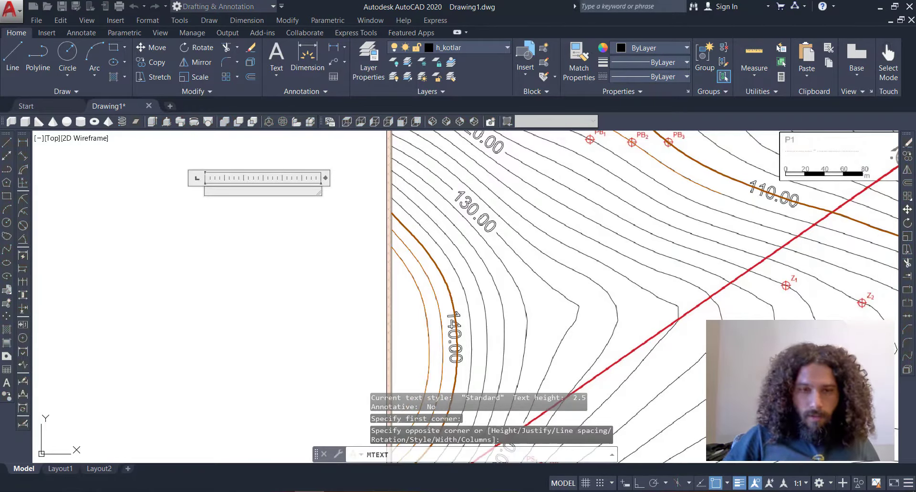
{"action": "type", "text": "140,00"}
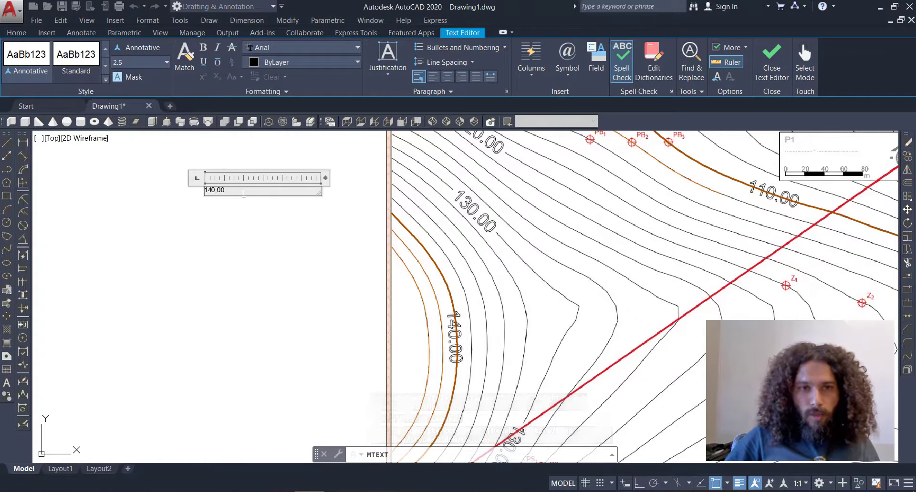
{"action": "key", "text": "ctrl+a"}
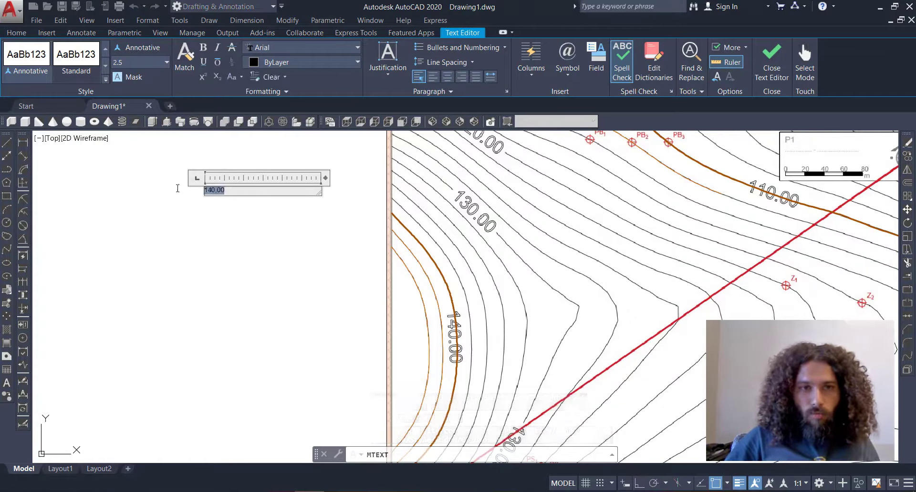
{"action": "left_click", "coordinate": [167, 62]}
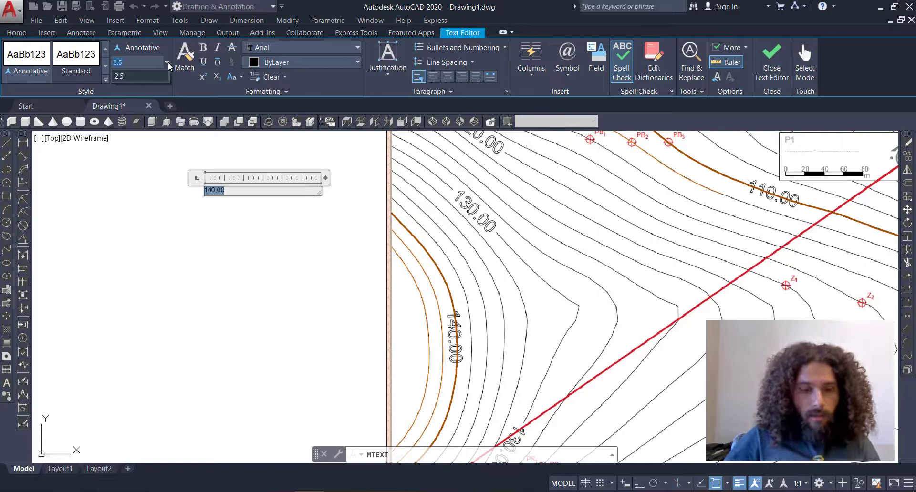
{"action": "type", "text": "5"}
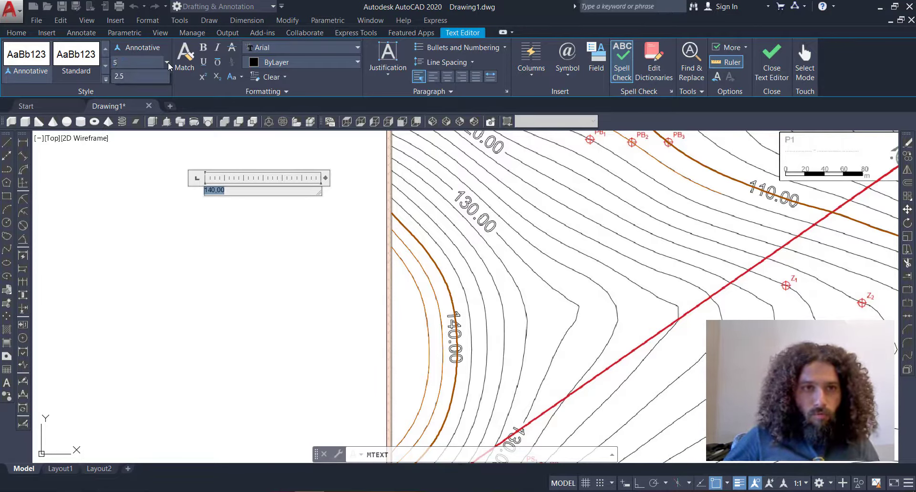
{"action": "key", "text": "Escape"}
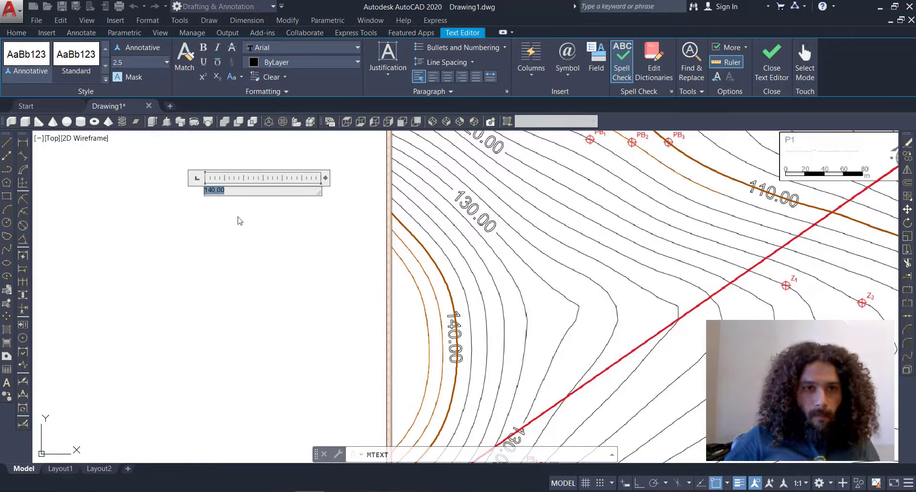
Step: Set the height of the whole 140,00 text to 5 and finish editing it
{"action": "left_click", "coordinate": [240, 191]}
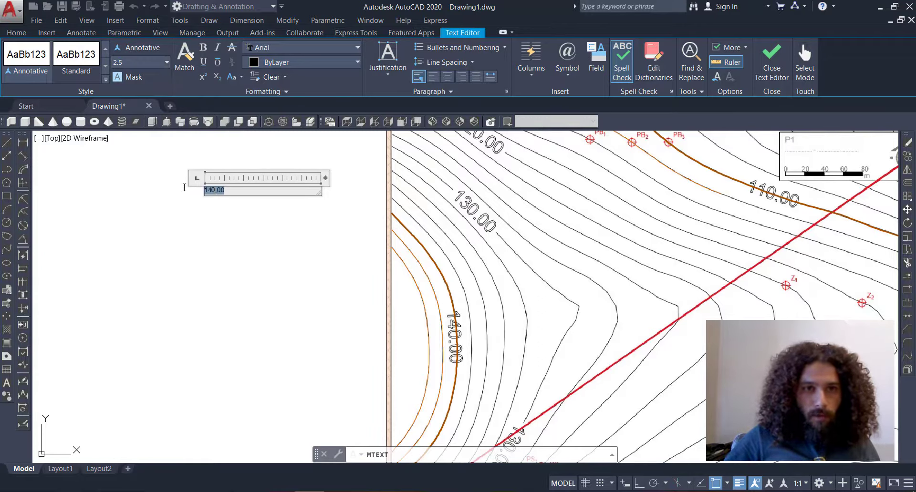
{"action": "left_click", "coordinate": [142, 61]}
{"action": "type", "text": "5"}
{"action": "key", "text": "Return"}
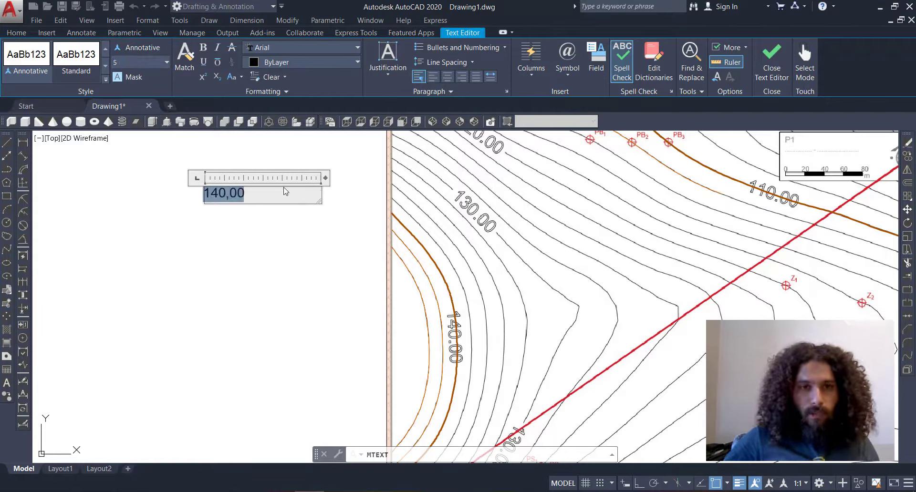
{"action": "left_click", "coordinate": [250, 240]}
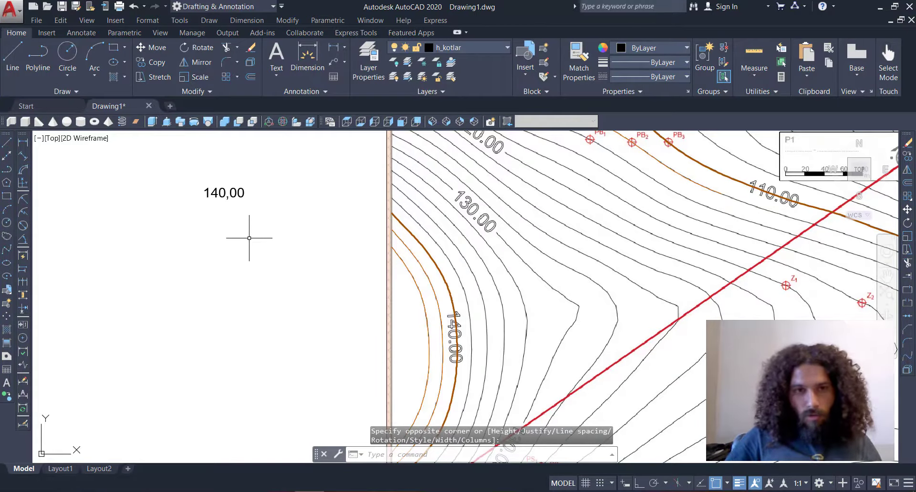
Step: Move the 140,00 text onto the scanned 140.00 label on the thick western contour
{"action": "type", "text": "m"}
{"action": "key", "text": "Return"}
{"action": "left_click", "coordinate": [270, 182]}
{"action": "left_click", "coordinate": [198, 227]}
{"action": "key", "text": "Return"}
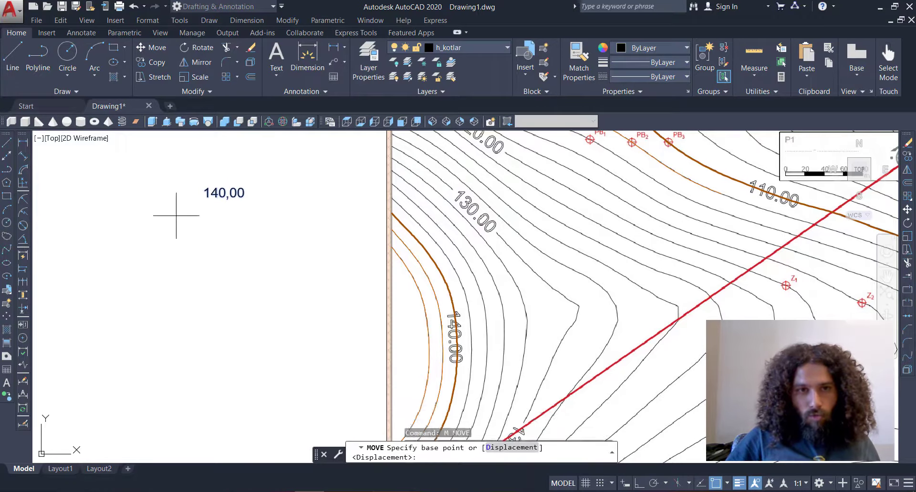
{"action": "left_click", "coordinate": [162, 196]}
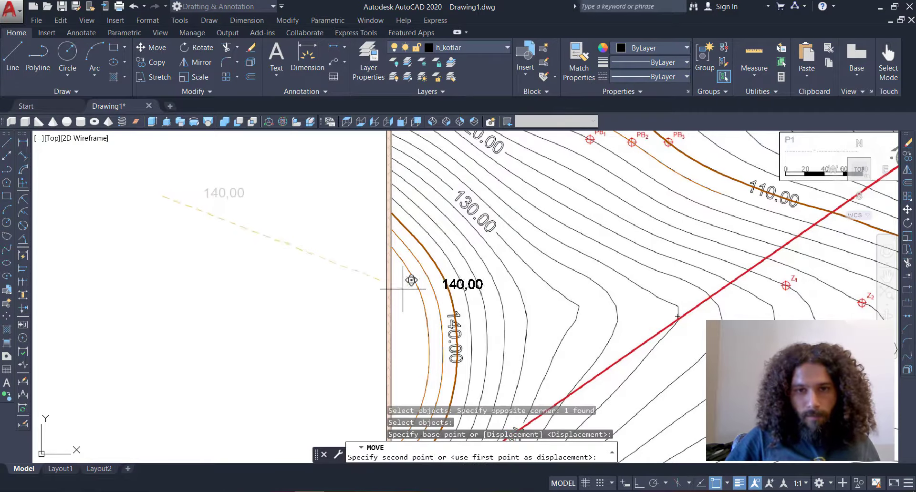
{"action": "scroll", "coordinate": [404, 318], "scroll_direction": "up", "scroll_amount": 2}
{"action": "middle_click_drag", "start_coordinate": [331, 331], "coordinate": [253, 278]}
{"action": "scroll", "coordinate": [315, 238], "scroll_direction": "down", "scroll_amount": 3}
{"action": "scroll", "coordinate": [327, 225], "scroll_direction": "up", "scroll_amount": 3}
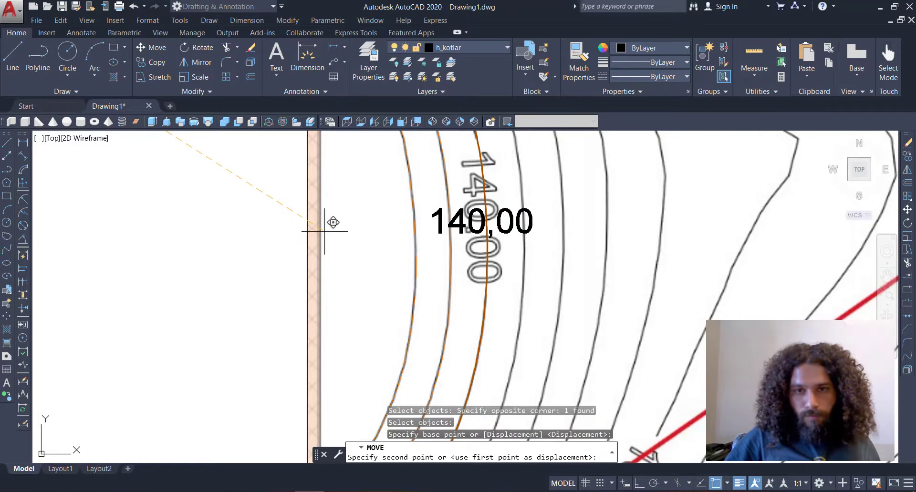
{"action": "left_click", "coordinate": [306, 234]}
Step: Rotate the 140,00 text about a point on the thick contour so it reads downward along the line, matching the scanned label
{"action": "middle_click_drag", "start_coordinate": [386, 255], "coordinate": [273, 277]}
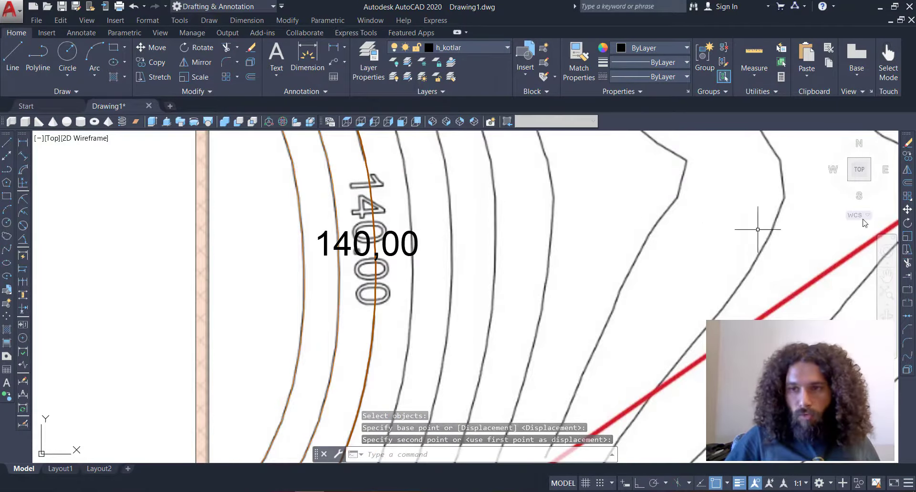
{"action": "left_click", "coordinate": [907, 223]}
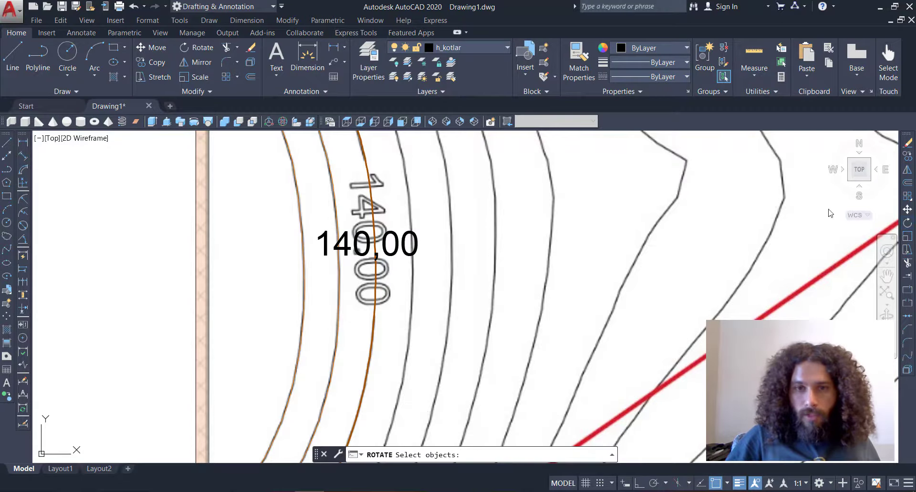
{"action": "left_click", "coordinate": [440, 229]}
{"action": "left_click", "coordinate": [397, 263]}
{"action": "key", "text": "Return"}
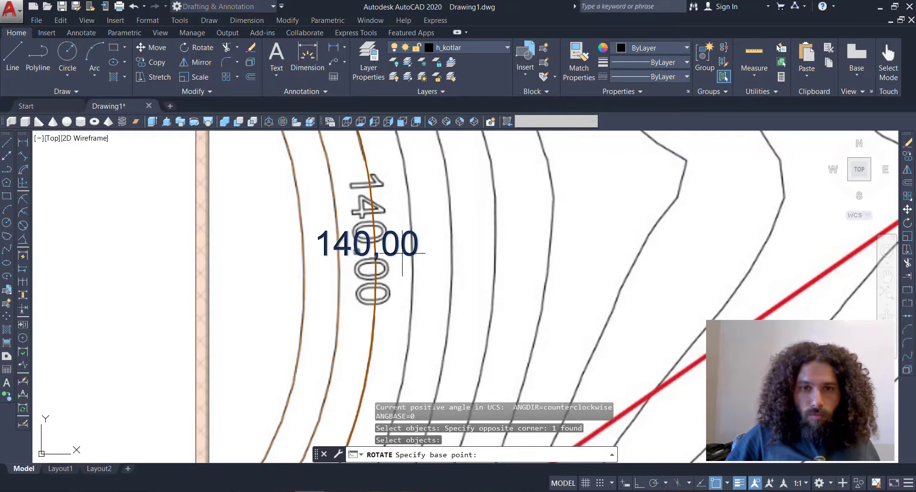
{"action": "left_click", "coordinate": [374, 249]}
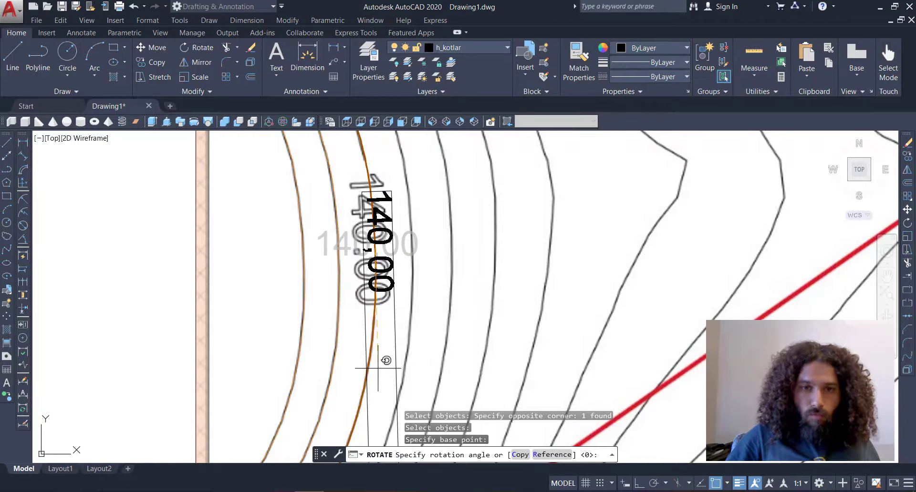
{"action": "left_click", "coordinate": [378, 368]}
Step: Move the rotated 140,00 text slightly west so it sits centred on the thick contour line
{"action": "scroll", "coordinate": [392, 230], "scroll_direction": "up", "scroll_amount": 2}
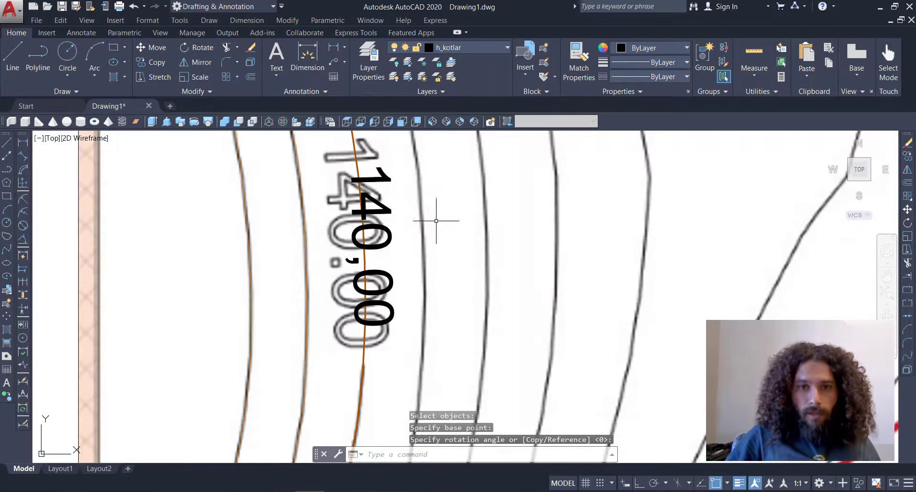
{"action": "type", "text": "m"}
{"action": "key", "text": "Return"}
{"action": "left_click", "coordinate": [415, 217]}
{"action": "left_click", "coordinate": [379, 242]}
{"action": "key", "text": "Return"}
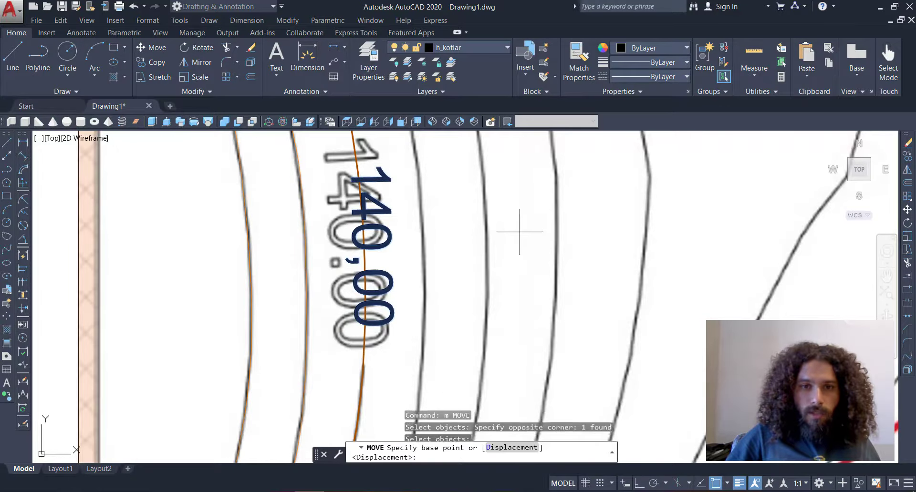
{"action": "left_click", "coordinate": [545, 231]}
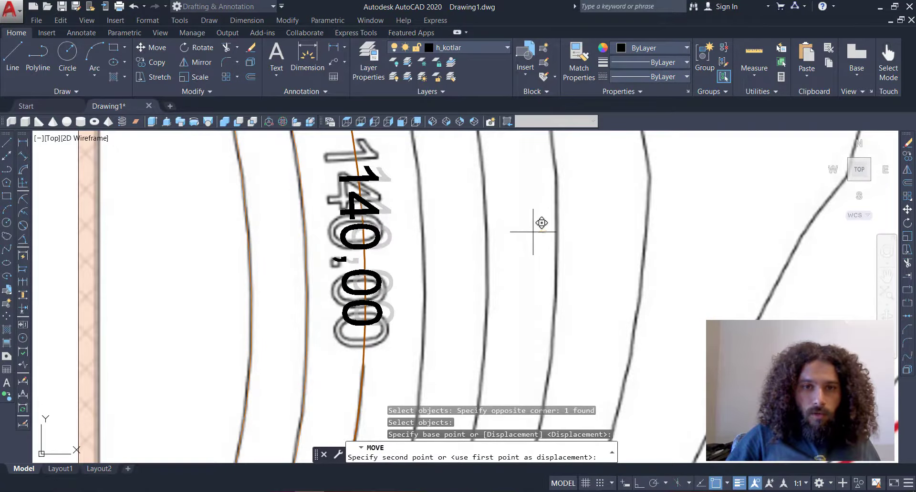
{"action": "left_click", "coordinate": [533, 234]}
{"action": "scroll", "coordinate": [454, 229], "scroll_direction": "down", "scroll_amount": 3}
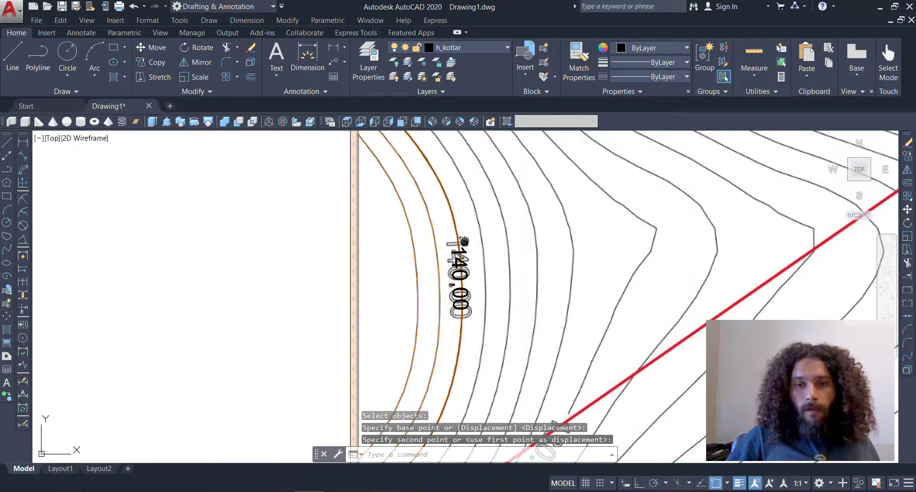
{"action": "scroll", "coordinate": [460, 244], "scroll_direction": "down", "scroll_amount": 3}
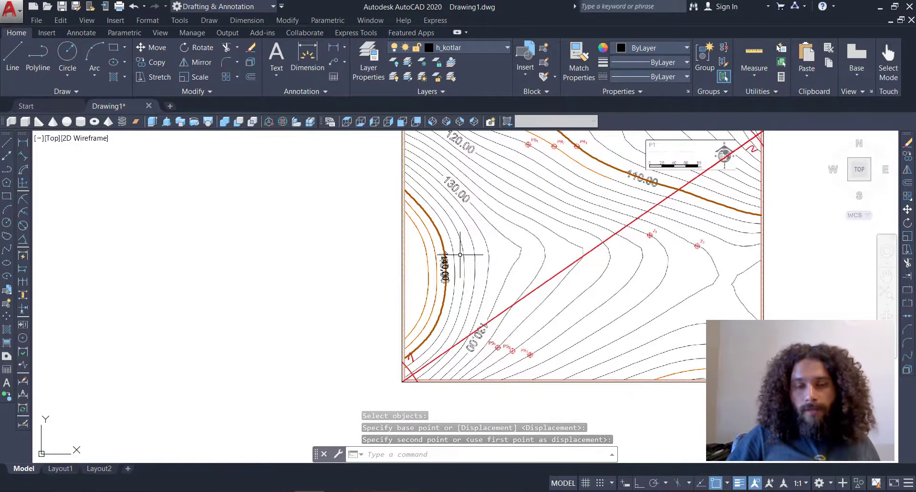
{"action": "scroll", "coordinate": [460, 255], "scroll_direction": "up", "scroll_amount": 4}
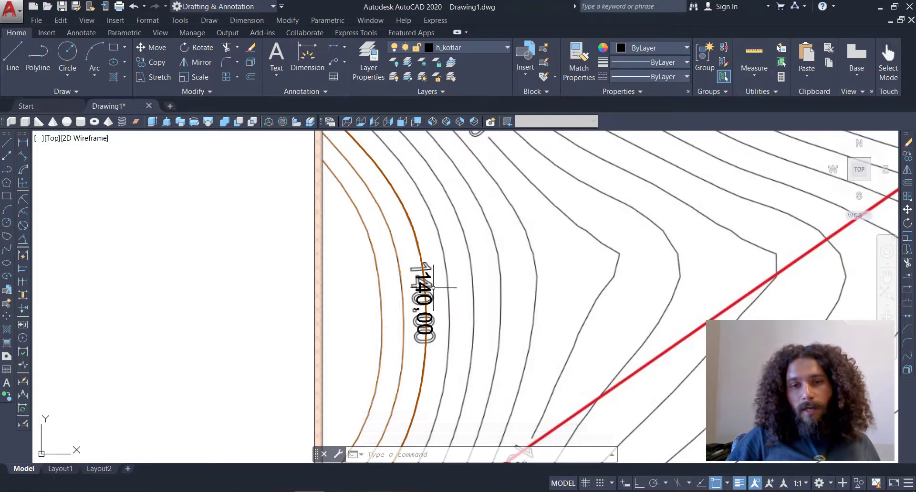
{"action": "middle_click_drag", "start_coordinate": [397, 171], "coordinate": [376, 235]}
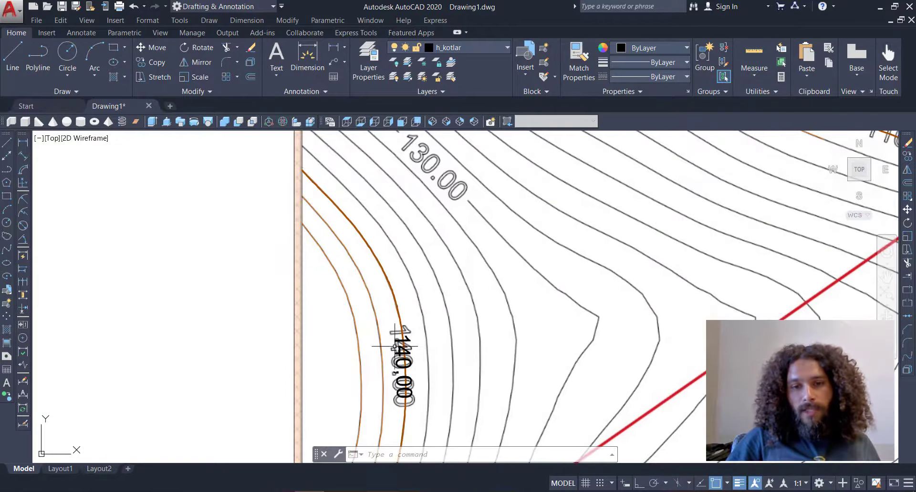
Step: Examine how the 140,00 text sits over the scanned label on the thick western contour
{"action": "scroll", "coordinate": [411, 362], "scroll_direction": "up", "scroll_amount": 2}
{"action": "middle_click_drag", "start_coordinate": [389, 351], "coordinate": [429, 278]}
{"action": "scroll", "coordinate": [430, 278], "scroll_direction": "down", "scroll_amount": 7}
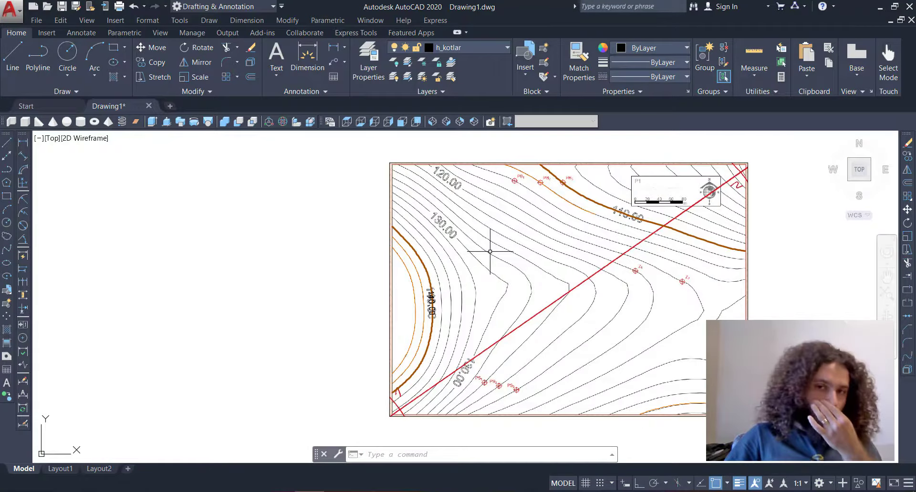
{"action": "scroll", "coordinate": [445, 301], "scroll_direction": "up", "scroll_amount": 4}
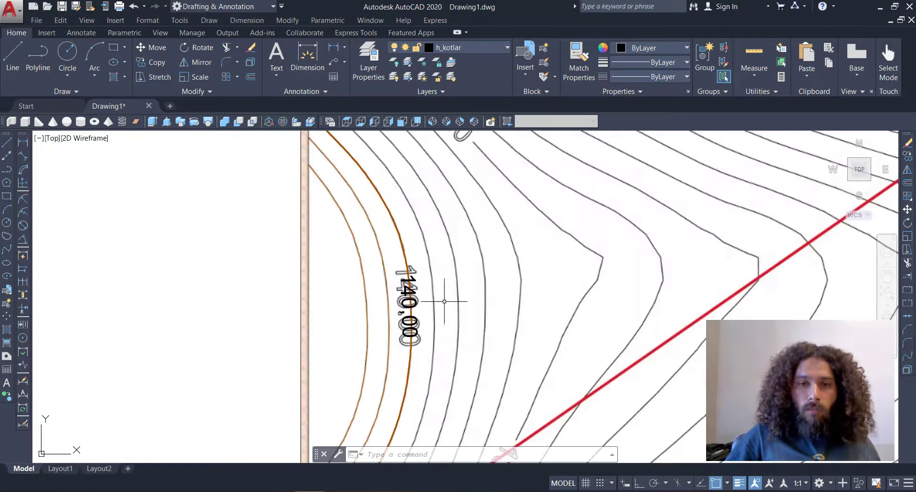
{"action": "middle_click_drag", "start_coordinate": [418, 305], "coordinate": [426, 304]}
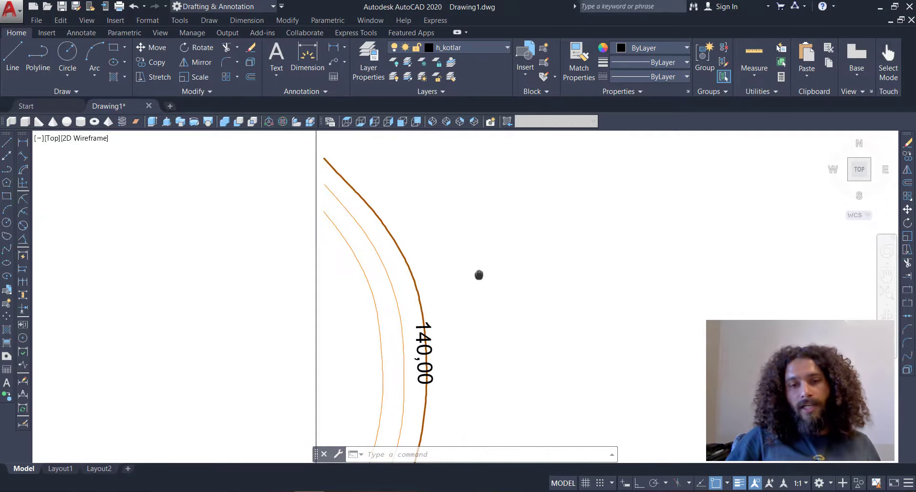
{"action": "scroll", "coordinate": [476, 276], "scroll_direction": "down", "scroll_amount": 2}
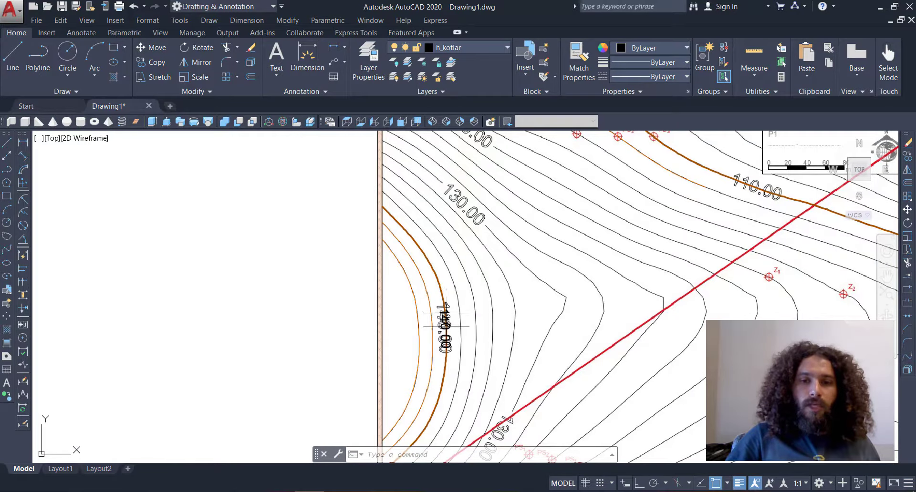
{"action": "scroll", "coordinate": [506, 305], "scroll_direction": "down", "scroll_amount": 3}
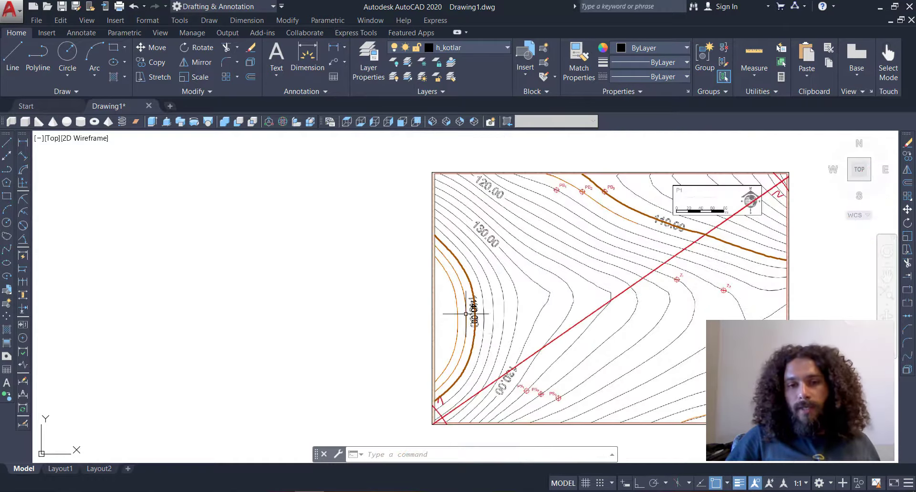
{"action": "scroll", "coordinate": [482, 315], "scroll_direction": "up", "scroll_amount": 5}
{"action": "middle_click_drag", "start_coordinate": [530, 271], "coordinate": [511, 313]}
{"action": "middle_click_drag", "start_coordinate": [532, 311], "coordinate": [493, 267]}
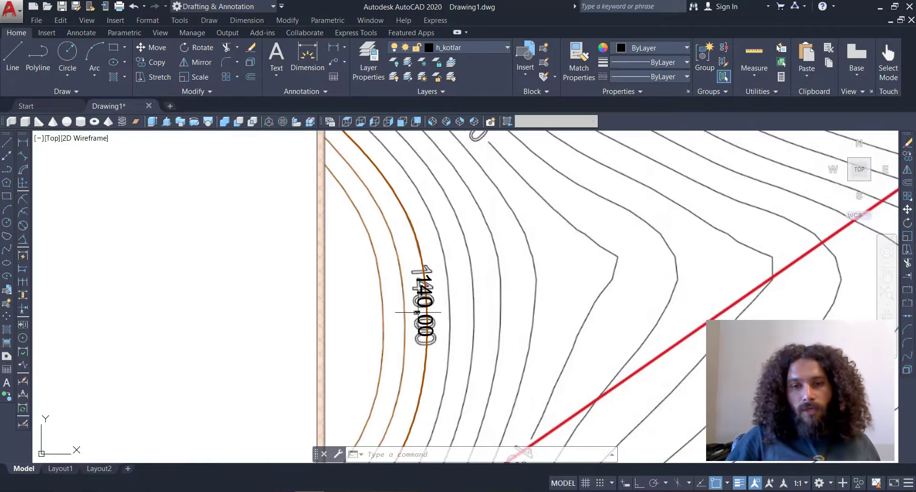
{"action": "scroll", "coordinate": [417, 312], "scroll_direction": "up", "scroll_amount": 2}
{"action": "middle_click_drag", "start_coordinate": [475, 318], "coordinate": [483, 315]}
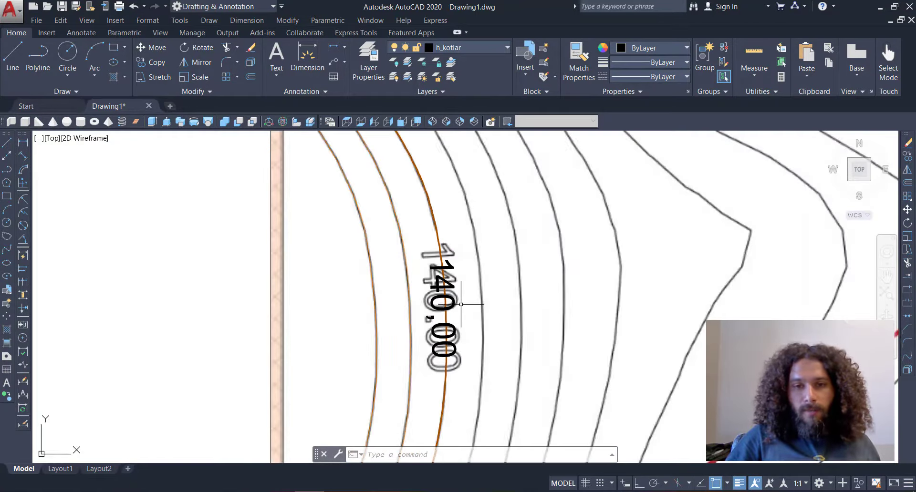
Step: Select the thick western contour spline to check its path behind the 140,00 text, and clear the selection
{"action": "left_click", "coordinate": [429, 218]}
{"action": "left_click", "coordinate": [442, 229]}
{"action": "middle_click_drag", "start_coordinate": [409, 156], "coordinate": [451, 239]}
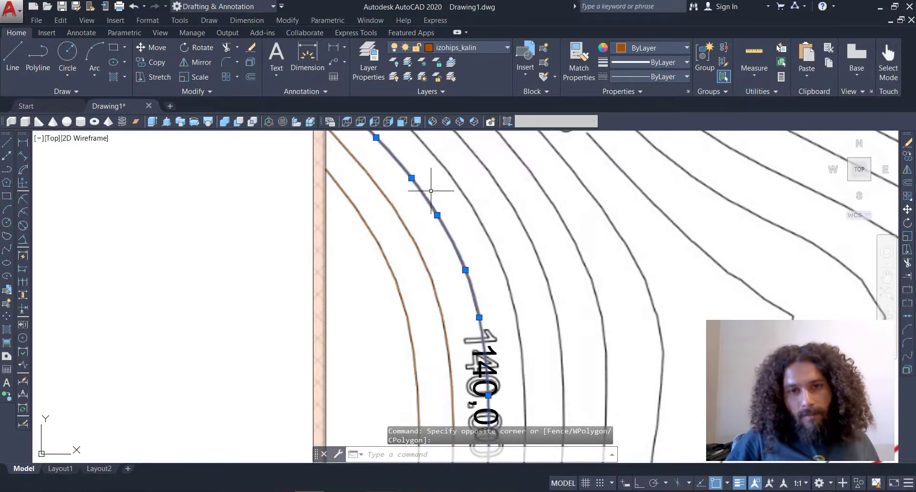
{"action": "middle_click_drag", "start_coordinate": [558, 340], "coordinate": [533, 263]}
{"action": "scroll", "coordinate": [533, 263], "scroll_direction": "down", "scroll_amount": 2}
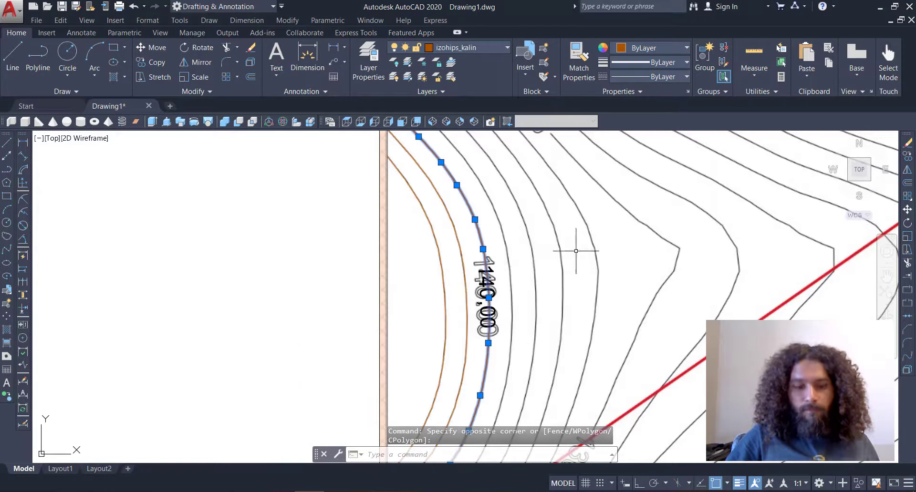
{"action": "scroll", "coordinate": [478, 269], "scroll_direction": "up", "scroll_amount": 3}
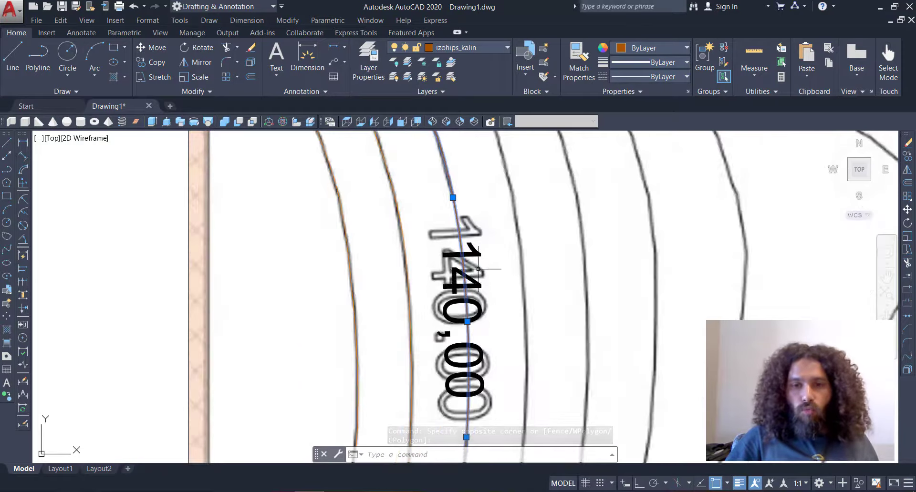
{"action": "left_click", "coordinate": [478, 277]}
{"action": "key", "text": "Escape"}
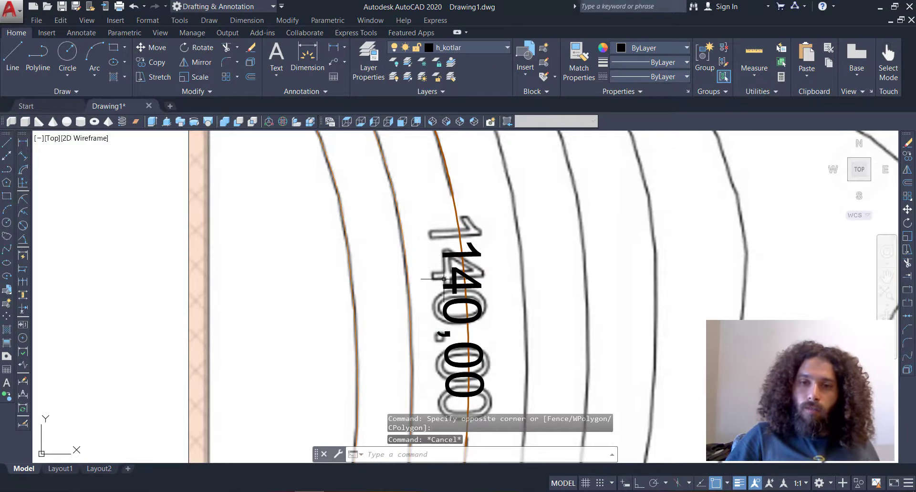
{"action": "left_click", "coordinate": [480, 211]}
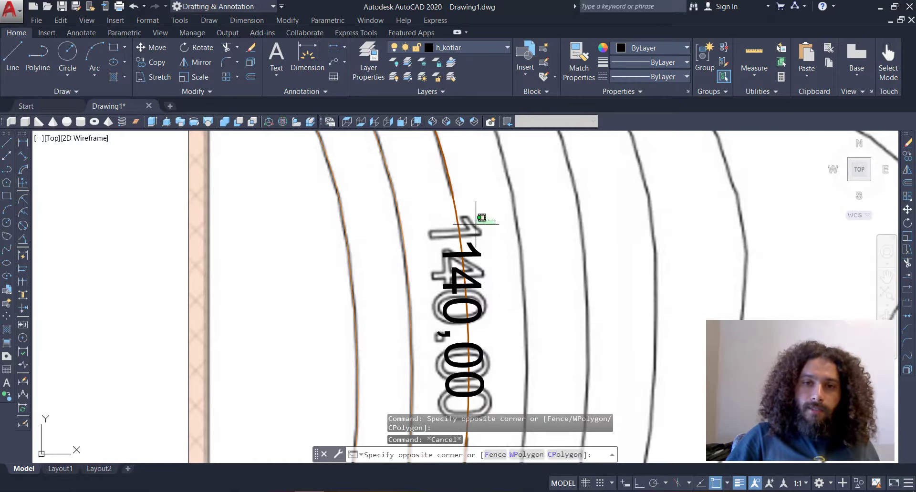
Step: Create a multiline text reading 110,00 just southwest of the scanned 110.00 label
{"action": "scroll", "coordinate": [536, 221], "scroll_direction": "down", "scroll_amount": 4}
{"action": "middle_click_drag", "start_coordinate": [568, 215], "coordinate": [500, 255]}
{"action": "scroll", "coordinate": [502, 254], "scroll_direction": "down", "scroll_amount": 2}
{"action": "middle_click_drag", "start_coordinate": [563, 230], "coordinate": [528, 261]}
{"action": "middle_click_drag", "start_coordinate": [561, 243], "coordinate": [523, 276]}
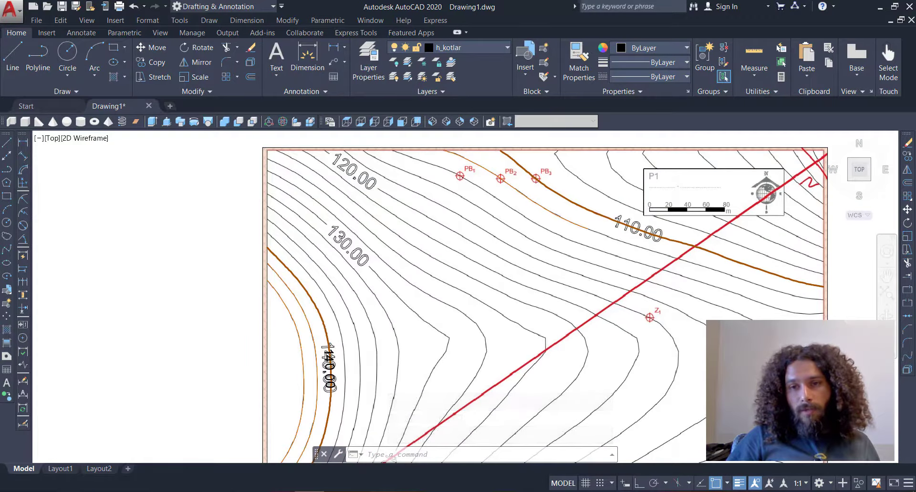
{"action": "scroll", "coordinate": [665, 239], "scroll_direction": "up", "scroll_amount": 4}
{"action": "middle_click_drag", "start_coordinate": [574, 287], "coordinate": [539, 313]}
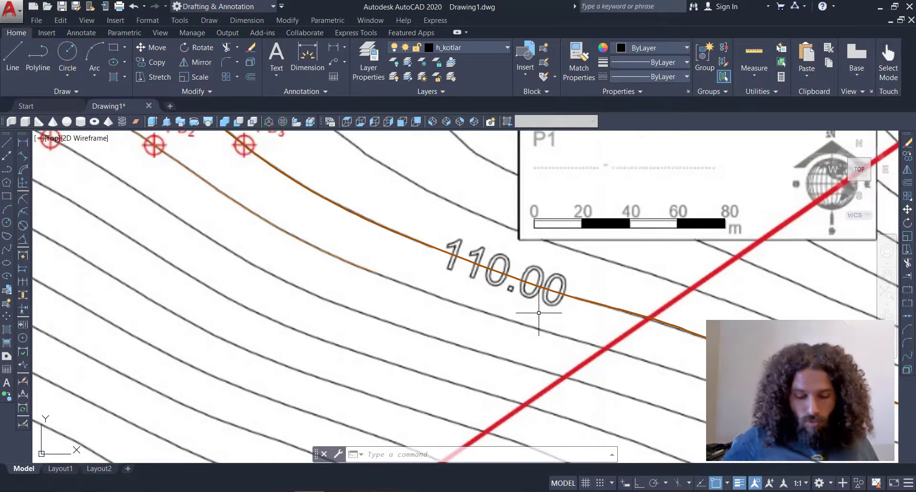
{"action": "type", "text": "mt"}
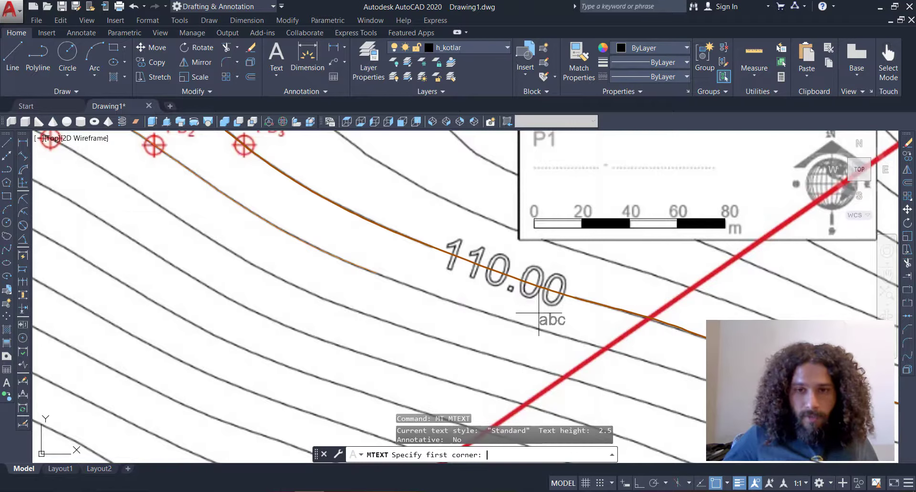
{"action": "left_click", "coordinate": [477, 368]}
{"action": "left_click", "coordinate": [289, 316]}
{"action": "type", "text": "110"}
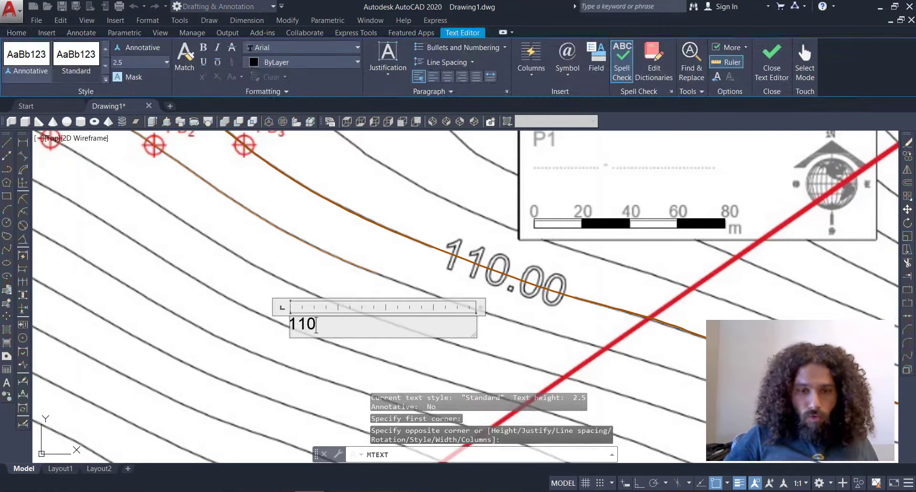
{"action": "type", "text": ",00"}
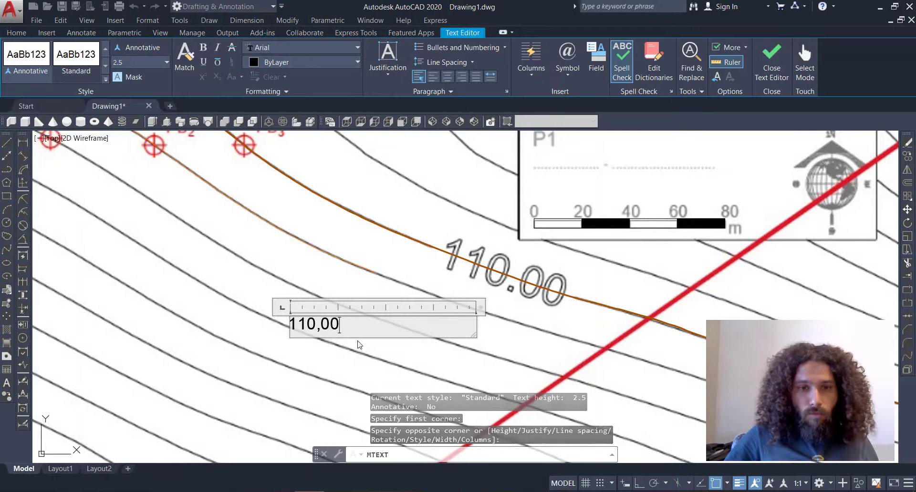
Step: Set the height of the whole 110,00 text to 5 and finish editing it
{"action": "left_click_drag", "start_coordinate": [360, 323], "coordinate": [256, 321]}
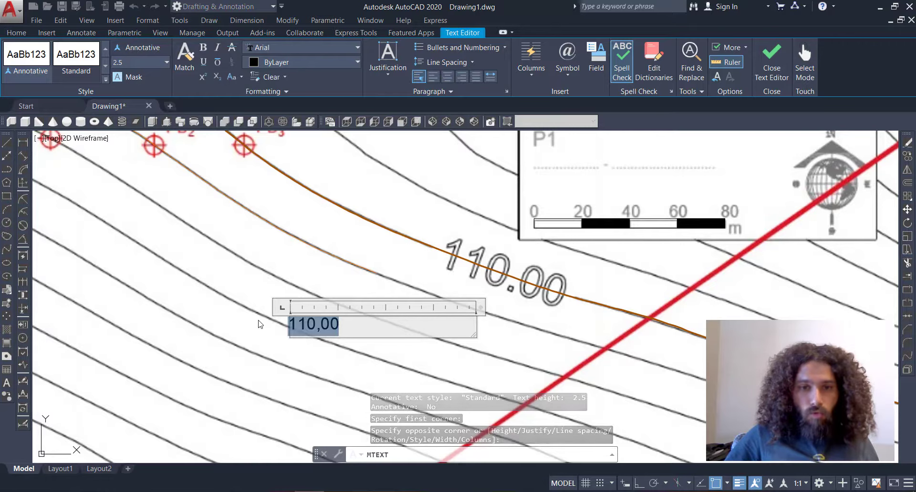
{"action": "left_click", "coordinate": [166, 62]}
{"action": "left_click", "coordinate": [129, 80]}
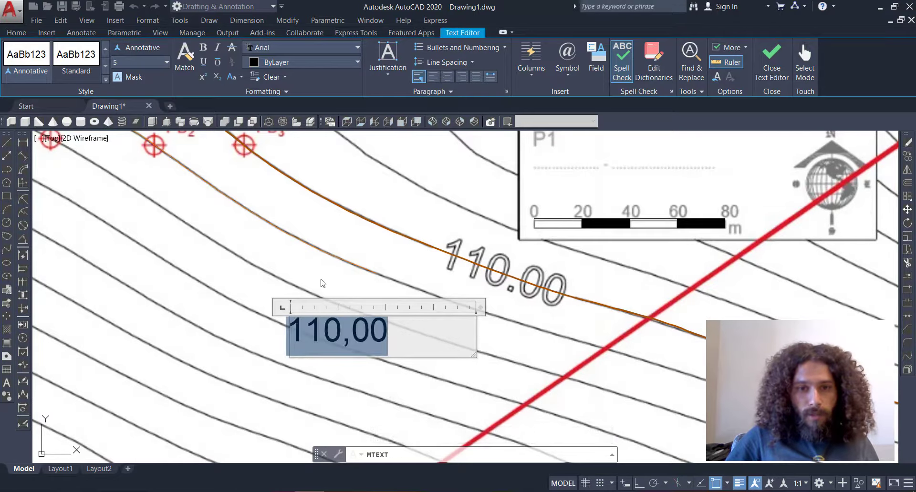
{"action": "left_click", "coordinate": [321, 282]}
Step: Move the 110,00 text onto the scanned 110.00 label on the thick northern contour
{"action": "type", "text": "m"}
{"action": "key", "text": "Return"}
{"action": "left_click", "coordinate": [419, 298]}
{"action": "left_click", "coordinate": [359, 343]}
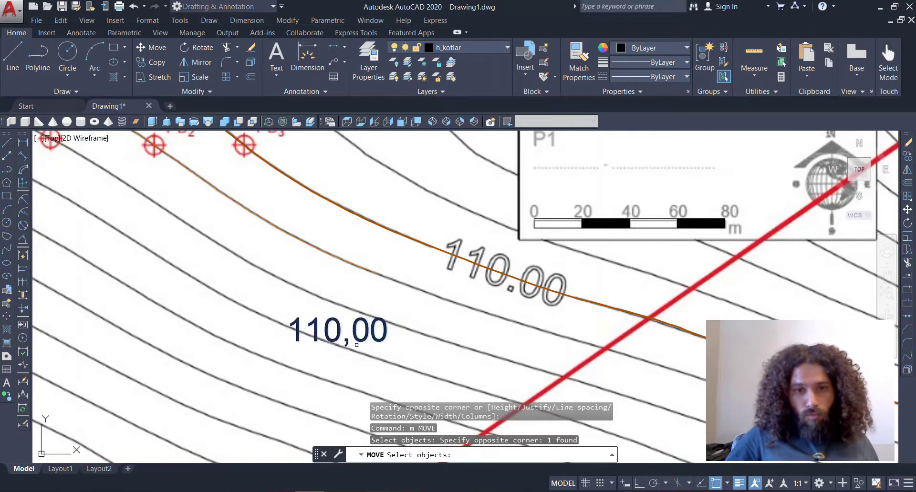
{"action": "key", "text": "Return"}
{"action": "left_click", "coordinate": [304, 387]}
{"action": "left_click", "coordinate": [475, 334]}
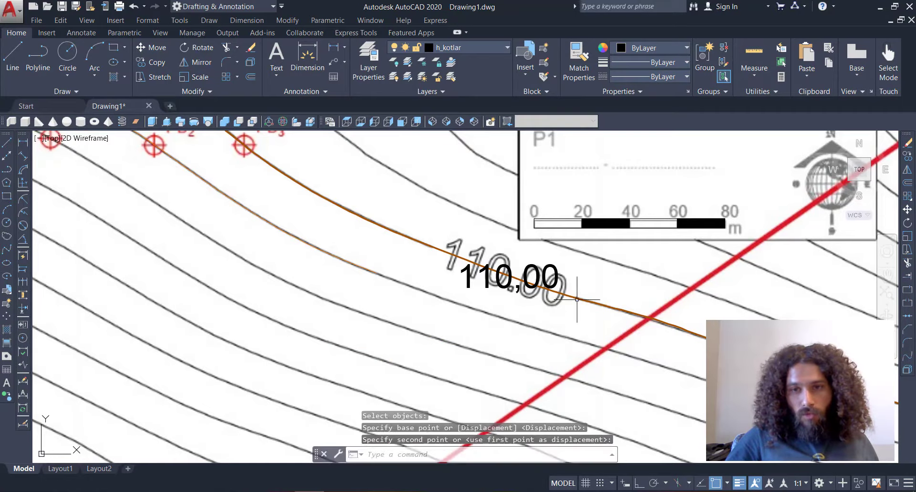
Step: Rotate the 110,00 text about a point on the thick contour so it slopes down along the line
{"action": "left_click", "coordinate": [908, 224]}
{"action": "left_click", "coordinate": [486, 264]}
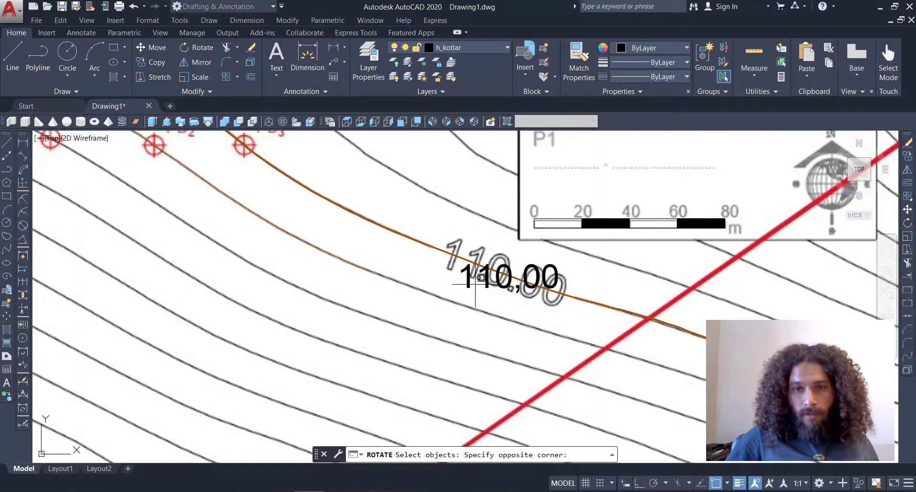
{"action": "left_click", "coordinate": [424, 318]}
{"action": "key", "text": "Return"}
{"action": "left_click", "coordinate": [515, 278]}
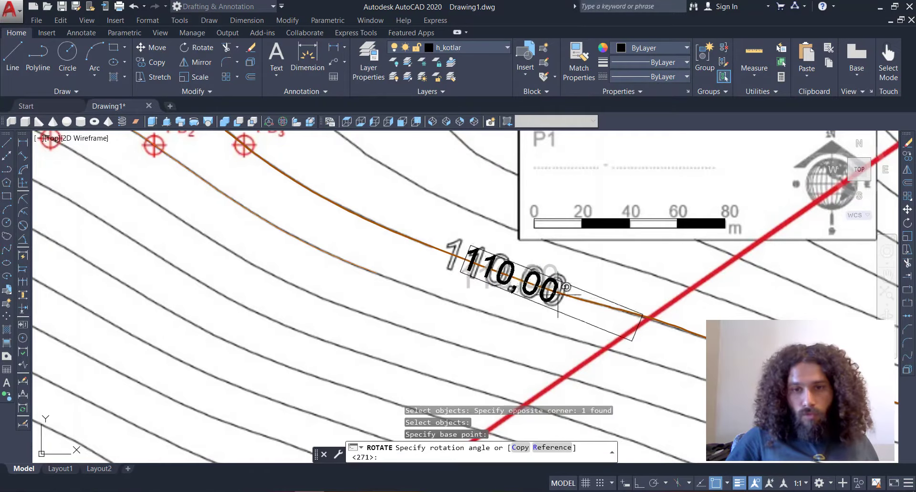
{"action": "left_click", "coordinate": [618, 308]}
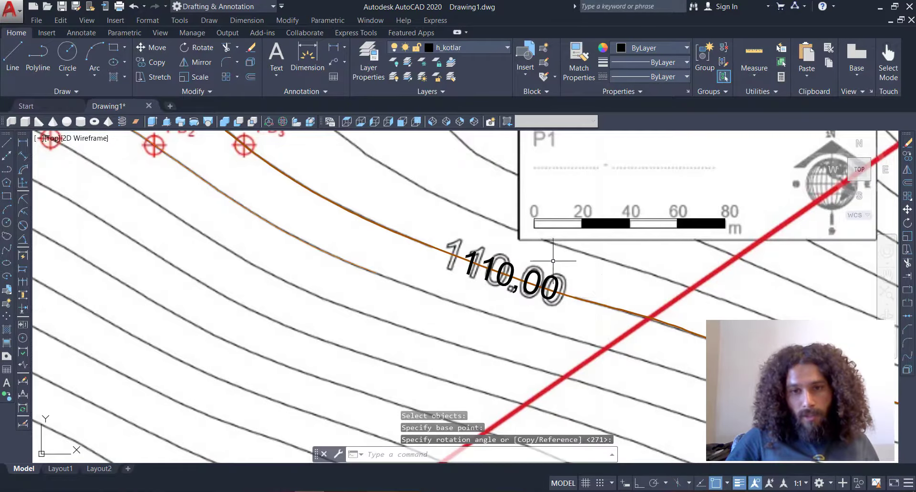
Step: Move the rotated 110,00 text slightly west so it sits centred on the thick northern contour
{"action": "type", "text": "m"}
{"action": "key", "text": "Return"}
{"action": "left_click", "coordinate": [554, 286]}
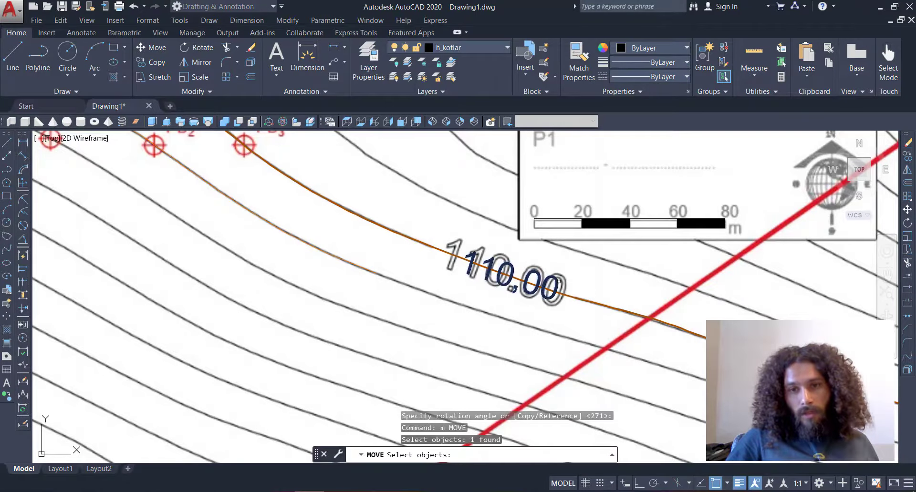
{"action": "key", "text": "Return"}
{"action": "left_click", "coordinate": [596, 273]}
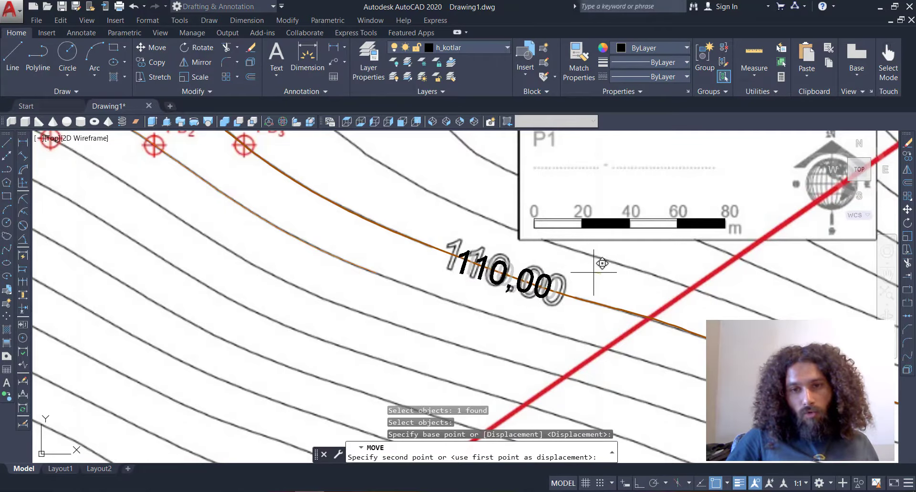
{"action": "left_click", "coordinate": [599, 260]}
Step: Select the thick northern contour spline to check its path through the 110,00 text, and clear the selection
{"action": "scroll", "coordinate": [470, 205], "scroll_direction": "down", "scroll_amount": 3}
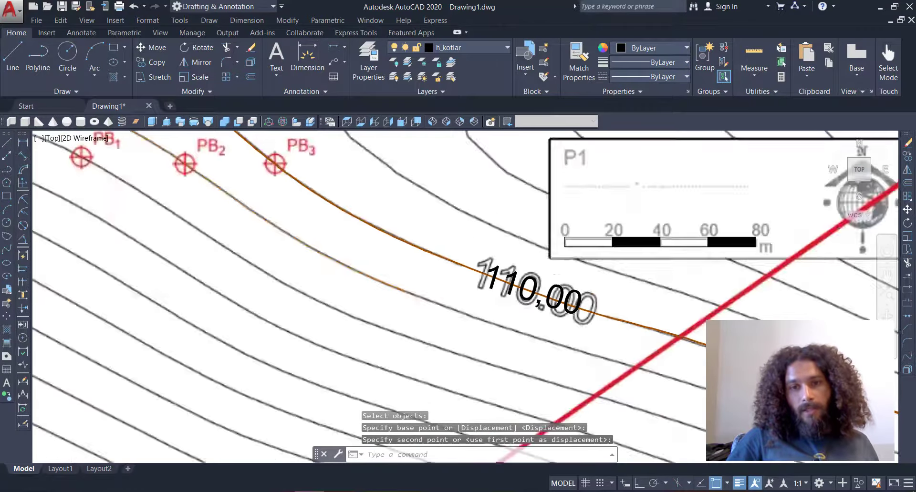
{"action": "middle_click_drag", "start_coordinate": [461, 219], "coordinate": [491, 225]}
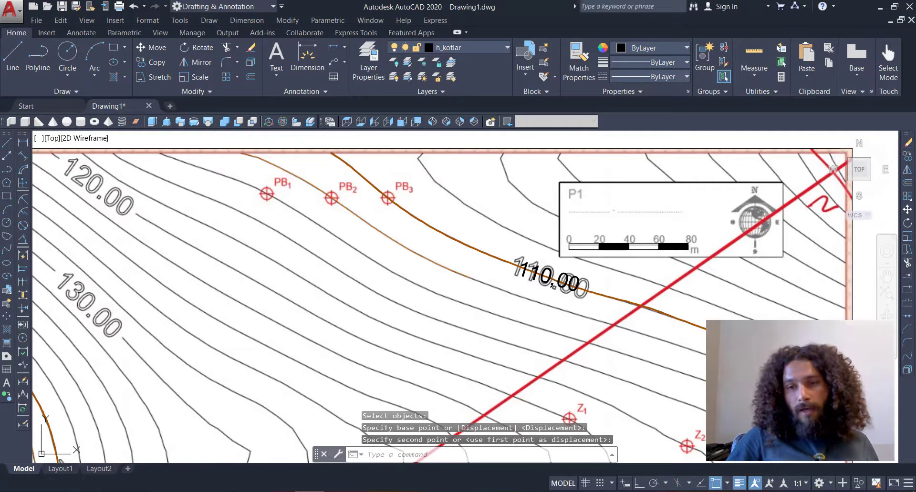
{"action": "left_click", "coordinate": [489, 233]}
{"action": "left_click", "coordinate": [465, 255]}
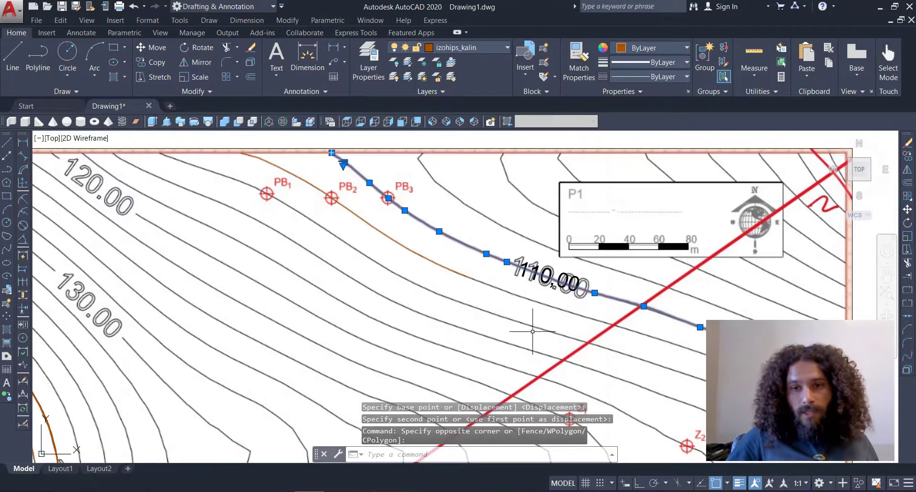
{"action": "key", "text": "Escape"}
{"action": "middle_click_drag", "start_coordinate": [371, 363], "coordinate": [423, 338]}
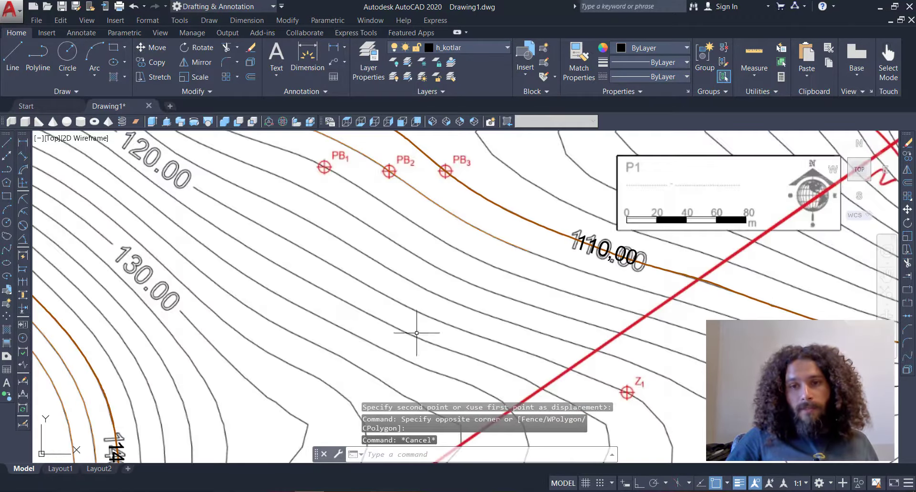
{"action": "middle_click_drag", "start_coordinate": [363, 323], "coordinate": [403, 324]}
{"action": "scroll", "coordinate": [404, 324], "scroll_direction": "down", "scroll_amount": 2}
{"action": "middle_click_drag", "start_coordinate": [336, 346], "coordinate": [352, 291]}
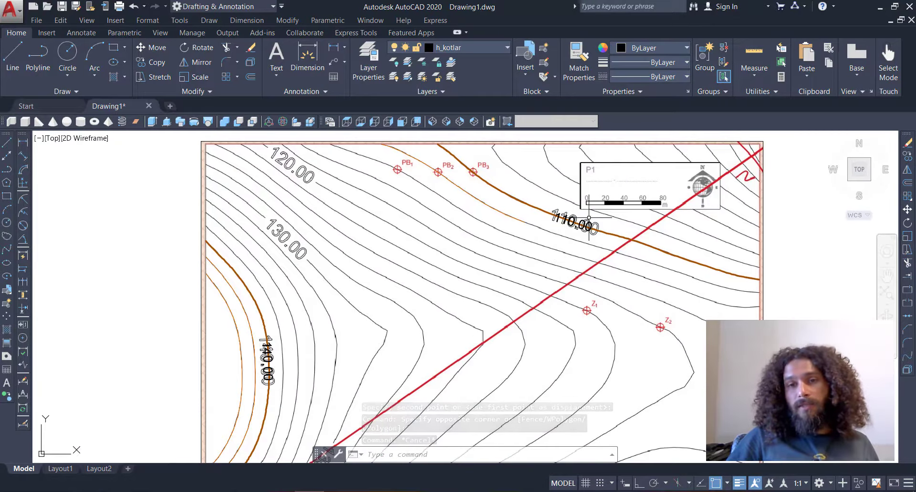
Step: Draw a short cutting line across the thick northern contour at the southeast end of the 110,00 label
{"action": "scroll", "coordinate": [576, 228], "scroll_direction": "up", "scroll_amount": 6}
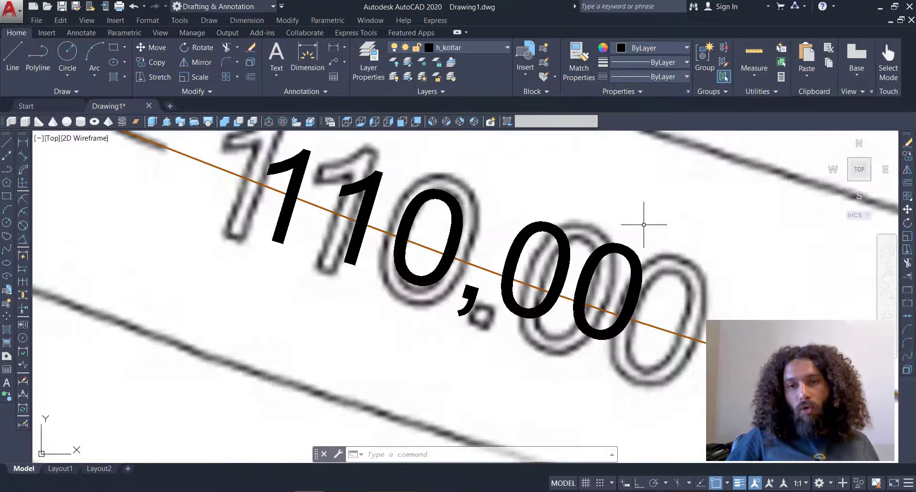
{"action": "left_click", "coordinate": [602, 358]}
{"action": "middle_click_drag", "start_coordinate": [520, 233], "coordinate": [551, 261]}
{"action": "scroll", "coordinate": [551, 261], "scroll_direction": "down", "scroll_amount": 3}
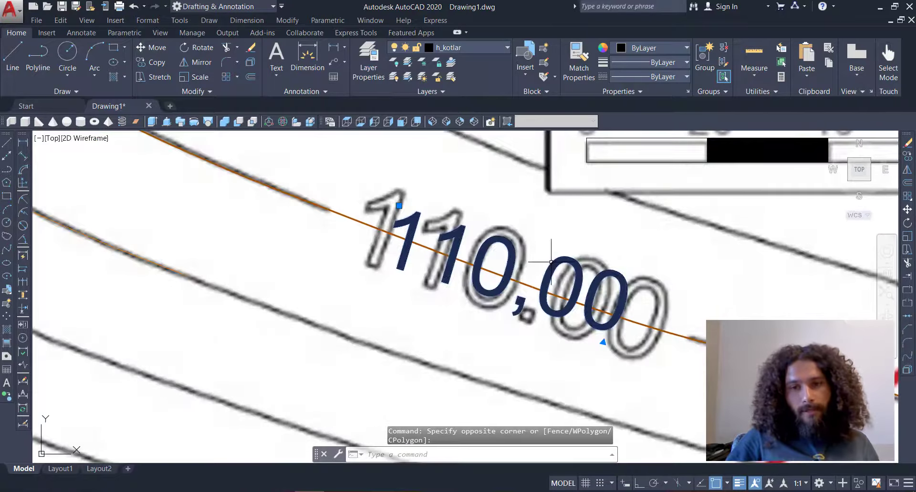
{"action": "key", "text": "Escape"}
{"action": "type", "text": "l"}
{"action": "key", "text": "Return"}
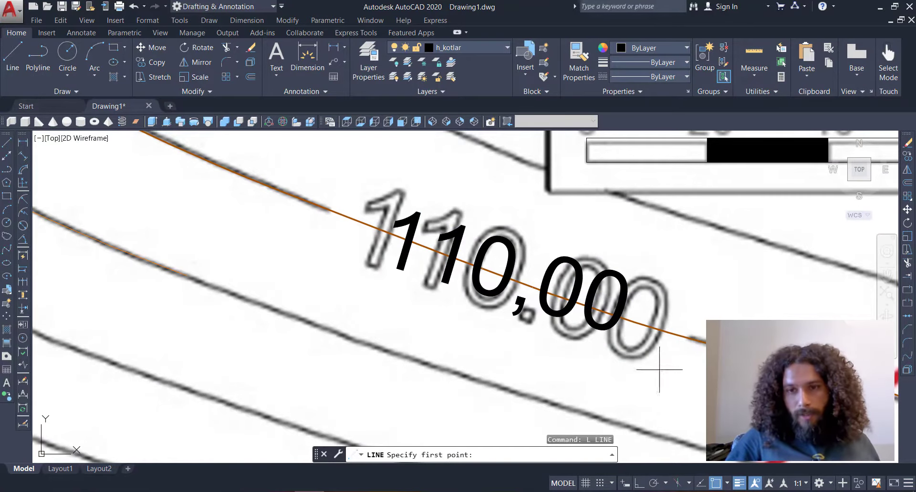
{"action": "left_click", "coordinate": [676, 260]}
{"action": "left_click", "coordinate": [625, 404]}
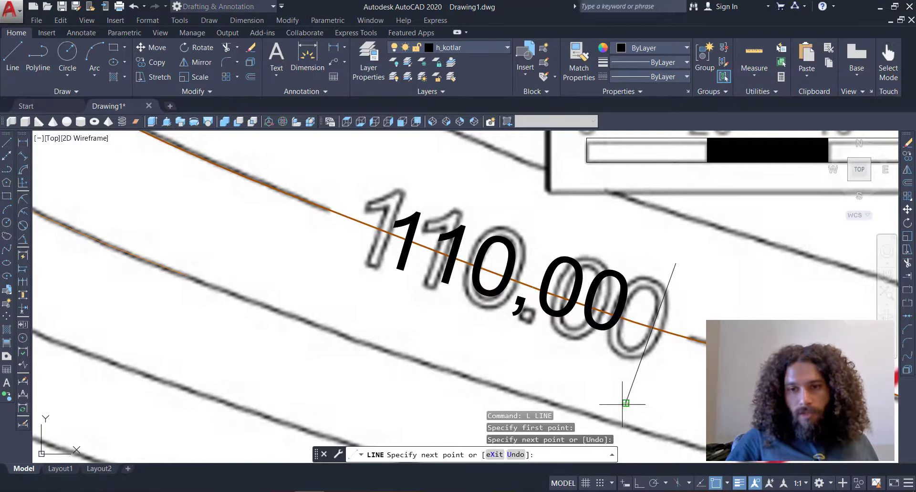
{"action": "key", "text": "Return"}
Step: Draw a second cutting line across the thick contour at the northwest end of the 110,00 label
{"action": "key", "text": "Return"}
{"action": "left_click", "coordinate": [388, 148]}
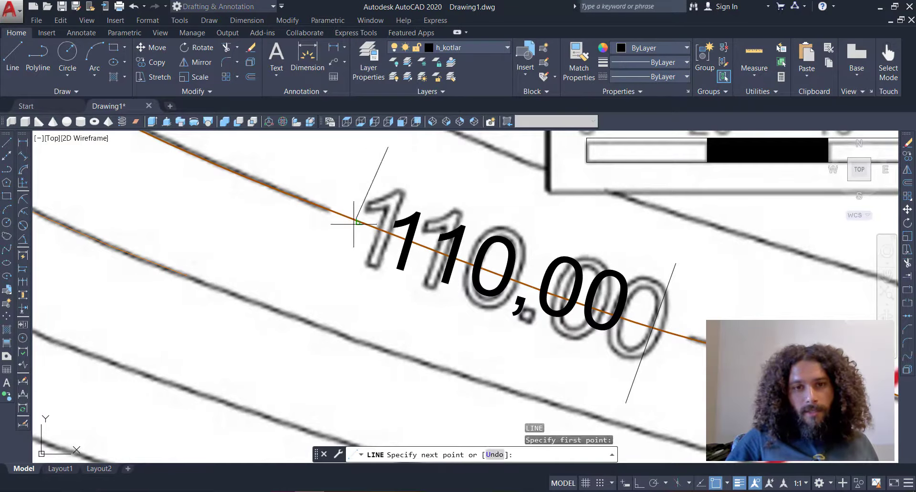
{"action": "left_click", "coordinate": [328, 291]}
{"action": "key", "text": "Return"}
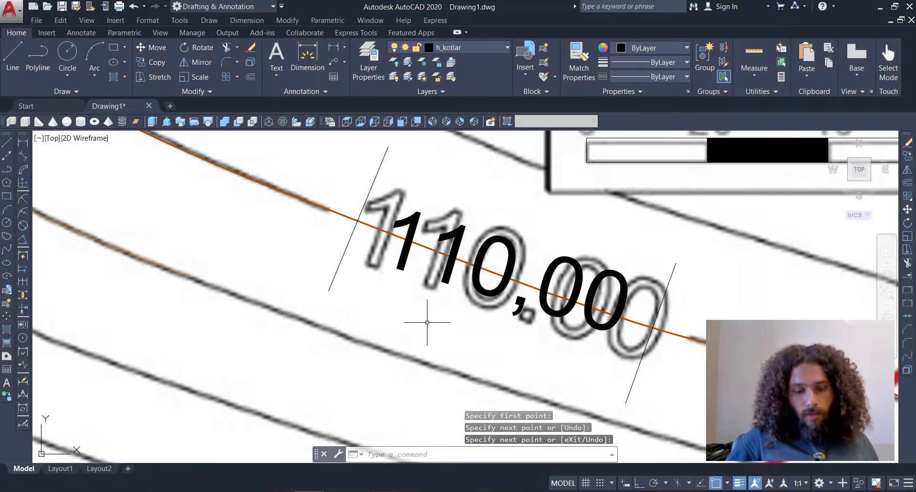
Step: Trim away the thick northern contour between the two cutting lines so it breaks around the 110,00 text
{"action": "type", "text": "tr"}
{"action": "key", "text": "Return"}
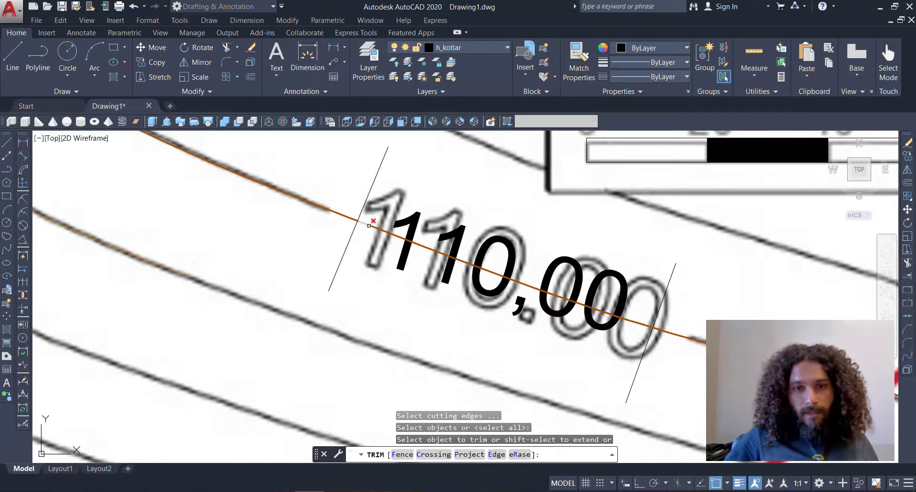
{"action": "left_click", "coordinate": [366, 224]}
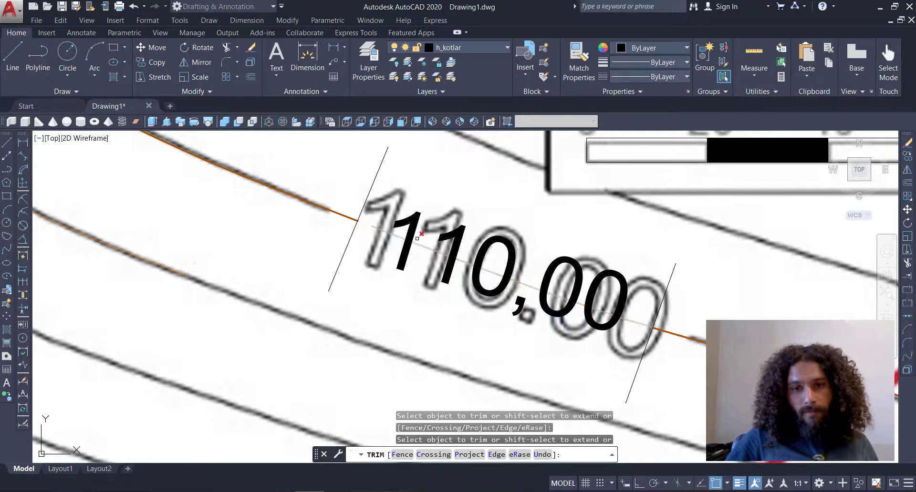
{"action": "left_click", "coordinate": [367, 225]}
{"action": "left_click", "coordinate": [644, 325]}
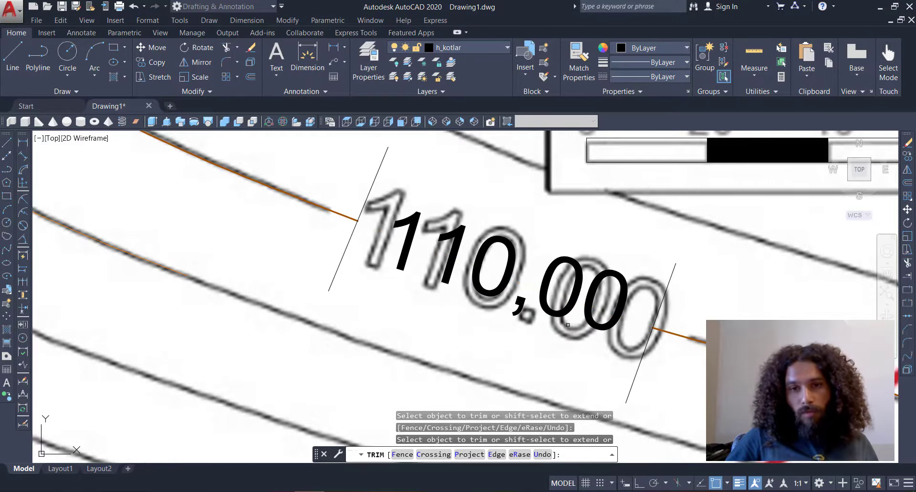
{"action": "scroll", "coordinate": [568, 325], "scroll_direction": "down", "scroll_amount": 5}
{"action": "key", "text": "Return"}
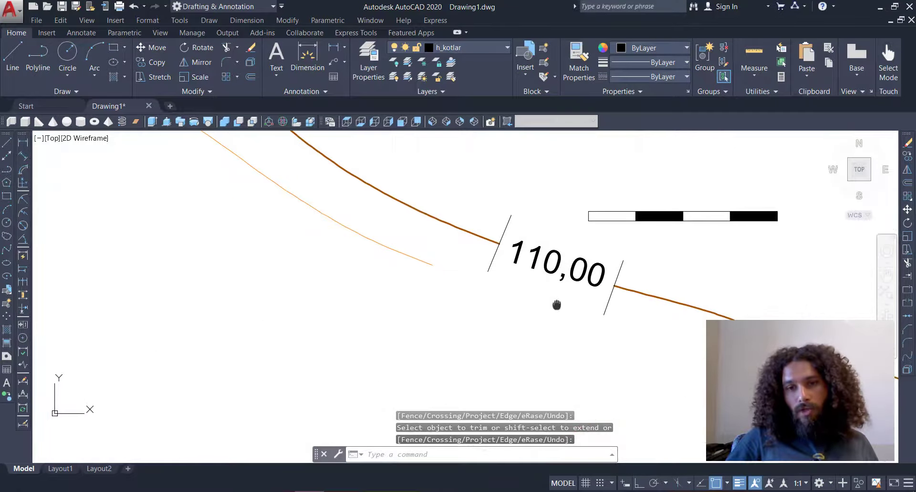
Step: Delete the two cutting lines on either side of the 110,00 text
{"action": "middle_click_drag", "start_coordinate": [557, 305], "coordinate": [556, 305]}
{"action": "key", "text": "Escape"}
{"action": "left_click", "coordinate": [613, 289]}
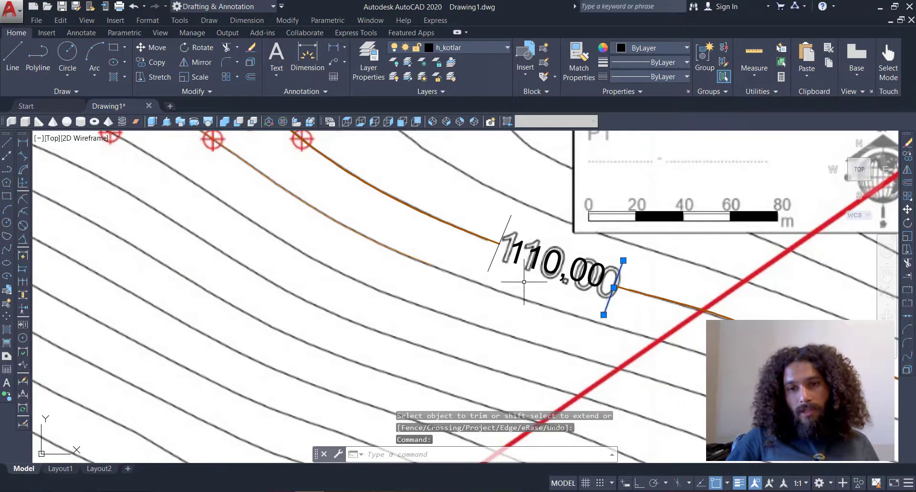
{"action": "left_click", "coordinate": [491, 263]}
{"action": "key", "text": "Delete"}
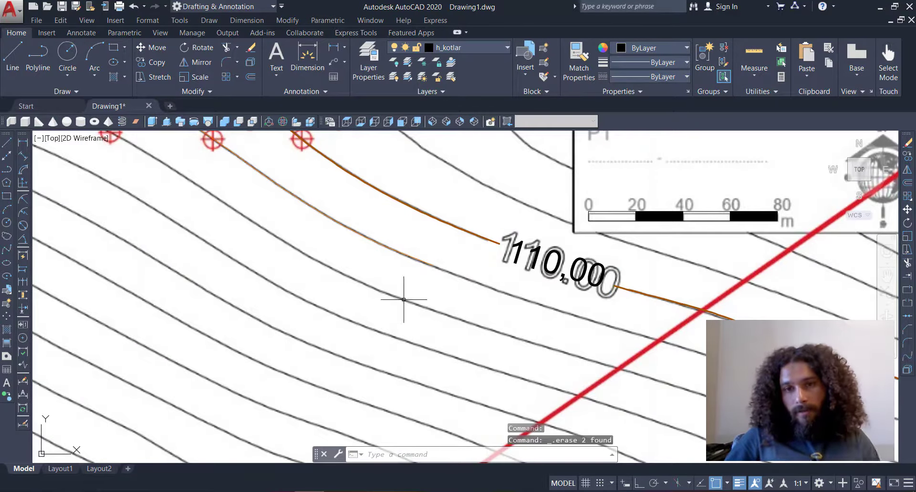
Step: Draw a short cutting line across the thick western contour just north of the 140,00 text
{"action": "mouse_move", "coordinate": [409, 303]}
{"action": "middle_mouse_down"}
{"action": "mouse_move", "coordinate": [474, 293]}
{"action": "mouse_move", "coordinate": [470, 302]}
{"action": "mouse_move", "coordinate": [496, 286]}
{"action": "mouse_move", "coordinate": [455, 300]}
{"action": "middle_mouse_up"}
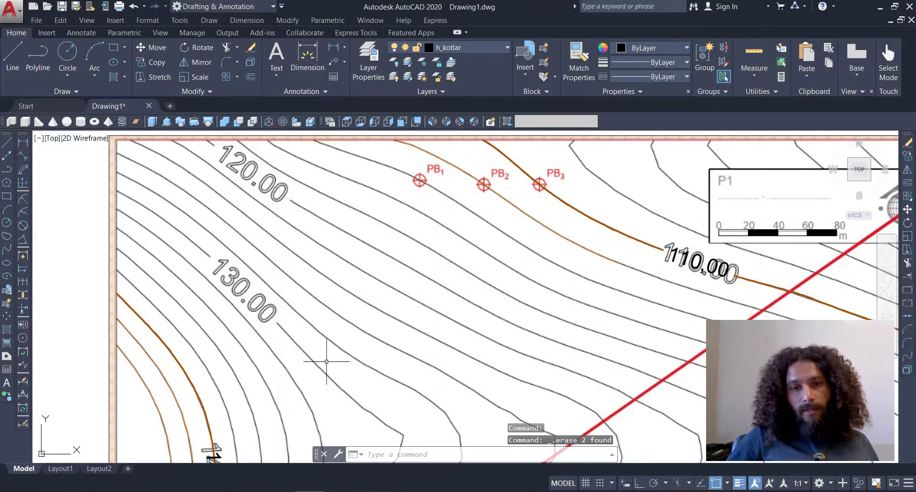
{"action": "scroll", "coordinate": [328, 381], "scroll_direction": "up", "scroll_amount": 10}
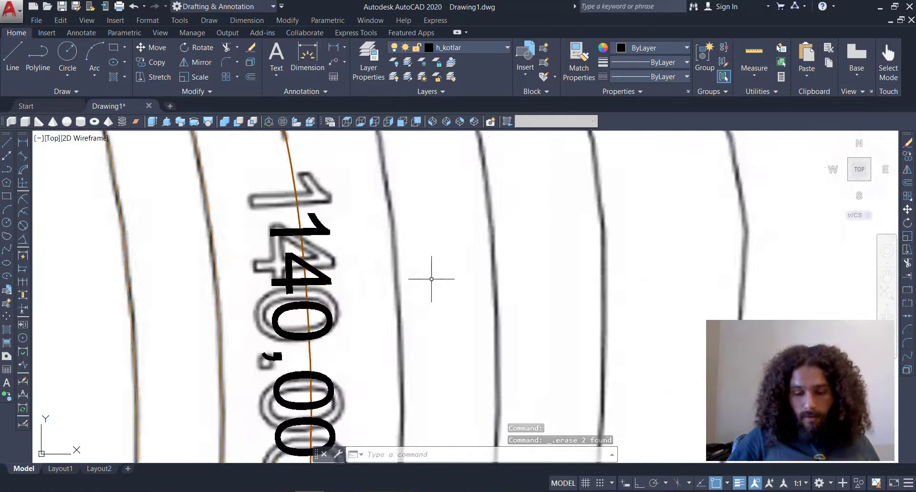
{"action": "type", "text": "l"}
{"action": "key", "text": "Return"}
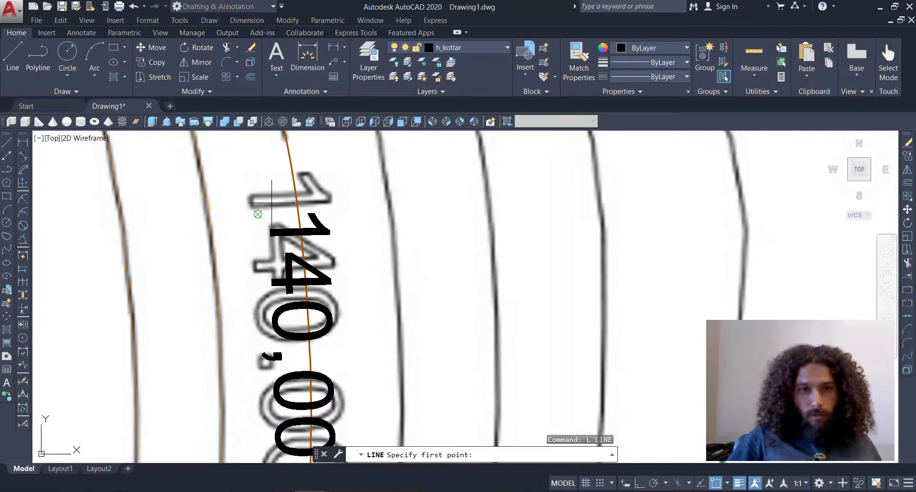
{"action": "left_click", "coordinate": [240, 193]}
{"action": "left_click", "coordinate": [374, 174]}
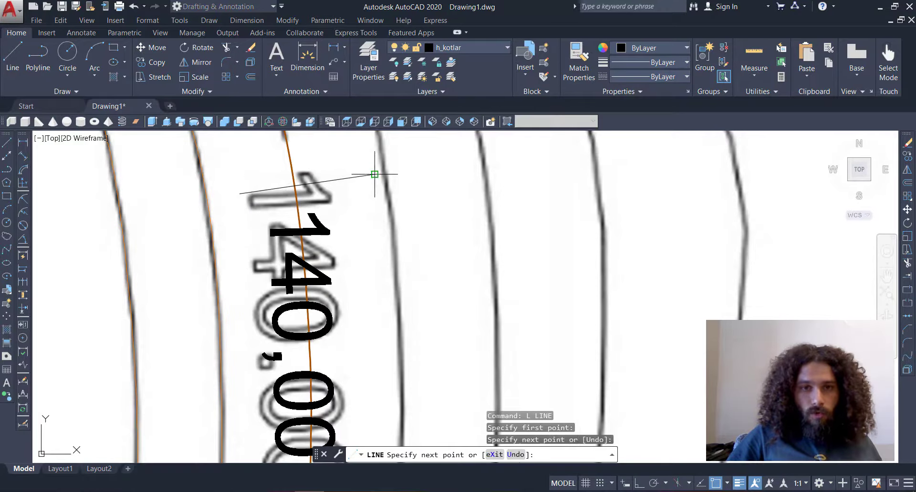
{"action": "key", "text": "Return"}
Step: Draw another cutting line across the thick western contour just south of the 140,00 label
{"action": "scroll", "coordinate": [348, 316], "scroll_direction": "down", "scroll_amount": 2}
{"action": "key", "text": "Return"}
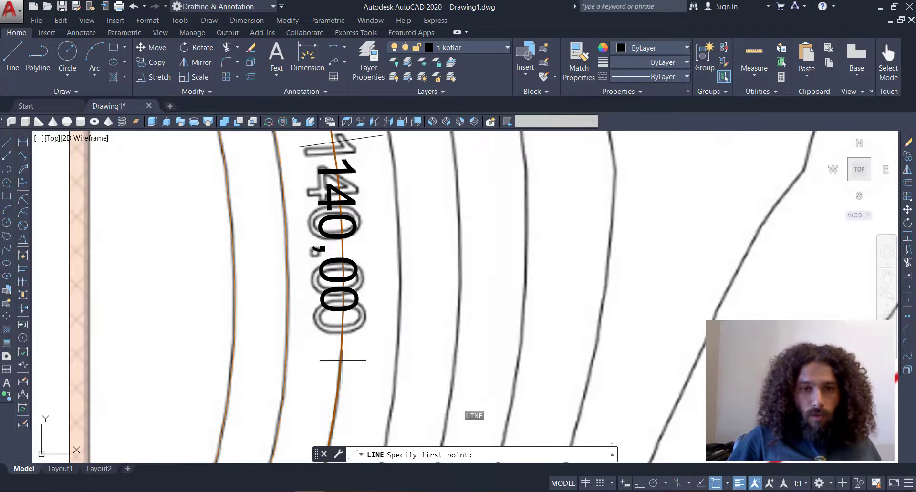
{"action": "left_click", "coordinate": [307, 342]}
{"action": "left_click", "coordinate": [386, 339]}
{"action": "key", "text": "Return"}
{"action": "middle_click_drag", "start_coordinate": [409, 310], "coordinate": [405, 352]}
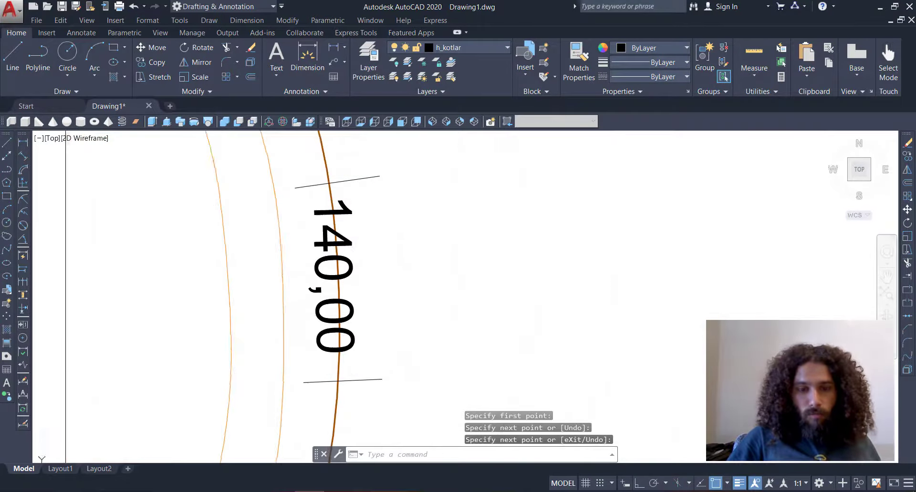
Step: Trim the thick western contour between the two cutting lines so it breaks around the 140,00 text
{"action": "type", "text": "tr"}
{"action": "key", "text": "Return"}
{"action": "key", "text": "Return"}
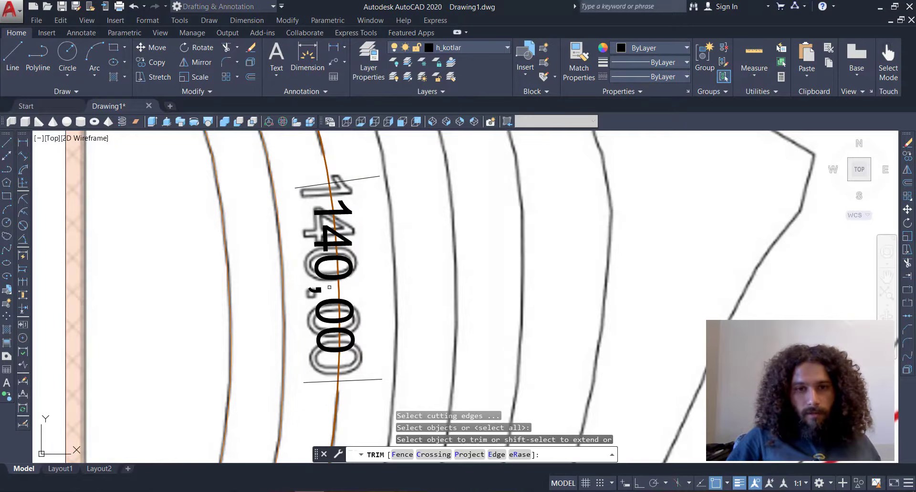
{"action": "left_click", "coordinate": [331, 195]}
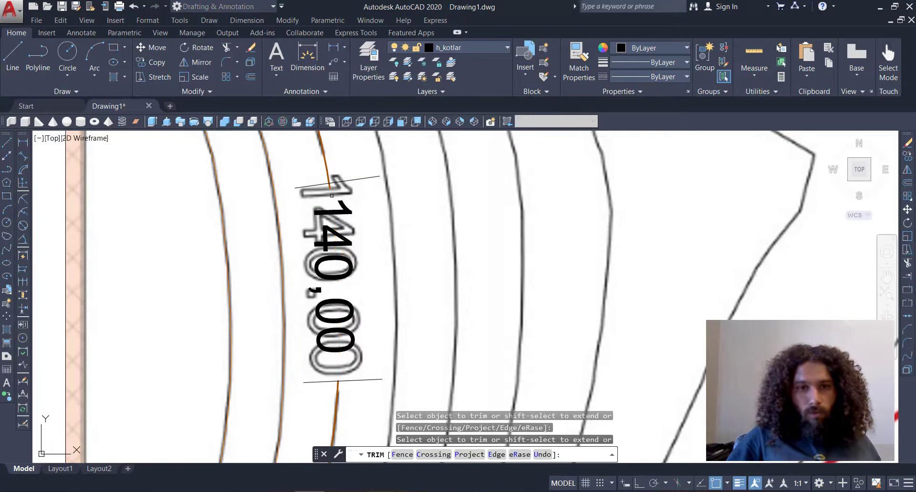
{"action": "left_click", "coordinate": [339, 231]}
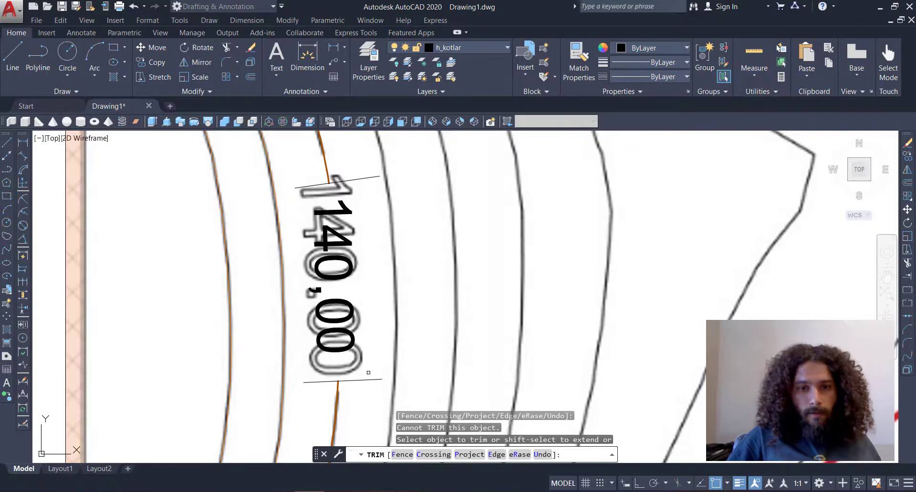
{"action": "key", "text": "Return"}
Step: Delete the cutting lines south and north of the 140,00 text
{"action": "left_click", "coordinate": [367, 375]}
{"action": "left_click", "coordinate": [365, 381]}
{"action": "key", "text": "Delete"}
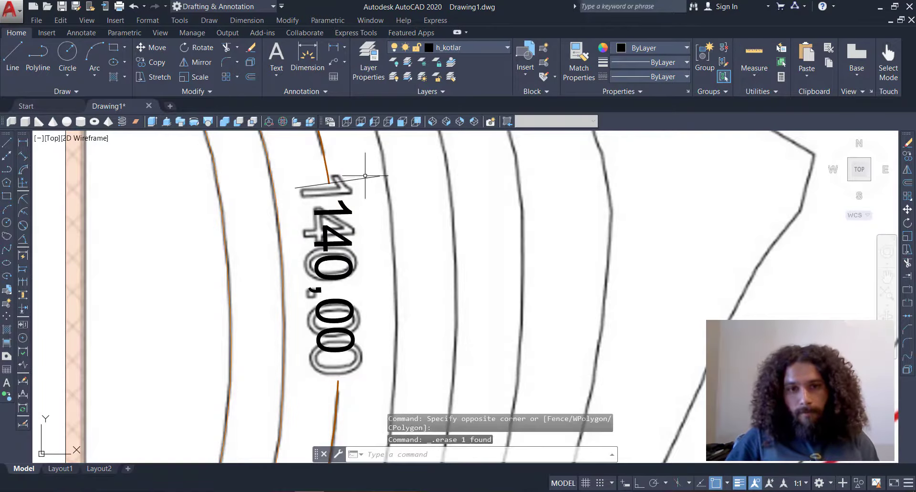
{"action": "left_click", "coordinate": [366, 155]}
{"action": "left_click", "coordinate": [366, 195]}
{"action": "key", "text": "Delete"}
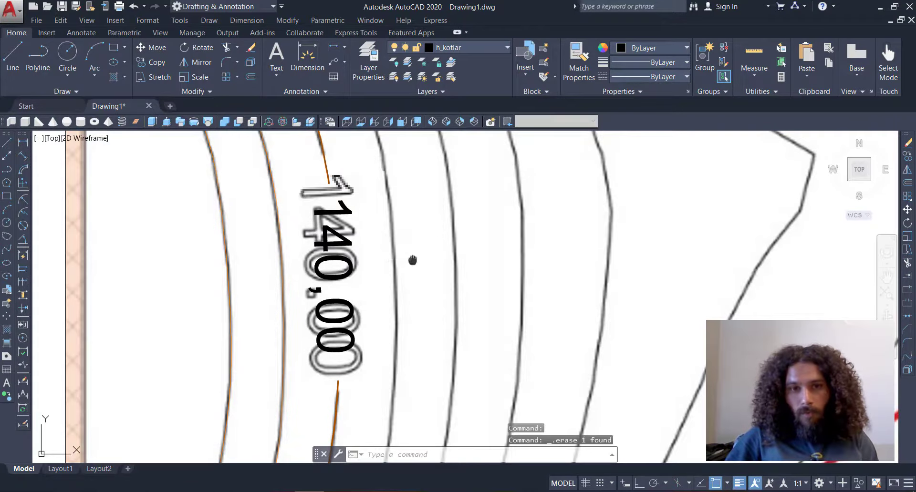
Step: Review the traced contours and their breaks at the 140,00 and 110,00 labels across the whole map
{"action": "mouse_move", "coordinate": [413, 260]}
{"action": "middle_mouse_down"}
{"action": "mouse_move", "coordinate": [424, 258]}
{"action": "mouse_move", "coordinate": [419, 274]}
{"action": "mouse_move", "coordinate": [380, 313]}
{"action": "middle_mouse_up"}
{"action": "scroll", "coordinate": [380, 312], "scroll_direction": "down", "scroll_amount": 3}
{"action": "middle_click_drag", "start_coordinate": [460, 303], "coordinate": [382, 313]}
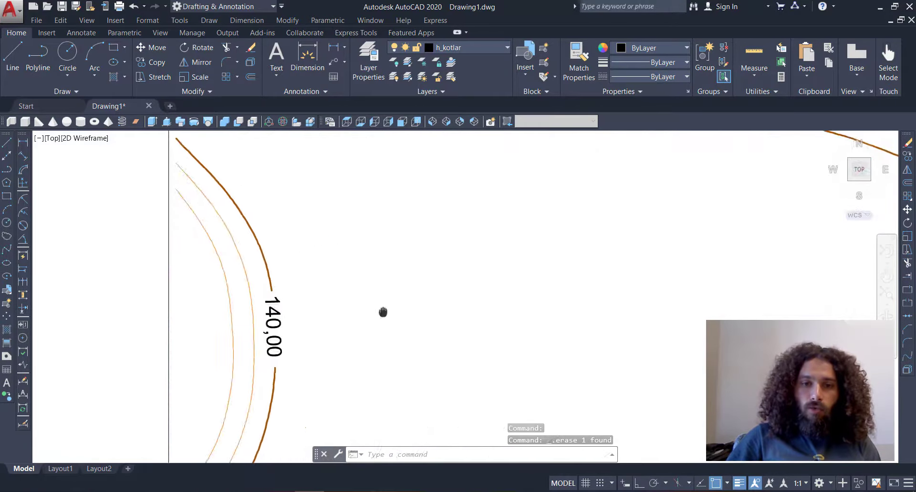
{"action": "scroll", "coordinate": [382, 313], "scroll_direction": "down", "scroll_amount": 2}
{"action": "middle_click_drag", "start_coordinate": [427, 296], "coordinate": [351, 321]}
{"action": "middle_click_drag", "start_coordinate": [571, 270], "coordinate": [406, 265]}
{"action": "scroll", "coordinate": [406, 266], "scroll_direction": "down", "scroll_amount": 4}
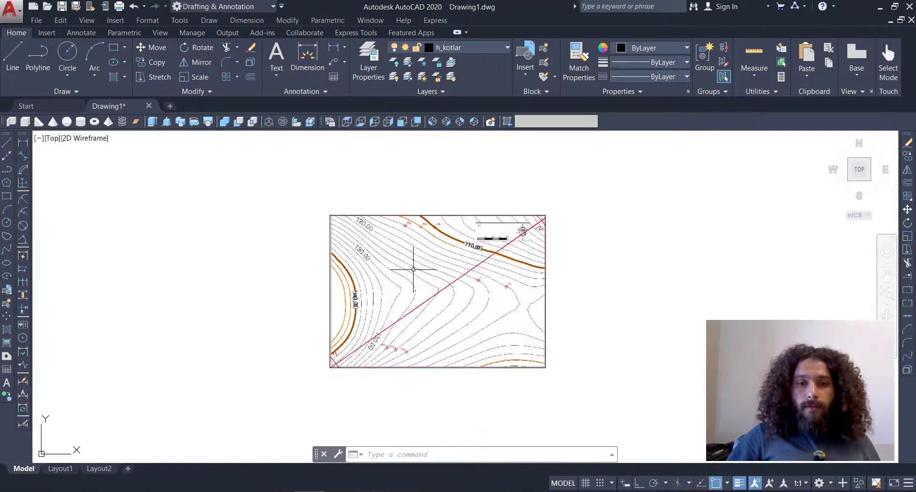
{"action": "scroll", "coordinate": [458, 244], "scroll_direction": "up", "scroll_amount": 2}
{"action": "middle_click_drag", "start_coordinate": [458, 244], "coordinate": [455, 216]}
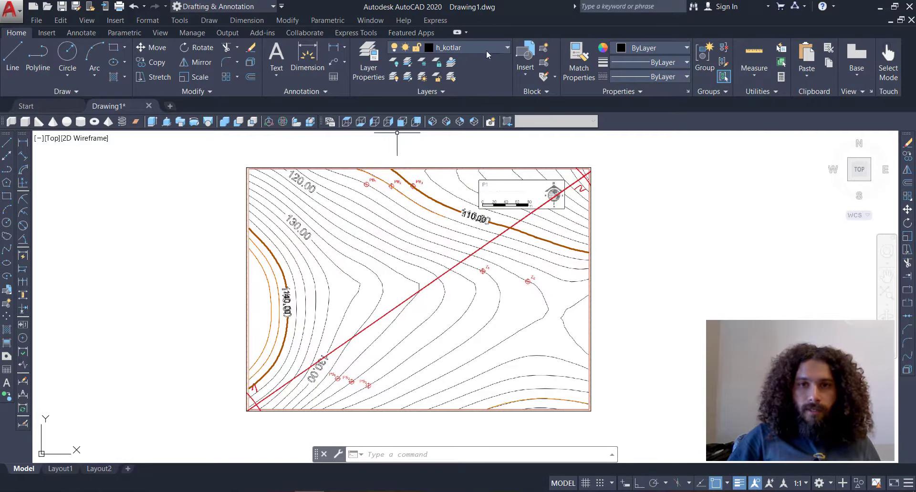
Step: Make h_aciklamalar the current layer
{"action": "left_click", "coordinate": [507, 49]}
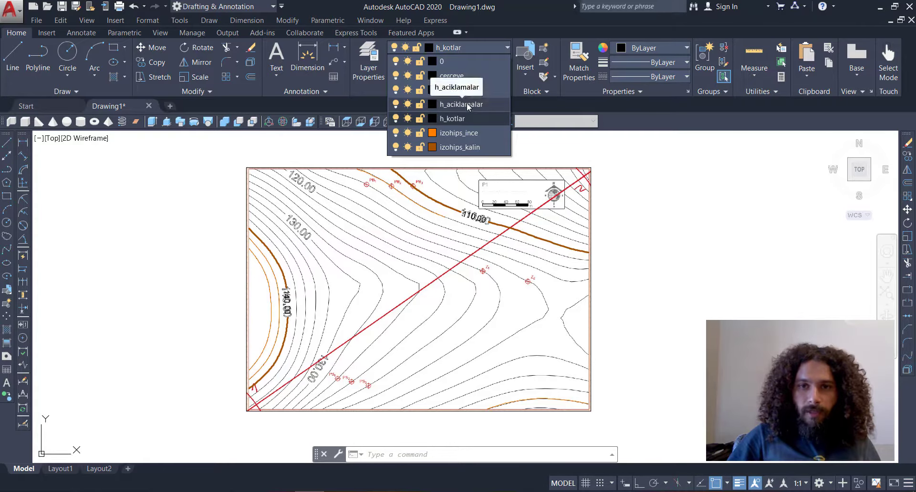
{"action": "left_click", "coordinate": [451, 104]}
{"action": "scroll", "coordinate": [375, 172], "scroll_direction": "up", "scroll_amount": 5}
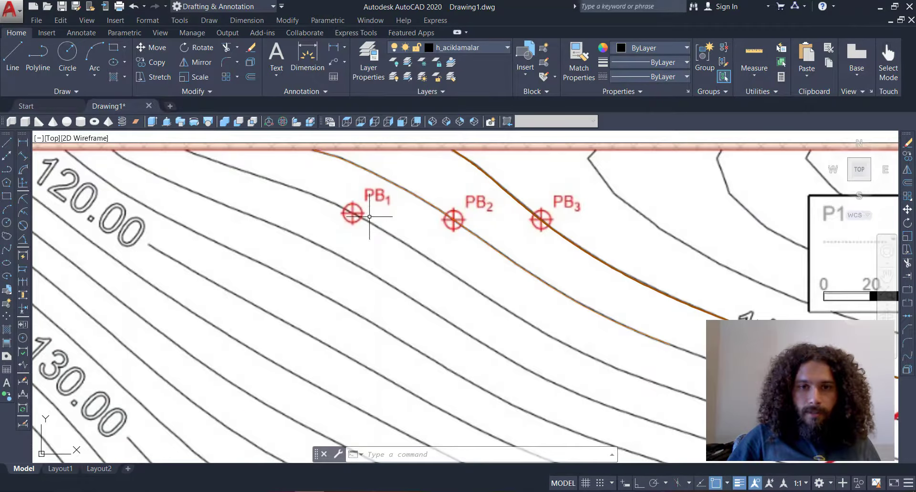
{"action": "scroll", "coordinate": [369, 216], "scroll_direction": "up", "scroll_amount": 4}
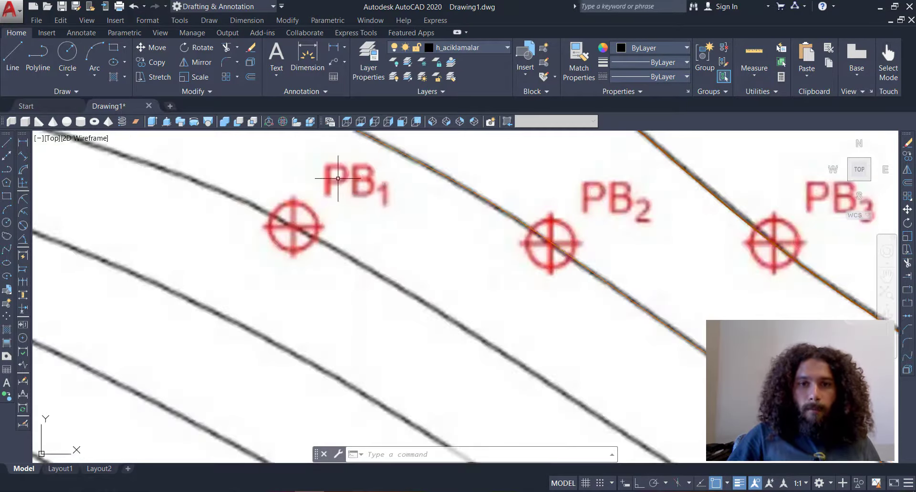
Step: Examine the red PB1, PB2 and PB3 point markers and labels on the scan, and the PS markers near the southern 130.00 label
{"action": "left_click", "coordinate": [395, 177]}
{"action": "left_click", "coordinate": [368, 193]}
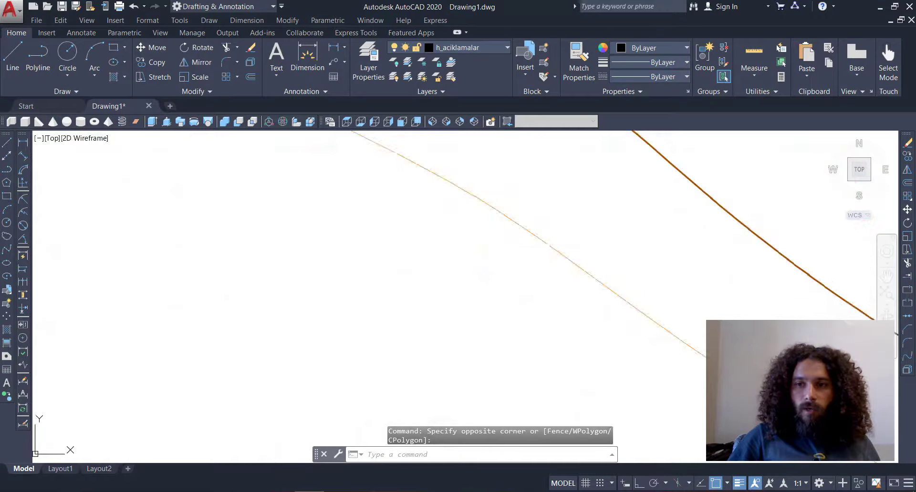
{"action": "mouse_move", "coordinate": [790, 221]}
{"action": "middle_mouse_down"}
{"action": "mouse_move", "coordinate": [710, 229]}
{"action": "mouse_move", "coordinate": [656, 200]}
{"action": "middle_mouse_up"}
{"action": "left_click", "coordinate": [705, 230]}
{"action": "left_click", "coordinate": [480, 178]}
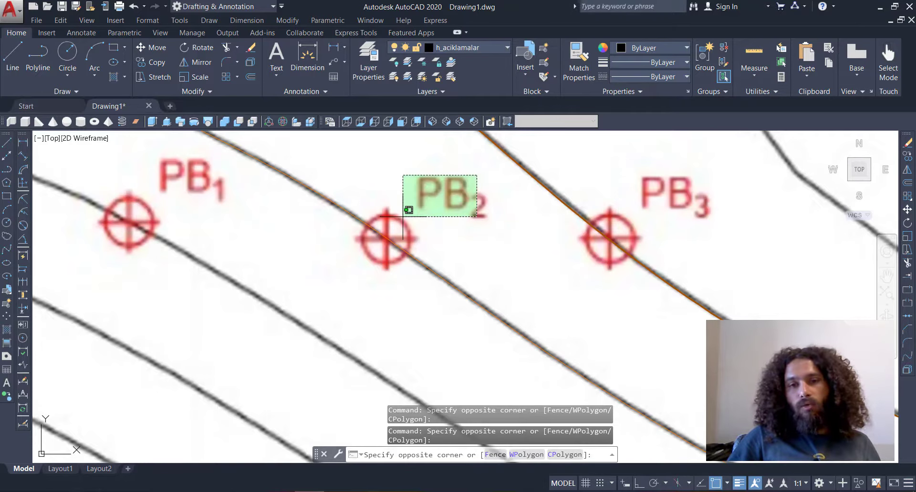
{"action": "left_click", "coordinate": [407, 209]}
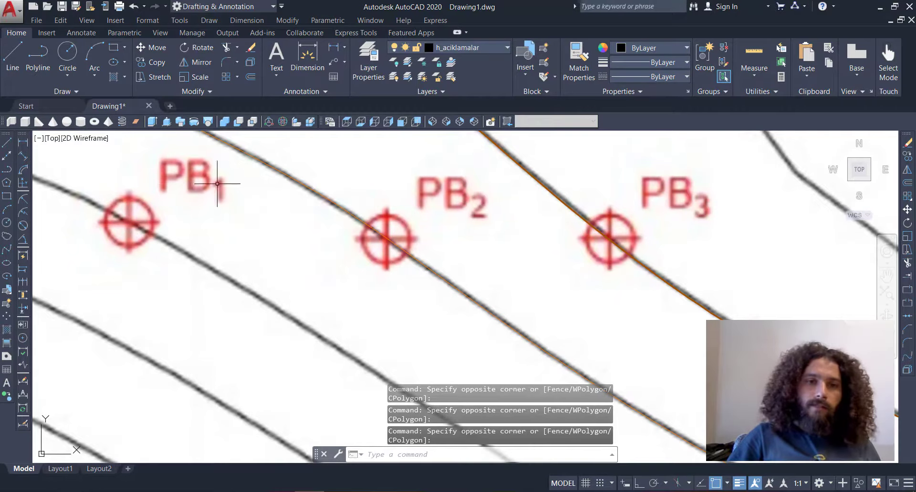
{"action": "scroll", "coordinate": [194, 180], "scroll_direction": "up", "scroll_amount": 5}
{"action": "scroll", "coordinate": [184, 230], "scroll_direction": "down", "scroll_amount": 5}
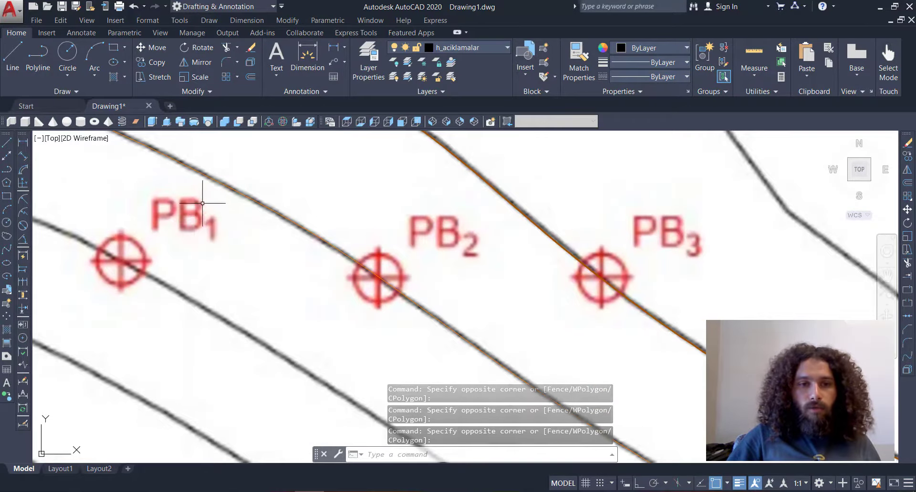
{"action": "left_click", "coordinate": [208, 201]}
{"action": "left_click", "coordinate": [173, 241]}
{"action": "scroll", "coordinate": [240, 260], "scroll_direction": "down", "scroll_amount": 5}
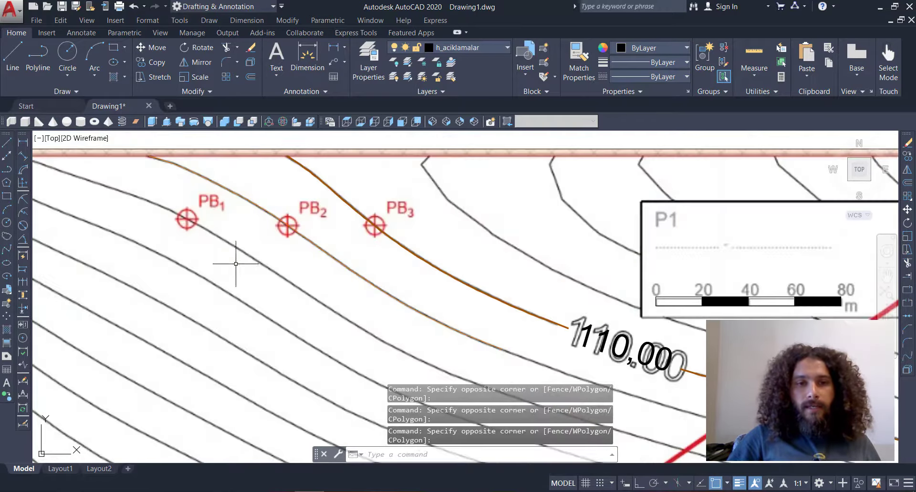
{"action": "scroll", "coordinate": [313, 198], "scroll_direction": "up", "scroll_amount": 1}
{"action": "scroll", "coordinate": [276, 395], "scroll_direction": "up", "scroll_amount": 8}
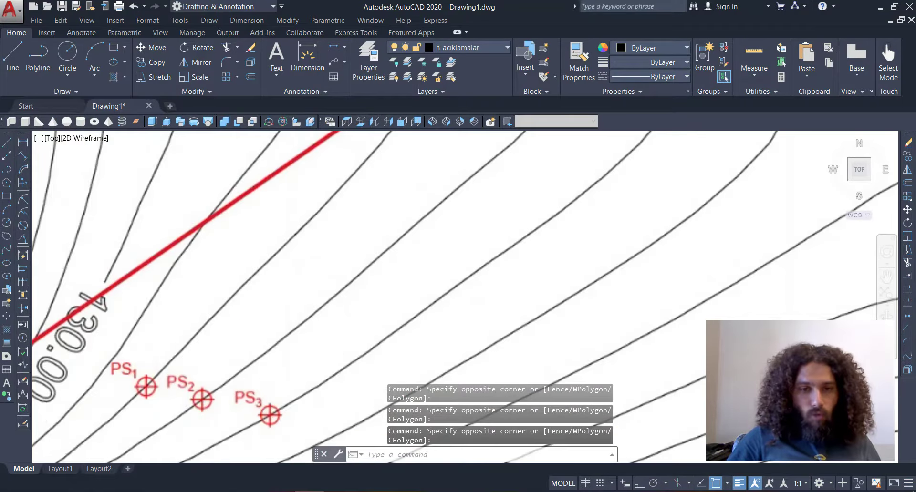
Step: Compare the red PS, Z and PB point markers and their labels across the scanned map
{"action": "left_click", "coordinate": [292, 409]}
{"action": "left_click", "coordinate": [259, 436]}
{"action": "scroll", "coordinate": [288, 401], "scroll_direction": "down", "scroll_amount": 4}
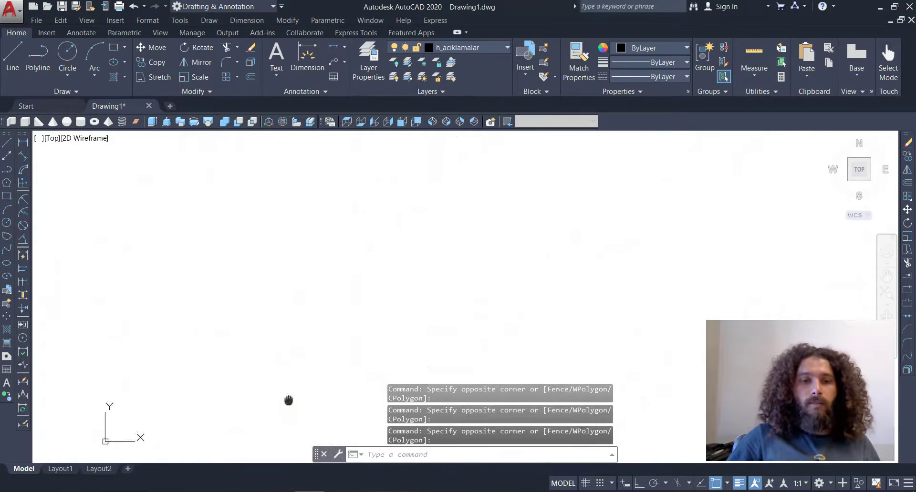
{"action": "scroll", "coordinate": [313, 299], "scroll_direction": "down", "scroll_amount": 2}
{"action": "middle_click_drag", "start_coordinate": [346, 222], "coordinate": [288, 325]}
{"action": "middle_click_drag", "start_coordinate": [344, 205], "coordinate": [319, 318]}
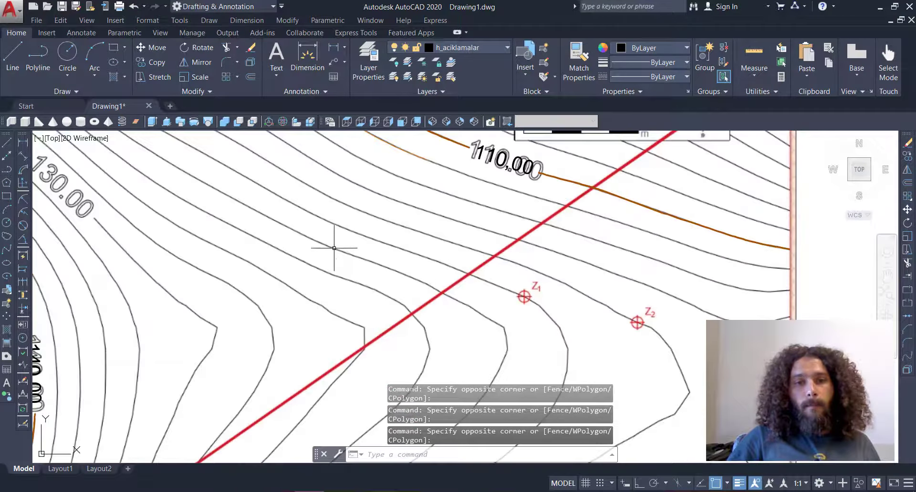
{"action": "middle_click_drag", "start_coordinate": [361, 170], "coordinate": [314, 369]}
{"action": "scroll", "coordinate": [318, 298], "scroll_direction": "up", "scroll_amount": 2}
{"action": "scroll", "coordinate": [314, 297], "scroll_direction": "up", "scroll_amount": 2}
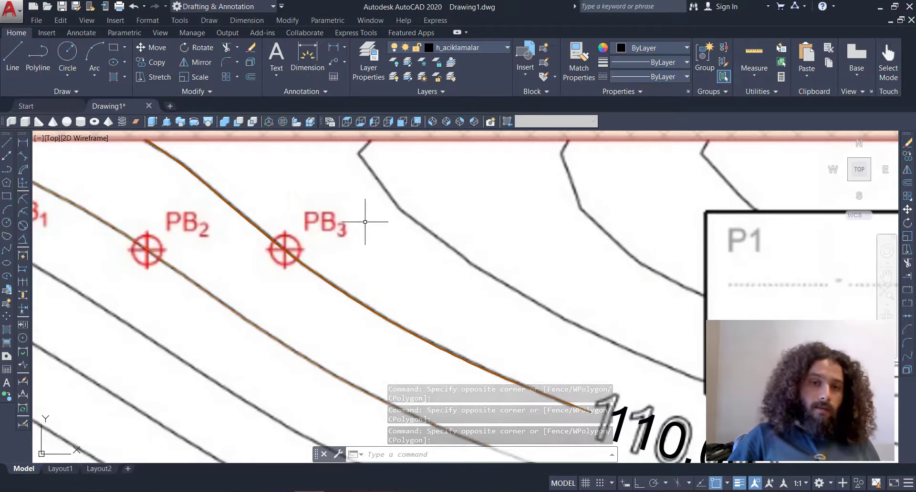
{"action": "left_click", "coordinate": [348, 217]}
{"action": "left_click", "coordinate": [332, 235]}
{"action": "middle_click_drag", "start_coordinate": [332, 235], "coordinate": [412, 229]}
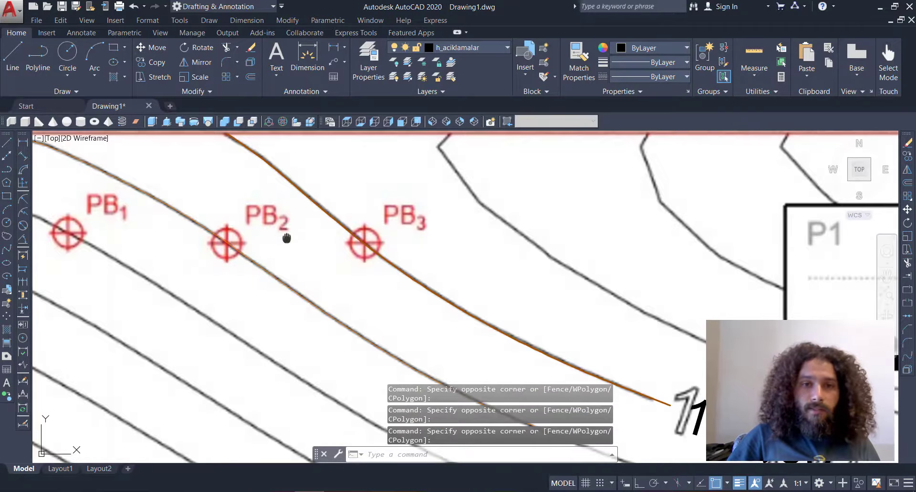
{"action": "middle_click_drag", "start_coordinate": [286, 236], "coordinate": [324, 229]}
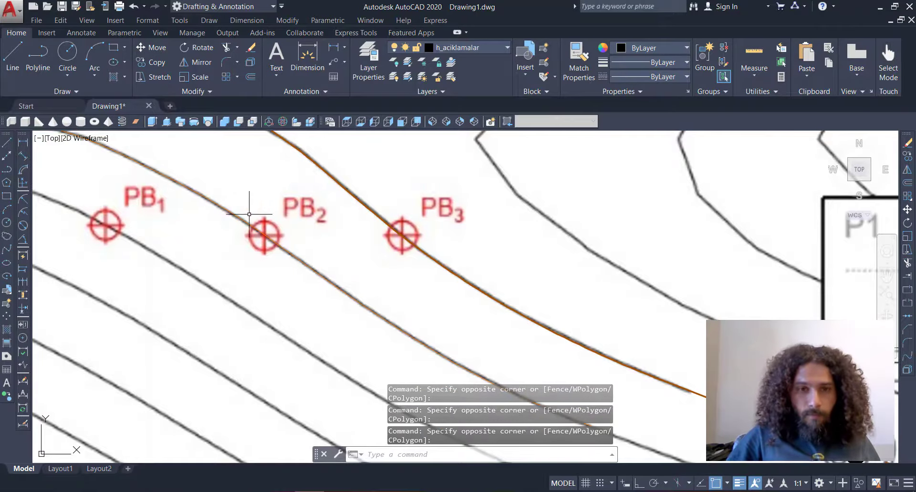
{"action": "scroll", "coordinate": [252, 209], "scroll_direction": "up", "scroll_amount": 5}
{"action": "scroll", "coordinate": [384, 251], "scroll_direction": "down", "scroll_amount": 4}
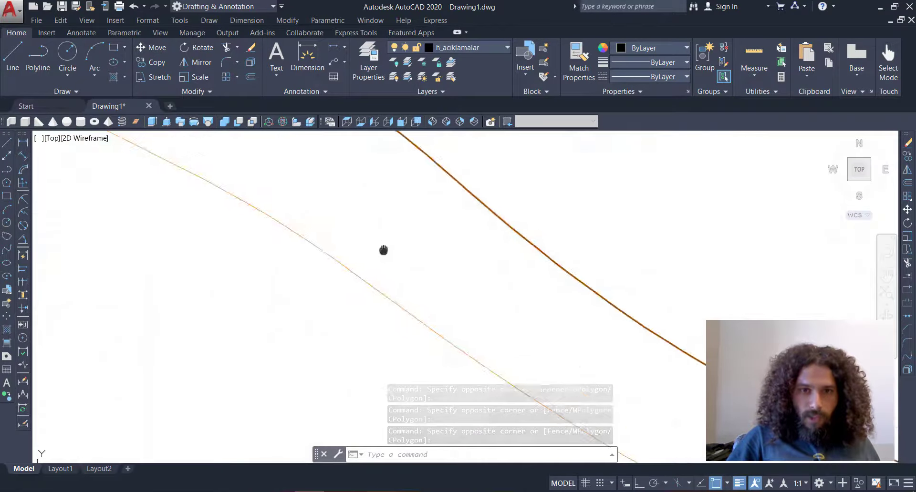
{"action": "scroll", "coordinate": [336, 235], "scroll_direction": "up", "scroll_amount": 3}
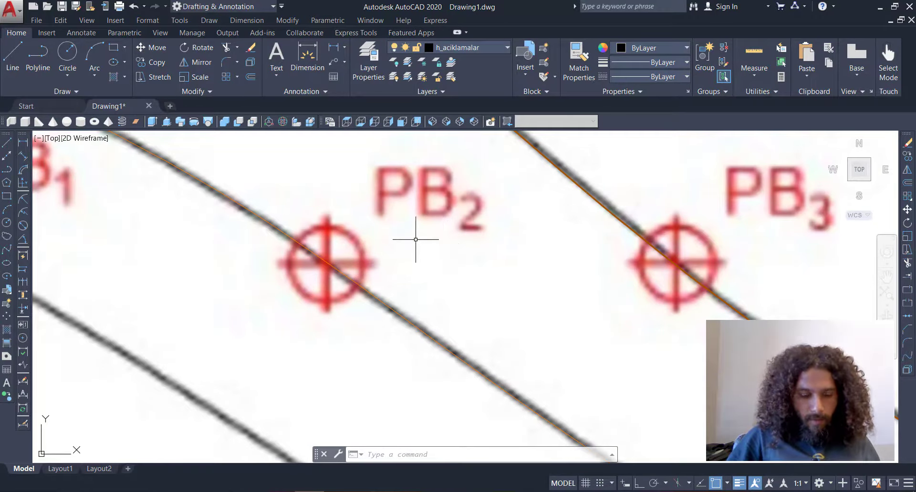
{"action": "type", "text": "c"}
{"action": "key", "text": "Return"}
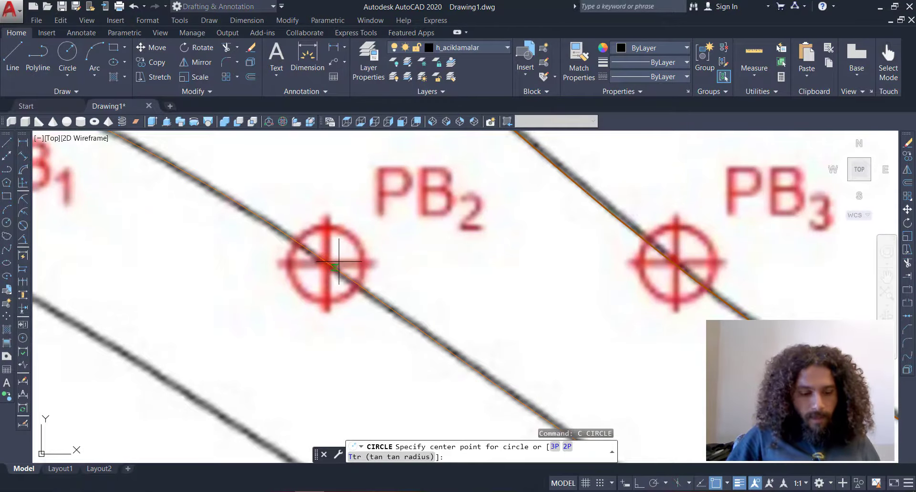
{"action": "key", "text": "Escape"}
{"action": "mouse_move", "coordinate": [364, 260]}
{"action": "middle_mouse_down"}
{"action": "mouse_move", "coordinate": [382, 232]}
{"action": "mouse_move", "coordinate": [429, 237]}
{"action": "middle_mouse_up"}
{"action": "left_click", "coordinate": [473, 276]}
{"action": "left_click", "coordinate": [415, 333]}
{"action": "key", "text": "Escape"}
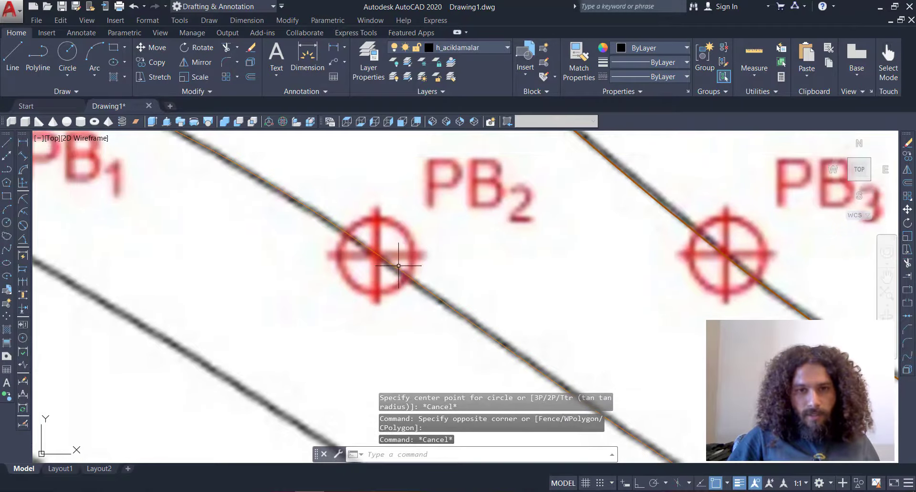
Step: Draw a circle centred on the scanned PB2 marker, sized to match its red ring
{"action": "type", "text": "c"}
{"action": "key", "text": "Return"}
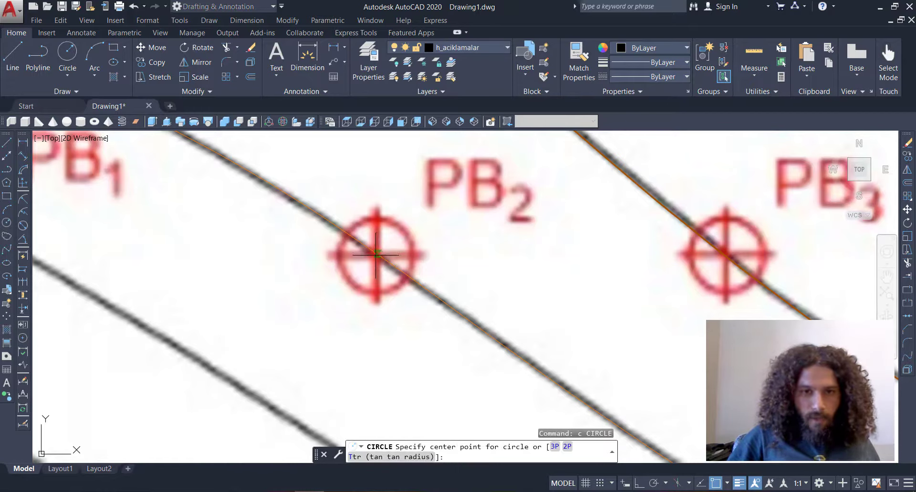
{"action": "left_click", "coordinate": [376, 255]}
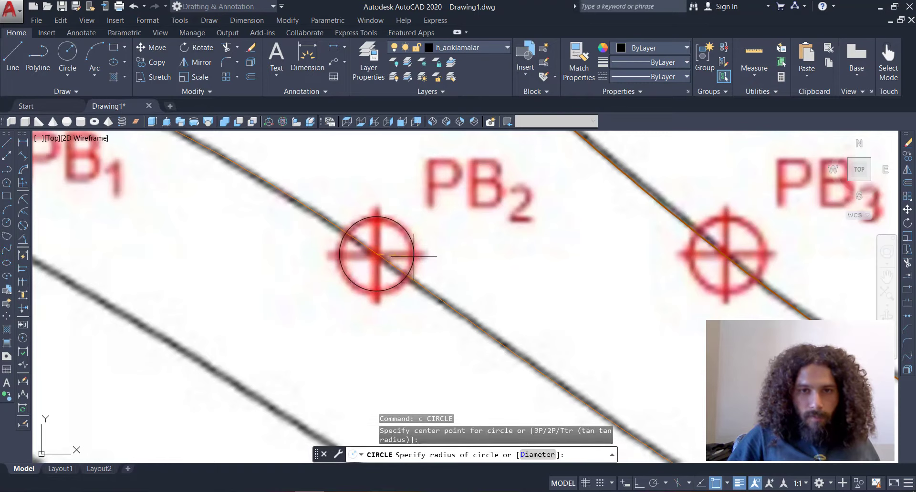
{"action": "left_click", "coordinate": [414, 256]}
{"action": "left_click", "coordinate": [399, 195]}
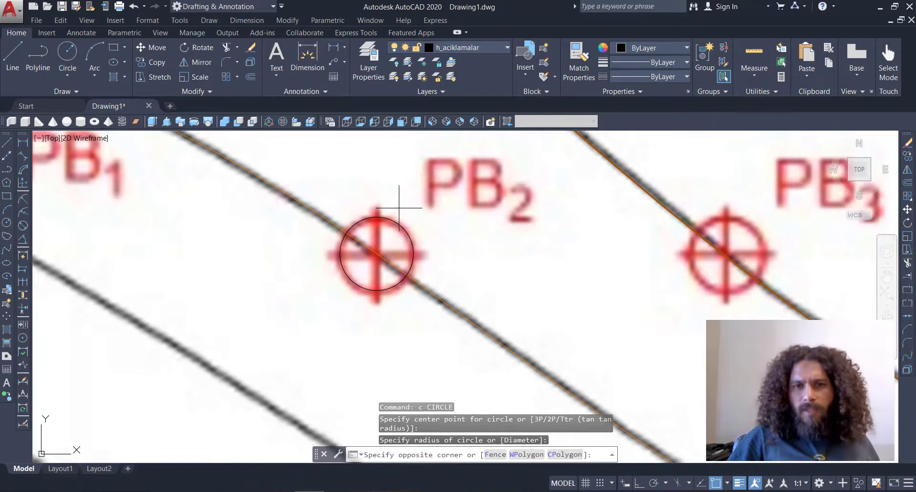
{"action": "left_click", "coordinate": [391, 220]}
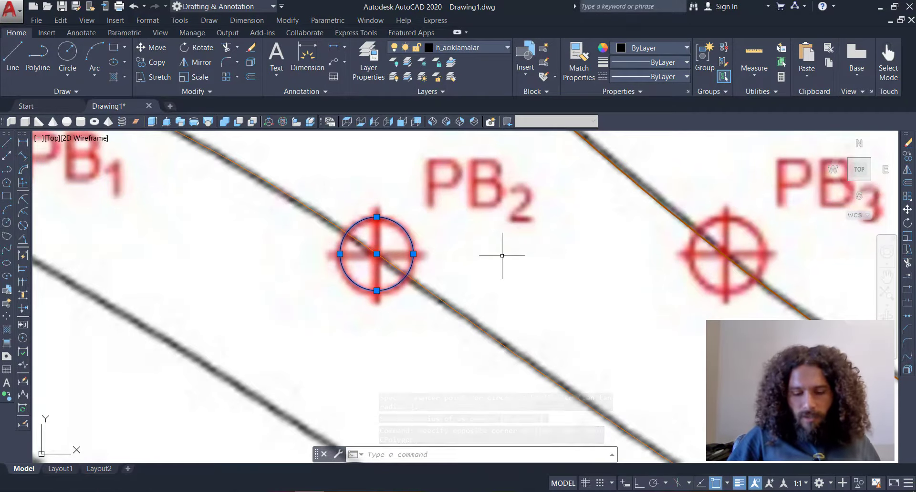
{"action": "key", "text": "Escape"}
Step: Draw the PB2 marker's horizontal cross line over the scanned red line, with Ortho on
{"action": "type", "text": "l"}
{"action": "key", "text": "Return"}
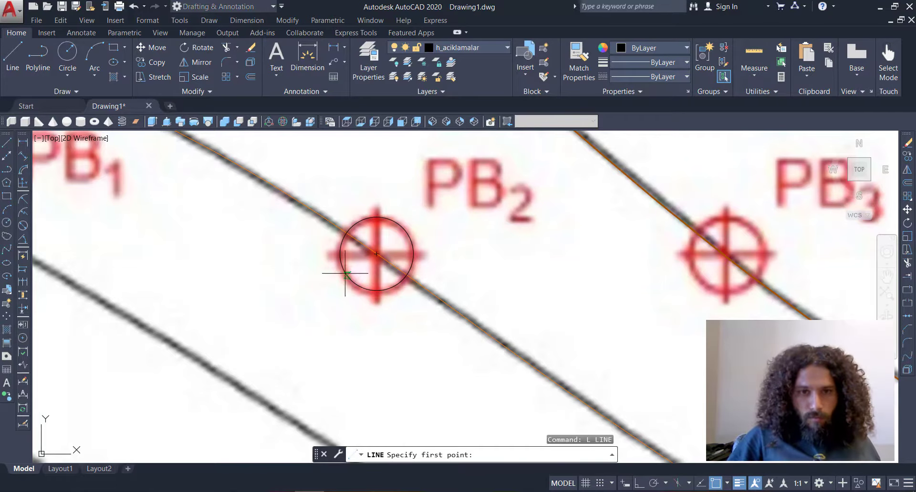
{"action": "left_click", "coordinate": [327, 256]}
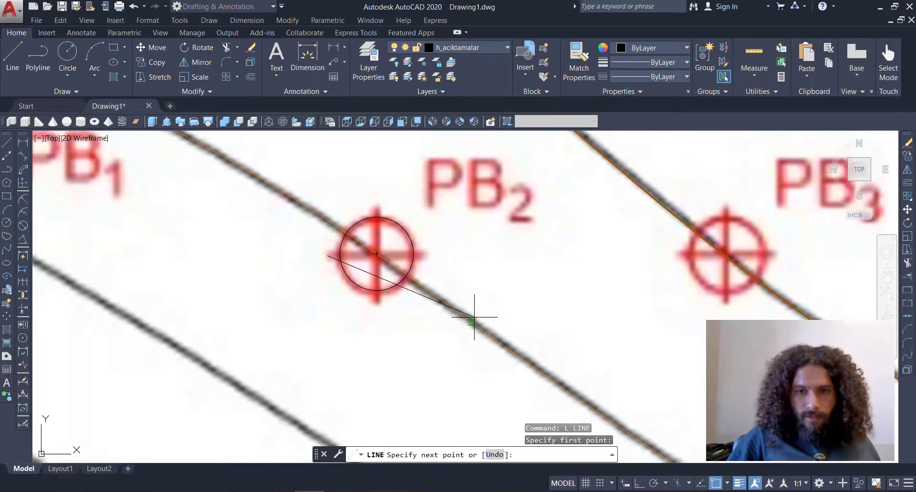
{"action": "key", "text": "F8"}
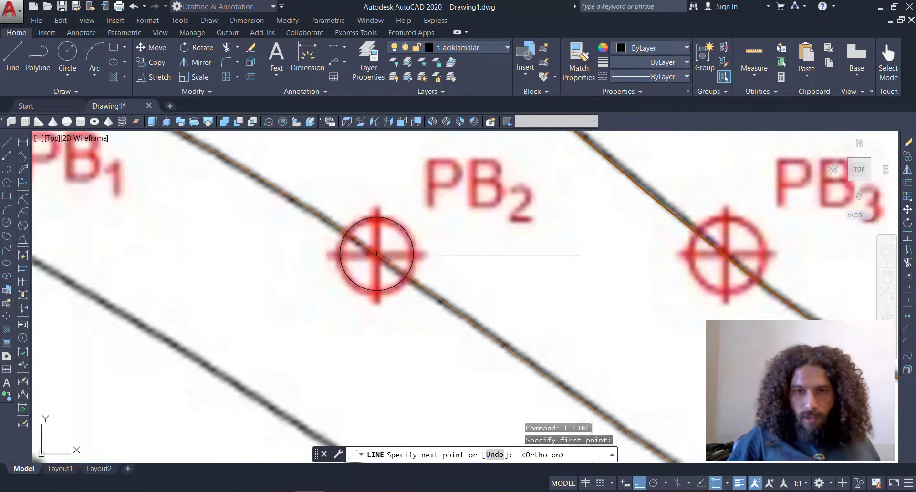
{"action": "left_click", "coordinate": [423, 260]}
{"action": "key", "text": "Return"}
Step: Draw the PB2 marker's vertical cross line over the scanned red line, extending past the circle at both ends
{"action": "key", "text": "Return"}
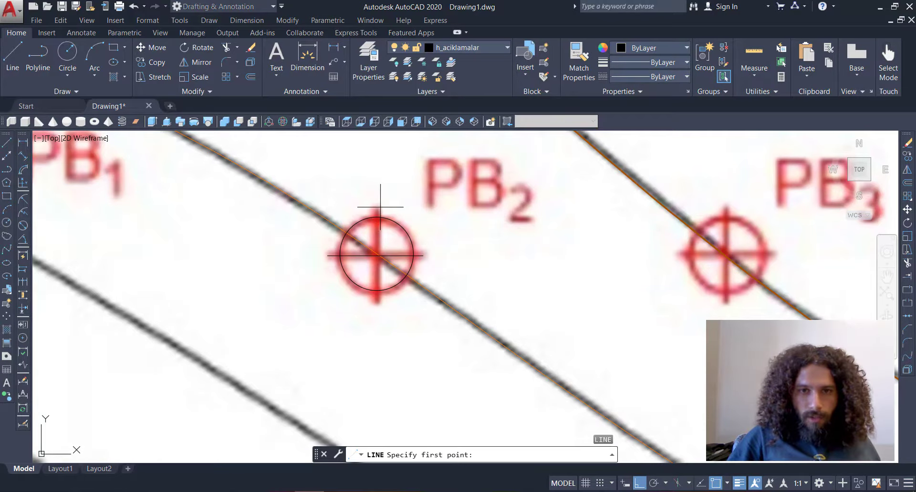
{"action": "left_click", "coordinate": [378, 207]}
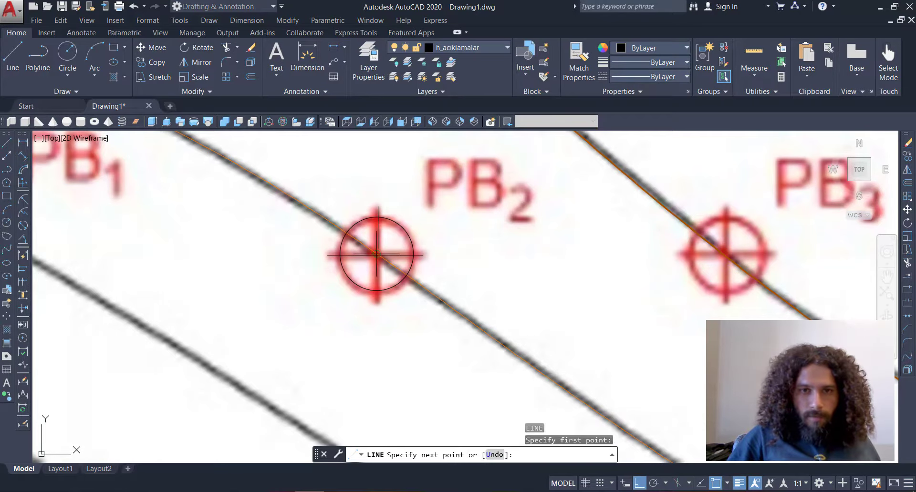
{"action": "left_click", "coordinate": [378, 302]}
{"action": "key", "text": "Return"}
{"action": "scroll", "coordinate": [487, 286], "scroll_direction": "down", "scroll_amount": 3}
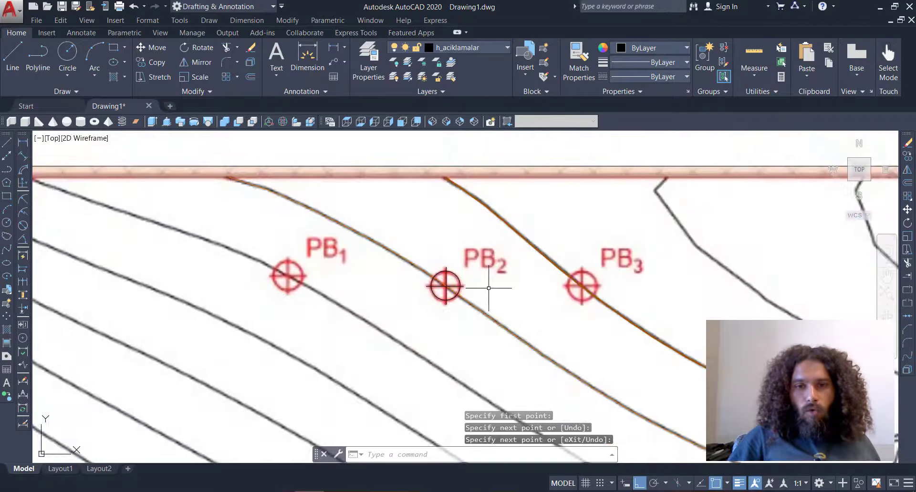
Step: Add the multiline text "PB" above the PB2 marker with a text height of 5
{"action": "scroll", "coordinate": [487, 282], "scroll_direction": "up", "scroll_amount": 2}
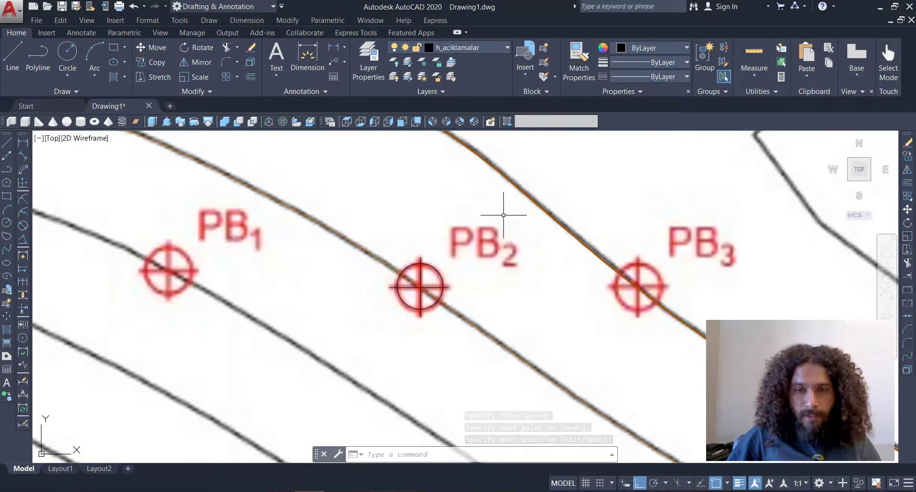
{"action": "type", "text": "mt"}
{"action": "key", "text": "Return"}
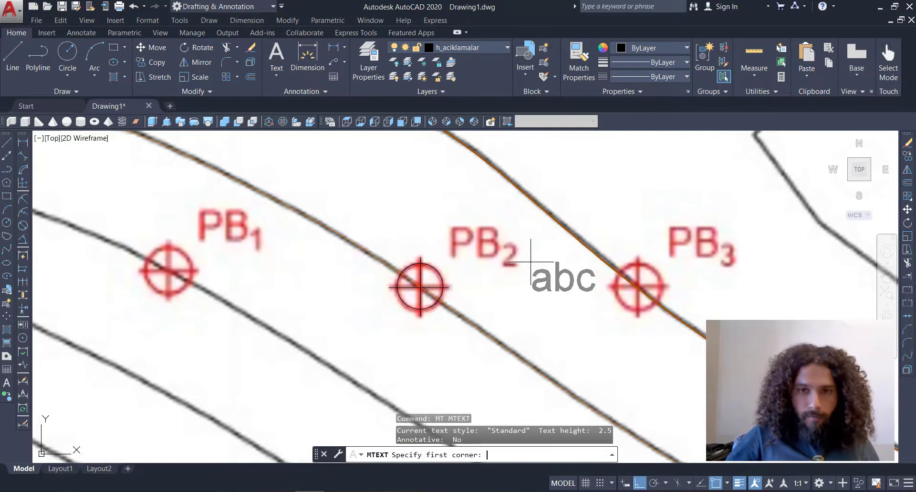
{"action": "left_click", "coordinate": [425, 189]}
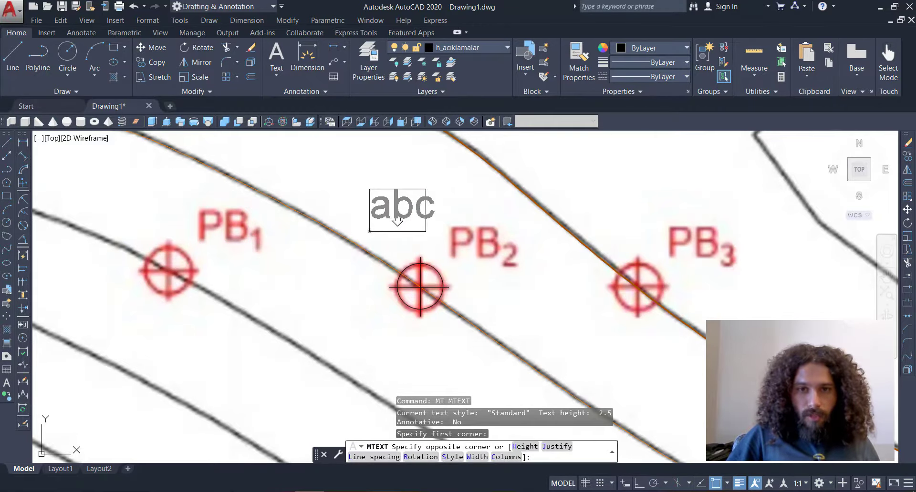
{"action": "left_click", "coordinate": [369, 235]}
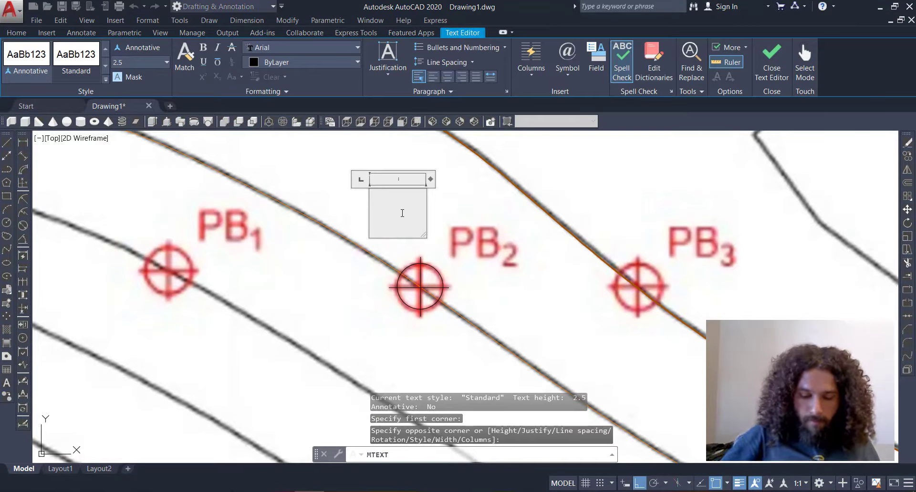
{"action": "type", "text": "PB"}
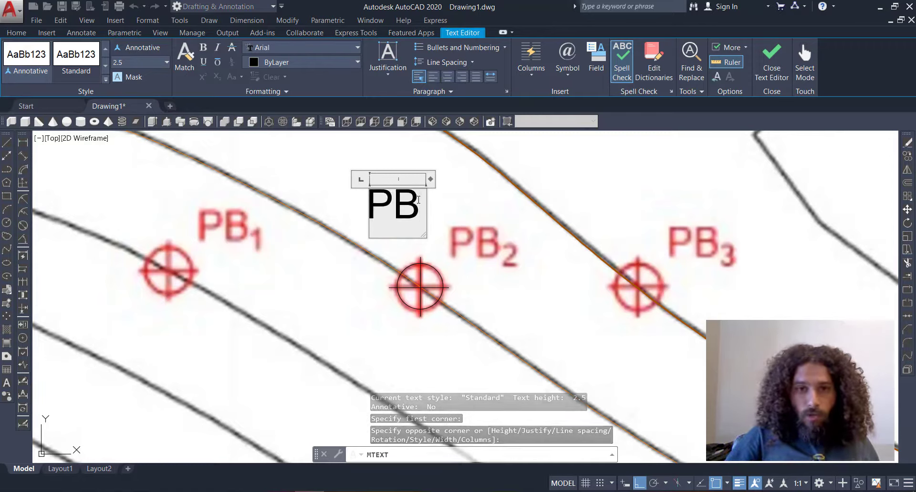
{"action": "key", "text": "ctrl+a"}
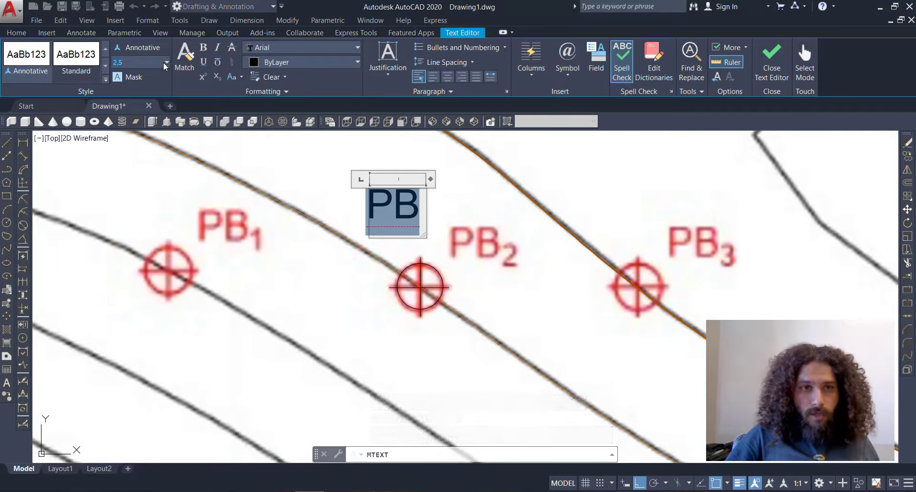
{"action": "left_click", "coordinate": [167, 63]}
{"action": "left_click", "coordinate": [134, 77]}
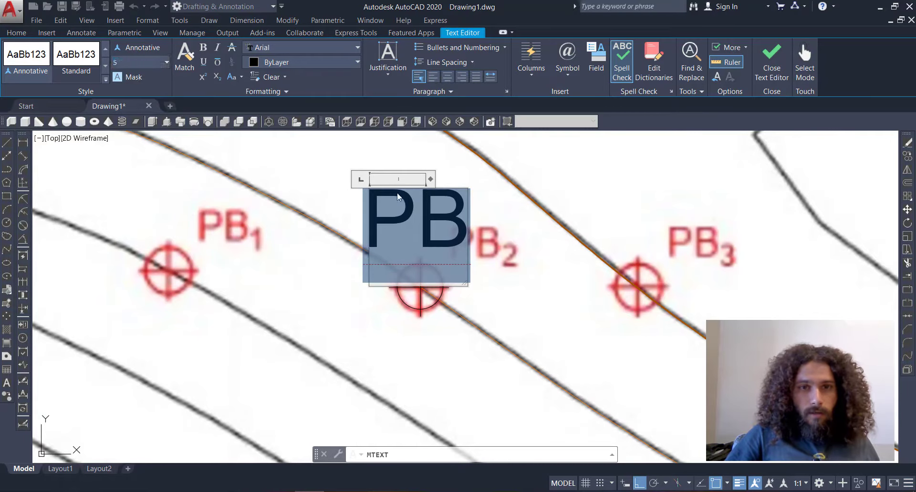
{"action": "left_click", "coordinate": [538, 275]}
{"action": "scroll", "coordinate": [478, 286], "scroll_direction": "down", "scroll_amount": 4}
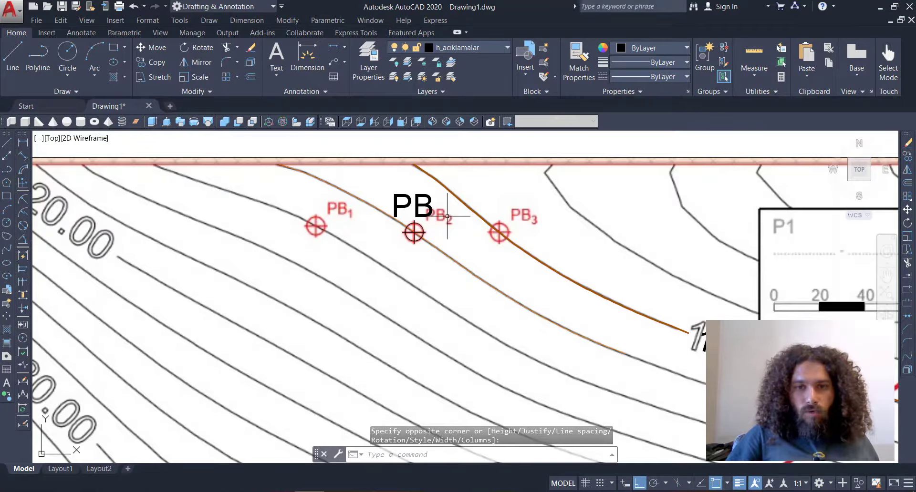
{"action": "scroll", "coordinate": [450, 229], "scroll_direction": "down", "scroll_amount": 5}
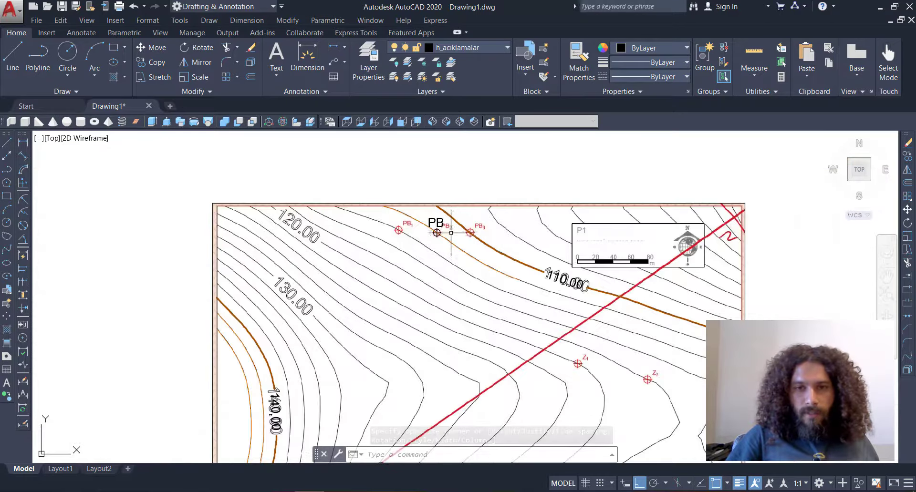
{"action": "mouse_move", "coordinate": [458, 250]}
{"action": "middle_mouse_down"}
{"action": "mouse_move", "coordinate": [447, 199]}
{"action": "mouse_move", "coordinate": [460, 227]}
{"action": "middle_mouse_up"}
{"action": "scroll", "coordinate": [461, 220], "scroll_direction": "down", "scroll_amount": 2}
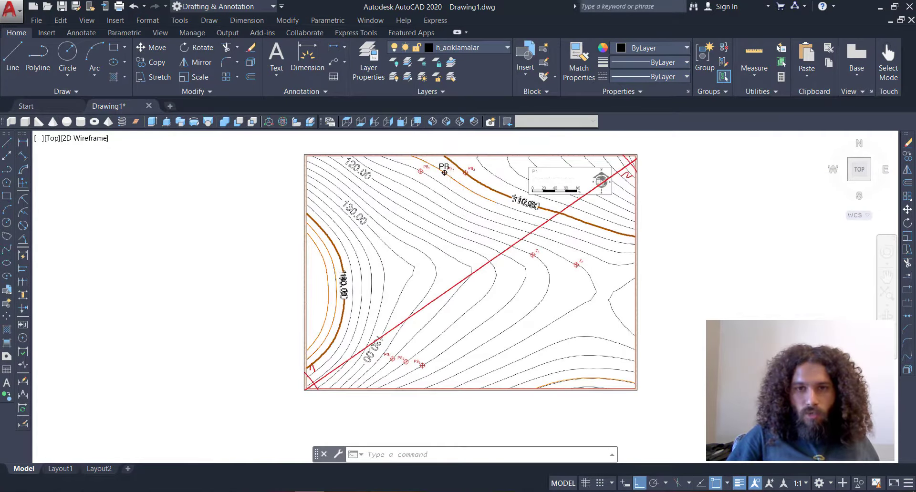
{"action": "scroll", "coordinate": [444, 173], "scroll_direction": "up", "scroll_amount": 5}
{"action": "middle_click_drag", "start_coordinate": [489, 178], "coordinate": [509, 186]}
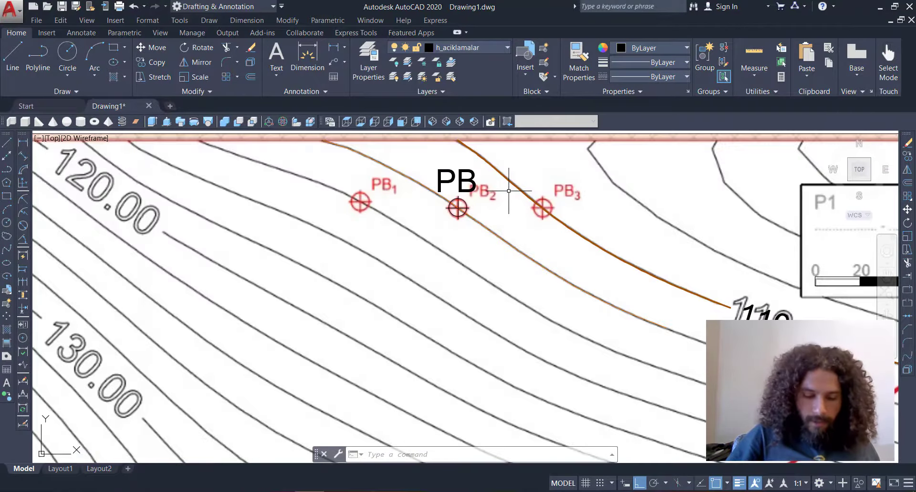
Step: Copy the PB2 marker's circle, cross lines and "PB" text from the cross centre onto the scanned PS1 marker, with Ortho off
{"action": "type", "text": "co"}
{"action": "key", "text": "Return"}
{"action": "scroll", "coordinate": [488, 185], "scroll_direction": "up", "scroll_amount": 4}
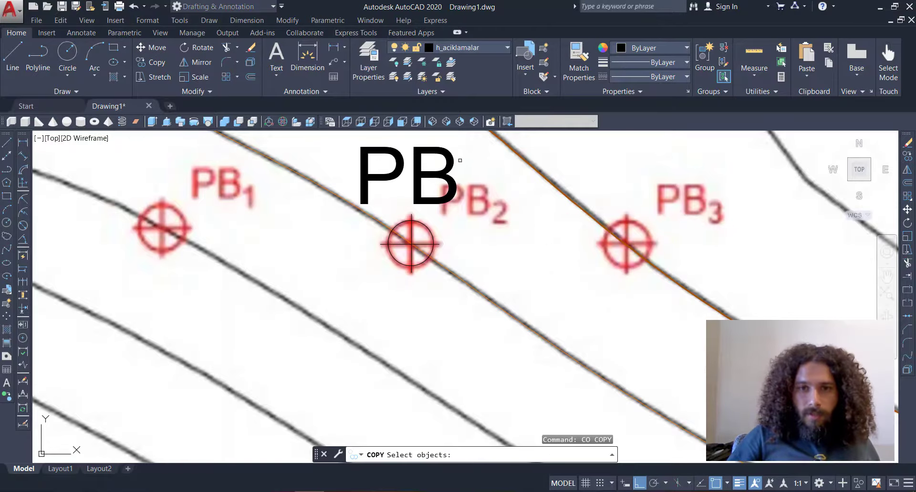
{"action": "left_click", "coordinate": [461, 159]}
{"action": "left_click", "coordinate": [422, 197]}
{"action": "scroll", "coordinate": [426, 199], "scroll_direction": "up", "scroll_amount": 5}
{"action": "left_click", "coordinate": [426, 199]}
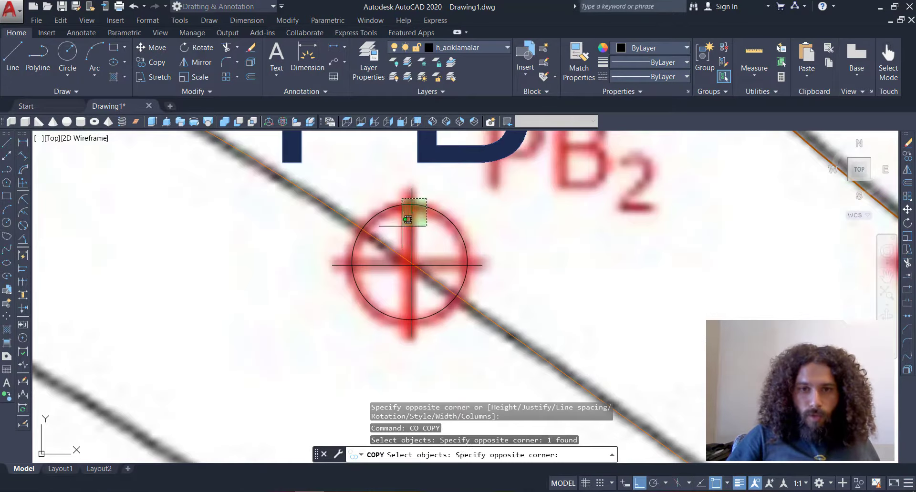
{"action": "left_click", "coordinate": [403, 219]}
{"action": "left_click", "coordinate": [490, 256]}
{"action": "left_click", "coordinate": [456, 273]}
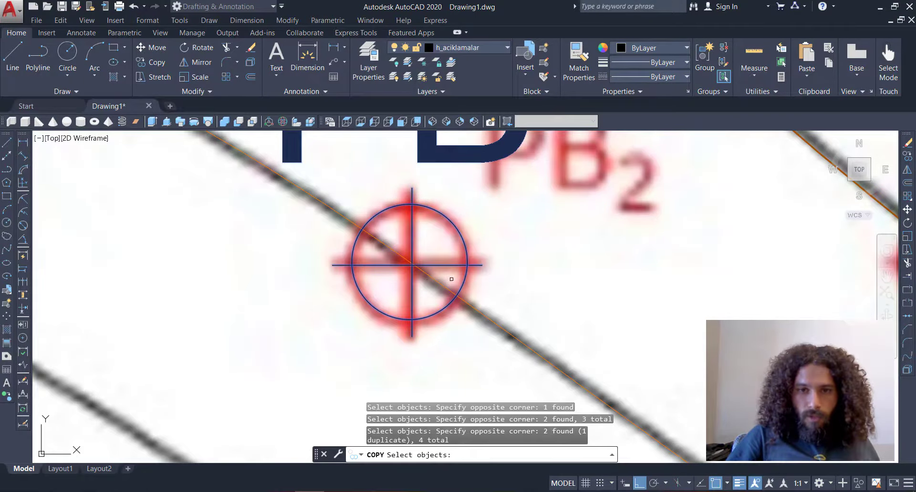
{"action": "key", "text": "Return"}
{"action": "scroll", "coordinate": [420, 271], "scroll_direction": "up", "scroll_amount": 5}
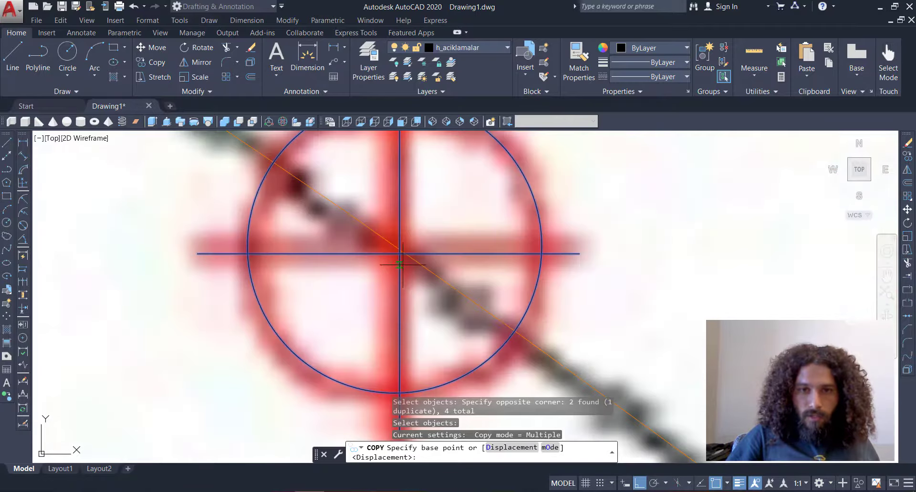
{"action": "left_click", "coordinate": [400, 254]}
{"action": "scroll", "coordinate": [400, 254], "scroll_direction": "down", "scroll_amount": 10}
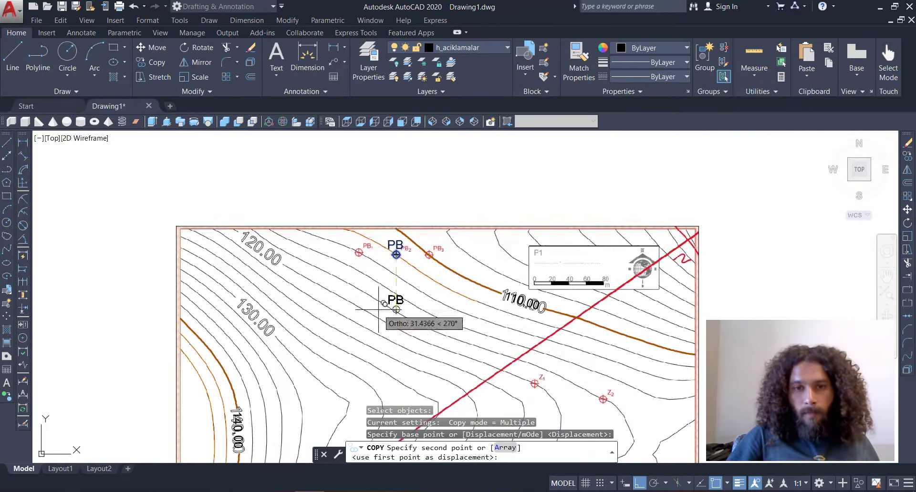
{"action": "mouse_move", "coordinate": [420, 400]}
{"action": "middle_mouse_down"}
{"action": "mouse_move", "coordinate": [442, 292]}
{"action": "mouse_move", "coordinate": [446, 341]}
{"action": "middle_mouse_up"}
{"action": "scroll", "coordinate": [373, 350], "scroll_direction": "up", "scroll_amount": 8}
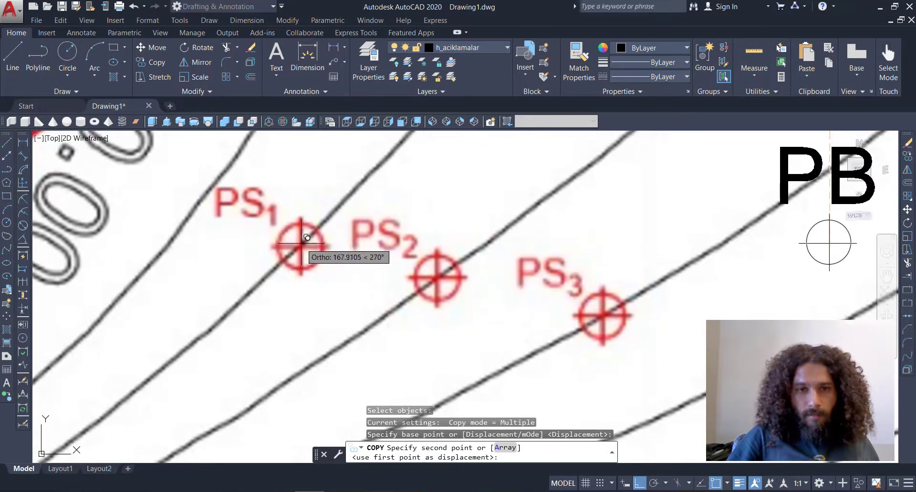
{"action": "key", "text": "F8"}
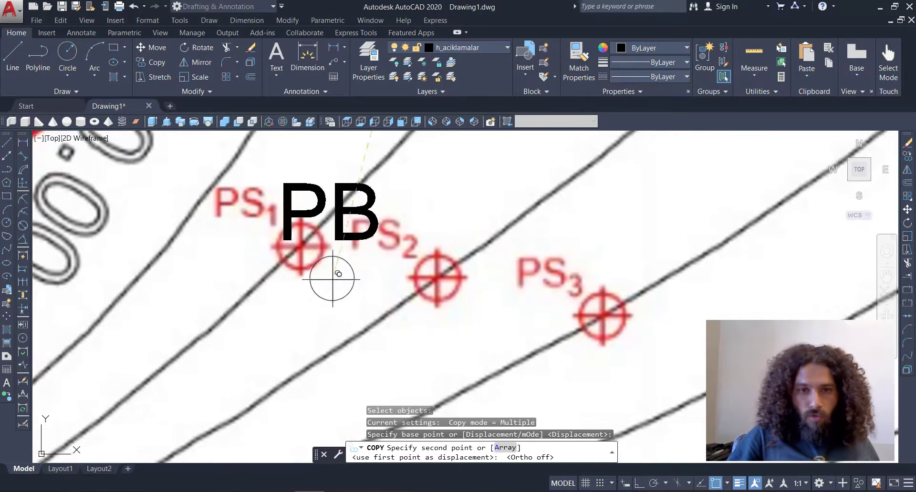
{"action": "scroll", "coordinate": [303, 242], "scroll_direction": "up", "scroll_amount": 2}
{"action": "scroll", "coordinate": [300, 246], "scroll_direction": "up", "scroll_amount": 2}
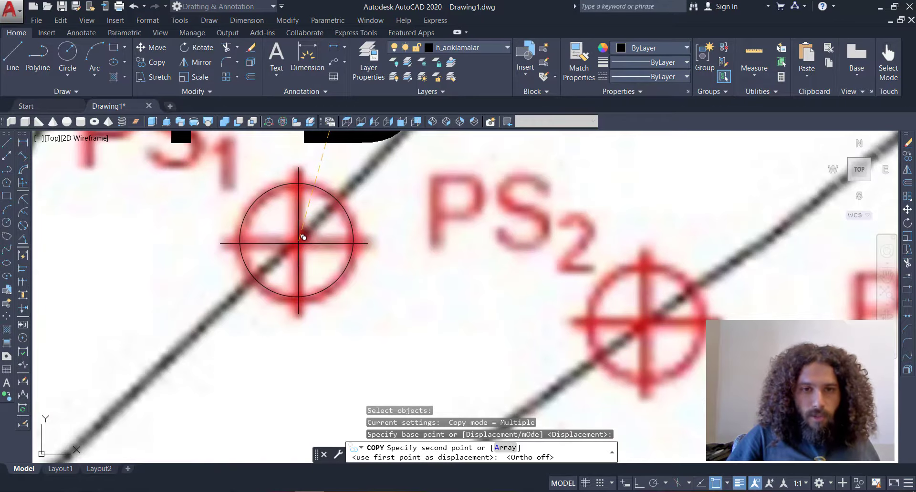
{"action": "left_click", "coordinate": [299, 243]}
{"action": "key", "text": "Return"}
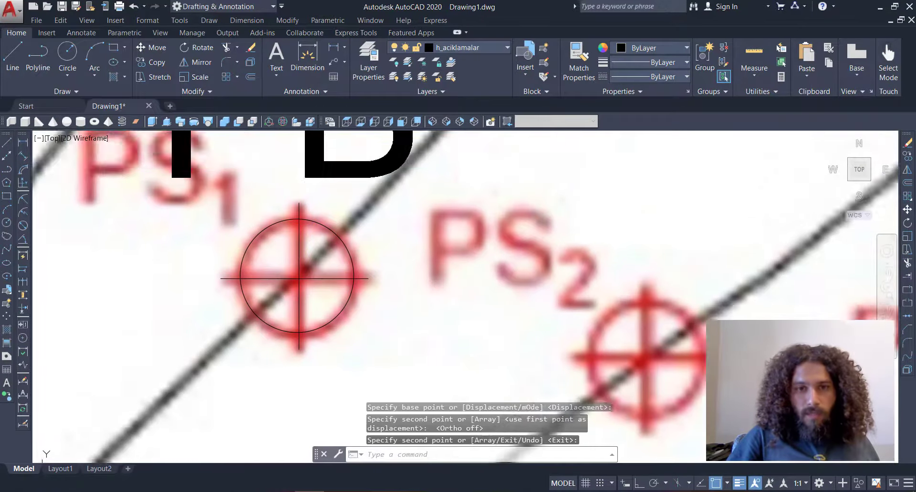
Step: Move the copied "PB" text below the PS1 marker, clear of the scanned label
{"action": "scroll", "coordinate": [441, 253], "scroll_direction": "down", "scroll_amount": 3}
{"action": "type", "text": "m"}
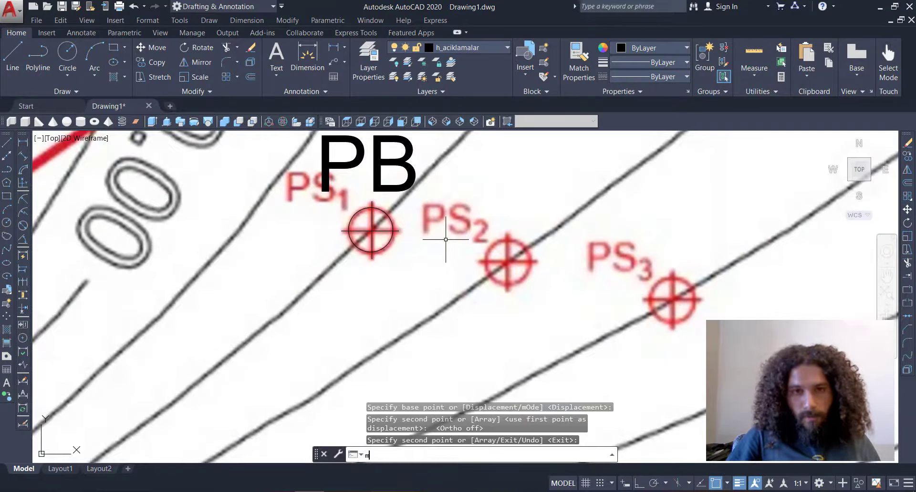
{"action": "key", "text": "Return"}
{"action": "left_click", "coordinate": [466, 172]}
{"action": "left_click", "coordinate": [409, 147]}
{"action": "key", "text": "Return"}
{"action": "left_click", "coordinate": [467, 161]}
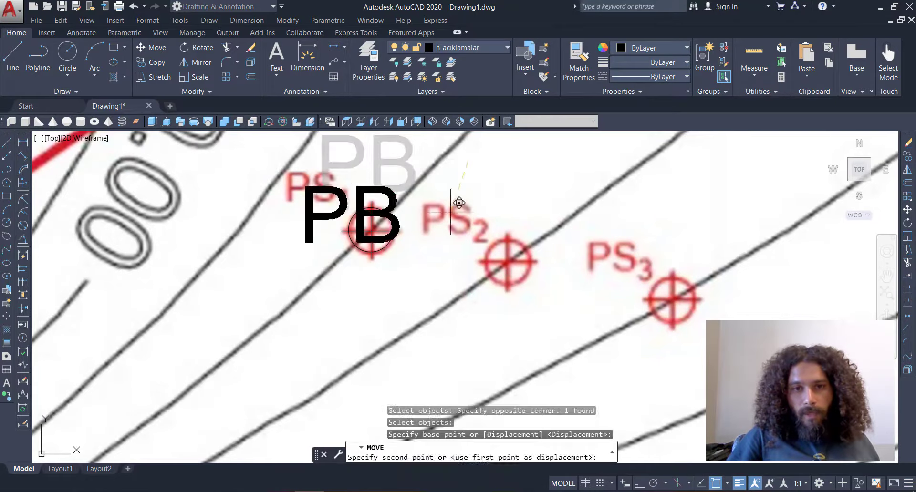
{"action": "left_click", "coordinate": [427, 293]}
{"action": "middle_click_drag", "start_coordinate": [359, 289], "coordinate": [400, 291]}
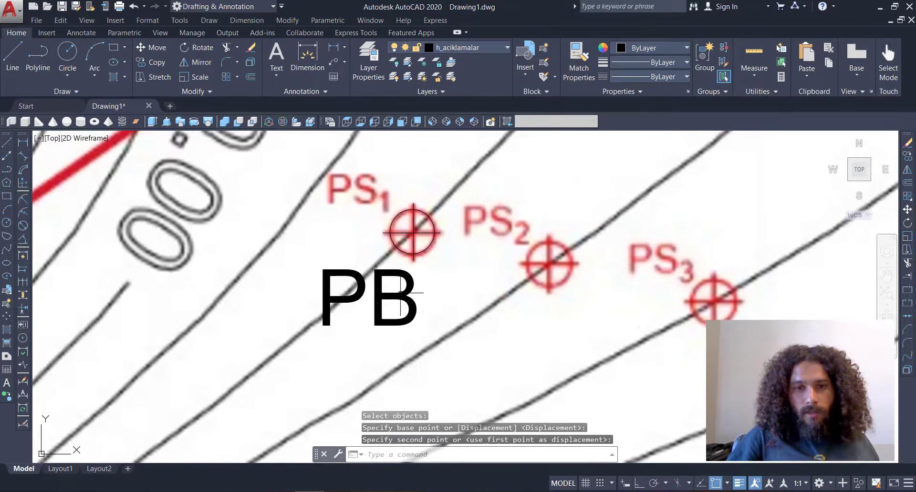
Step: Change the copied text below the PS1 marker to "PS"
{"action": "double_click", "coordinate": [348, 317]}
{"action": "left_click_drag", "start_coordinate": [369, 298], "coordinate": [409, 299]}
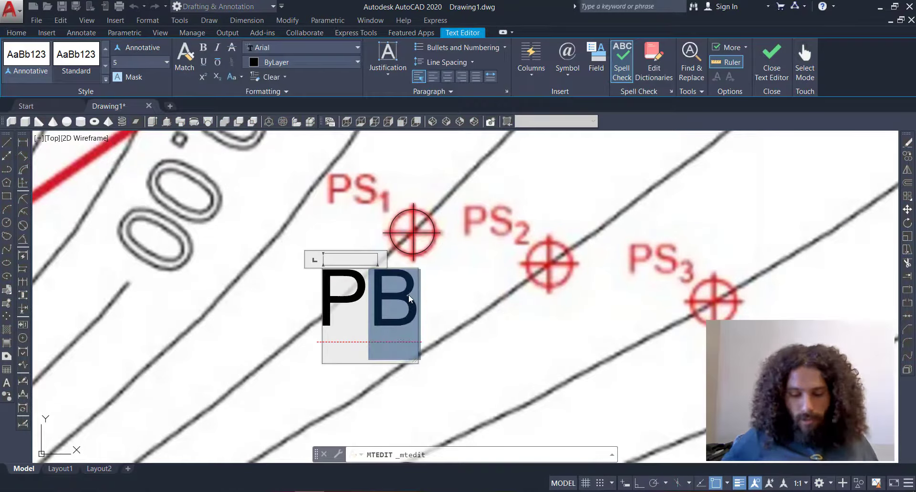
{"action": "type", "text": "S"}
{"action": "left_click", "coordinate": [496, 304]}
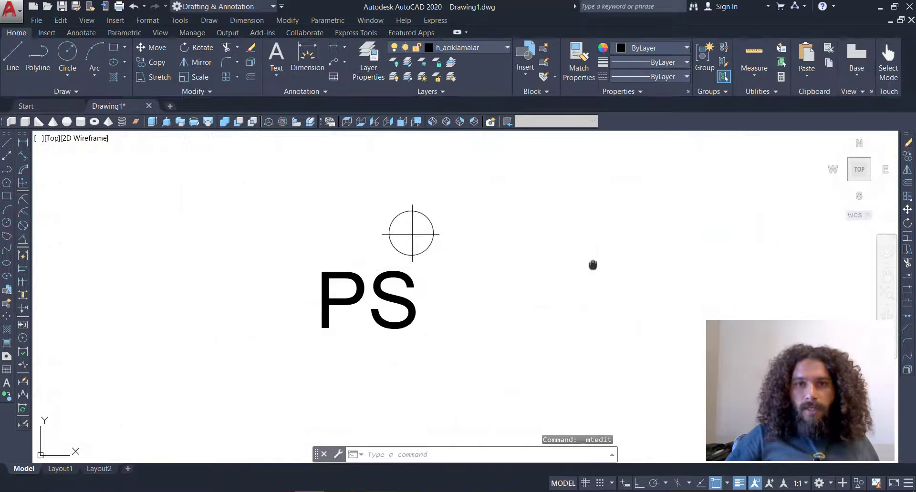
Step: Delete the previously drawn scale bar rectangles and fills over the scanned scale bar in the P1 legend
{"action": "scroll", "coordinate": [591, 268], "scroll_direction": "down", "scroll_amount": 9}
{"action": "middle_click_drag", "start_coordinate": [560, 291], "coordinate": [502, 331]}
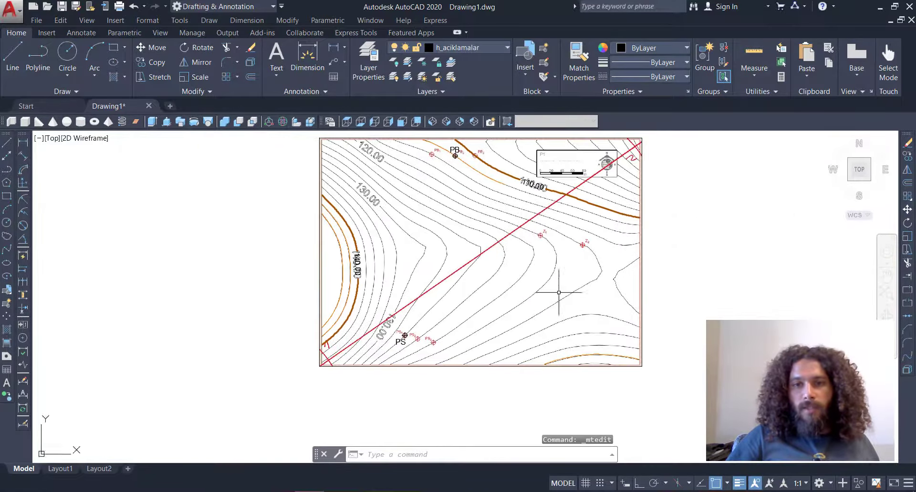
{"action": "middle_click_drag", "start_coordinate": [568, 270], "coordinate": [542, 321]}
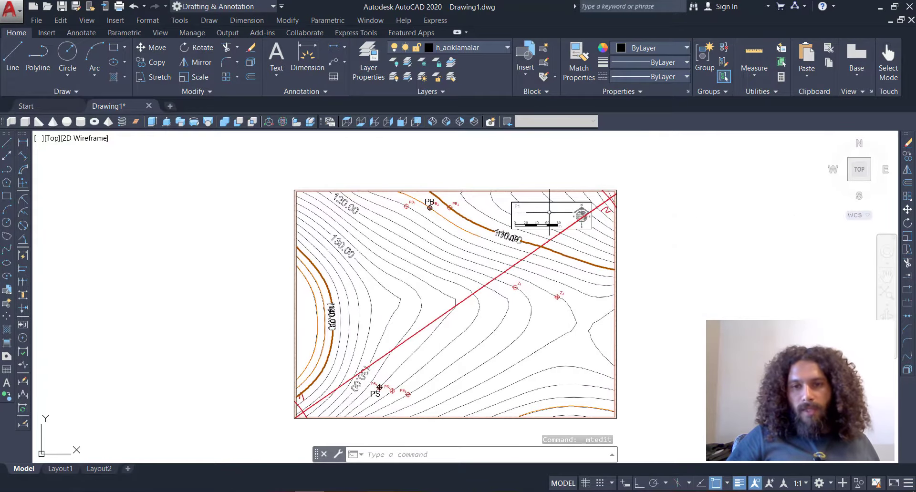
{"action": "scroll", "coordinate": [549, 212], "scroll_direction": "up", "scroll_amount": 6}
{"action": "left_click", "coordinate": [642, 226]}
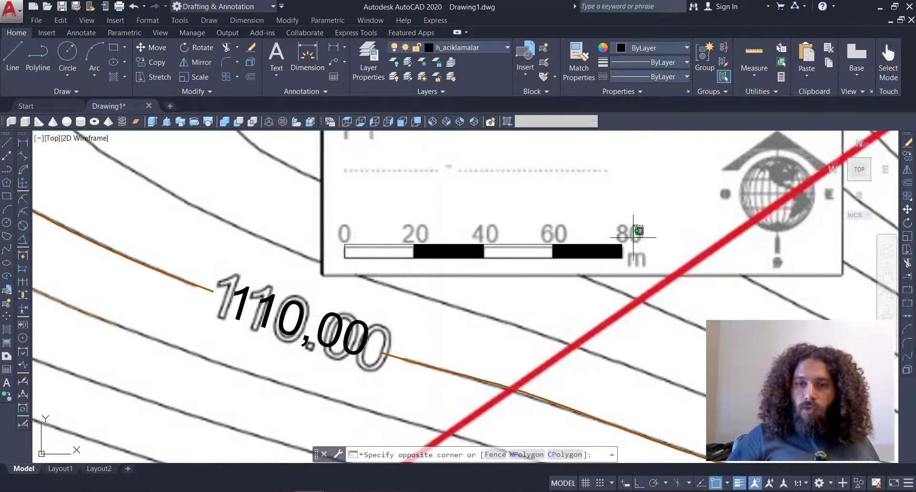
{"action": "left_click", "coordinate": [336, 273]}
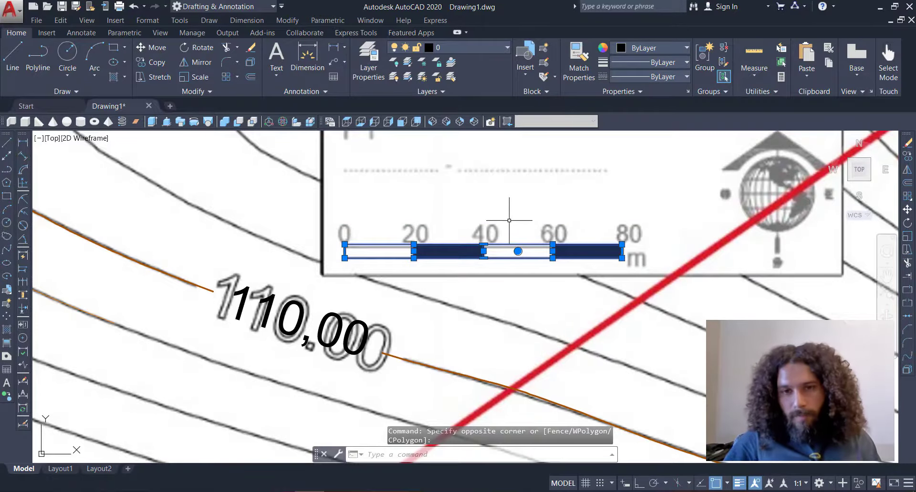
{"action": "key", "text": "Delete"}
Step: Draw a rectangle 40 long and 2 wide over the scanned scale bar, starting from its lower corner at the 0 mark
{"action": "middle_click_drag", "start_coordinate": [139, 184], "coordinate": [195, 183]}
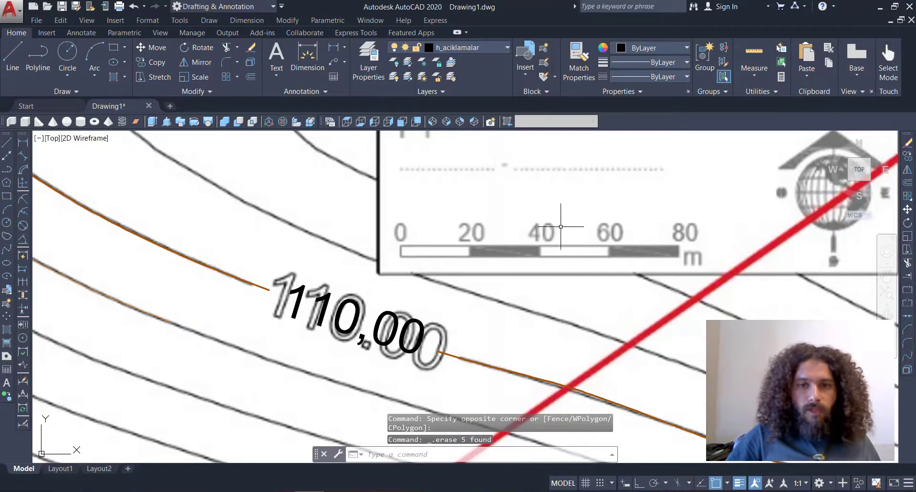
{"action": "scroll", "coordinate": [560, 227], "scroll_direction": "down", "scroll_amount": 3}
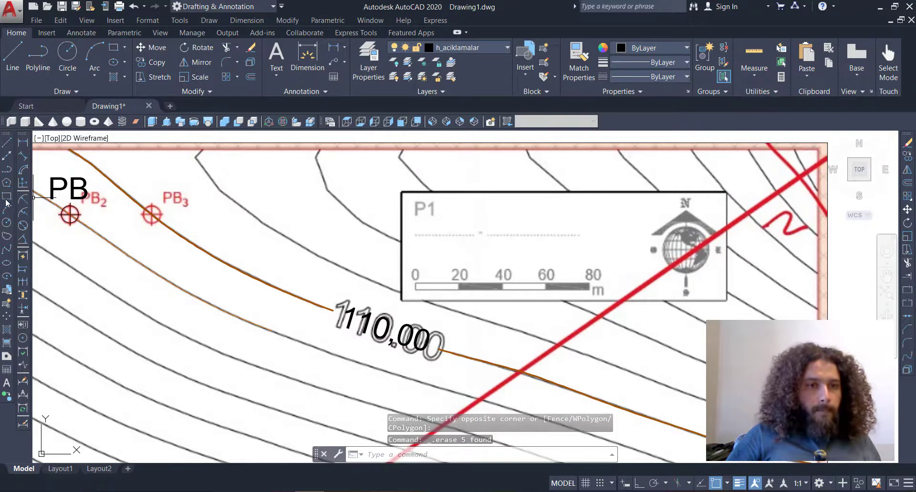
{"action": "left_click", "coordinate": [6, 197]}
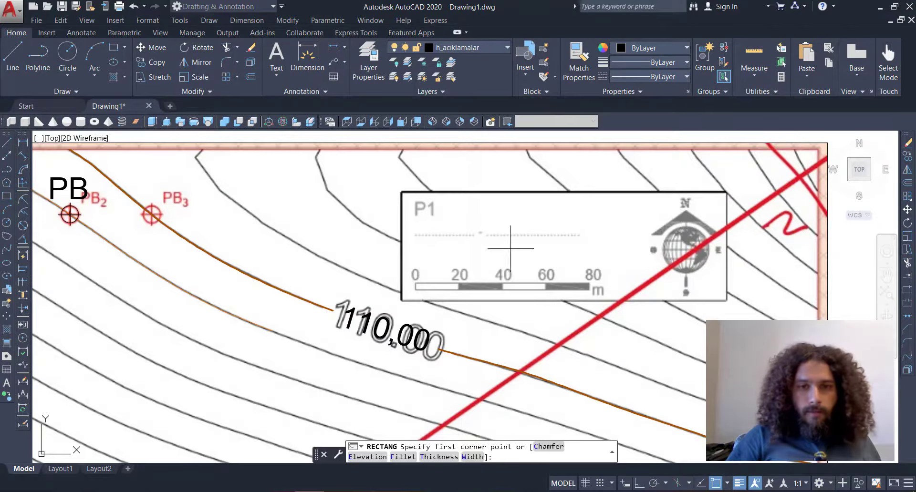
{"action": "scroll", "coordinate": [436, 287], "scroll_direction": "up", "scroll_amount": 6}
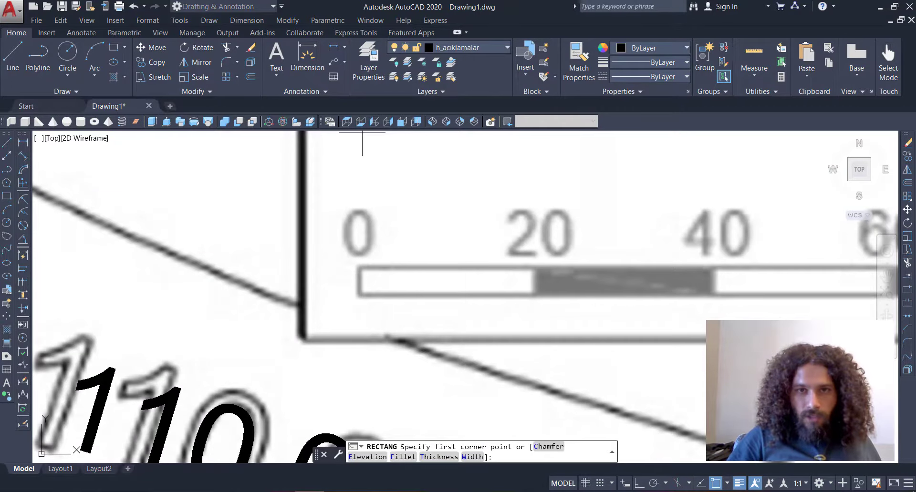
{"action": "left_click", "coordinate": [359, 297]}
{"action": "middle_click_drag", "start_coordinate": [468, 249], "coordinate": [298, 264]}
{"action": "scroll", "coordinate": [316, 239], "scroll_direction": "down", "scroll_amount": 4}
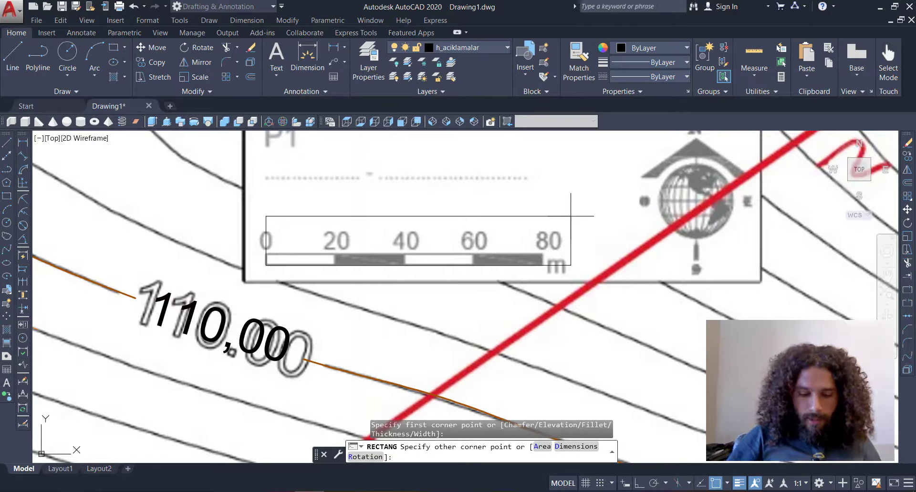
{"action": "type", "text": "d"}
{"action": "key", "text": "Return"}
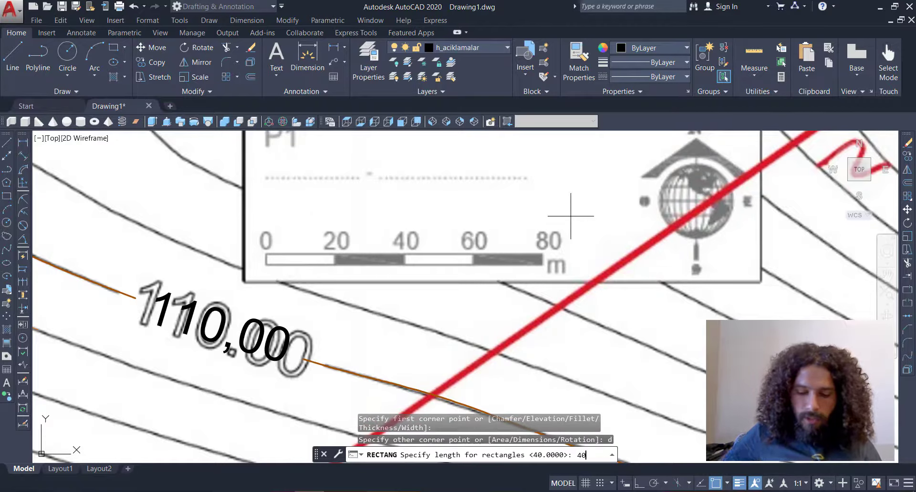
{"action": "type", "text": "40"}
{"action": "key", "text": "Return"}
{"action": "key", "text": "Return"}
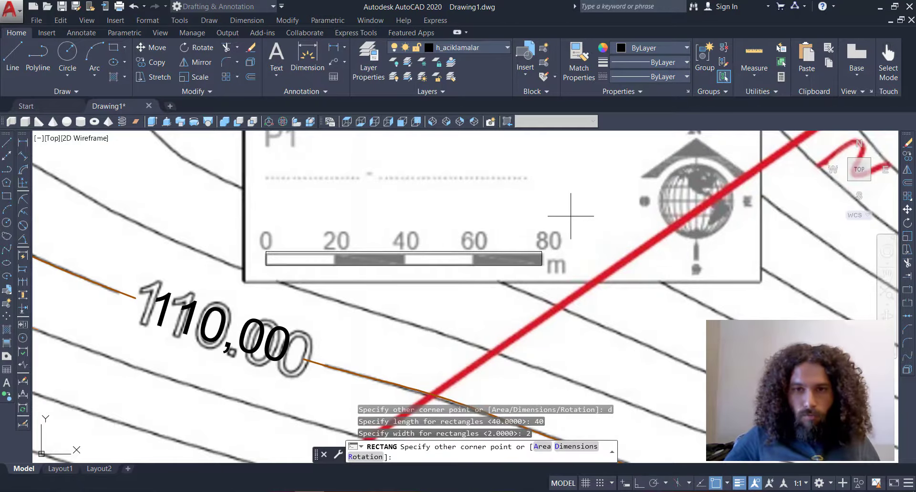
{"action": "left_click", "coordinate": [554, 207]}
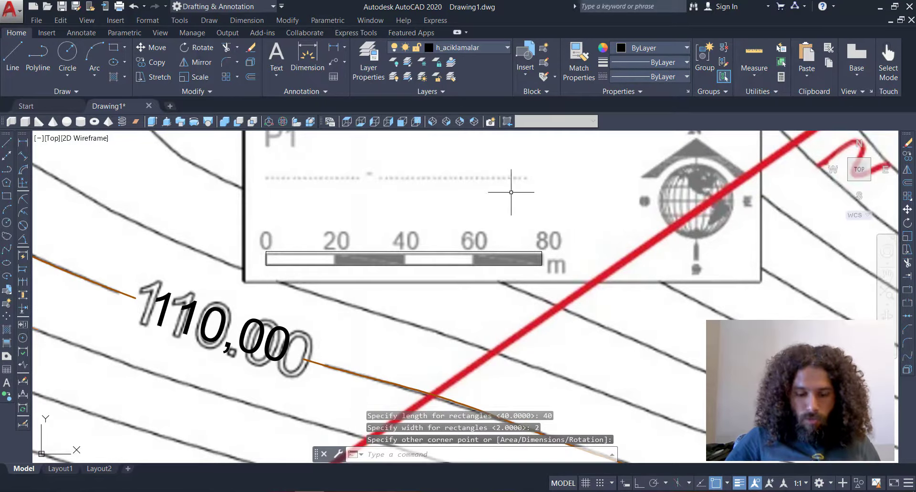
Step: Draw a vertical line across the scale bar rectangle at its midpoint, below the 40 mark
{"action": "type", "text": "l"}
{"action": "key", "text": "Return"}
{"action": "scroll", "coordinate": [432, 235], "scroll_direction": "up", "scroll_amount": 2}
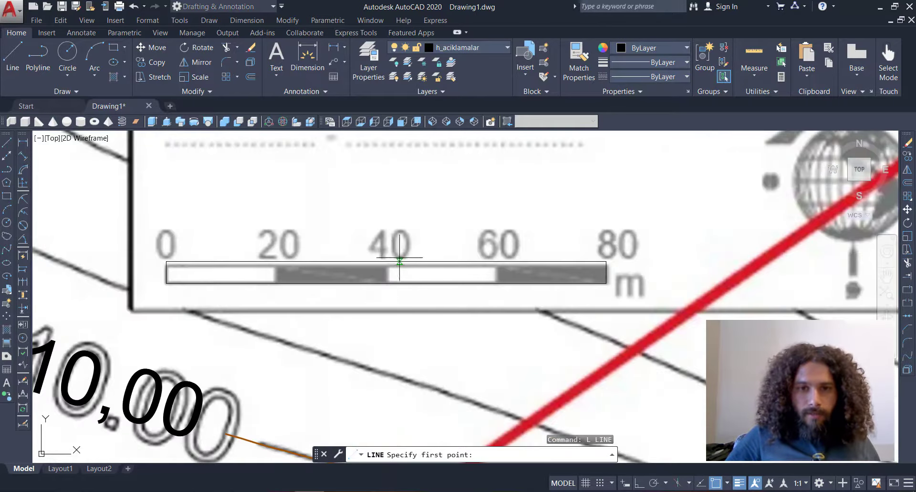
{"action": "left_click", "coordinate": [386, 262]}
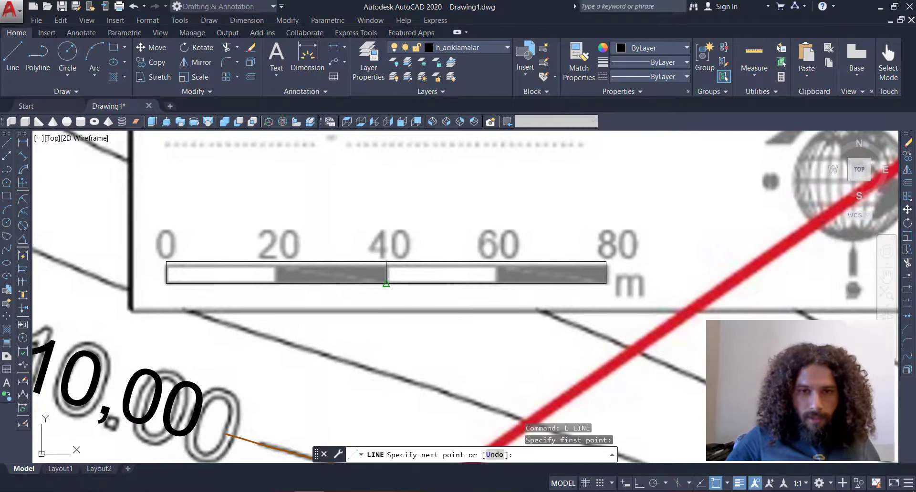
{"action": "left_click", "coordinate": [386, 284]}
{"action": "key", "text": "Return"}
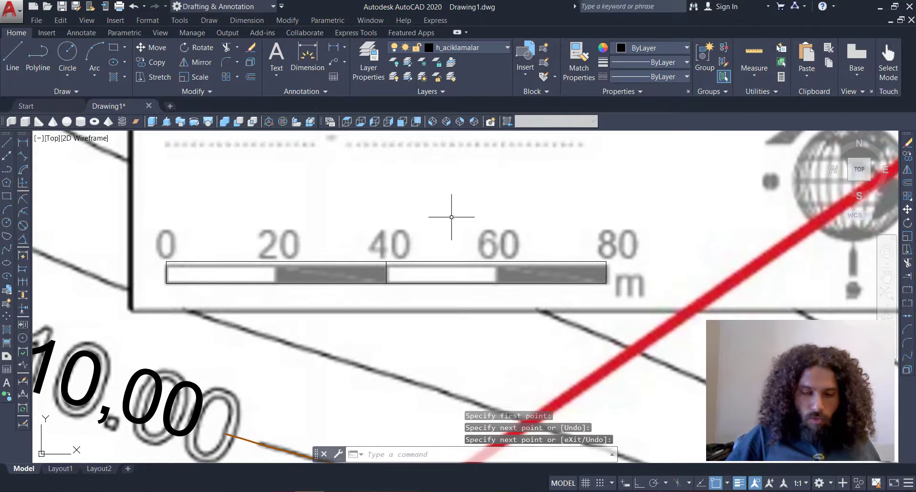
Step: Try to copy the scale bar's midpoint line 10 units toward the 60 mark
{"action": "type", "text": "co"}
{"action": "key", "text": "Return"}
{"action": "left_click", "coordinate": [391, 267]}
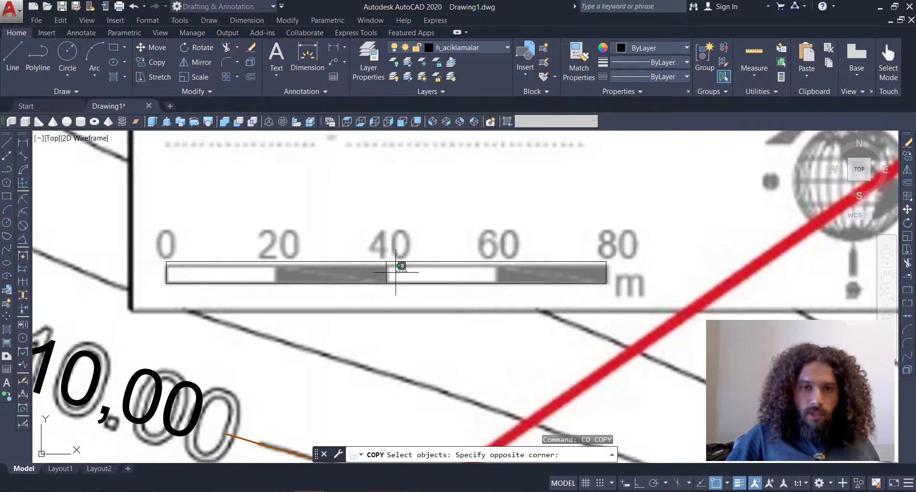
{"action": "left_click", "coordinate": [377, 280]}
{"action": "key", "text": "Return"}
{"action": "left_click", "coordinate": [394, 202]}
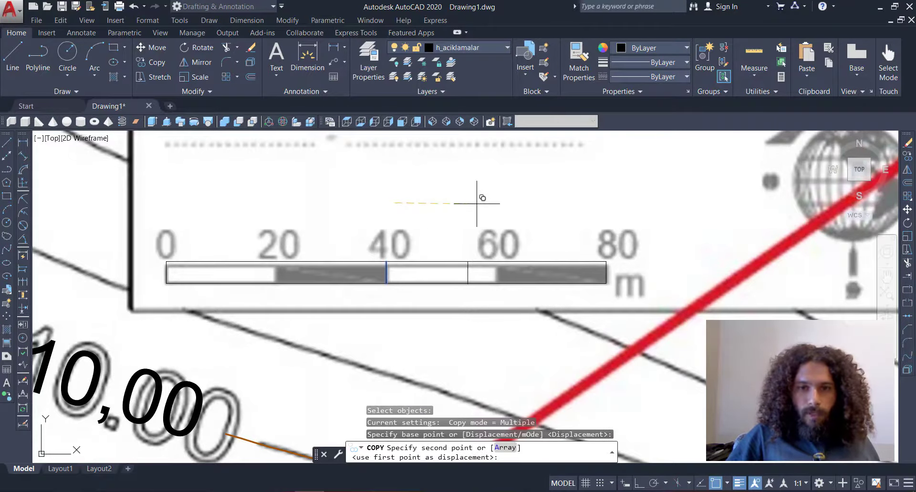
{"action": "key", "text": "Return"}
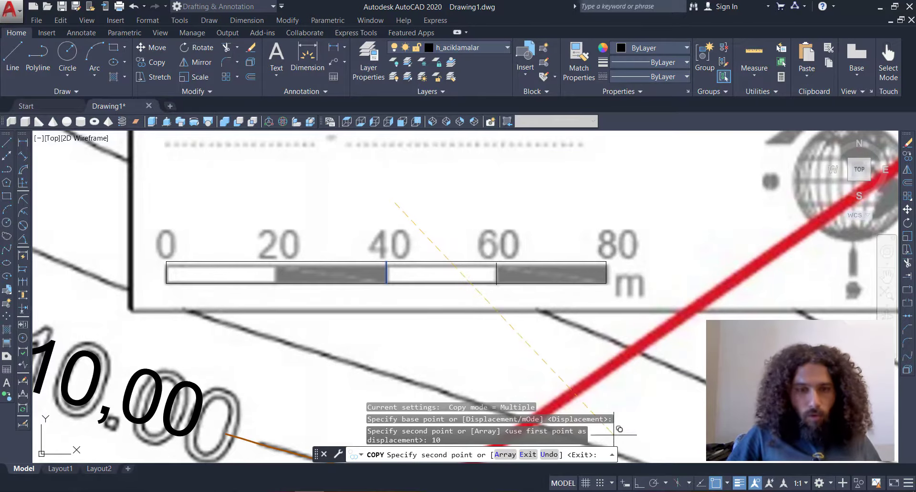
{"action": "key", "text": "Escape"}
Step: Delete the copied vertical line below the 60 mark
{"action": "scroll", "coordinate": [504, 284], "scroll_direction": "up", "scroll_amount": 5}
{"action": "left_click", "coordinate": [496, 266]}
{"action": "left_click", "coordinate": [428, 259]}
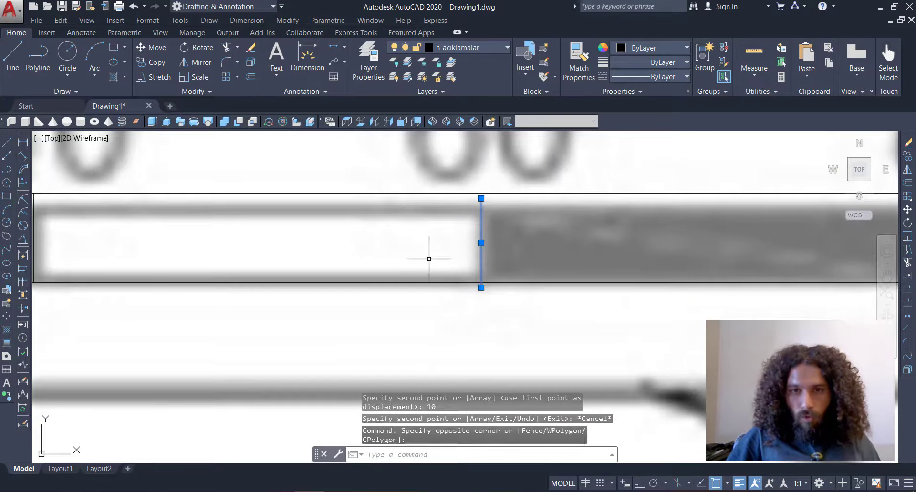
{"action": "key", "text": "Delete"}
Step: With Ortho on, copy the scale bar's midpoint line 10 units toward the 60 mark and 10 units toward the 20 mark
{"action": "scroll", "coordinate": [429, 259], "scroll_direction": "down", "scroll_amount": 4}
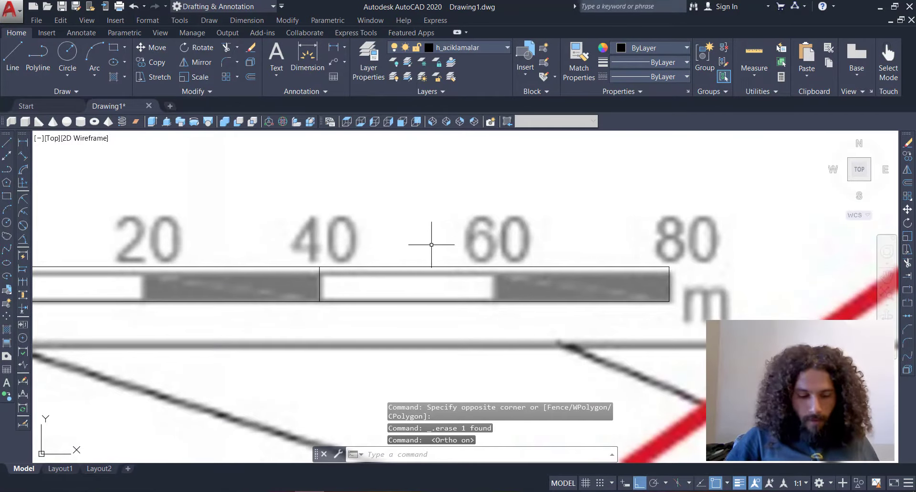
{"action": "type", "text": "co"}
{"action": "key", "text": "Return"}
{"action": "left_click", "coordinate": [337, 284]}
{"action": "left_click", "coordinate": [291, 205]}
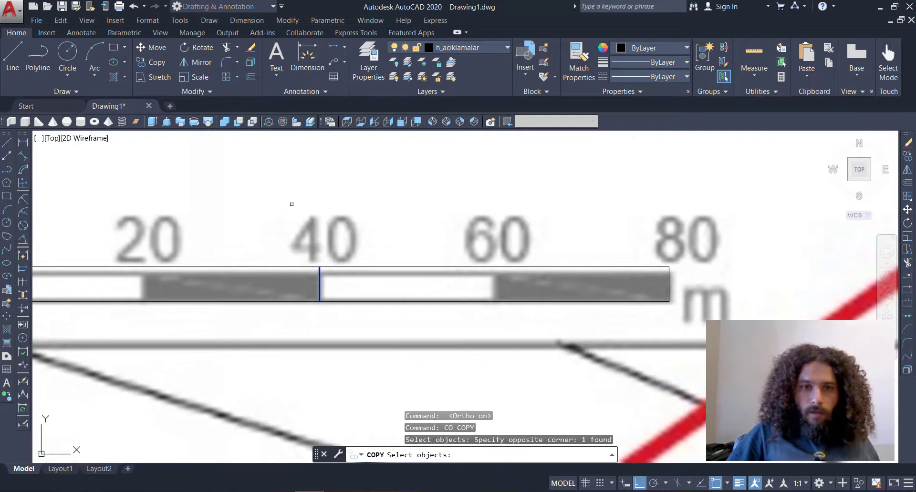
{"action": "key", "text": "Return"}
{"action": "left_click", "coordinate": [304, 193]}
{"action": "type", "text": "10"}
{"action": "key", "text": "Return"}
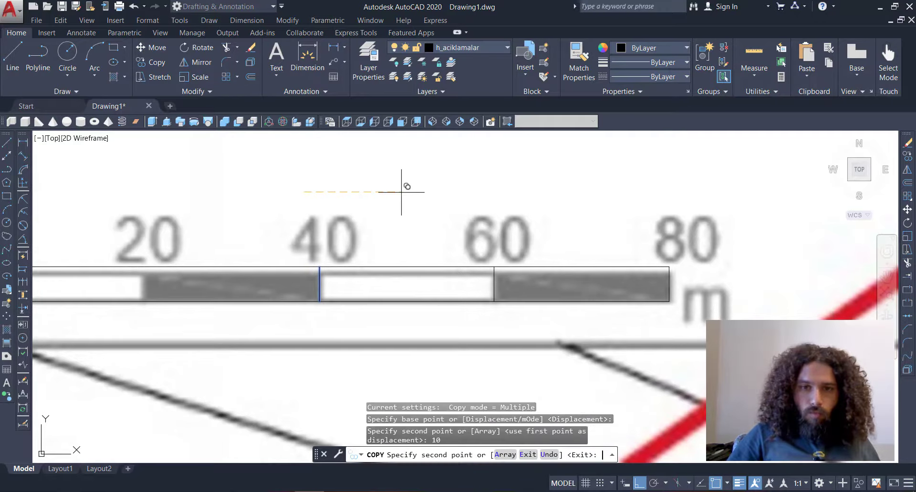
{"action": "middle_click_drag", "start_coordinate": [180, 174], "coordinate": [292, 178]}
{"action": "type", "text": "10"}
{"action": "key", "text": "Return"}
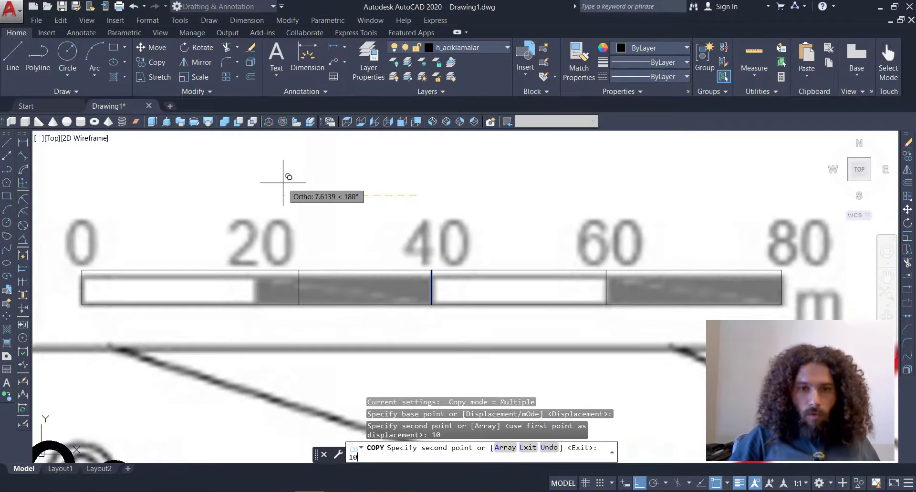
{"action": "key", "text": "Return"}
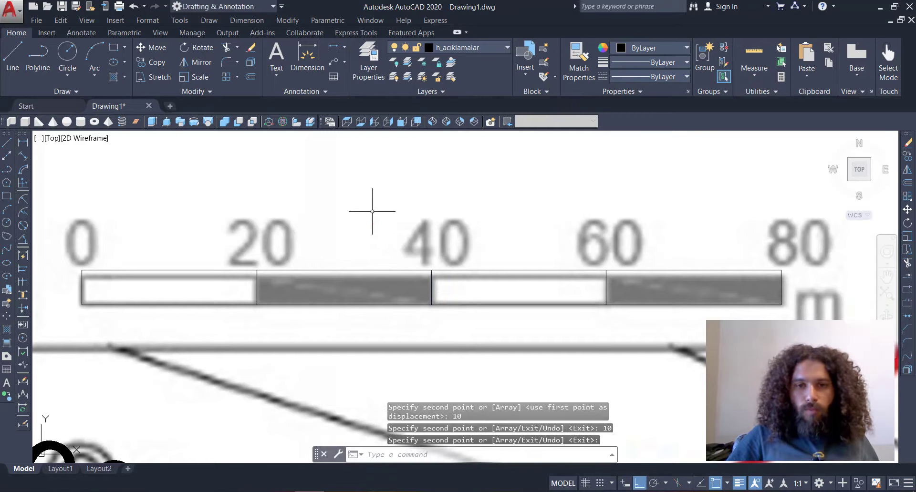
{"action": "left_click", "coordinate": [408, 202]}
{"action": "left_click", "coordinate": [274, 252]}
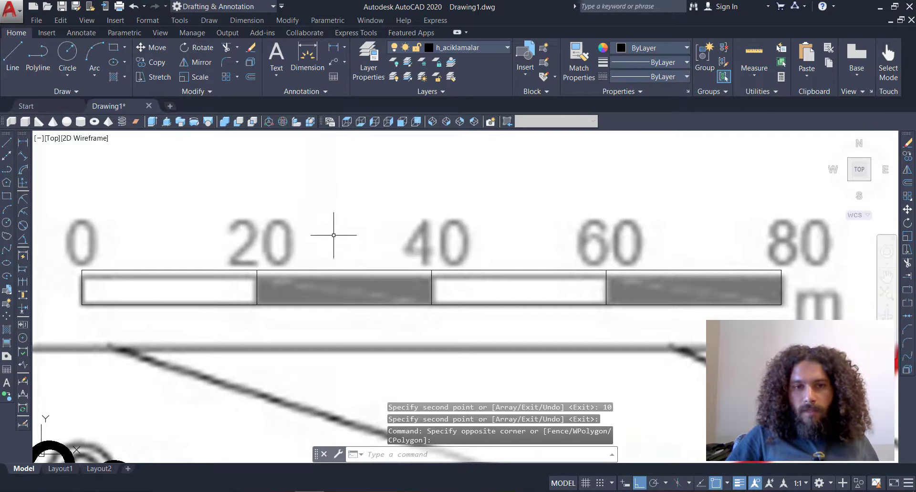
{"action": "left_click", "coordinate": [424, 241]}
{"action": "left_click", "coordinate": [262, 256]}
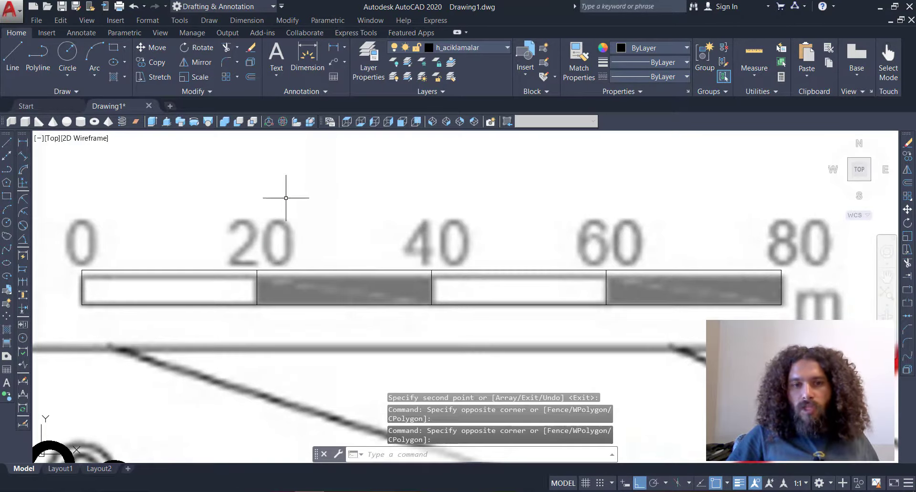
Step: Fill the scale bar segments between 20 and 40 and between 60 and 80 with a solid hatch
{"action": "middle_click_drag", "start_coordinate": [293, 202], "coordinate": [279, 232]}
{"action": "scroll", "coordinate": [264, 246], "scroll_direction": "down", "scroll_amount": 4}
{"action": "middle_click_drag", "start_coordinate": [310, 257], "coordinate": [342, 228]}
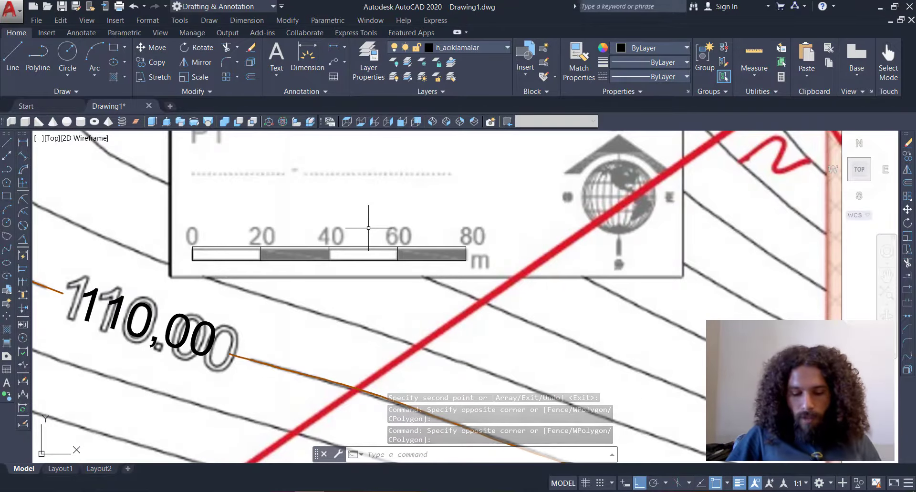
{"action": "type", "text": "h"}
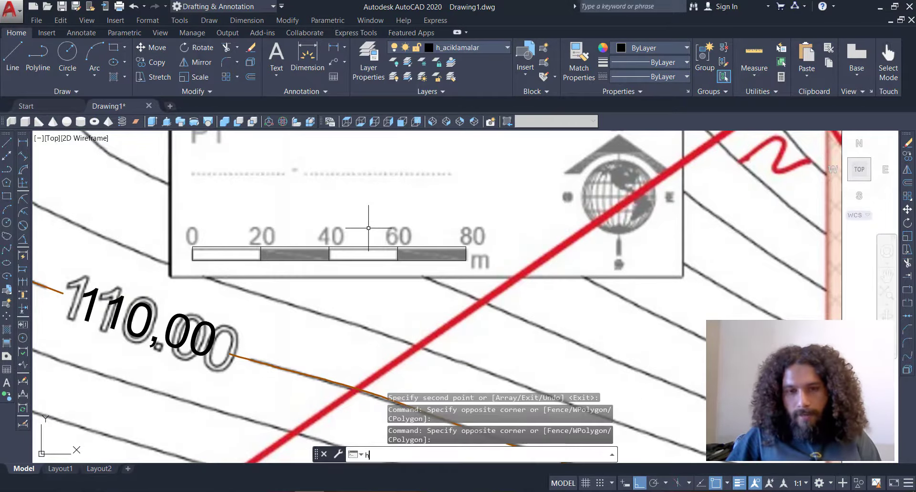
{"action": "key", "text": "Return"}
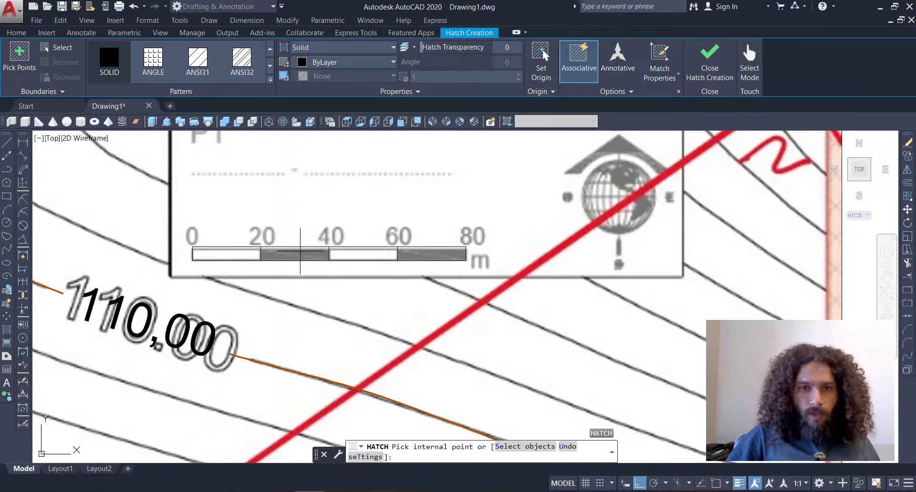
{"action": "left_click", "coordinate": [296, 258]}
{"action": "left_click", "coordinate": [444, 253]}
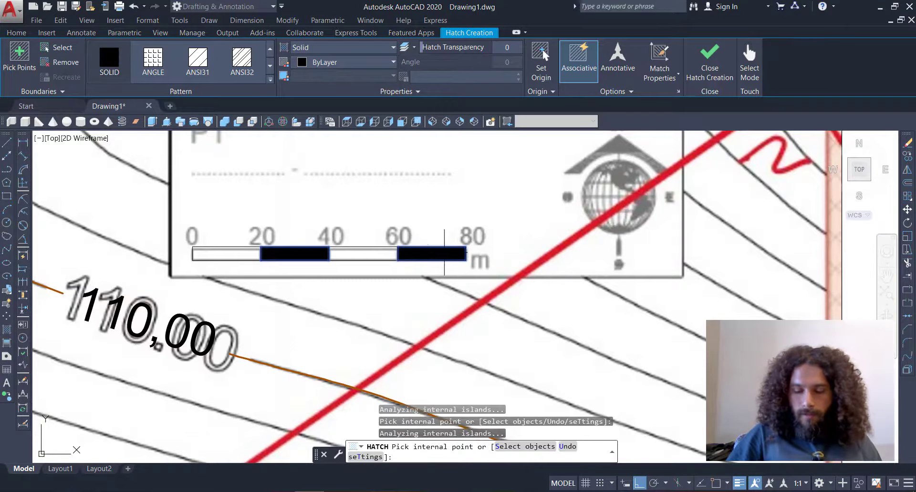
{"action": "key", "text": "Return"}
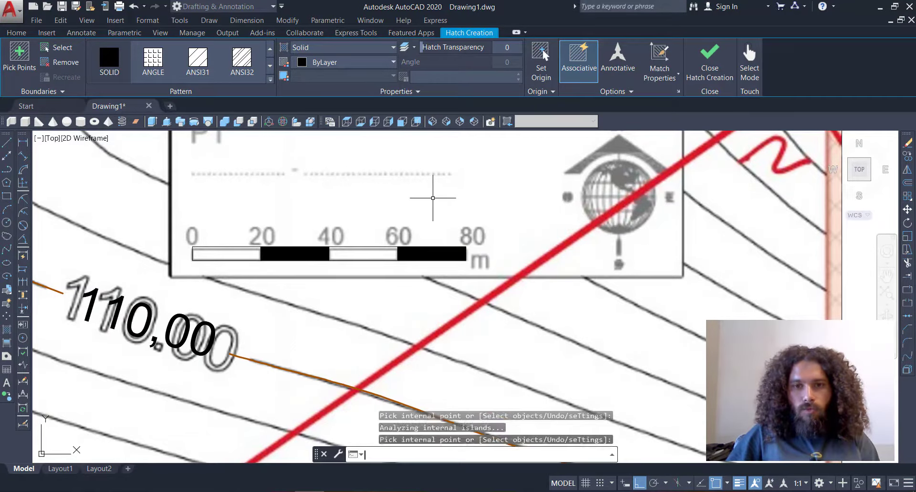
Step: Add the multiline text "0" above the start of the scale bar, over the scanned 0
{"action": "scroll", "coordinate": [403, 222], "scroll_direction": "up", "scroll_amount": 1}
{"action": "scroll", "coordinate": [402, 217], "scroll_direction": "down", "scroll_amount": 1}
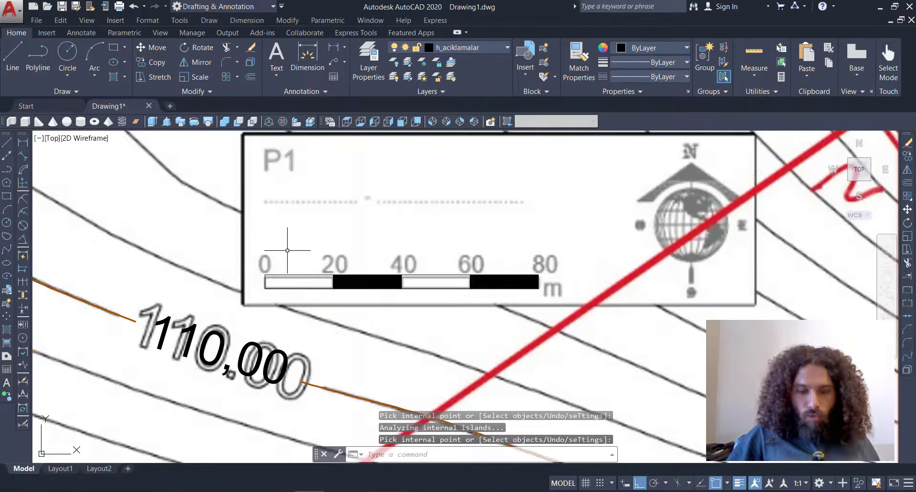
{"action": "type", "text": "mt"}
{"action": "key", "text": "Return"}
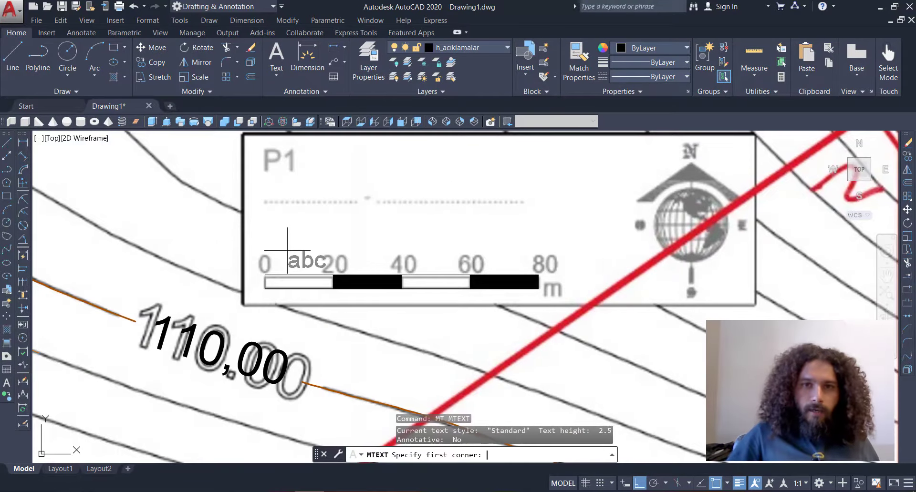
{"action": "scroll", "coordinate": [273, 270], "scroll_direction": "up", "scroll_amount": 3}
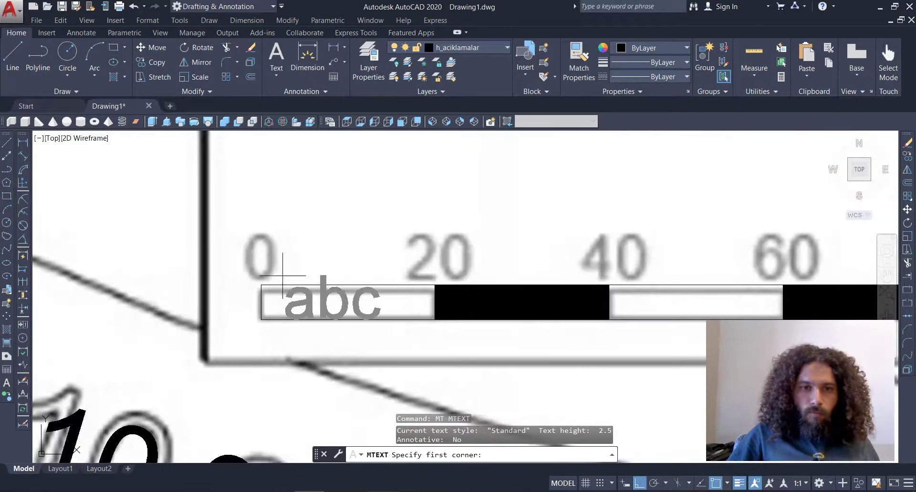
{"action": "left_click", "coordinate": [282, 276]}
{"action": "left_click", "coordinate": [239, 215]}
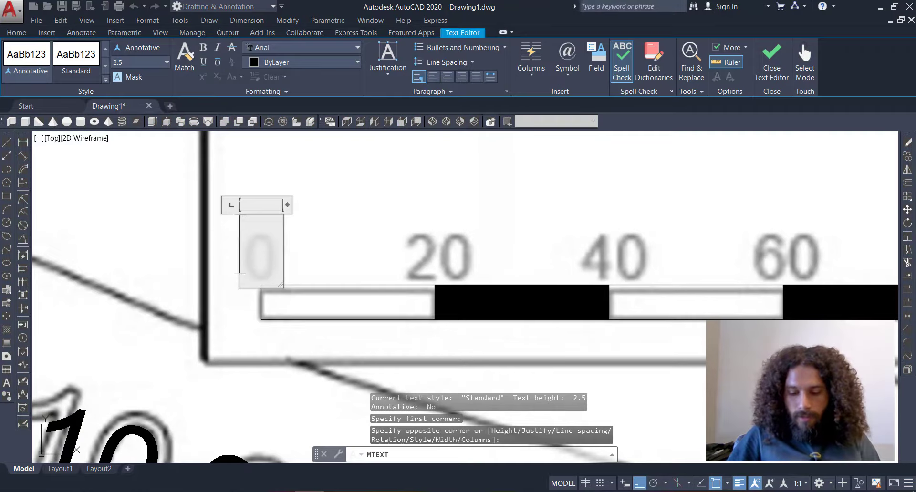
{"action": "type", "text": "0"}
{"action": "left_click", "coordinate": [306, 246]}
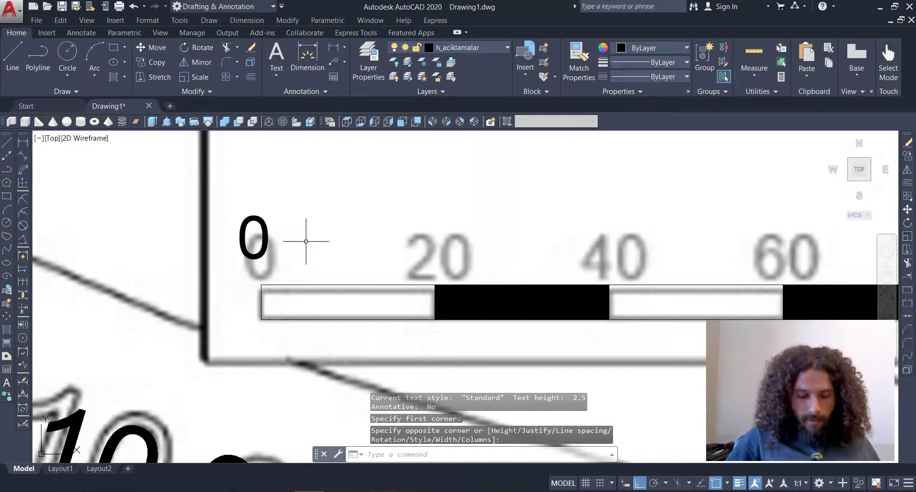
Step: Copy the "0" label from the scale bar's start corner to the 20 division
{"action": "type", "text": "co"}
{"action": "key", "text": "Return"}
{"action": "left_click", "coordinate": [271, 222]}
{"action": "left_click", "coordinate": [287, 222]}
{"action": "key", "text": "Return"}
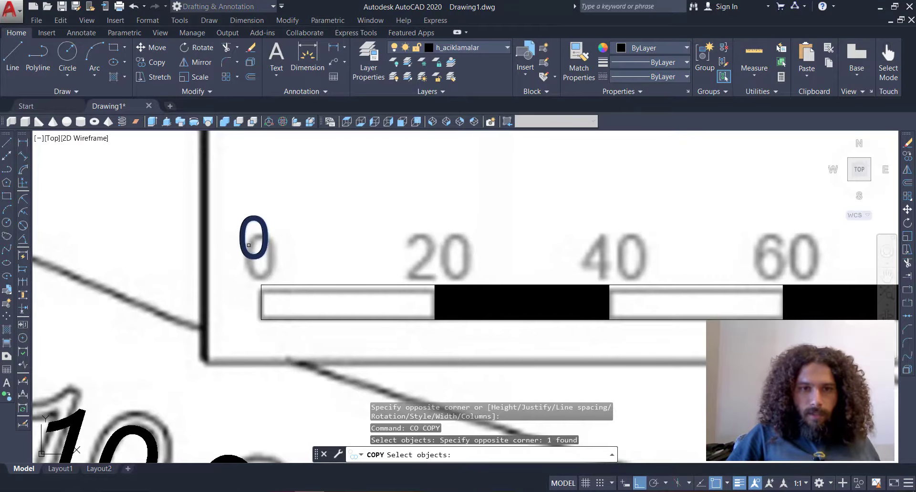
{"action": "left_click", "coordinate": [261, 285]}
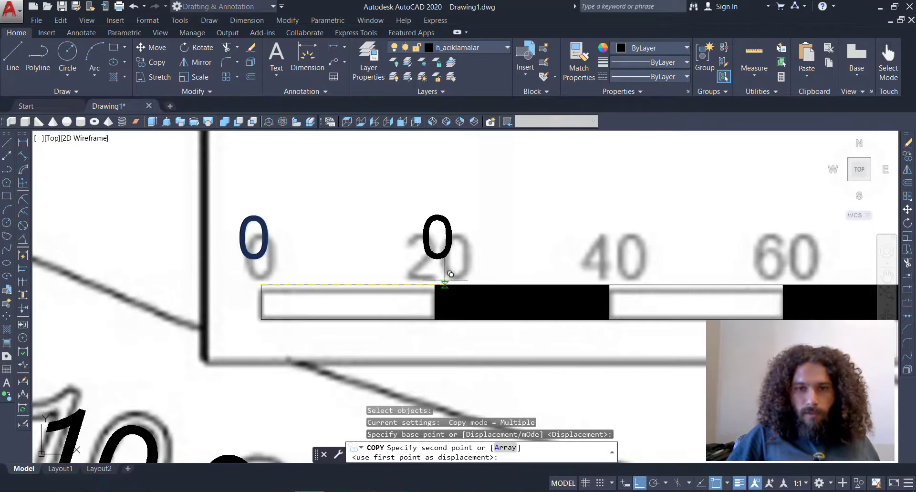
{"action": "left_click", "coordinate": [435, 246]}
{"action": "key", "text": "Return"}
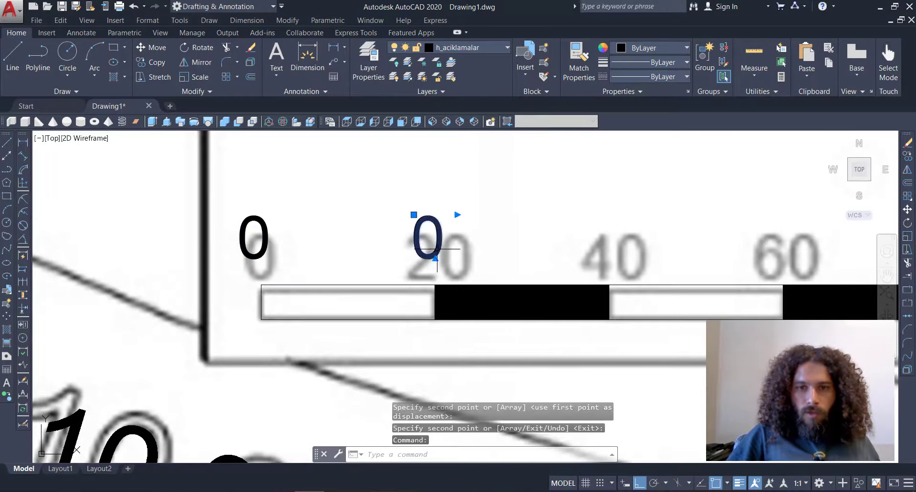
Step: Change the copied label above the first division to "20"
{"action": "double_click", "coordinate": [421, 233]}
{"action": "type", "text": "20"}
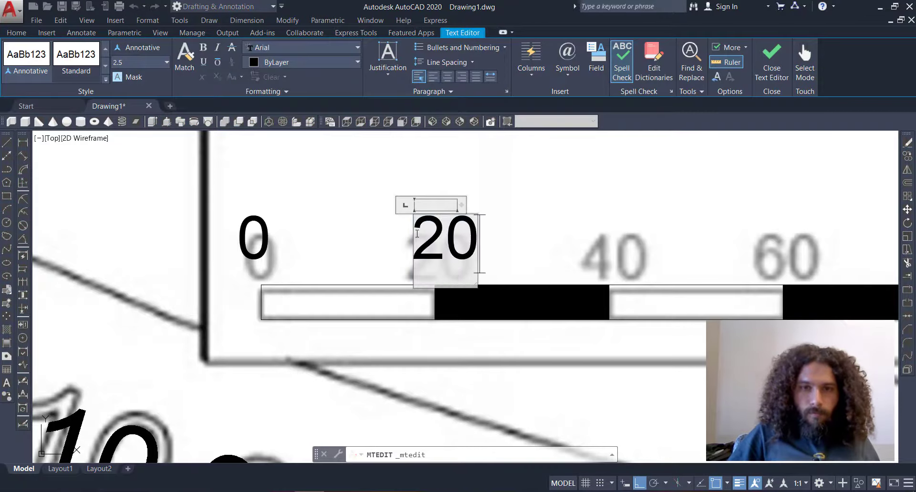
{"action": "left_click", "coordinate": [522, 189]}
Step: Copy the "20" label from its division line to the 40 and 60 divisions and the 80 end of the bar
{"action": "type", "text": "co"}
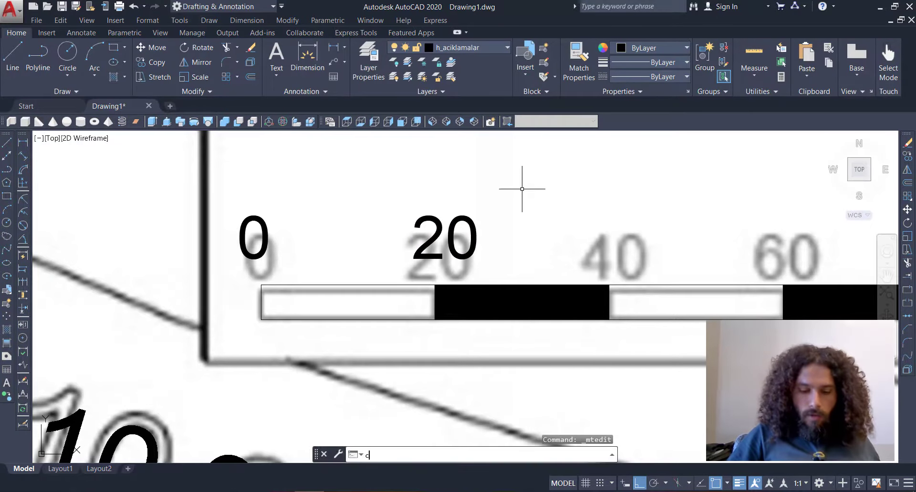
{"action": "key", "text": "Return"}
{"action": "left_click", "coordinate": [522, 189]}
{"action": "left_click", "coordinate": [477, 199]}
{"action": "key", "text": "Return"}
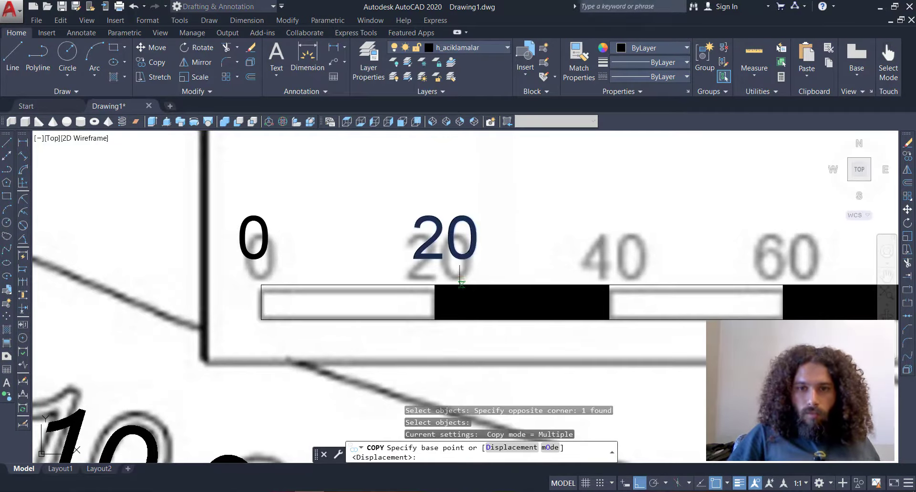
{"action": "left_click", "coordinate": [435, 285]}
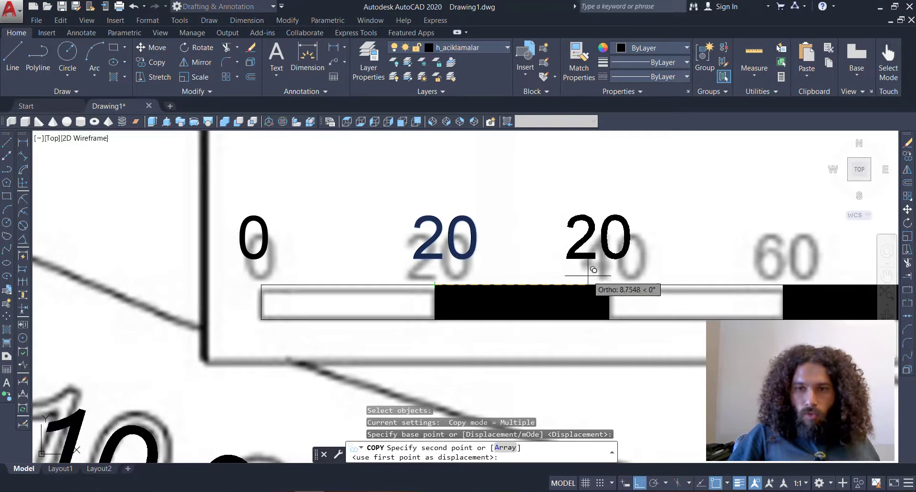
{"action": "left_click", "coordinate": [609, 285]}
{"action": "middle_click_drag", "start_coordinate": [775, 280], "coordinate": [520, 299]}
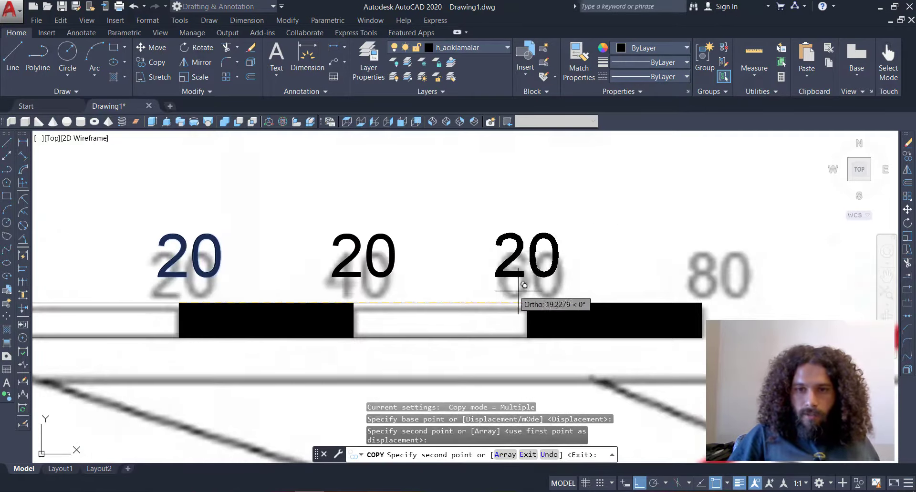
{"action": "left_click", "coordinate": [527, 303]}
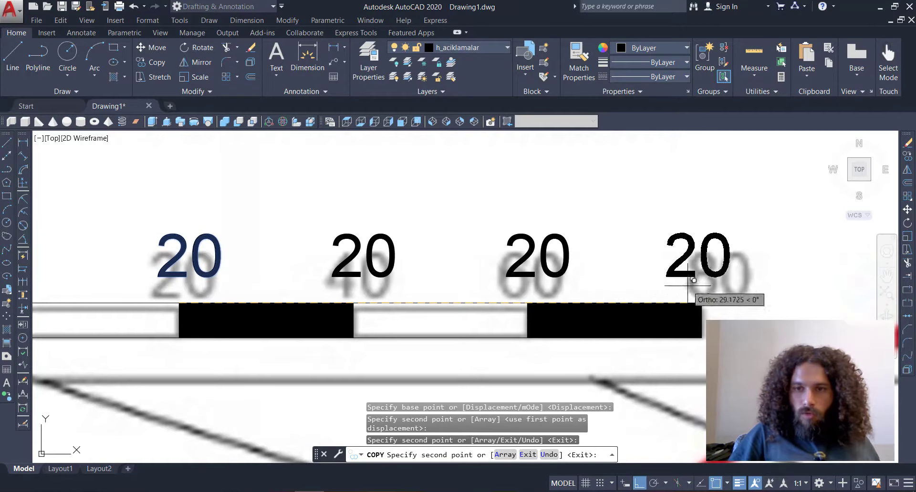
{"action": "left_click", "coordinate": [701, 303]}
{"action": "key", "text": "Escape"}
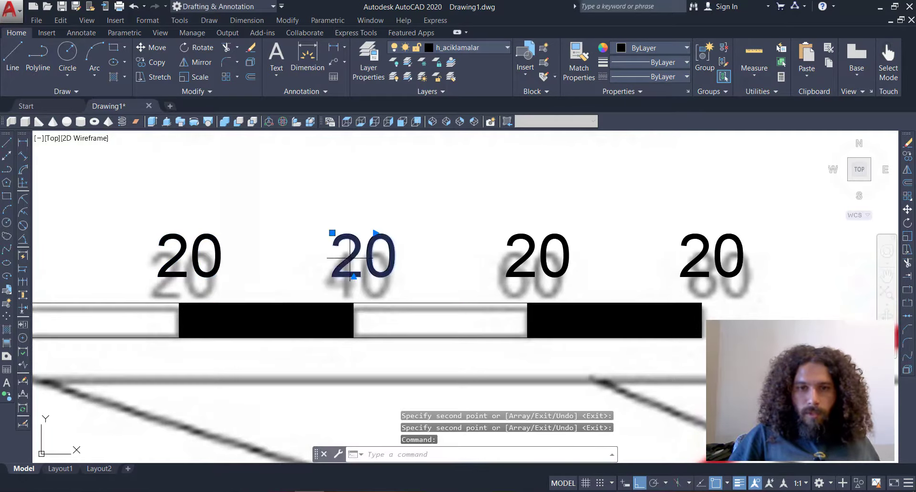
Step: Change the copied labels above the 40 and 60 divisions to "40" and "60"
{"action": "double_click", "coordinate": [344, 256]}
{"action": "type", "text": "4"}
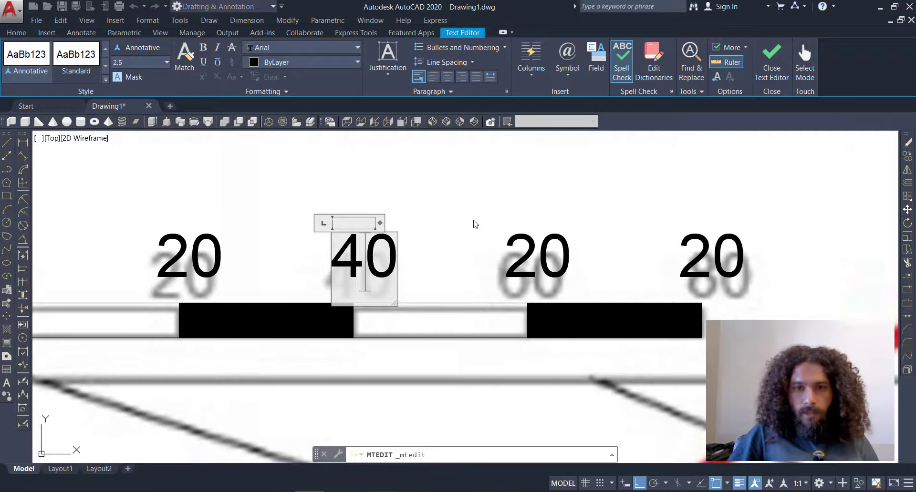
{"action": "left_click", "coordinate": [535, 257]}
{"action": "left_click", "coordinate": [543, 254]}
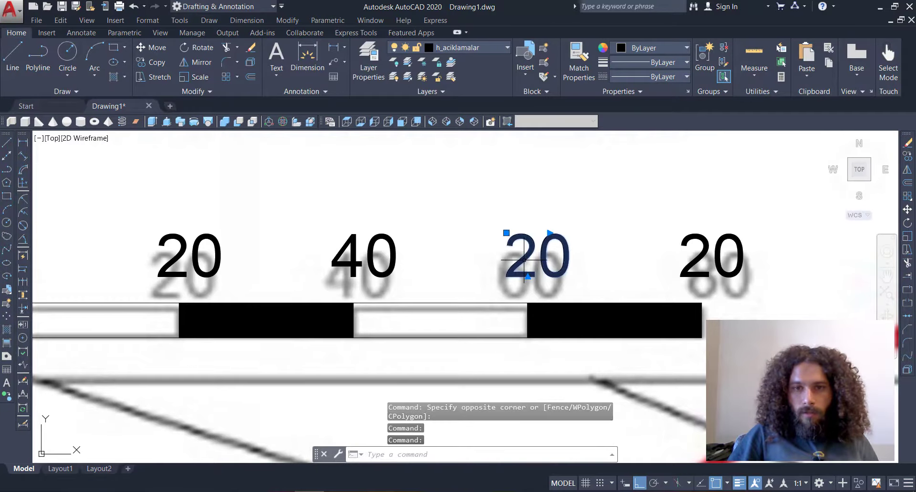
{"action": "double_click", "coordinate": [515, 260]}
{"action": "type", "text": "6"}
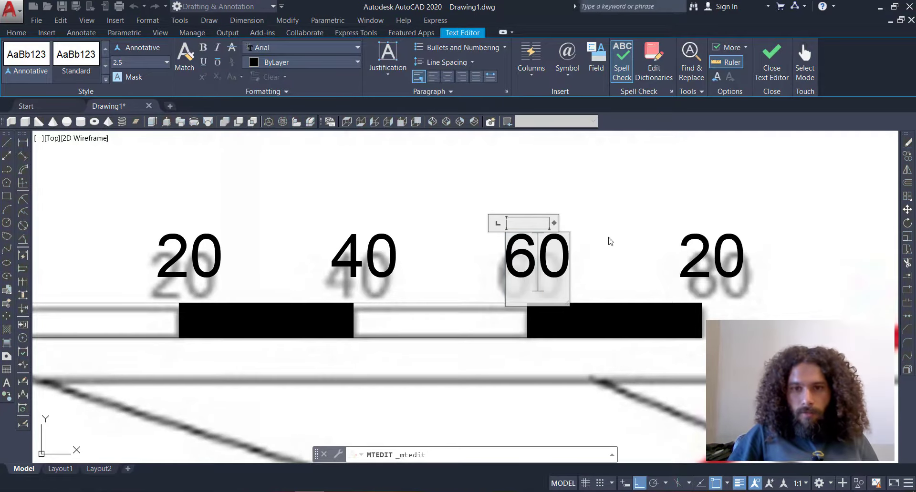
{"action": "left_click", "coordinate": [607, 242]}
Step: Change the copied label at the far end of the scale bar to "80"
{"action": "middle_click_drag", "start_coordinate": [608, 241], "coordinate": [488, 255]}
{"action": "double_click", "coordinate": [583, 262]}
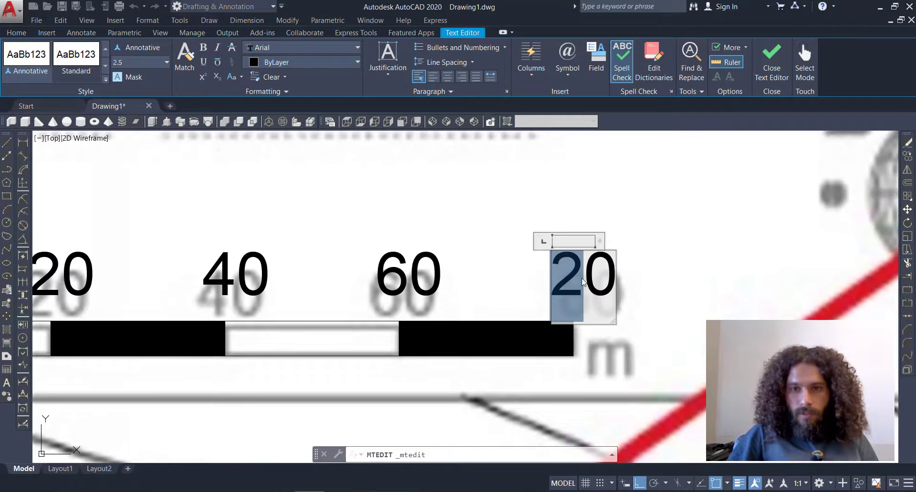
{"action": "type", "text": "8"}
{"action": "left_click", "coordinate": [660, 266]}
{"action": "middle_click_drag", "start_coordinate": [633, 322], "coordinate": [624, 257]}
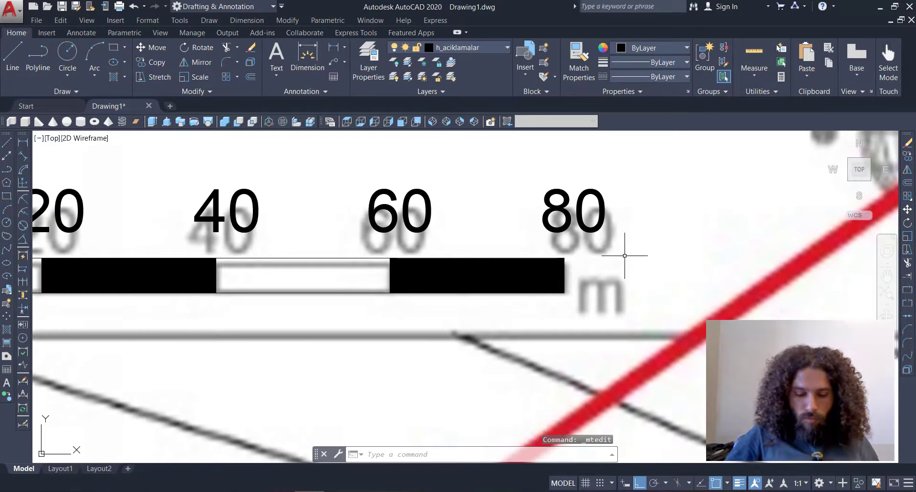
Step: Add the unit label "m" just beyond the 80 end of the scale bar, using a copied label
{"action": "type", "text": "co"}
{"action": "key", "text": "Return"}
{"action": "key", "text": "Escape"}
{"action": "scroll", "coordinate": [321, 351], "scroll_direction": "down", "scroll_amount": 2}
Step: Draw a vertical line about 17.7 units long through the scanned compass, from the foot of its stem to the arrowhead's tip
{"action": "type", "text": "l"}
{"action": "key", "text": "Return"}
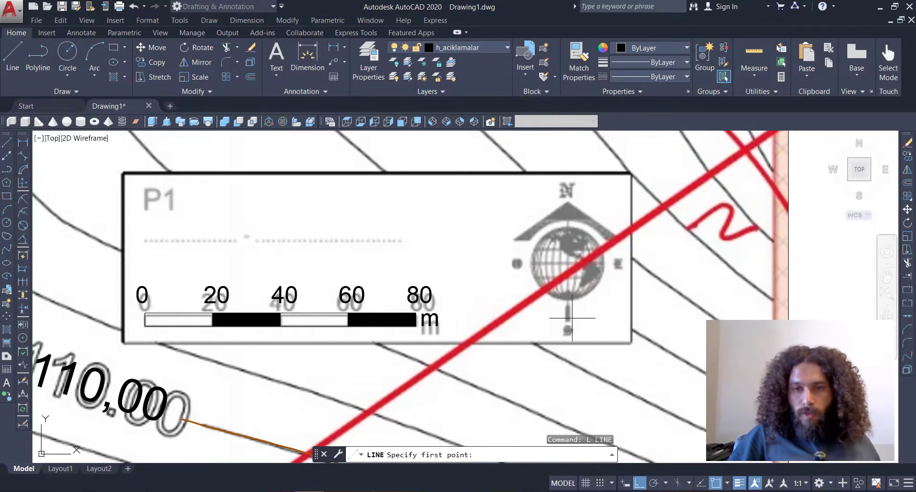
{"action": "scroll", "coordinate": [565, 308], "scroll_direction": "up", "scroll_amount": 5}
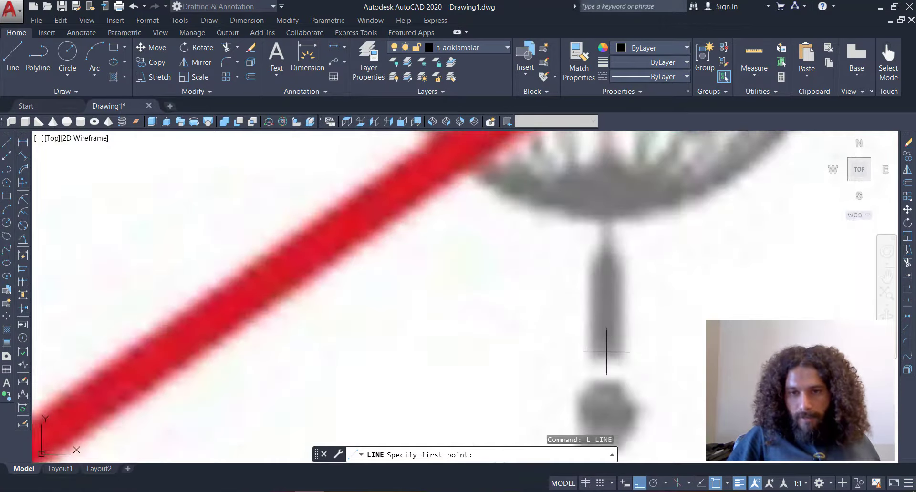
{"action": "left_click", "coordinate": [606, 357]}
{"action": "scroll", "coordinate": [591, 292], "scroll_direction": "down", "scroll_amount": 4}
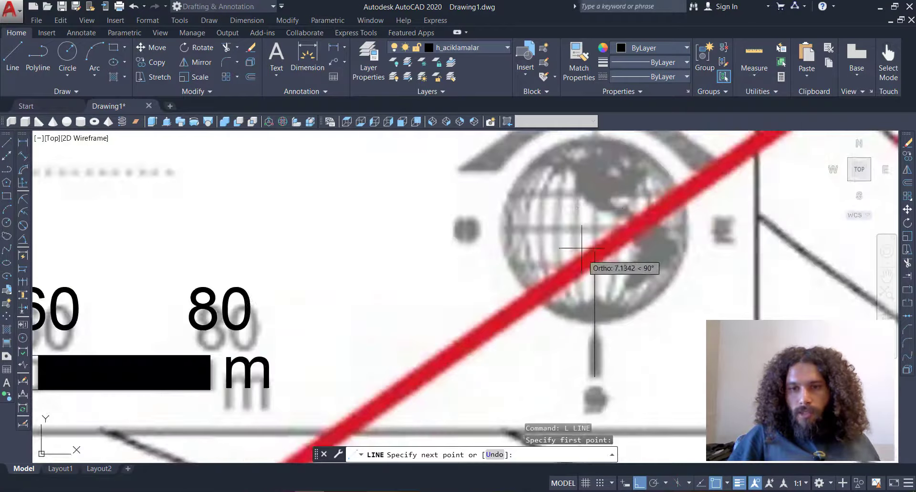
{"action": "middle_click_drag", "start_coordinate": [597, 258], "coordinate": [599, 338]}
{"action": "scroll", "coordinate": [592, 191], "scroll_direction": "up", "scroll_amount": 2}
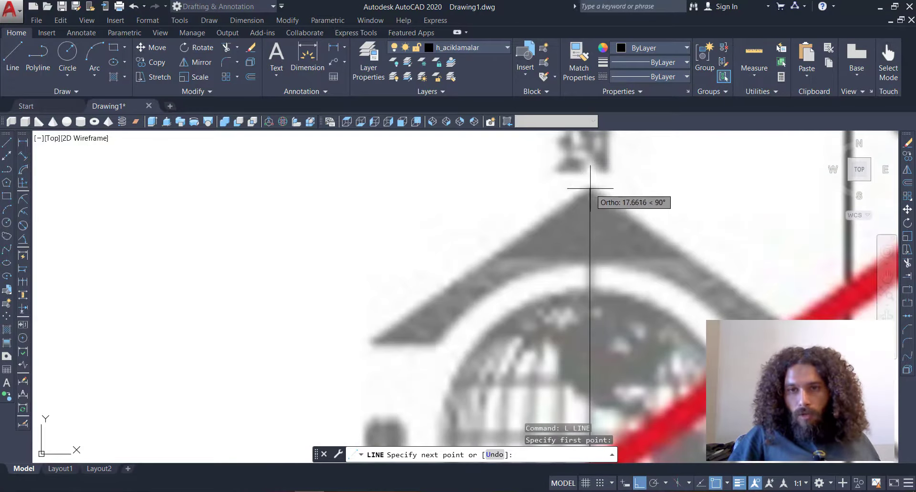
{"action": "left_click", "coordinate": [592, 186]}
{"action": "key", "text": "Return"}
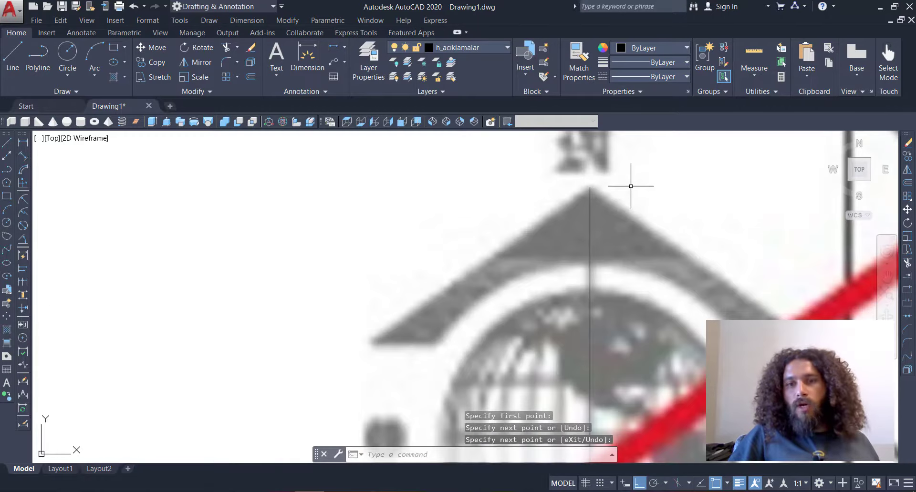
Step: Trace the compass arrowhead as a triangle of lines, with a horizontal base and two sloping sides meeting at the tip
{"action": "scroll", "coordinate": [602, 221], "scroll_direction": "down", "scroll_amount": 3}
{"action": "scroll", "coordinate": [603, 221], "scroll_direction": "down", "scroll_amount": 2}
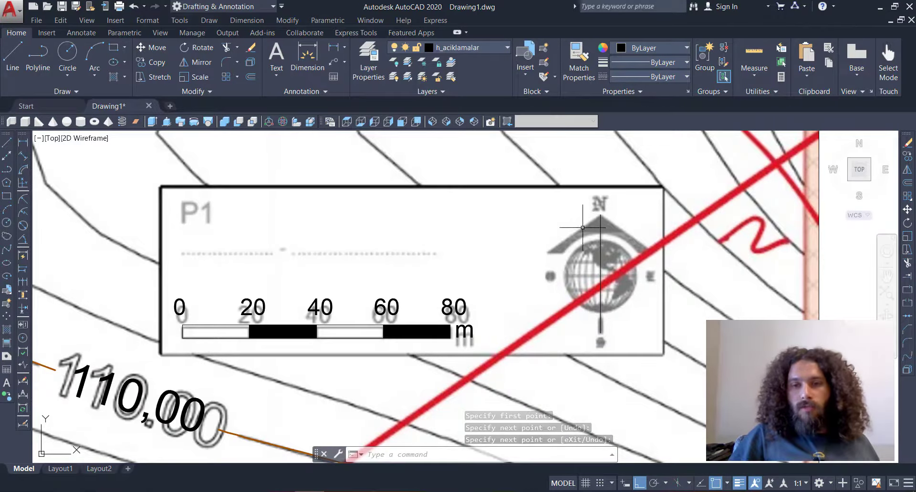
{"action": "scroll", "coordinate": [609, 194], "scroll_direction": "up", "scroll_amount": 2}
{"action": "scroll", "coordinate": [581, 220], "scroll_direction": "up", "scroll_amount": 2}
{"action": "middle_click_drag", "start_coordinate": [582, 220], "coordinate": [477, 238]}
{"action": "key", "text": "Return"}
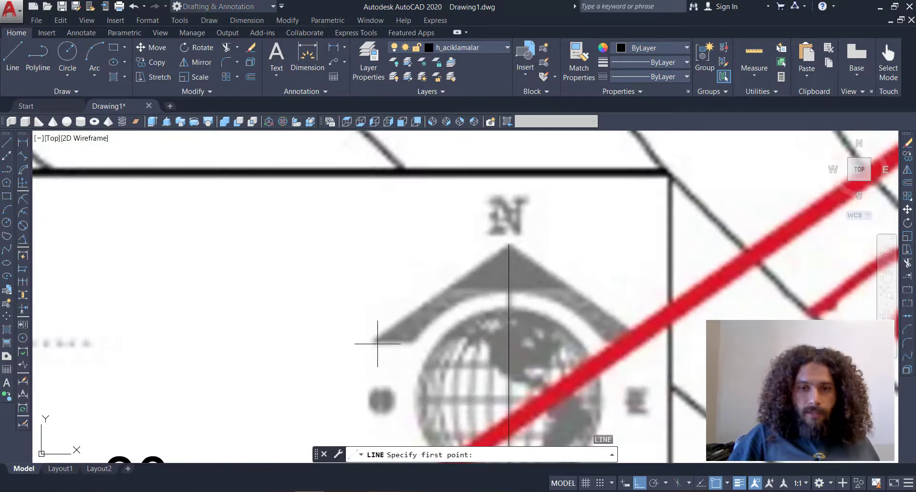
{"action": "left_click", "coordinate": [374, 340]}
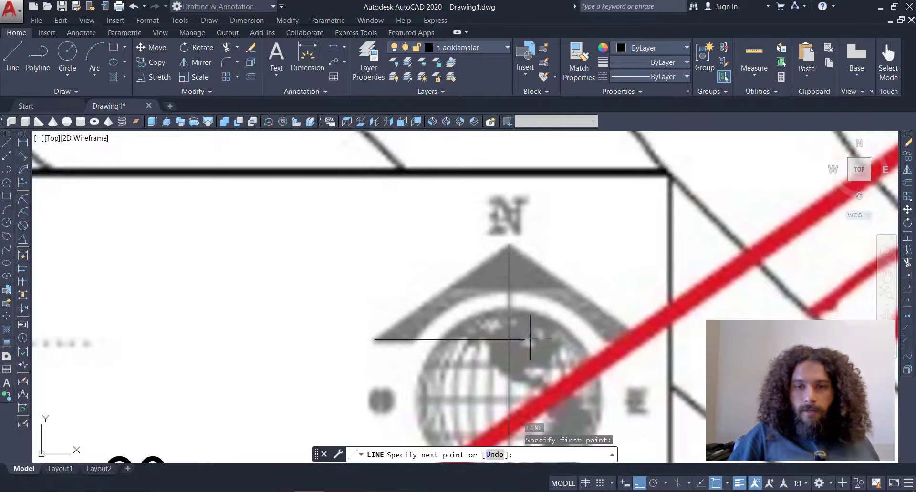
{"action": "left_click", "coordinate": [645, 340]}
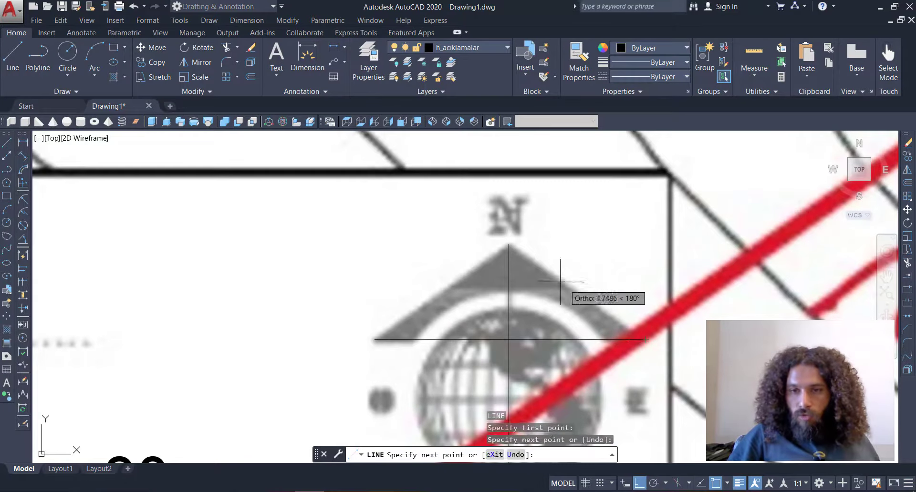
{"action": "left_click", "coordinate": [642, 484]}
{"action": "left_click", "coordinate": [509, 245]}
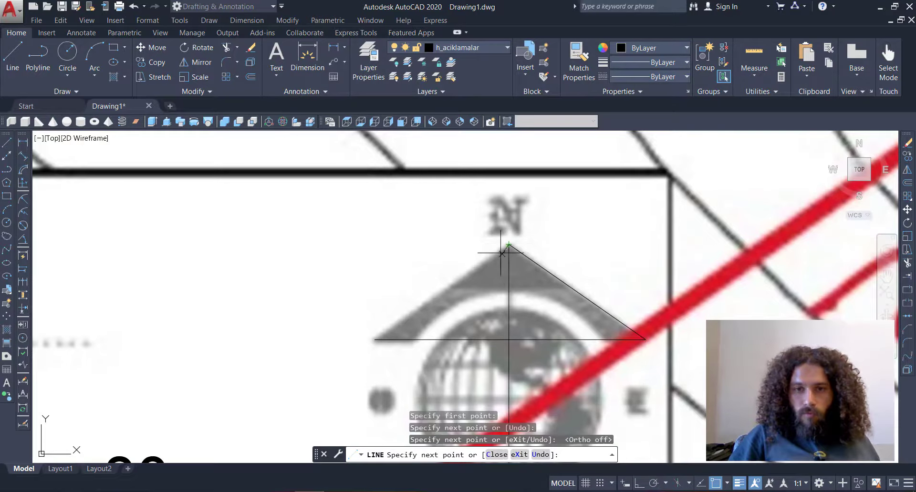
{"action": "left_click", "coordinate": [374, 339]}
{"action": "key", "text": "Return"}
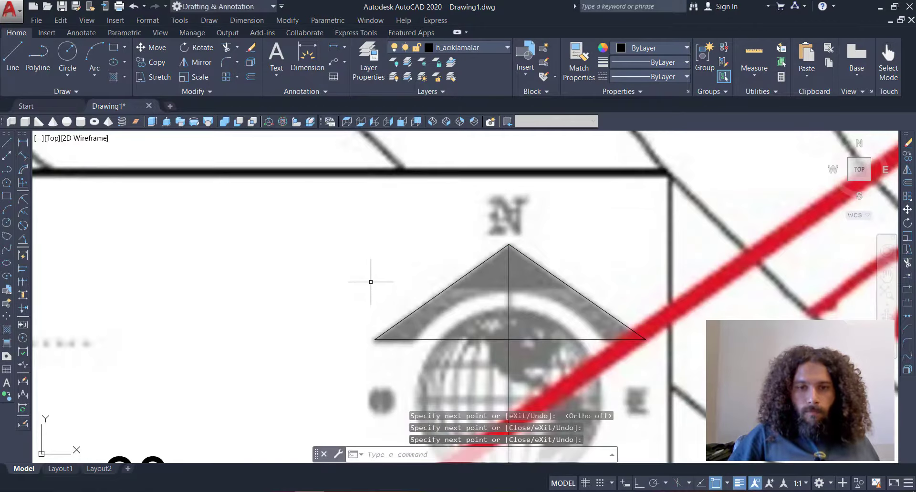
Step: Add the multiline text "K" above the tip of the north arrow, over the scanned N
{"action": "middle_click_drag", "start_coordinate": [360, 281], "coordinate": [365, 292]}
{"action": "scroll", "coordinate": [366, 282], "scroll_direction": "down", "scroll_amount": 4}
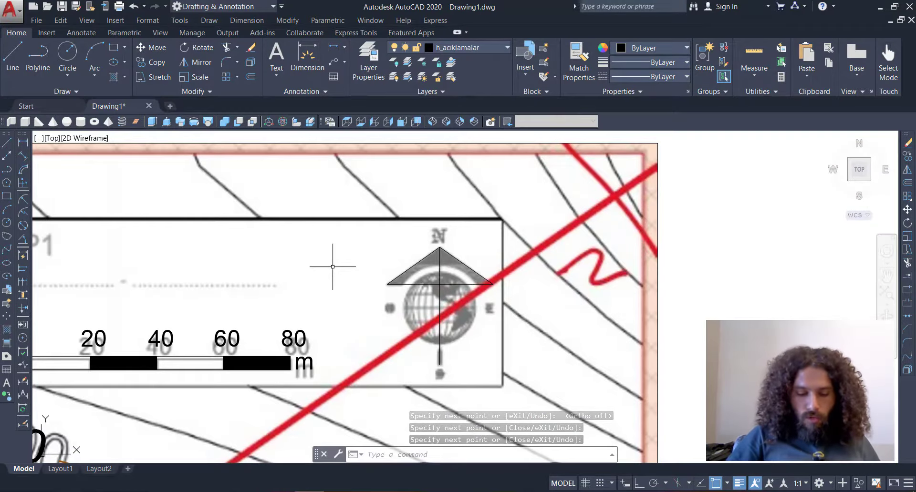
{"action": "type", "text": "MT"}
{"action": "key", "text": "Return"}
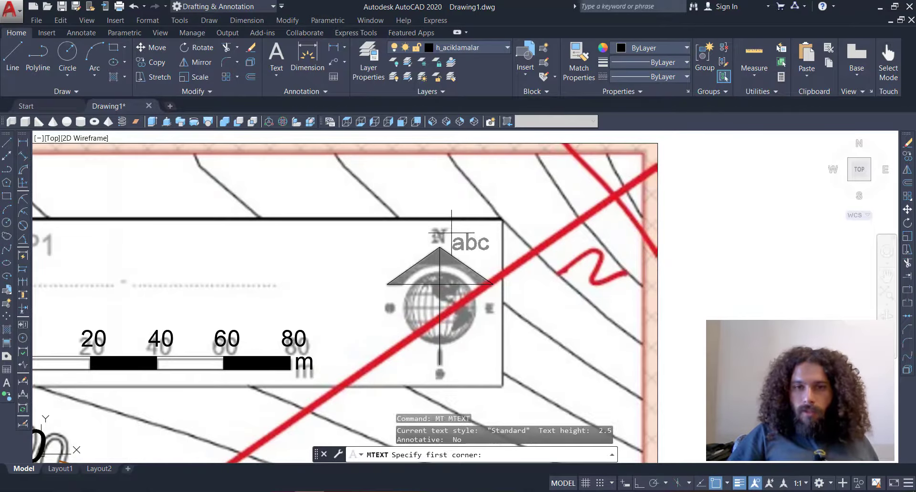
{"action": "scroll", "coordinate": [456, 235], "scroll_direction": "up", "scroll_amount": 4}
{"action": "left_click", "coordinate": [442, 253]}
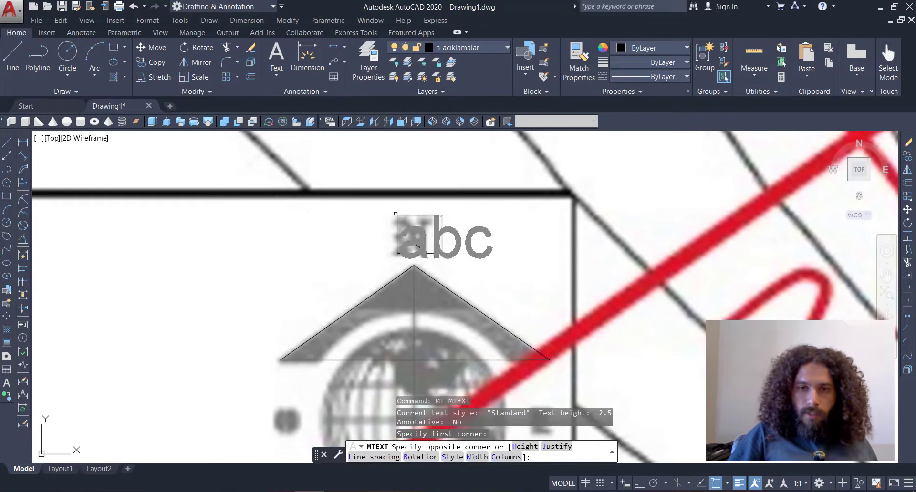
{"action": "left_click", "coordinate": [382, 206]}
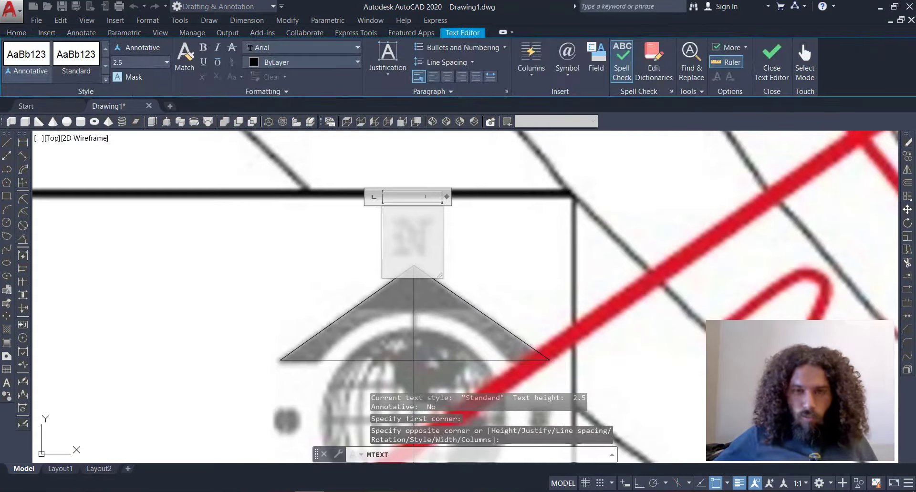
{"action": "type", "text": "K"}
{"action": "left_click", "coordinate": [247, 252]}
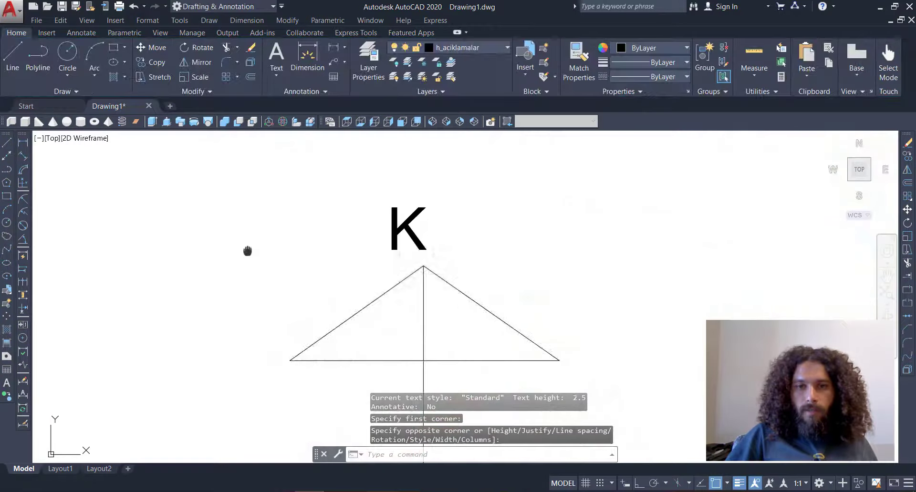
{"action": "scroll", "coordinate": [364, 237], "scroll_direction": "down", "scroll_amount": 3}
{"action": "middle_click_drag", "start_coordinate": [271, 262], "coordinate": [390, 278]}
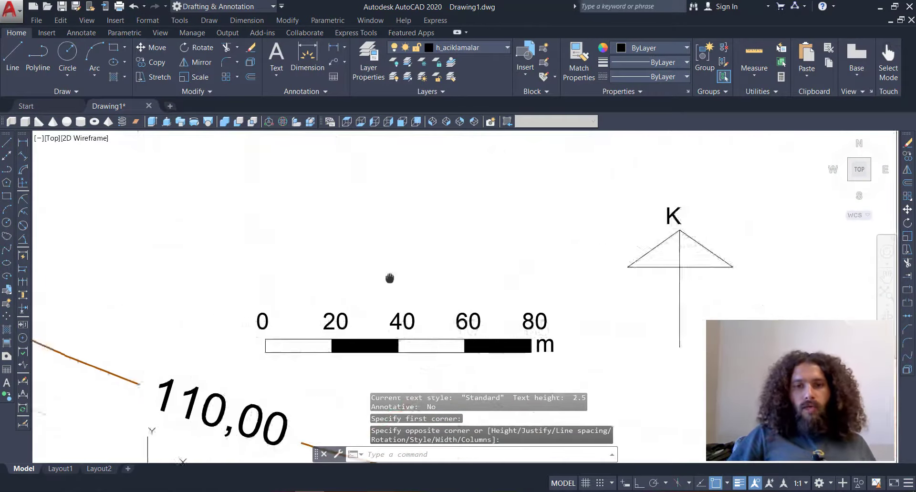
{"action": "left_click", "coordinate": [545, 285]}
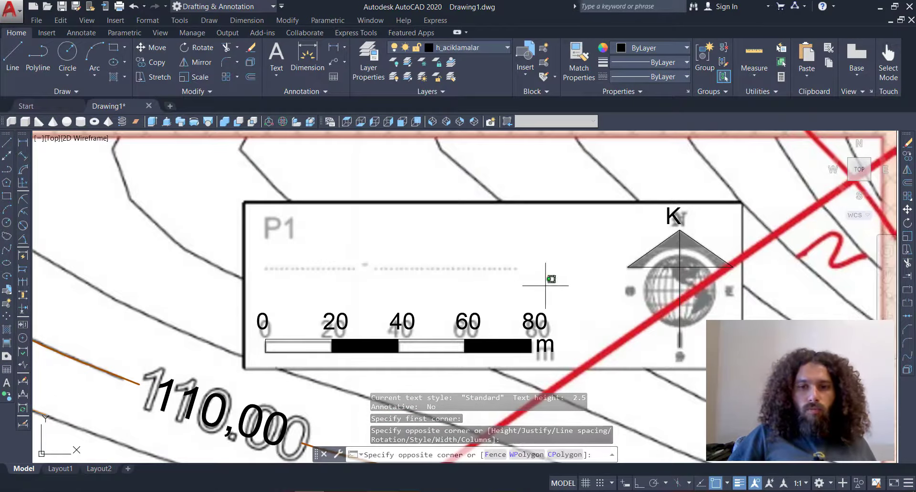
{"action": "left_click", "coordinate": [252, 214]}
{"action": "left_click", "coordinate": [544, 280]}
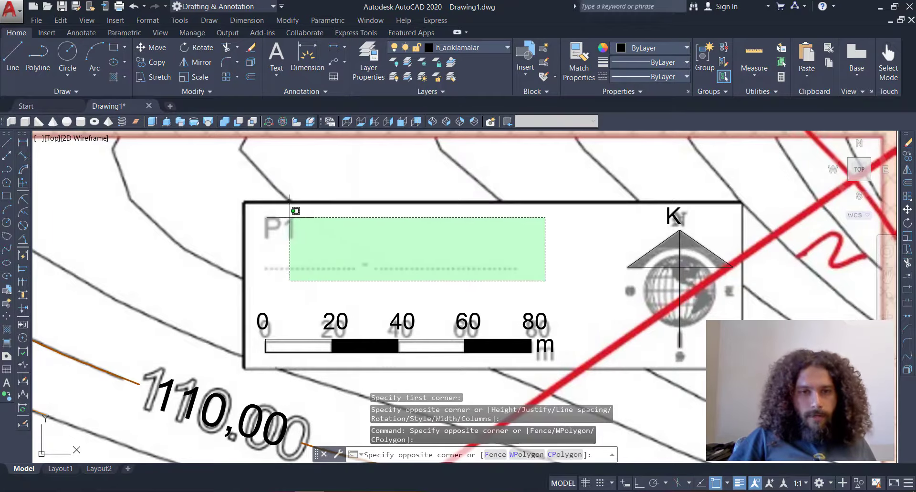
{"action": "left_click", "coordinate": [261, 206]}
{"action": "scroll", "coordinate": [261, 211], "scroll_direction": "down", "scroll_amount": 2}
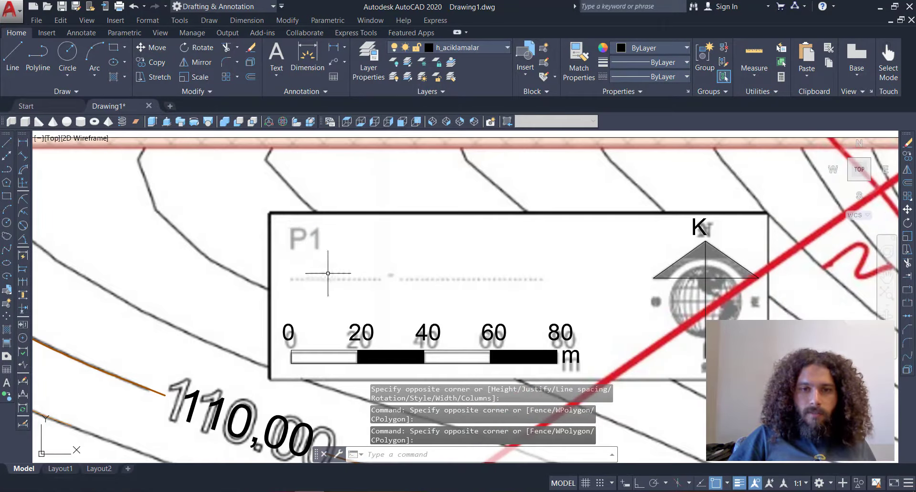
Step: Draw a rectangle over the scanned frame enclosing the scale bar and north arrow
{"action": "left_click", "coordinate": [7, 196]}
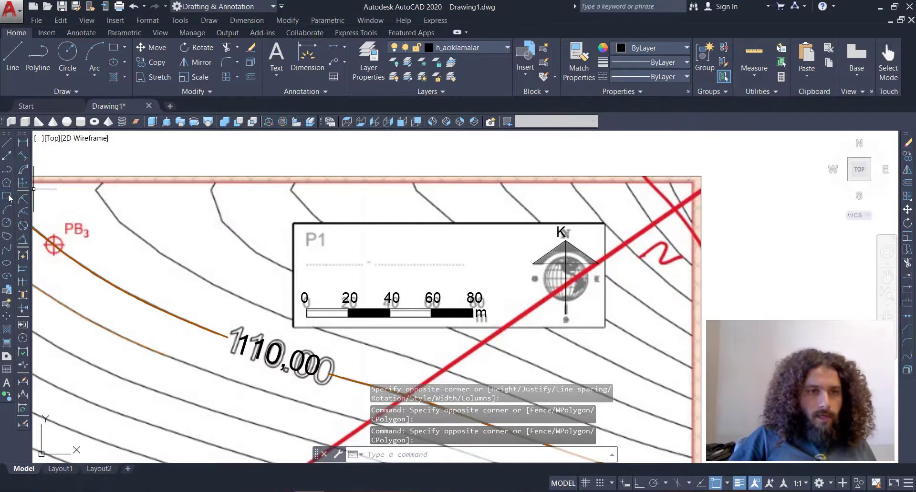
{"action": "left_click", "coordinate": [292, 223]}
{"action": "scroll", "coordinate": [608, 331], "scroll_direction": "up", "scroll_amount": 4}
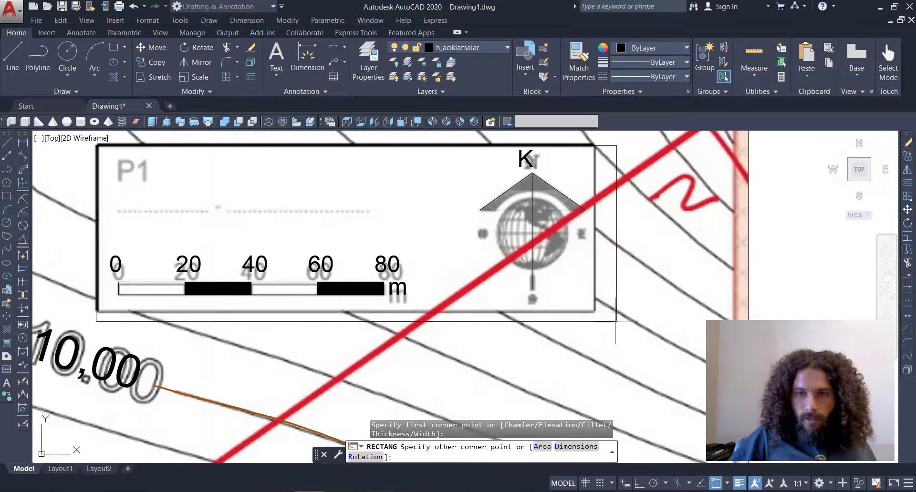
{"action": "left_click", "coordinate": [586, 311]}
{"action": "key", "text": "Return"}
{"action": "scroll", "coordinate": [623, 303], "scroll_direction": "down", "scroll_amount": 4}
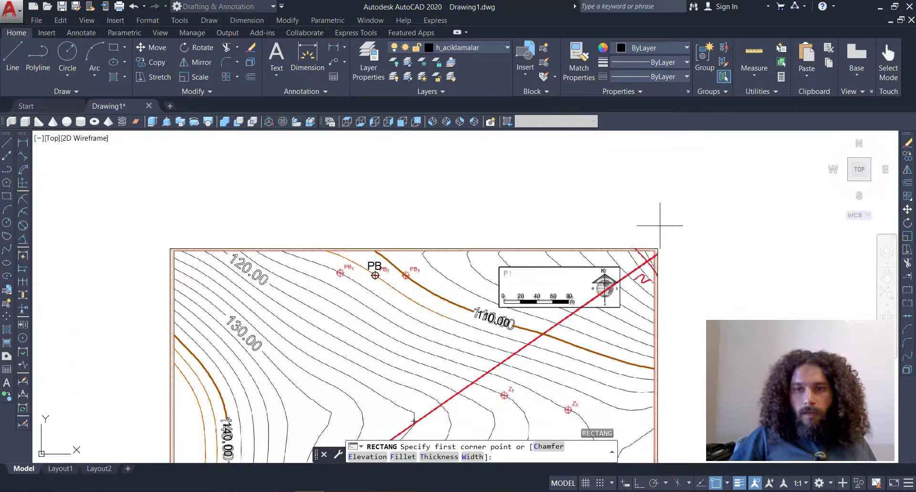
{"action": "scroll", "coordinate": [658, 164], "scroll_direction": "down", "scroll_amount": 5}
{"action": "middle_click_drag", "start_coordinate": [743, 229], "coordinate": [667, 224]}
{"action": "scroll", "coordinate": [648, 258], "scroll_direction": "up", "scroll_amount": 2}
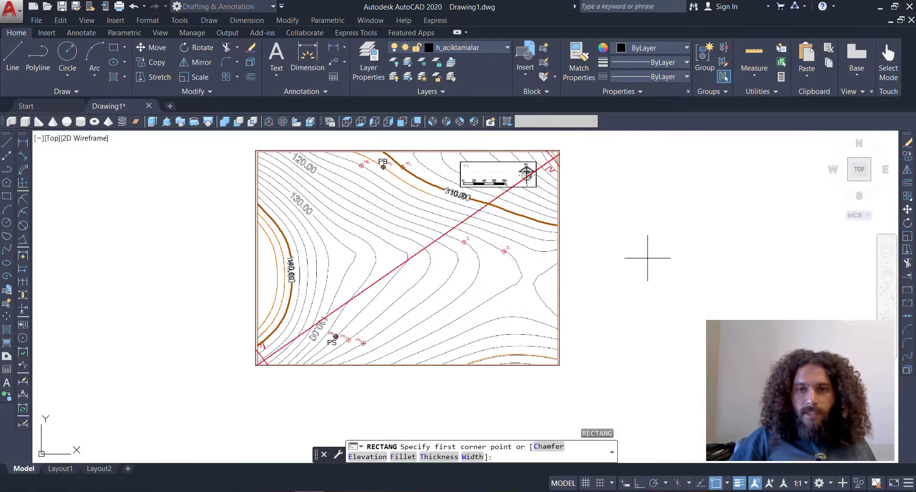
{"action": "scroll", "coordinate": [599, 210], "scroll_direction": "up", "scroll_amount": 2}
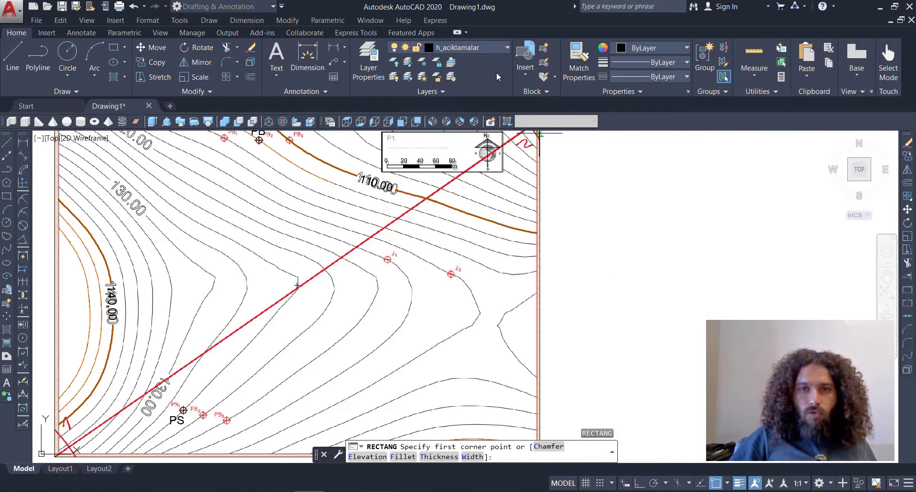
{"action": "left_click", "coordinate": [508, 47]}
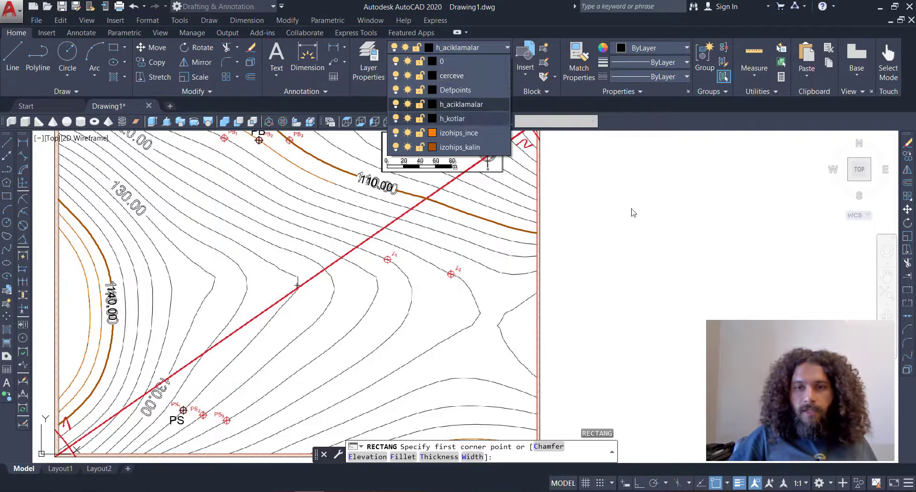
{"action": "left_click", "coordinate": [740, 232]}
{"action": "left_click", "coordinate": [656, 272]}
{"action": "key", "text": "Escape"}
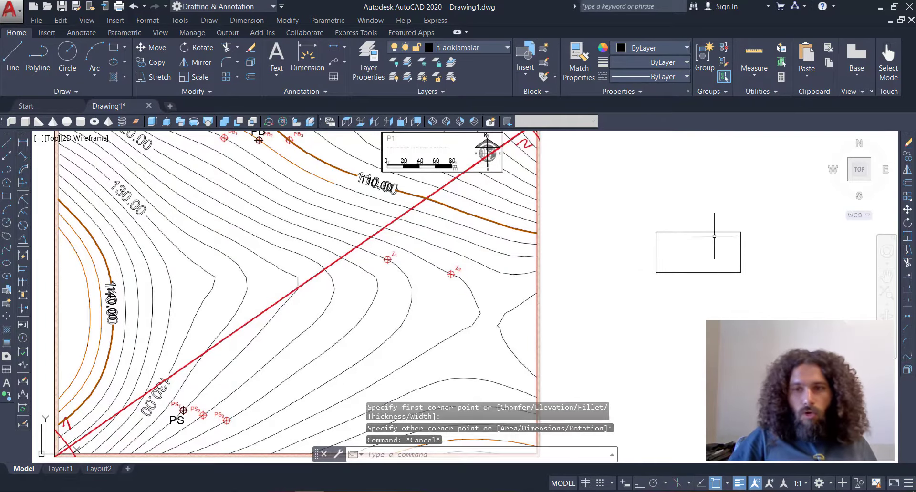
{"action": "left_click", "coordinate": [714, 224]}
{"action": "left_click", "coordinate": [669, 249]}
{"action": "key", "text": "Delete"}
Step: Replace the trial rectangle beside the map with a 297 by 210 rectangle, placed to the right of the scan
{"action": "scroll", "coordinate": [653, 237], "scroll_direction": "down", "scroll_amount": 6}
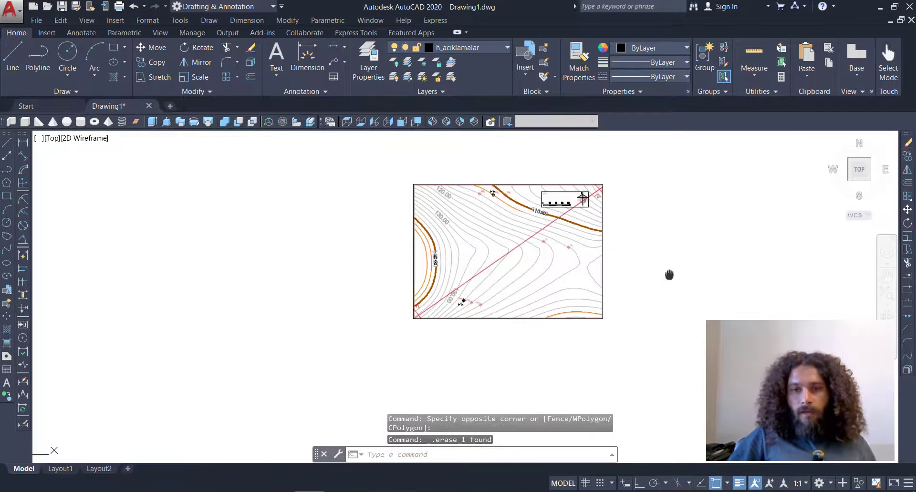
{"action": "mouse_move", "coordinate": [656, 256]}
{"action": "middle_mouse_down"}
{"action": "mouse_move", "coordinate": [646, 265]}
{"action": "mouse_move", "coordinate": [524, 258]}
{"action": "middle_mouse_up"}
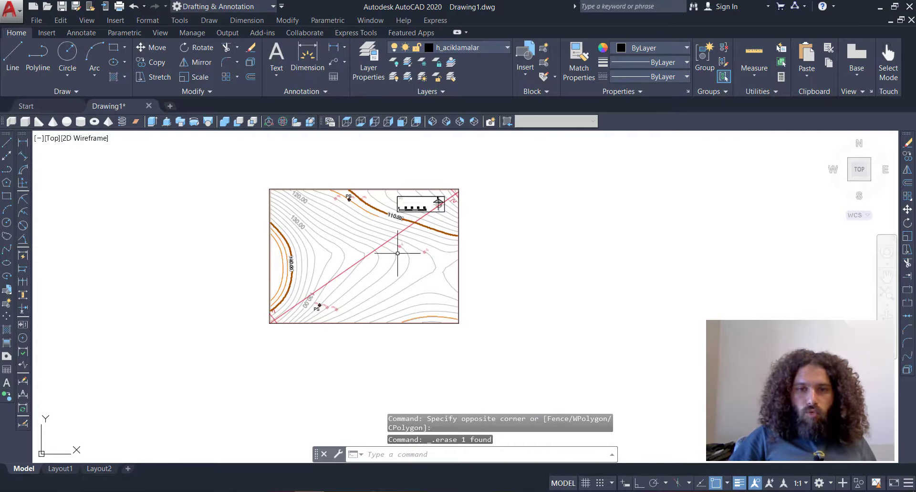
{"action": "left_click", "coordinate": [8, 197]}
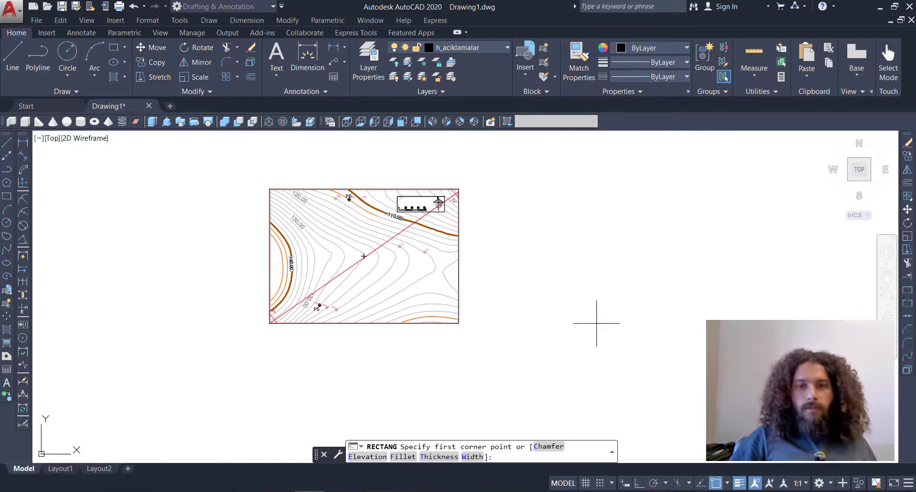
{"action": "left_click", "coordinate": [551, 324]}
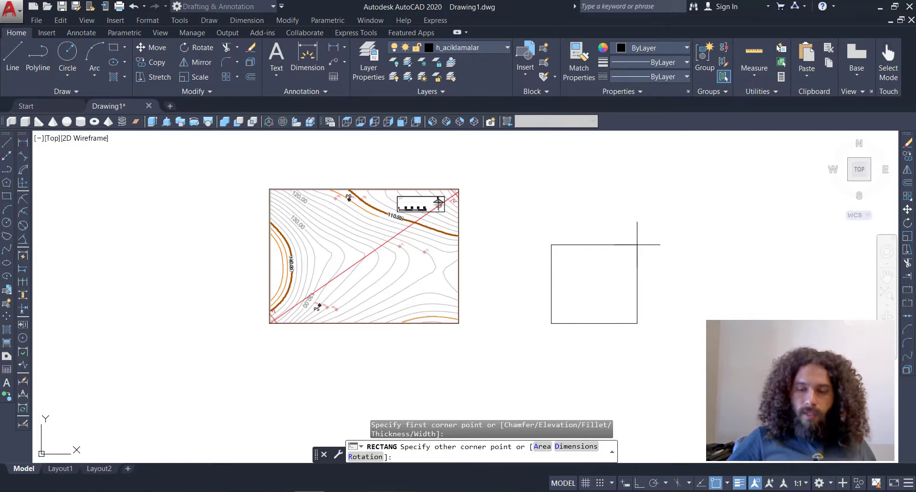
{"action": "type", "text": "d"}
{"action": "key", "text": "Return"}
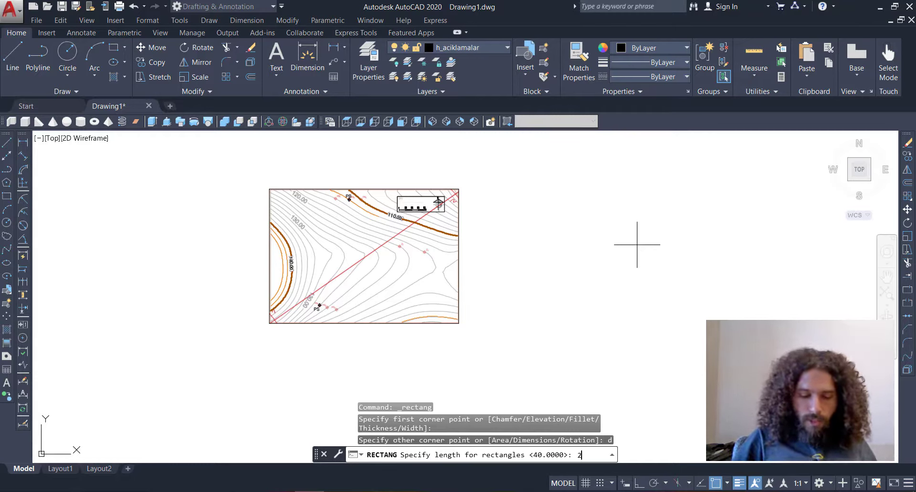
{"action": "key", "text": "Return"}
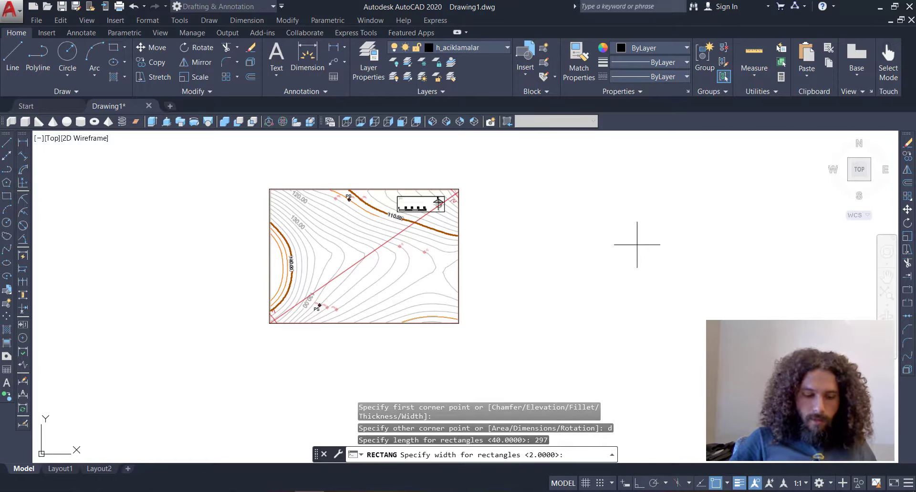
{"action": "key", "text": "Return"}
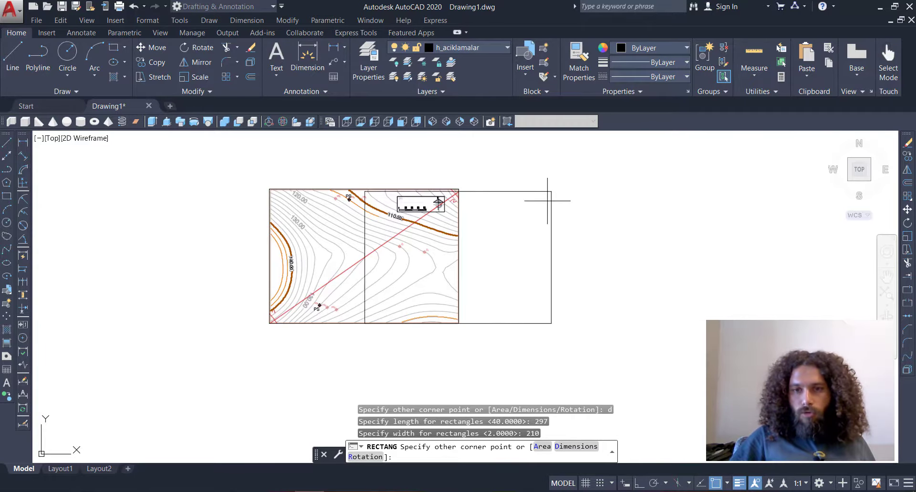
{"action": "left_click", "coordinate": [669, 242]}
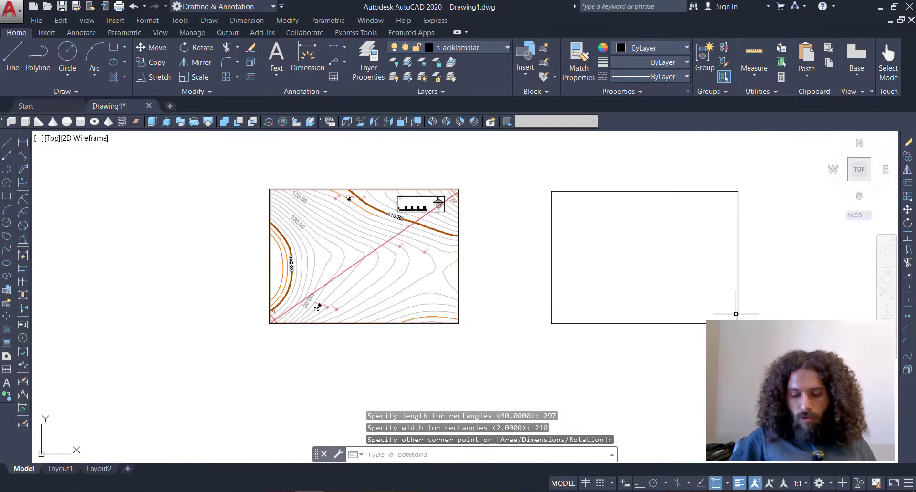
Step: Move the 297 by 210 rectangle onto the scanned map so it roughly covers the scan's inner frame
{"action": "type", "text": "m"}
{"action": "key", "text": "Return"}
{"action": "left_click", "coordinate": [759, 290]}
{"action": "left_click", "coordinate": [691, 347]}
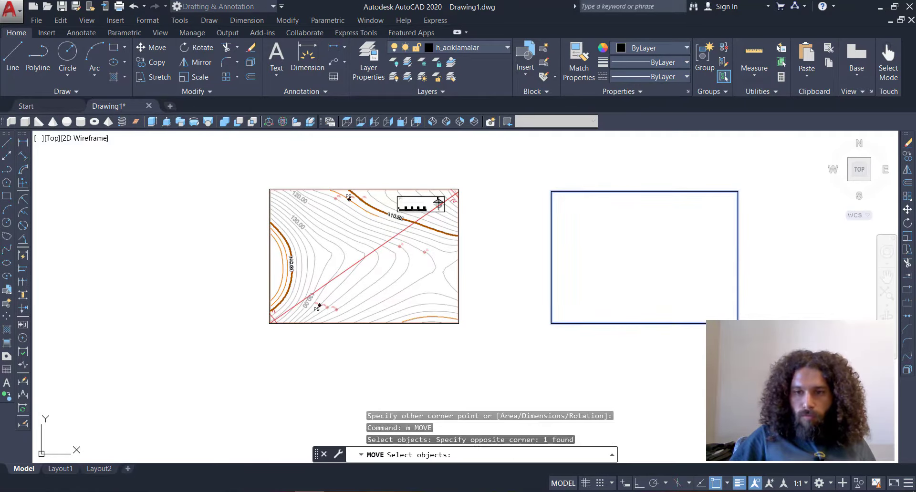
{"action": "key", "text": "Return"}
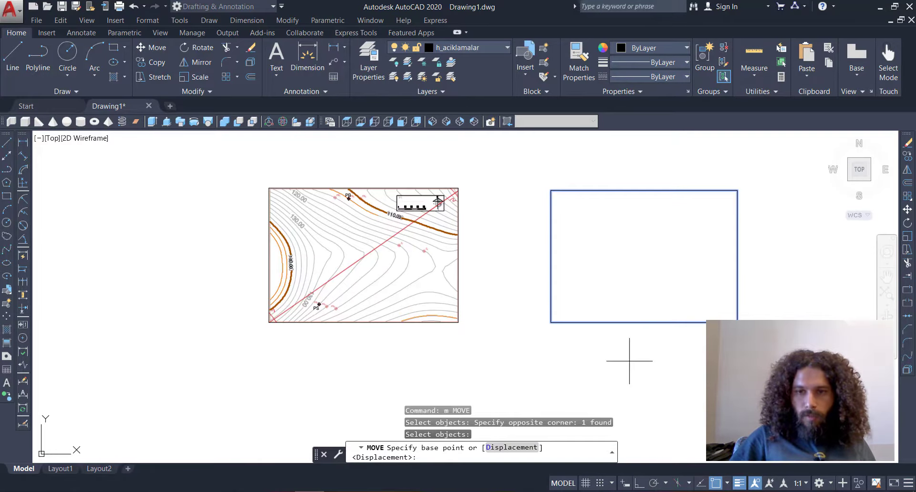
{"action": "left_click", "coordinate": [680, 394]}
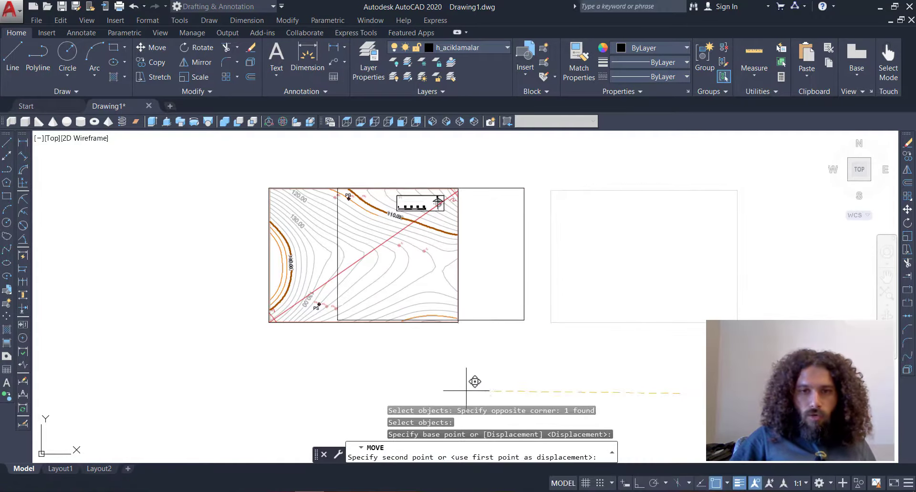
{"action": "scroll", "coordinate": [398, 391], "scroll_direction": "up", "scroll_amount": 2}
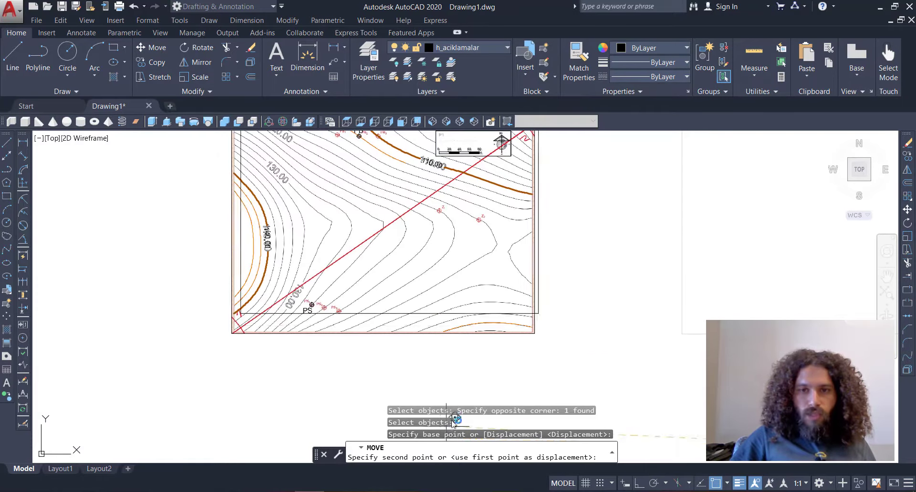
{"action": "scroll", "coordinate": [516, 368], "scroll_direction": "down", "scroll_amount": 5}
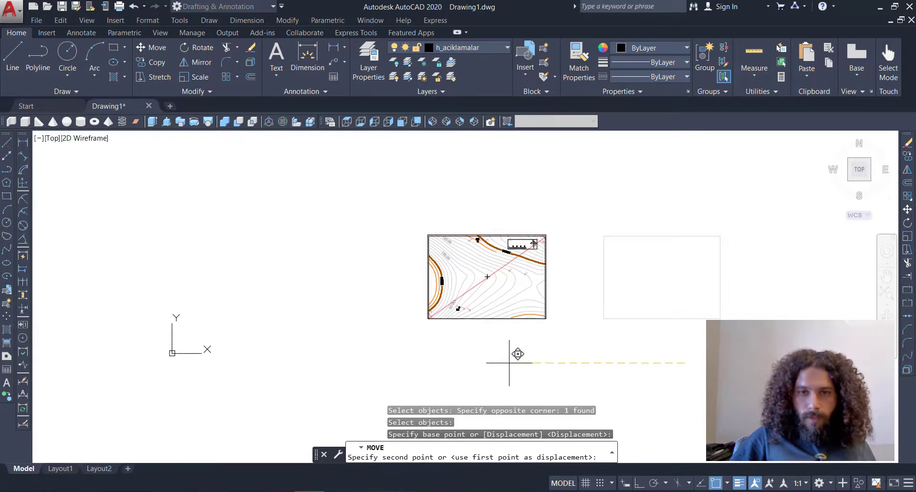
{"action": "left_click", "coordinate": [509, 363]}
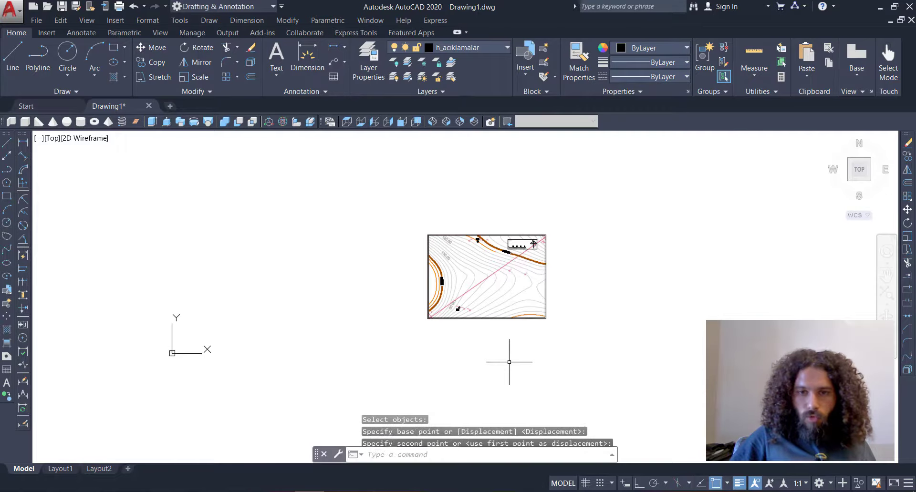
Step: Move the rectangle again slightly so its lower-right corner fits the inner edge of the scanned map's border
{"action": "scroll", "coordinate": [533, 334], "scroll_direction": "up", "scroll_amount": 5}
{"action": "scroll", "coordinate": [629, 239], "scroll_direction": "up", "scroll_amount": 4}
{"action": "key", "text": "space"}
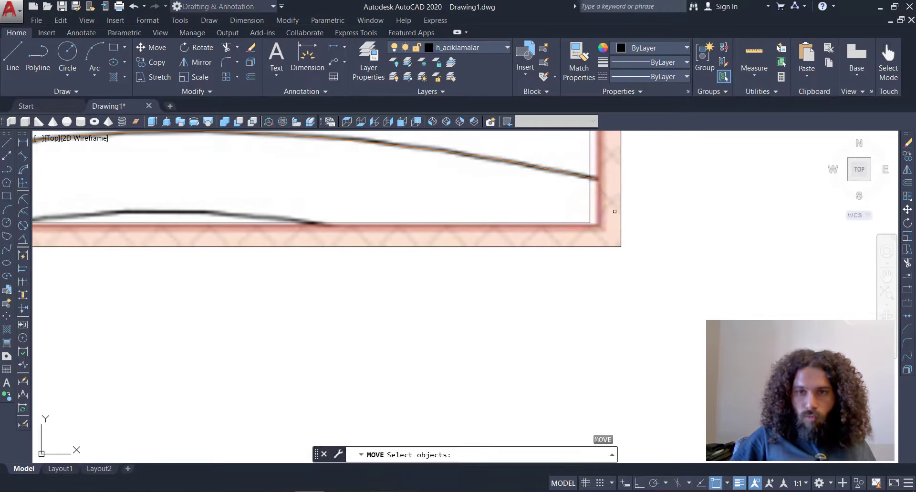
{"action": "left_click", "coordinate": [611, 213]}
{"action": "left_click", "coordinate": [551, 243]}
{"action": "scroll", "coordinate": [578, 233], "scroll_direction": "down", "scroll_amount": 1}
{"action": "middle_click_drag", "start_coordinate": [586, 229], "coordinate": [645, 252]}
{"action": "scroll", "coordinate": [668, 254], "scroll_direction": "down", "scroll_amount": 1}
{"action": "key", "text": "space"}
{"action": "scroll", "coordinate": [665, 262], "scroll_direction": "up", "scroll_amount": 5}
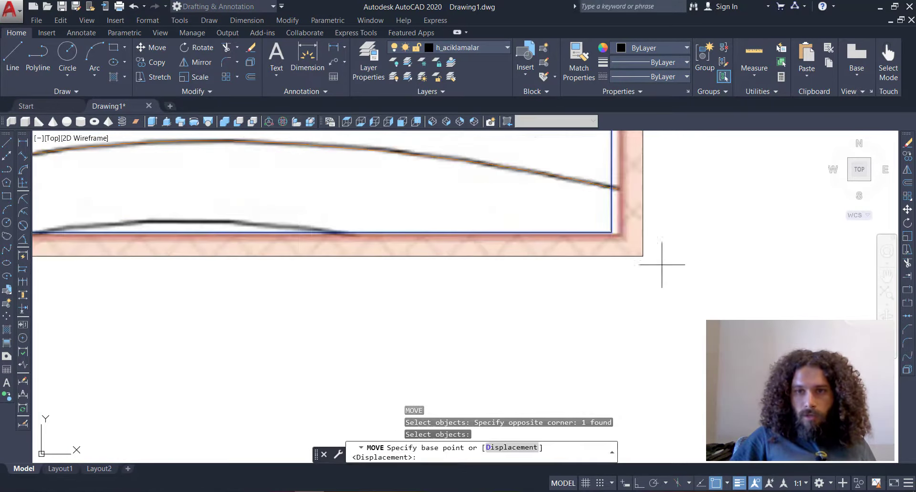
{"action": "left_click", "coordinate": [630, 358]}
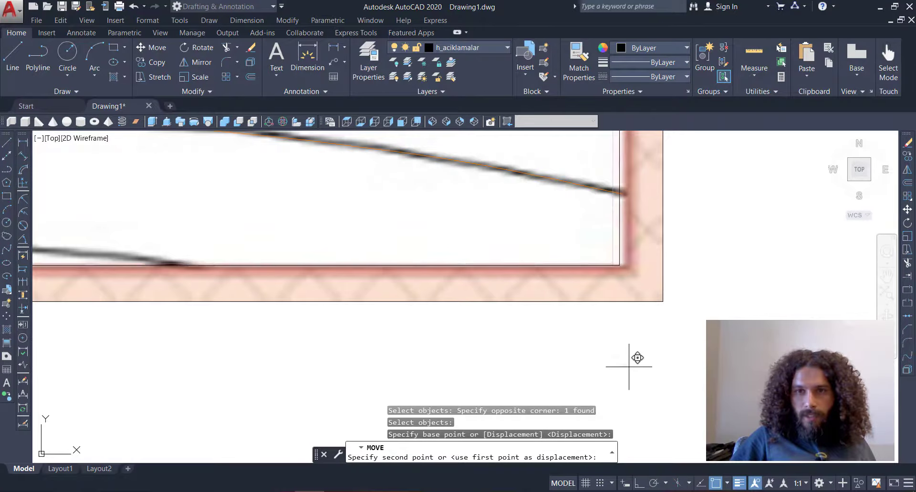
{"action": "left_click", "coordinate": [640, 359]}
{"action": "scroll", "coordinate": [565, 338], "scroll_direction": "down", "scroll_amount": 8}
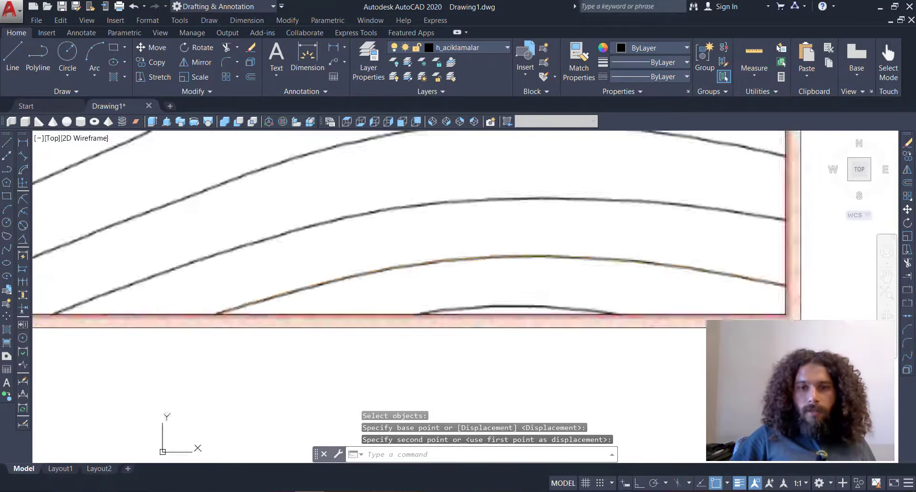
Step: Examine how the rectangle's edges and its upper corners fit the inner border of the scanned map
{"action": "scroll", "coordinate": [548, 255], "scroll_direction": "up", "scroll_amount": 8}
{"action": "middle_click_drag", "start_coordinate": [550, 253], "coordinate": [366, 280]}
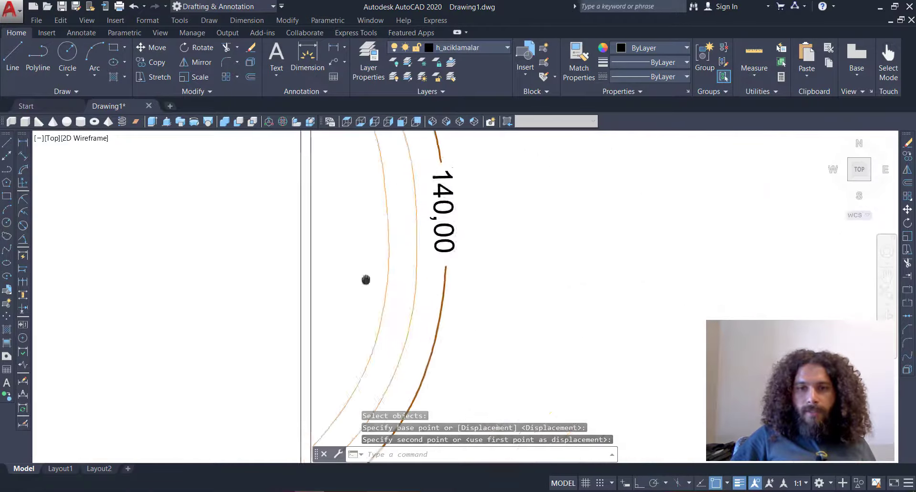
{"action": "middle_click_drag", "start_coordinate": [585, 247], "coordinate": [295, 274]}
{"action": "scroll", "coordinate": [295, 274], "scroll_direction": "down", "scroll_amount": 6}
{"action": "scroll", "coordinate": [507, 155], "scroll_direction": "up", "scroll_amount": 10}
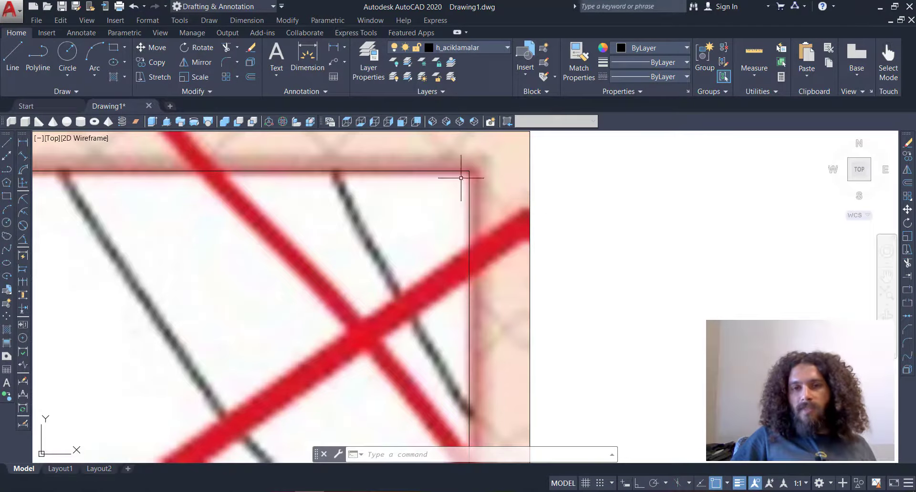
{"action": "middle_click_drag", "start_coordinate": [424, 202], "coordinate": [557, 216]}
{"action": "scroll", "coordinate": [557, 217], "scroll_direction": "down", "scroll_amount": 7}
{"action": "middle_click_drag", "start_coordinate": [400, 233], "coordinate": [587, 210]}
{"action": "middle_click_drag", "start_coordinate": [431, 212], "coordinate": [592, 189]}
{"action": "middle_click_drag", "start_coordinate": [430, 212], "coordinate": [527, 194]}
{"action": "scroll", "coordinate": [433, 213], "scroll_direction": "down", "scroll_amount": 2}
{"action": "middle_click_drag", "start_coordinate": [84, 270], "coordinate": [420, 229]}
{"action": "middle_click_drag", "start_coordinate": [189, 202], "coordinate": [485, 258]}
{"action": "scroll", "coordinate": [252, 177], "scroll_direction": "up", "scroll_amount": 8}
{"action": "left_click", "coordinate": [229, 167]}
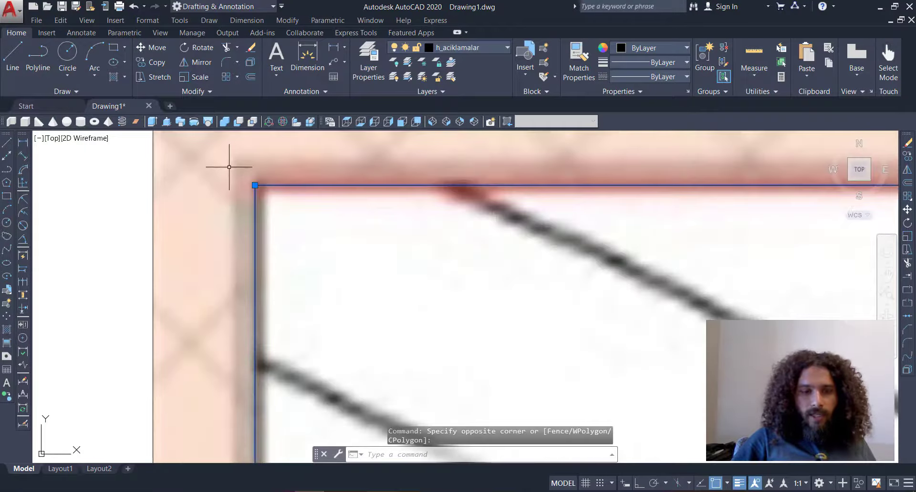
{"action": "scroll", "coordinate": [315, 221], "scroll_direction": "down", "scroll_amount": 8}
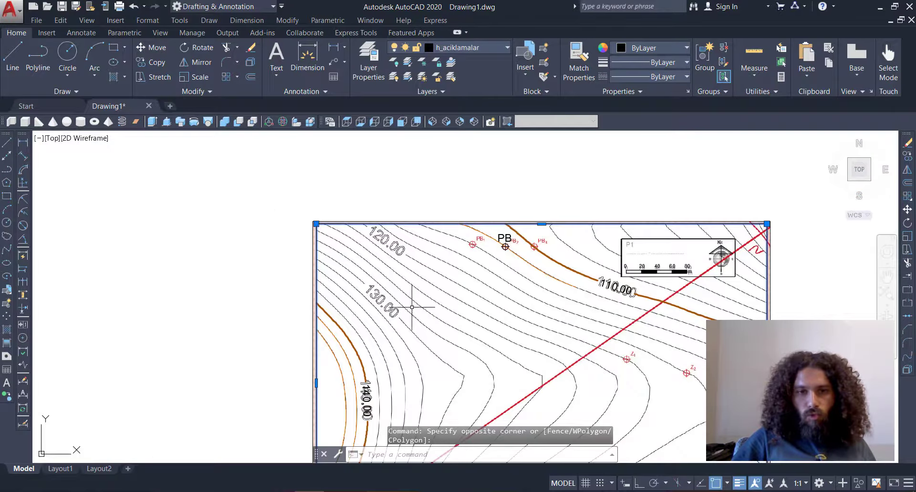
{"action": "key", "text": "Escape"}
Step: Delete the scanned map image from beneath the traced drawing
{"action": "mouse_move", "coordinate": [402, 301]}
{"action": "middle_mouse_down"}
{"action": "mouse_move", "coordinate": [378, 335]}
{"action": "mouse_move", "coordinate": [344, 229]}
{"action": "middle_mouse_up"}
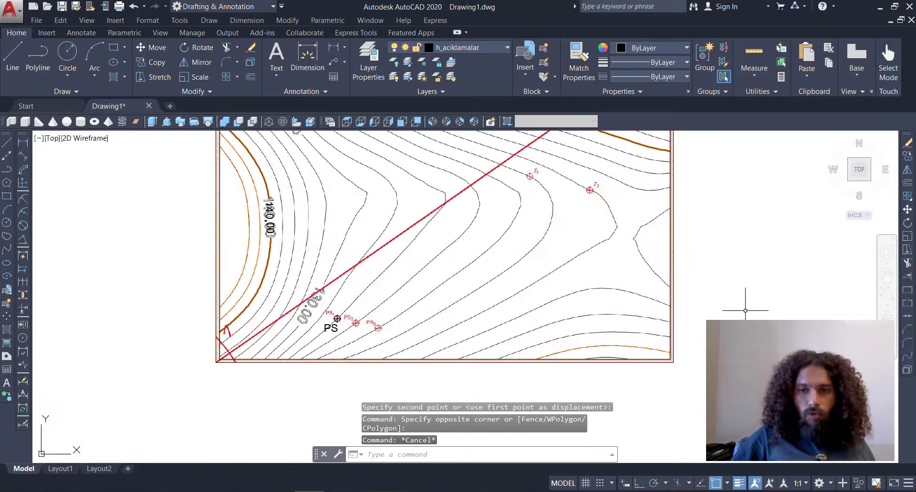
{"action": "scroll", "coordinate": [669, 377], "scroll_direction": "up", "scroll_amount": 6}
{"action": "left_click", "coordinate": [695, 364]}
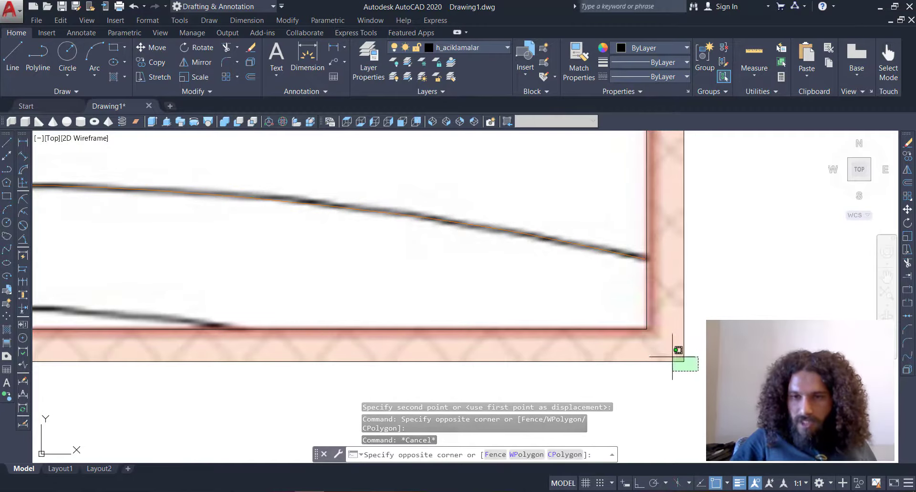
{"action": "left_click", "coordinate": [667, 353]}
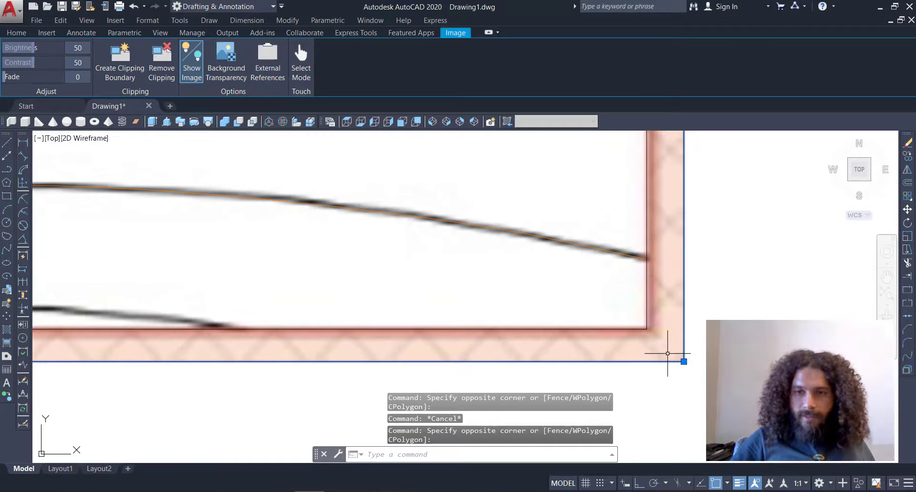
{"action": "key", "text": "Delete"}
{"action": "scroll", "coordinate": [668, 355], "scroll_direction": "up", "scroll_amount": 5}
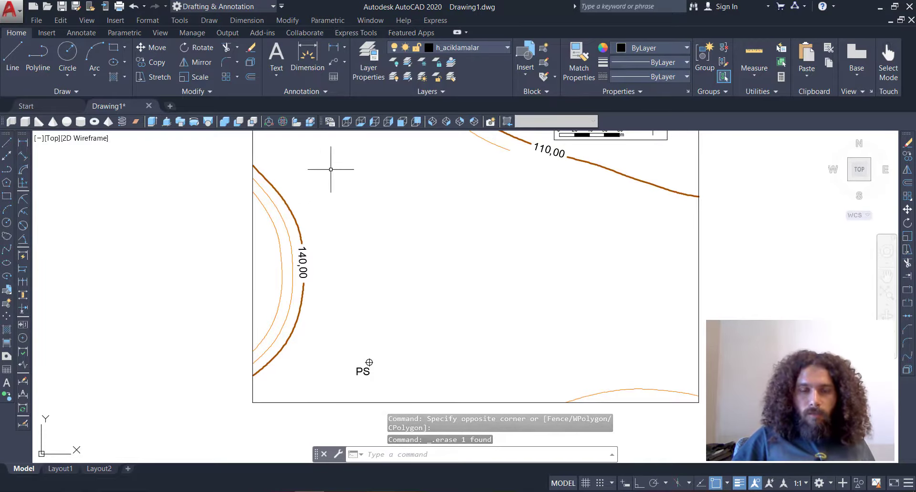
{"action": "scroll", "coordinate": [389, 201], "scroll_direction": "down", "scroll_amount": 3}
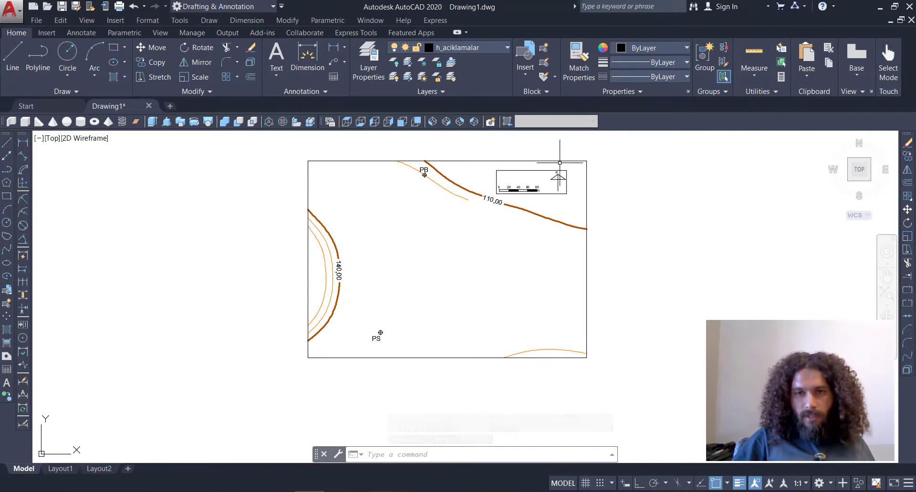
{"action": "middle_click_drag", "start_coordinate": [483, 258], "coordinate": [455, 248]}
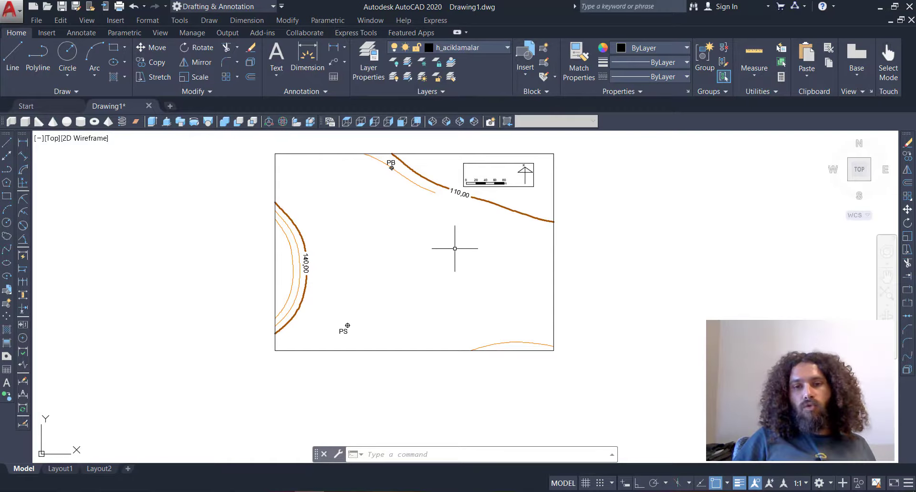
{"action": "scroll", "coordinate": [403, 175], "scroll_direction": "up", "scroll_amount": 2}
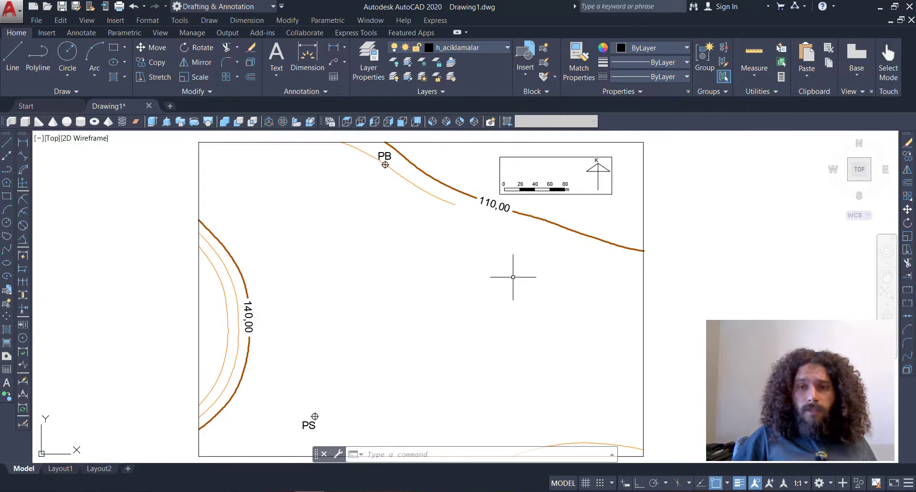
{"action": "left_click", "coordinate": [668, 292]}
{"action": "left_click", "coordinate": [587, 321]}
{"action": "scroll", "coordinate": [465, 315], "scroll_direction": "down", "scroll_amount": 2}
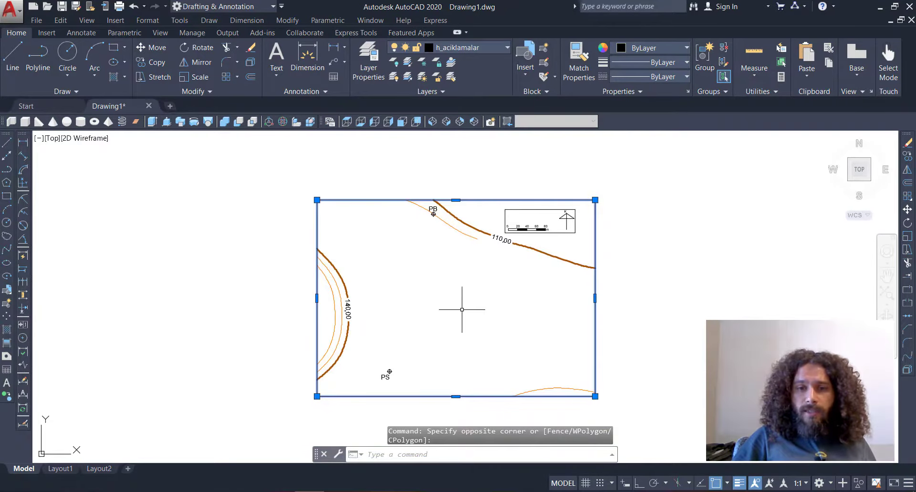
{"action": "middle_click_drag", "start_coordinate": [461, 310], "coordinate": [438, 286]}
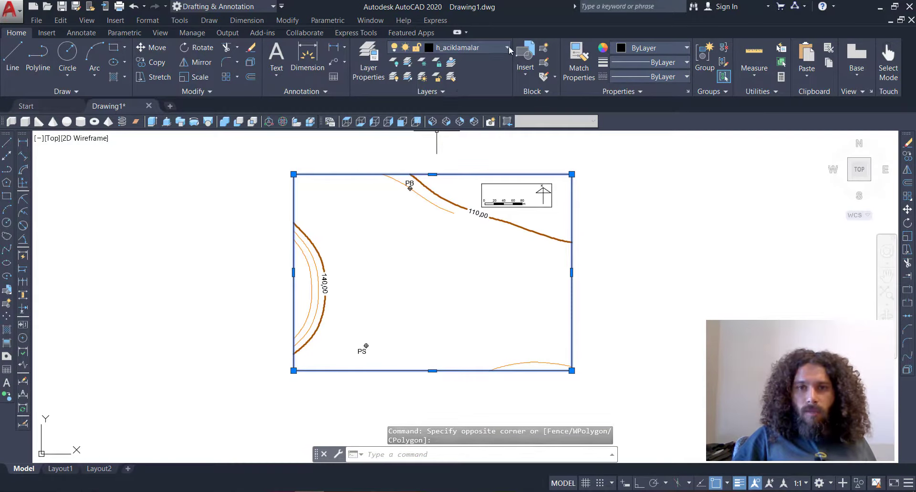
{"action": "left_click", "coordinate": [618, 263]}
{"action": "left_click", "coordinate": [530, 284]}
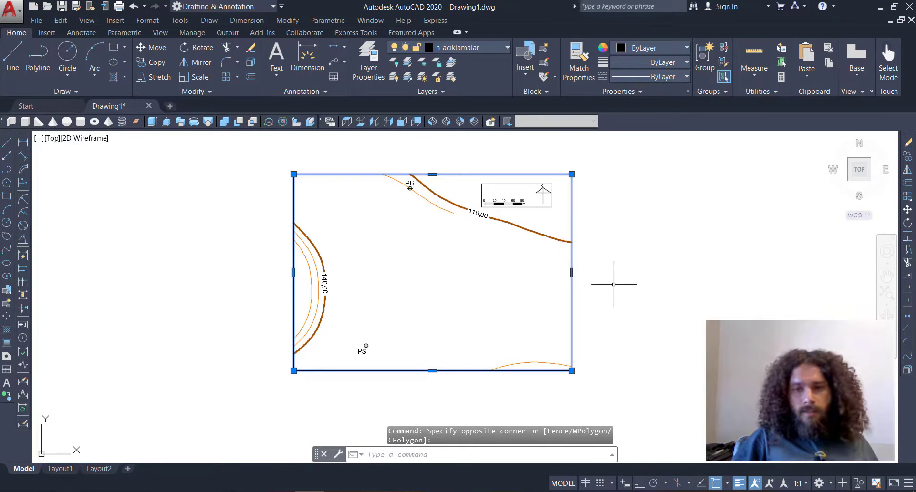
{"action": "key", "text": "Escape"}
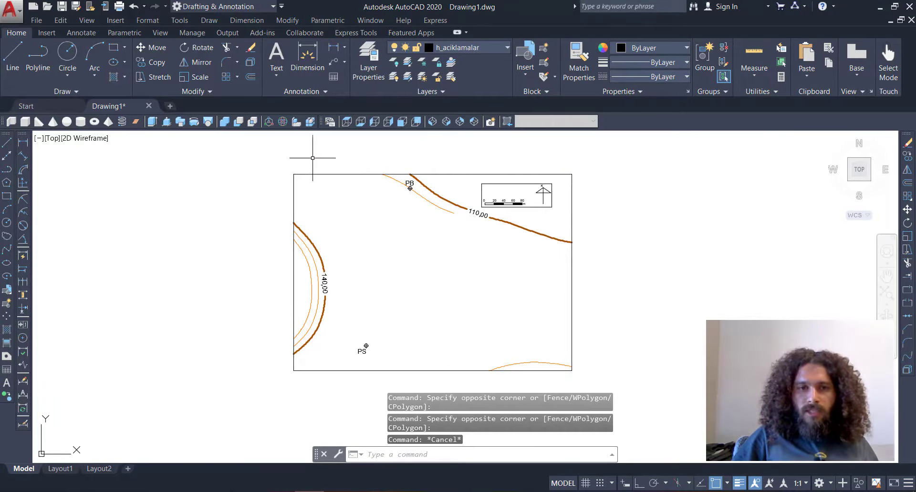
Step: Assign the outer frame rectangle around the traced map to the cerceve layer and clear the selection
{"action": "left_click", "coordinate": [313, 158]}
{"action": "left_click", "coordinate": [259, 190]}
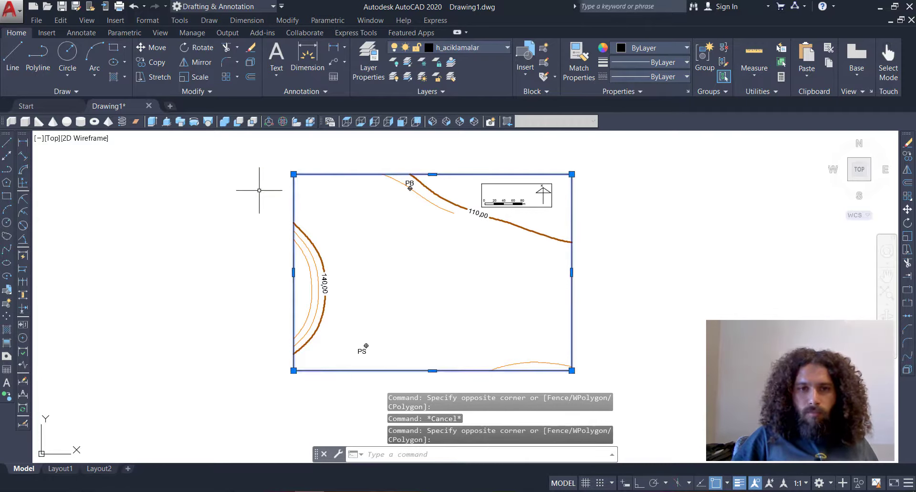
{"action": "left_click", "coordinate": [508, 48]}
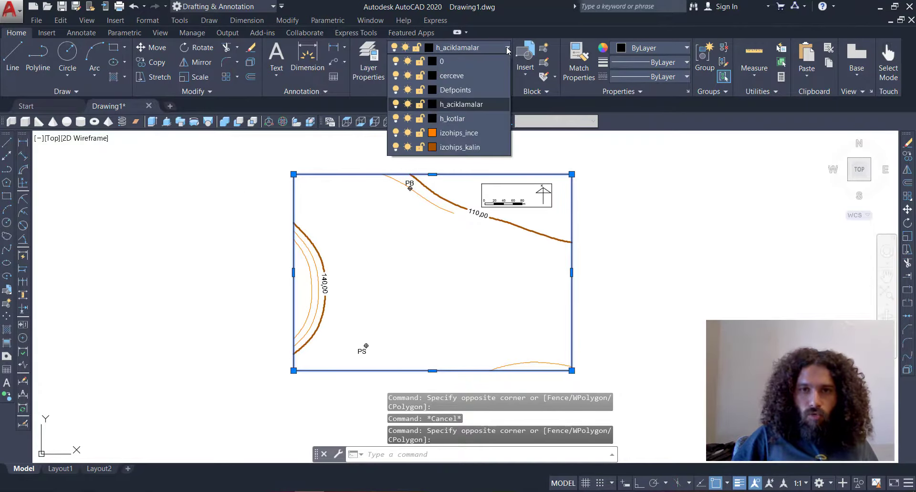
{"action": "left_click", "coordinate": [453, 75]}
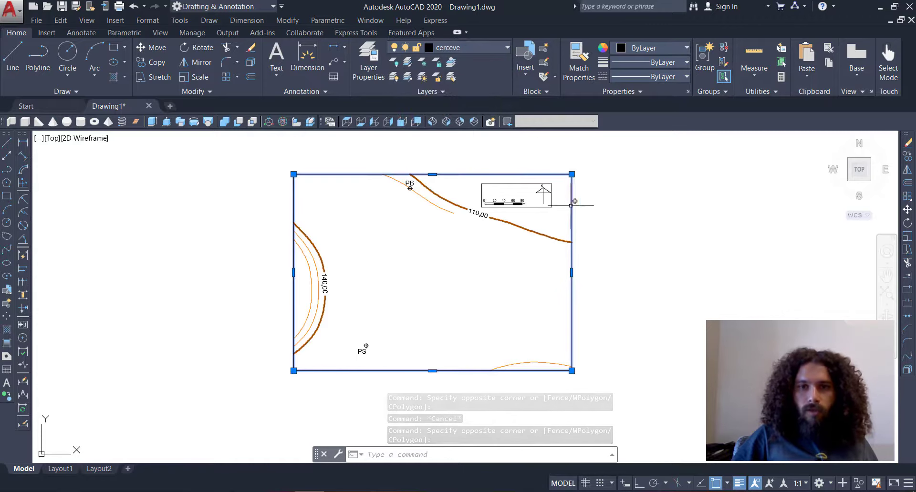
{"action": "left_click", "coordinate": [694, 245]}
{"action": "key", "text": "Escape"}
{"action": "left_click", "coordinate": [650, 275]}
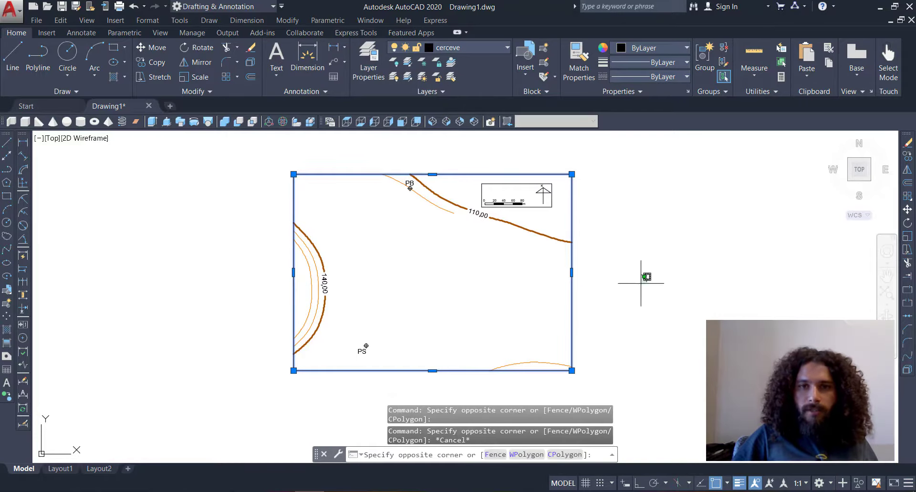
{"action": "left_click", "coordinate": [674, 250]}
{"action": "key", "text": "Escape"}
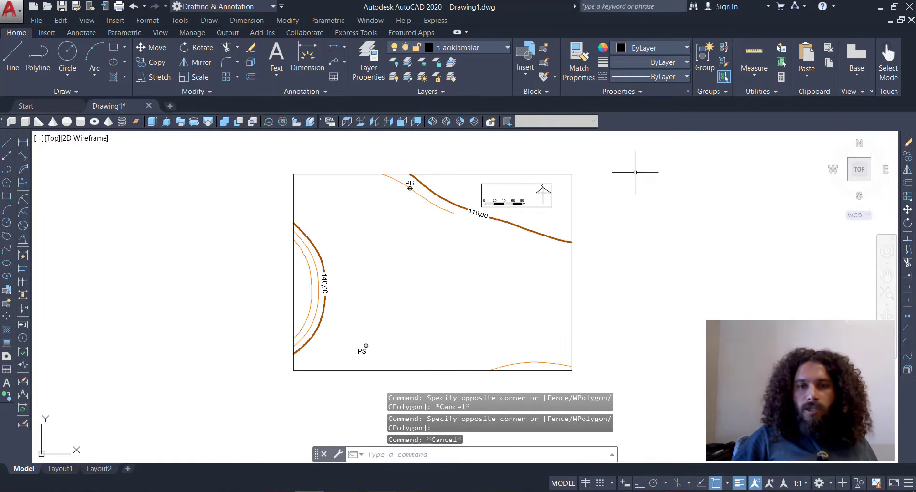
Step: Turn the izohips_ince and izohips_kalin layers off and back on to check which contours each one controls
{"action": "left_click", "coordinate": [502, 47]}
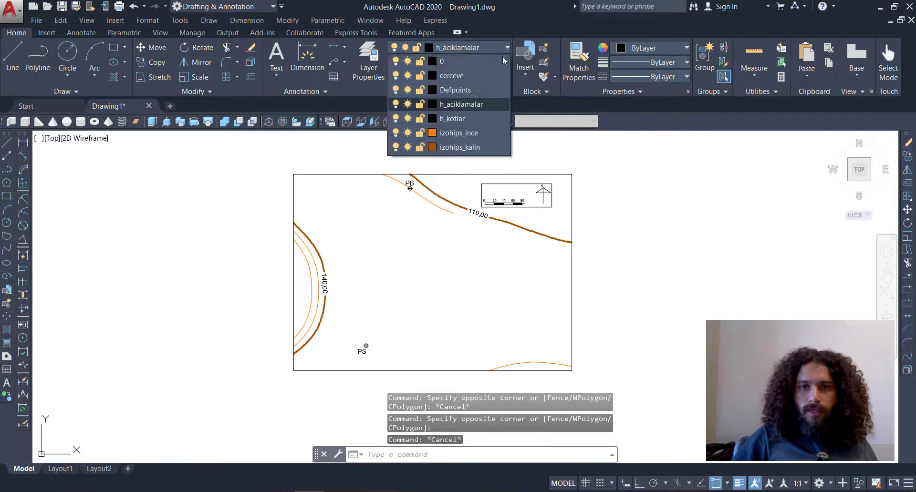
{"action": "left_click", "coordinate": [395, 133]}
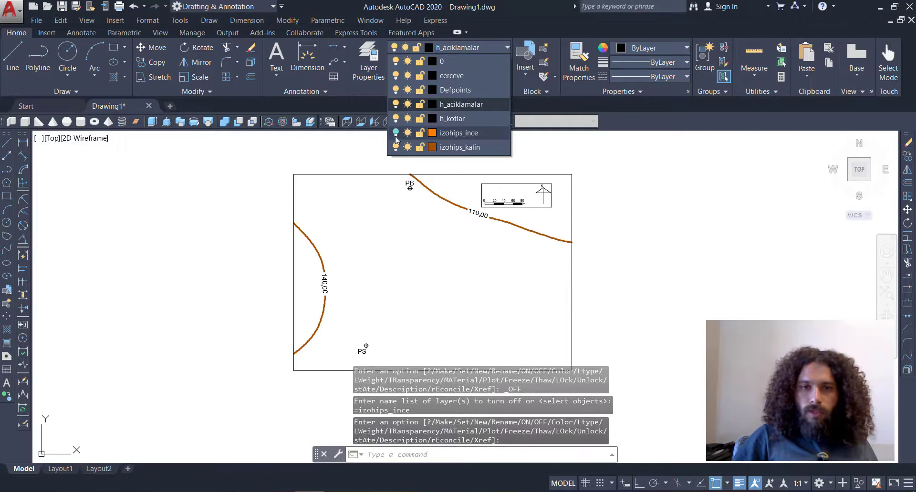
{"action": "left_click", "coordinate": [396, 148]}
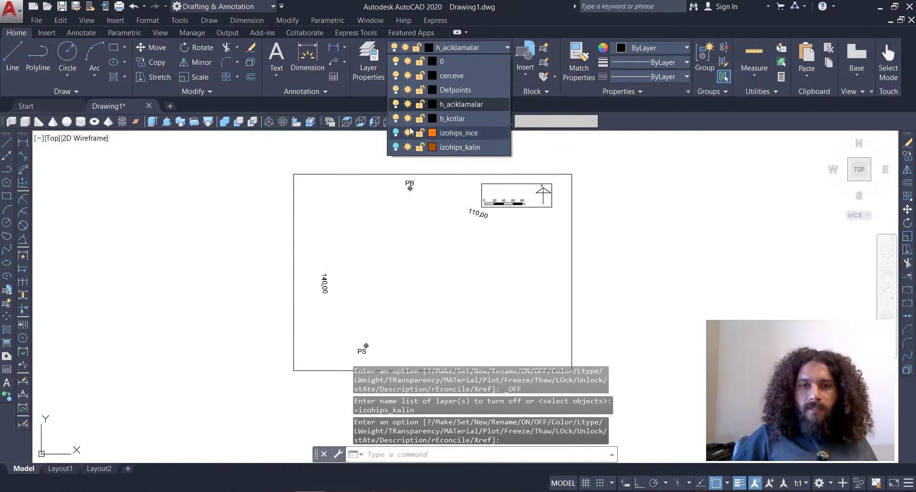
{"action": "left_click", "coordinate": [395, 134]}
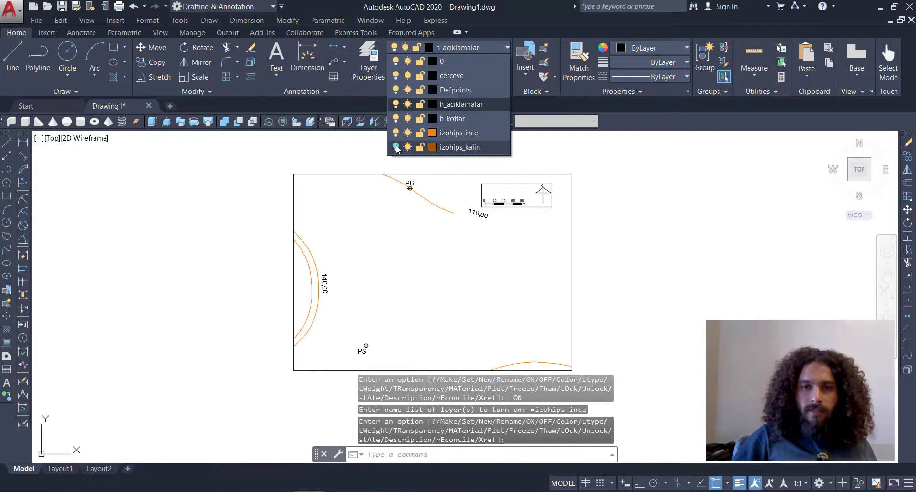
{"action": "left_click", "coordinate": [395, 147]}
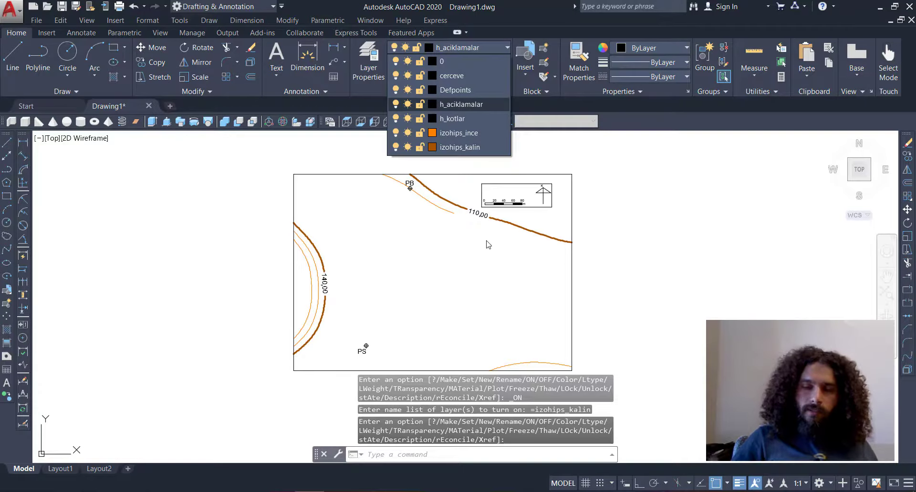
{"action": "left_click", "coordinate": [757, 225]}
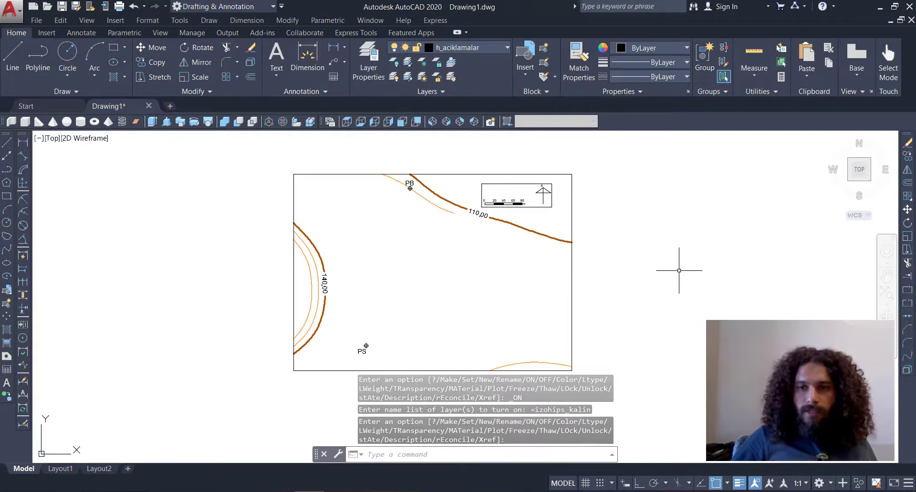
{"action": "left_click", "coordinate": [654, 293]}
{"action": "left_click", "coordinate": [737, 191]}
{"action": "scroll", "coordinate": [525, 196], "scroll_direction": "up", "scroll_amount": 2}
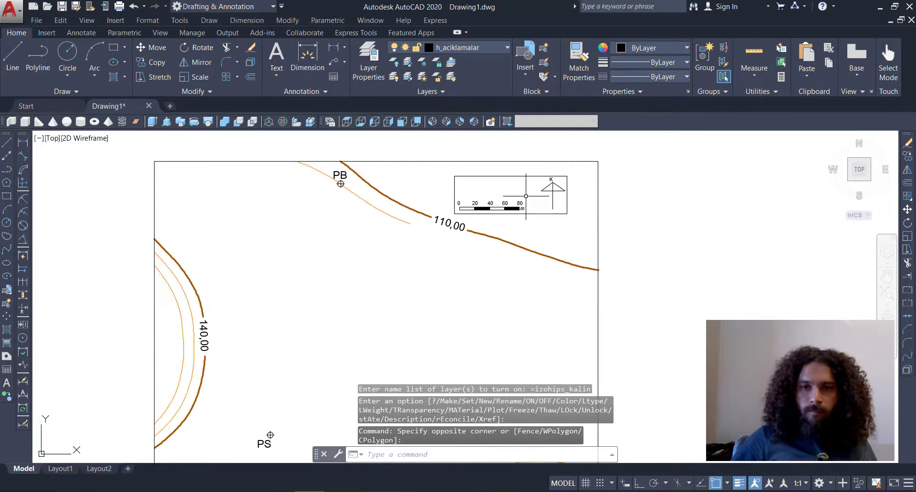
{"action": "middle_click_drag", "start_coordinate": [408, 228], "coordinate": [443, 193]}
{"action": "scroll", "coordinate": [423, 215], "scroll_direction": "down", "scroll_amount": 2}
{"action": "mouse_move", "coordinate": [386, 280]}
{"action": "middle_mouse_down"}
{"action": "mouse_move", "coordinate": [374, 263]}
{"action": "mouse_move", "coordinate": [456, 262]}
{"action": "mouse_move", "coordinate": [423, 258]}
{"action": "mouse_move", "coordinate": [443, 263]}
{"action": "middle_mouse_up"}
{"action": "scroll", "coordinate": [374, 263], "scroll_direction": "down", "scroll_amount": 2}
{"action": "scroll", "coordinate": [431, 258], "scroll_direction": "up", "scroll_amount": 2}
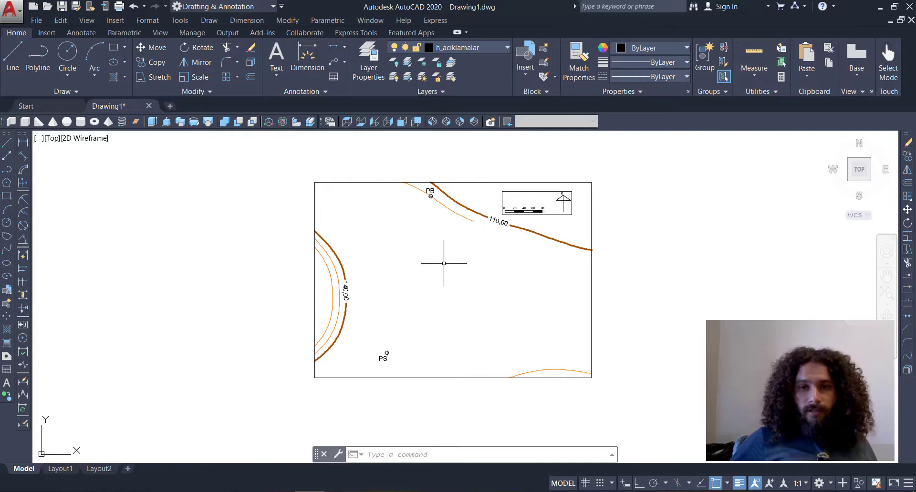